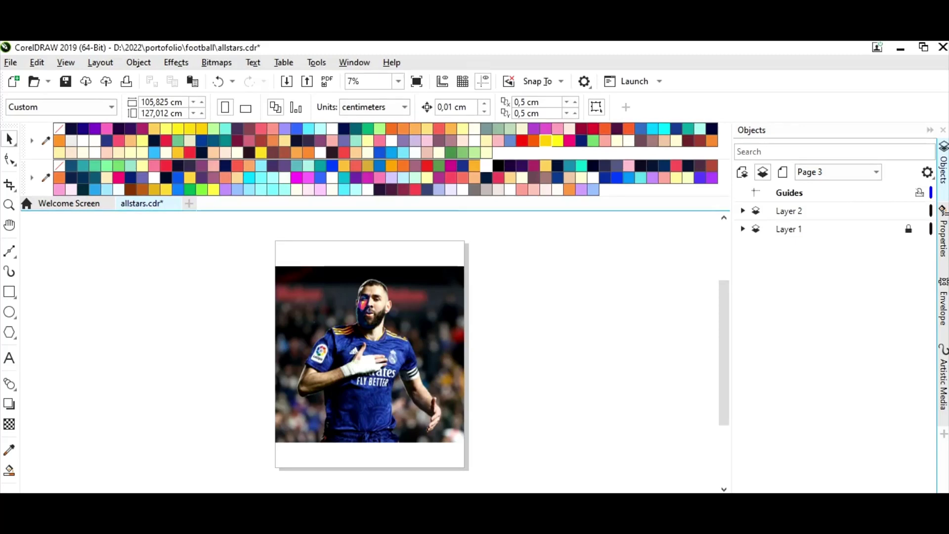
# Zoom in on the painted side of the face and select the cheek and under-eye shapes
pyautogui.press('z')
pyautogui.moveTo(354, 280); pyautogui.dragTo(396, 328)
pyautogui.moveTo(305, 267); pyautogui.dragTo(376, 386)
pyautogui.press('space')
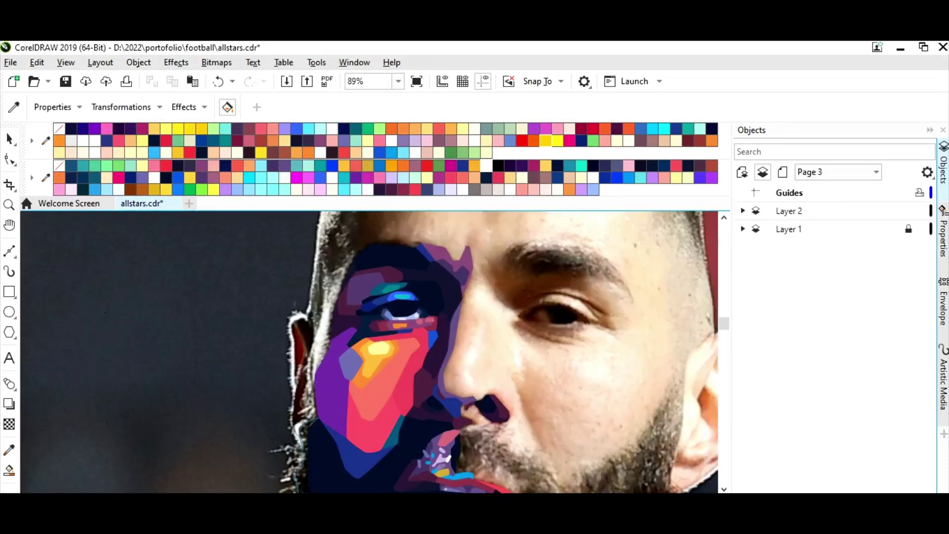
pyautogui.click(391, 381)
pyautogui.click(401, 324)
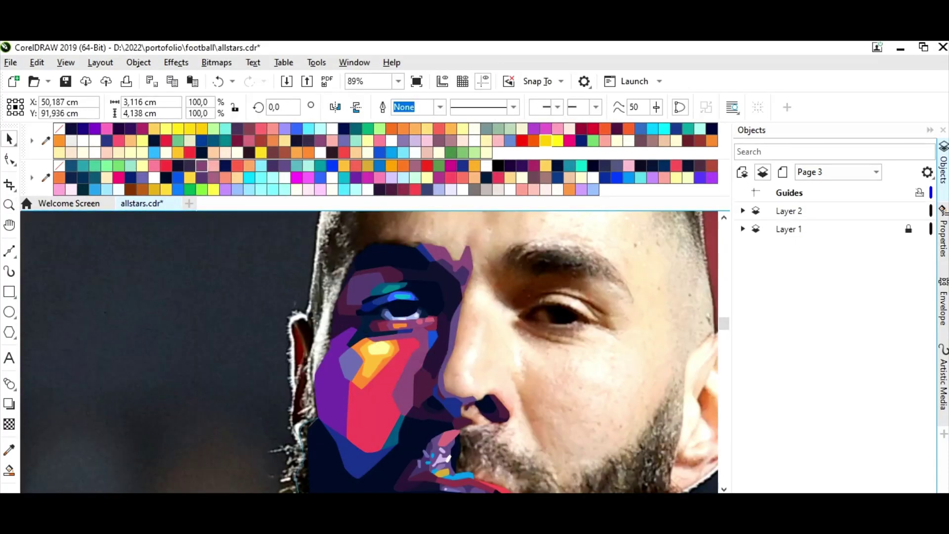
# Recolour the red under-eye shapes dark purple and turn the orange bar blue
pyautogui.press('z')
pyautogui.moveTo(335, 307); pyautogui.dragTo(464, 358)
pyautogui.press('space')
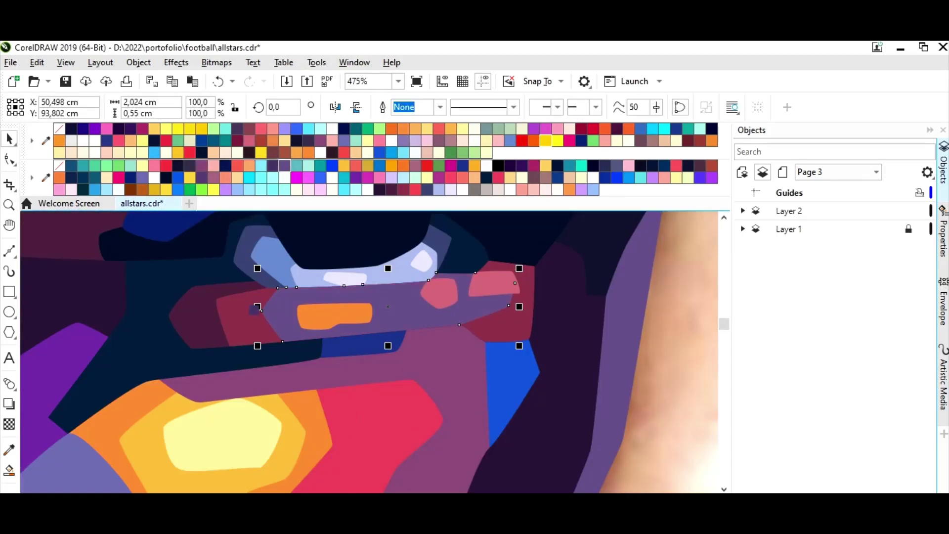
pyautogui.click(257, 309)
pyautogui.click(334, 313)
pyautogui.click(320, 166)
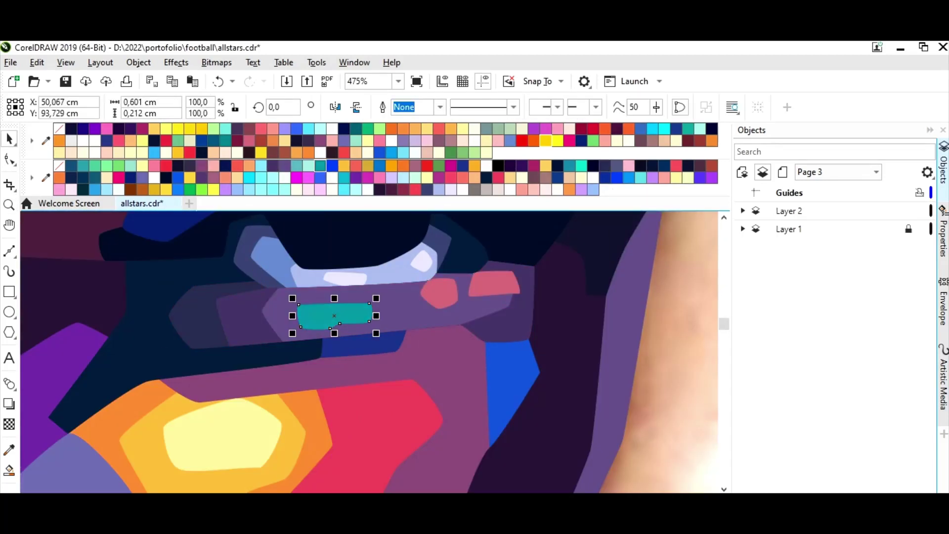
pyautogui.click(391, 166)
# Recolour the reddish accent shape pink, then zoom back out to the whole face
pyautogui.click(438, 293)
pyautogui.click(380, 178)
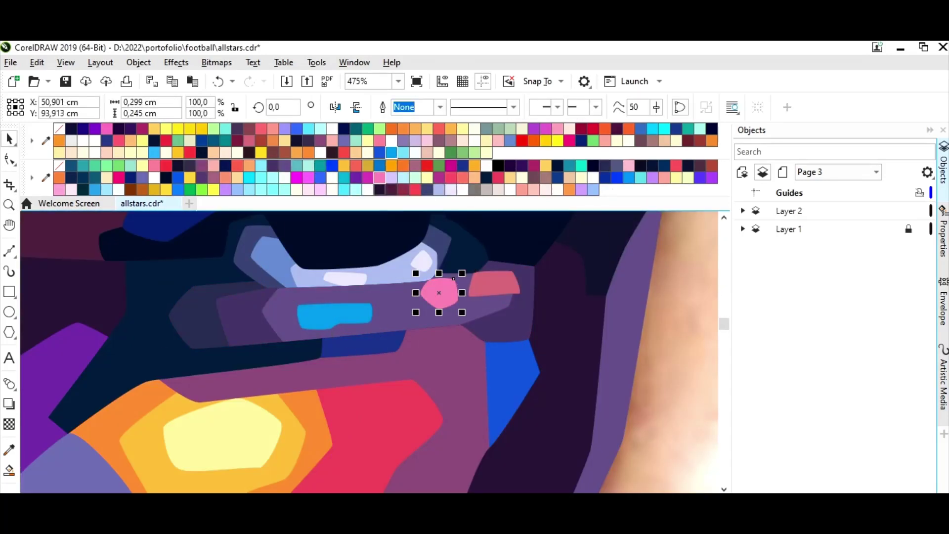
pyautogui.click(494, 284)
pyautogui.click(398, 81)
pyautogui.click(354, 162)
pyautogui.press('Escape')
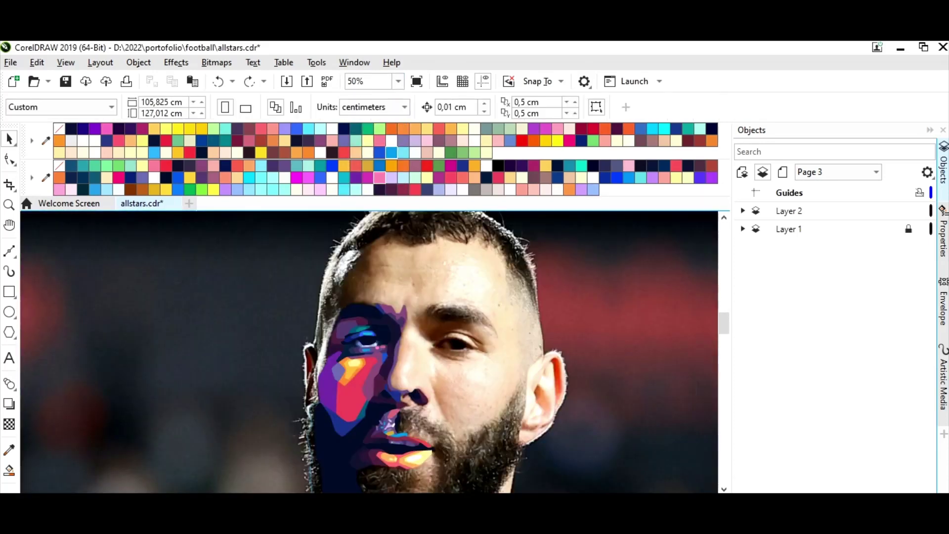
pyautogui.scroll(-1, 370, 351)
# Zoom into the left cheek and draw a first Bézier outline along the face edge
pyautogui.click(327, 435)
pyautogui.press('z')
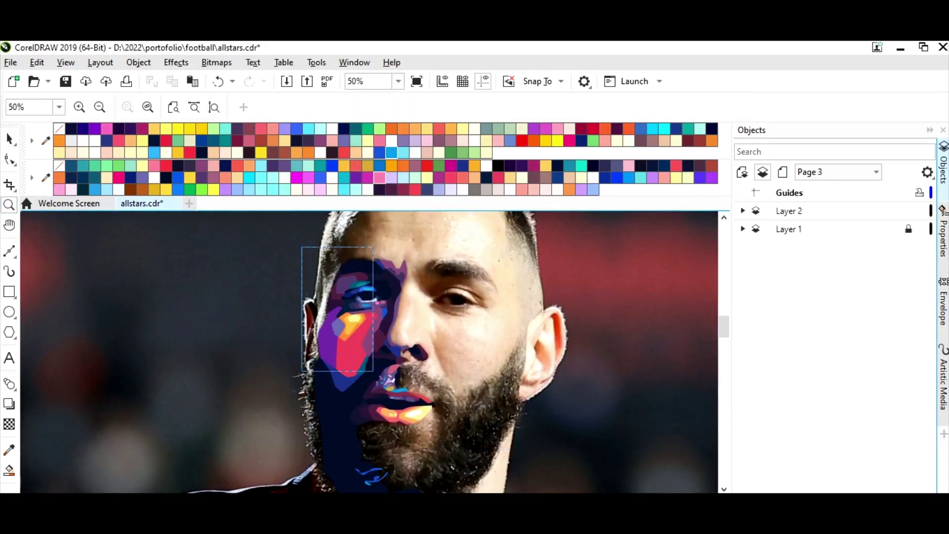
pyautogui.moveTo(301, 246); pyautogui.dragTo(373, 371)
pyautogui.press('F10')
pyautogui.moveTo(326, 418); pyautogui.dragTo(327, 366)
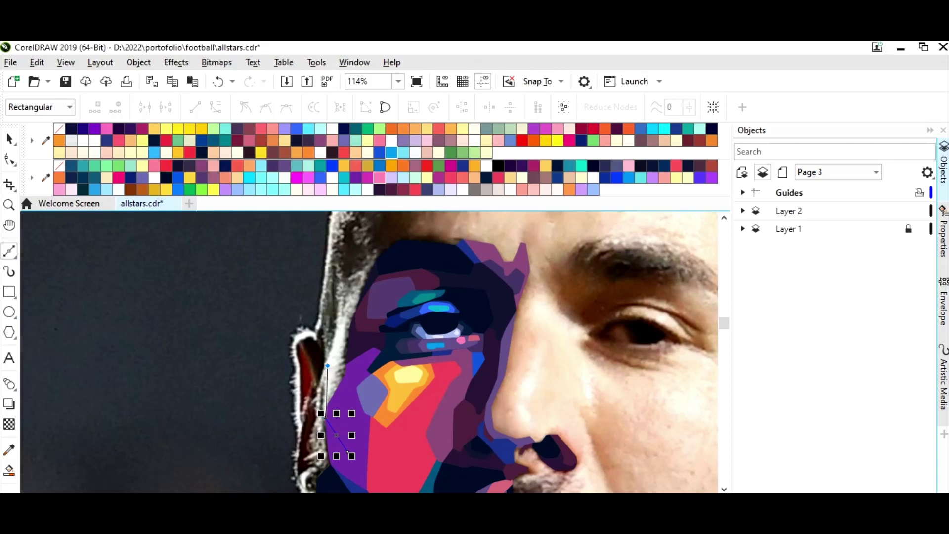
pyautogui.click(372, 267)
pyautogui.click(385, 320)
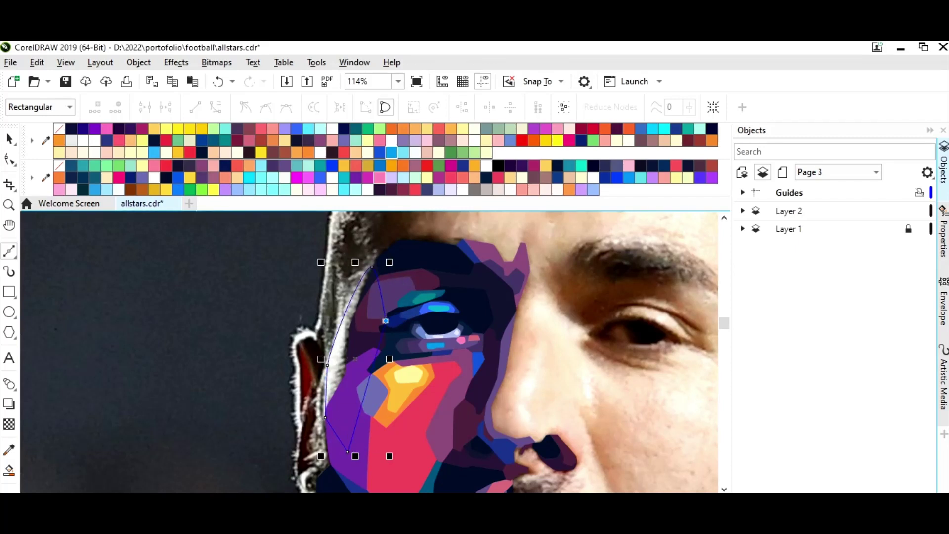
# Delete the stray traced path using the Edit menu
pyautogui.click(37, 63)
pyautogui.click(64, 222)
pyautogui.click(37, 62)
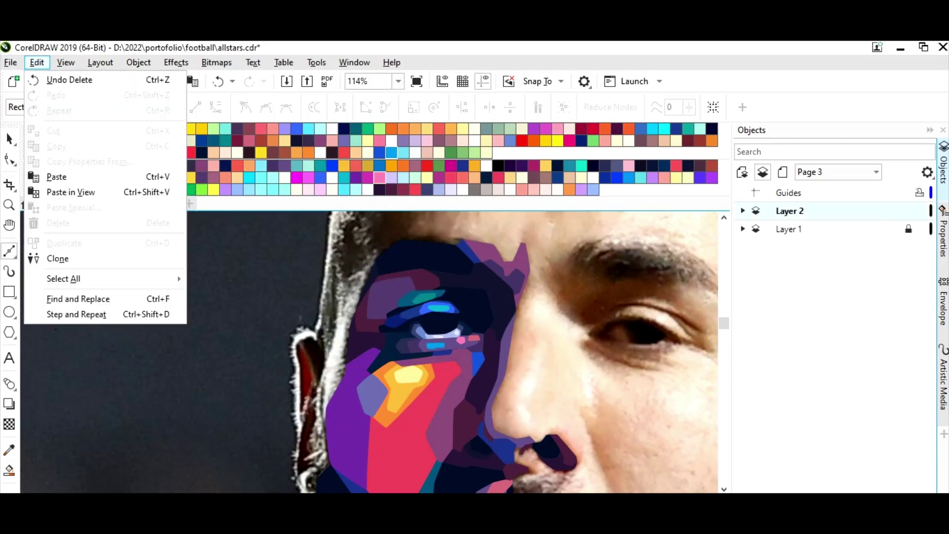
pyautogui.press('Escape')
# Redraw the cheek outline and reshape its nodes along the ear and jawline
pyautogui.press('z')
pyautogui.scroll(1, 247, 386)
pyautogui.press('F10')
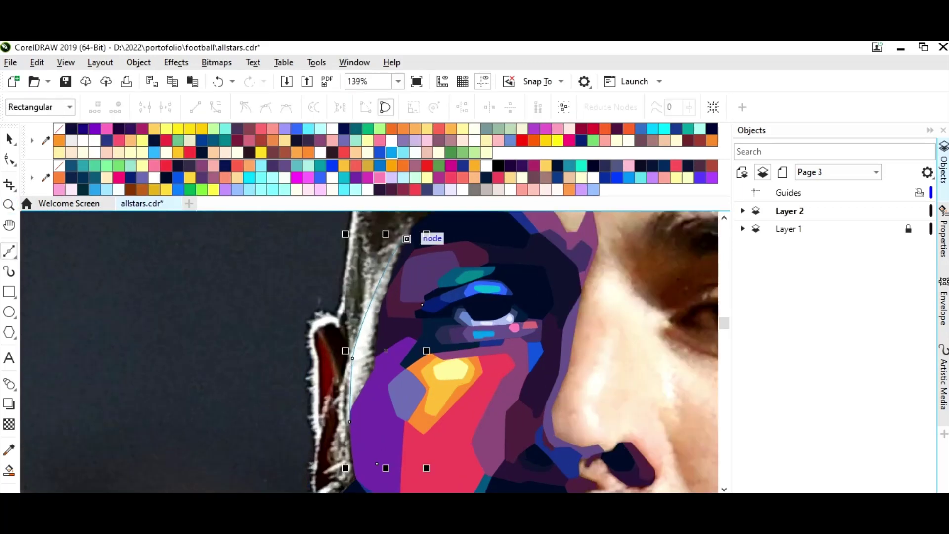
pyautogui.moveTo(423, 230); pyautogui.dragTo(358, 269)
pyautogui.scroll(-3, 345, 368)
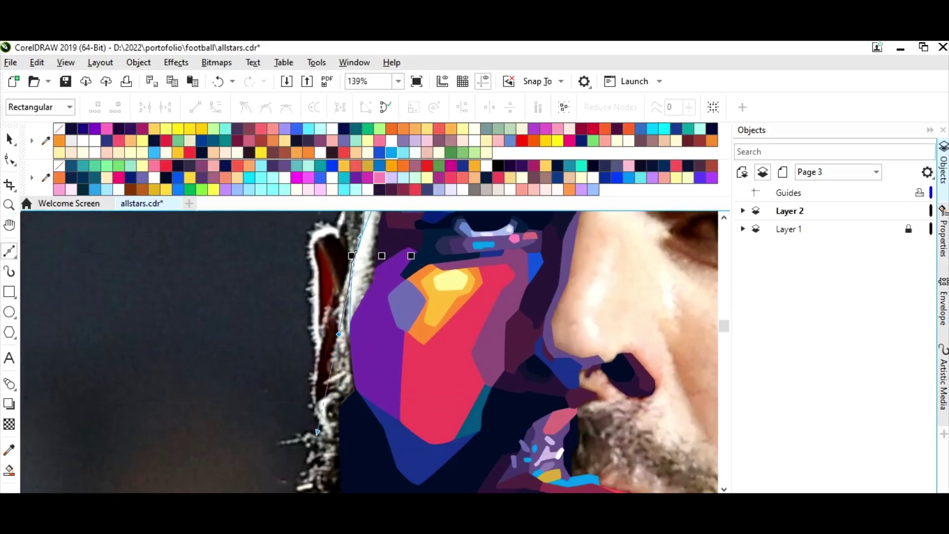
pyautogui.moveTo(418, 235)
pyautogui.mouseDown()
pyautogui.moveTo(331, 347)
pyautogui.moveTo(357, 345)
pyautogui.mouseUp()
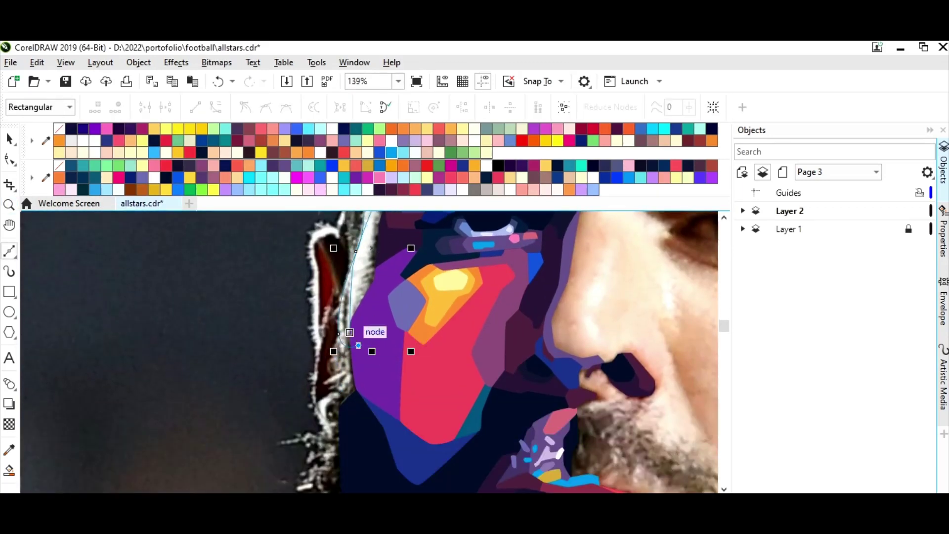
pyautogui.scroll(2, 366, 277)
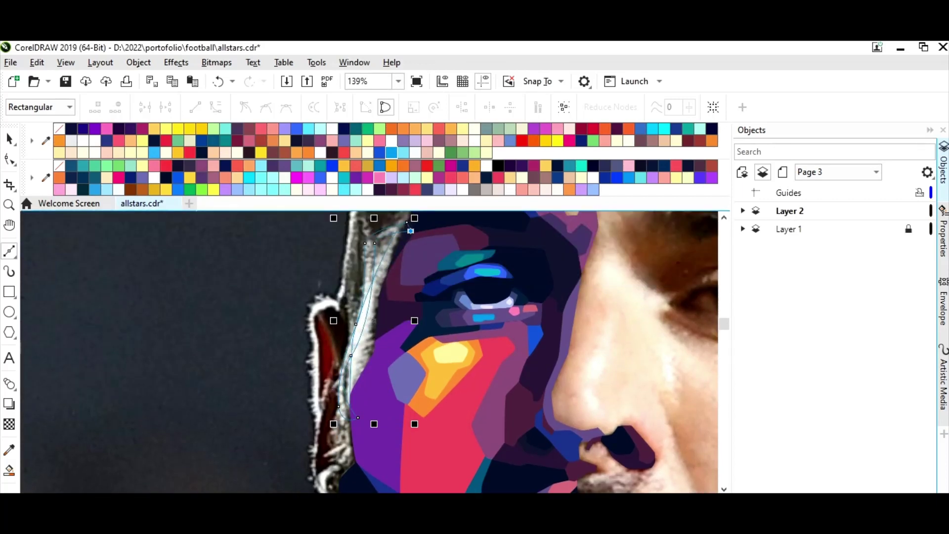
# Trace a closed curve around the ear's top and outer edge
pyautogui.press('z')
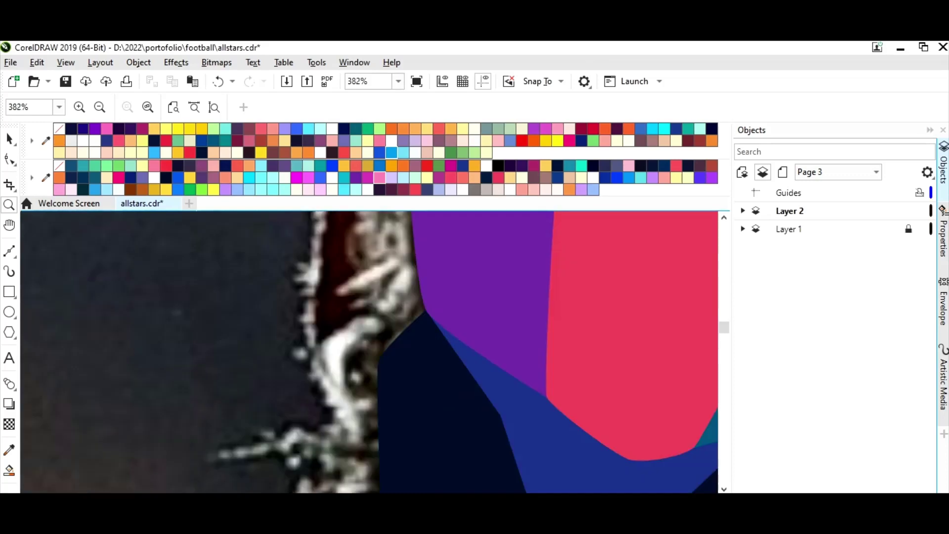
pyautogui.press('F10')
pyautogui.click(369, 272)
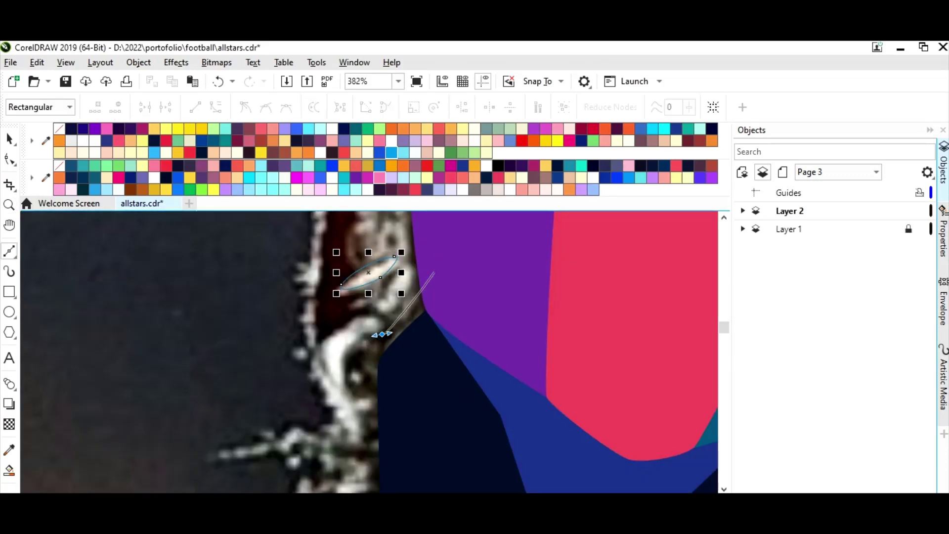
pyautogui.click(428, 263)
pyautogui.moveTo(383, 327)
pyautogui.mouseDown()
pyautogui.moveTo(363, 343)
pyautogui.moveTo(367, 421)
pyautogui.mouseUp()
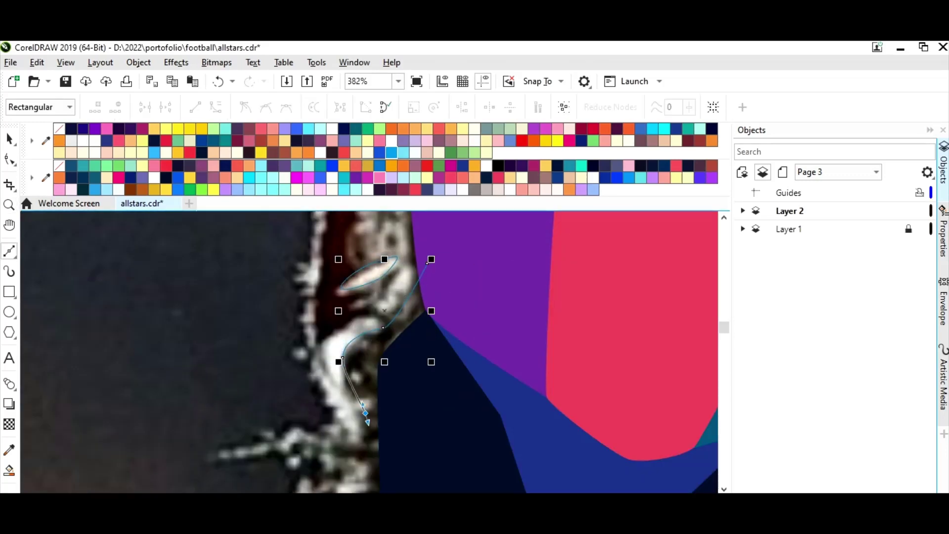
pyautogui.click(365, 412)
pyautogui.click(361, 442)
pyautogui.click(296, 446)
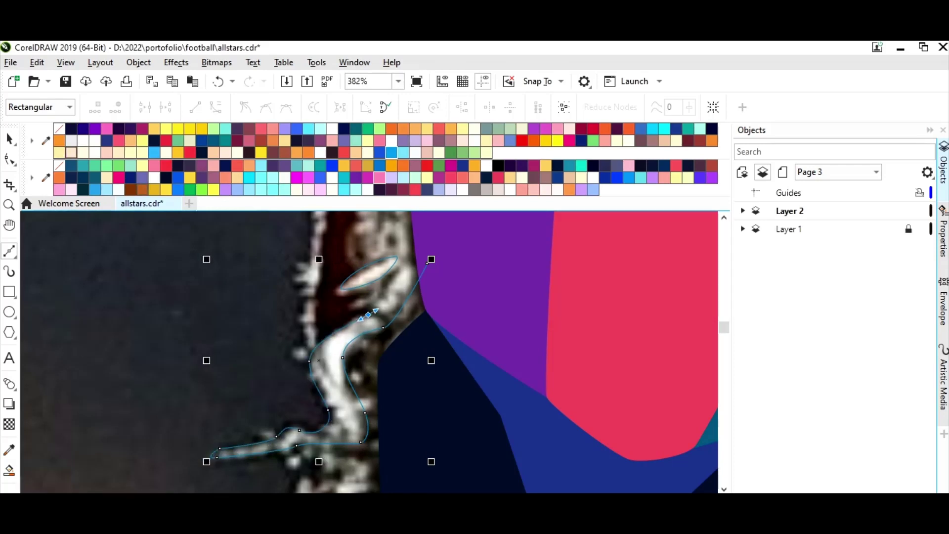
pyautogui.click(431, 259)
# Zoom in further and continue the outline around the bright lower ear edge
pyautogui.press('space')
pyautogui.scroll(-3, 369, 351)
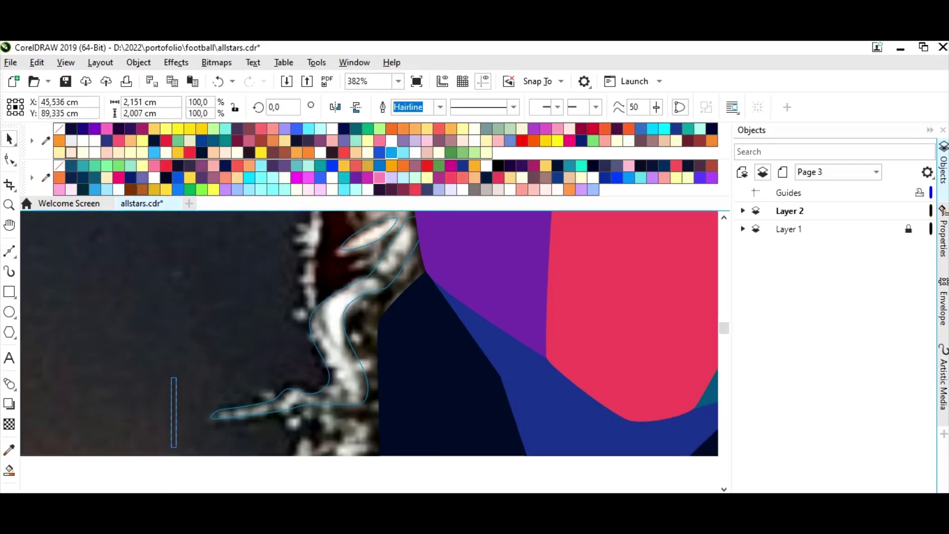
pyautogui.press('z')
pyautogui.moveTo(230, 258); pyautogui.dragTo(378, 454)
pyautogui.press('space')
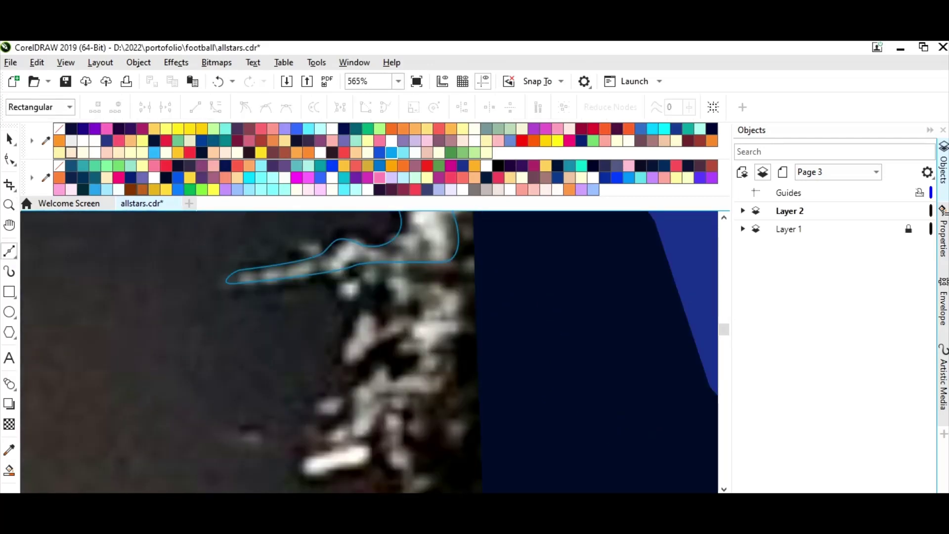
pyautogui.click(450, 382)
pyautogui.moveTo(381, 397); pyautogui.dragTo(378, 410)
pyautogui.click(367, 456)
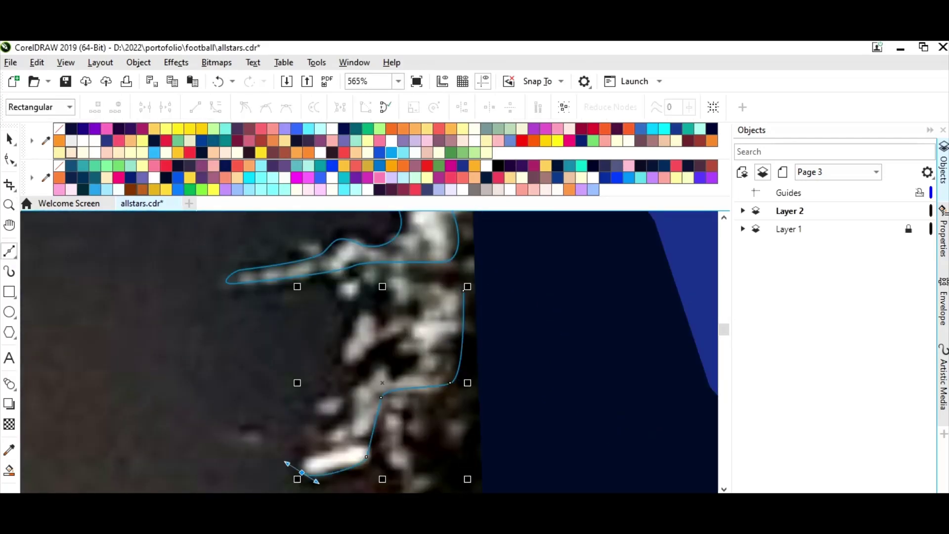
pyautogui.moveTo(301, 472); pyautogui.dragTo(317, 453)
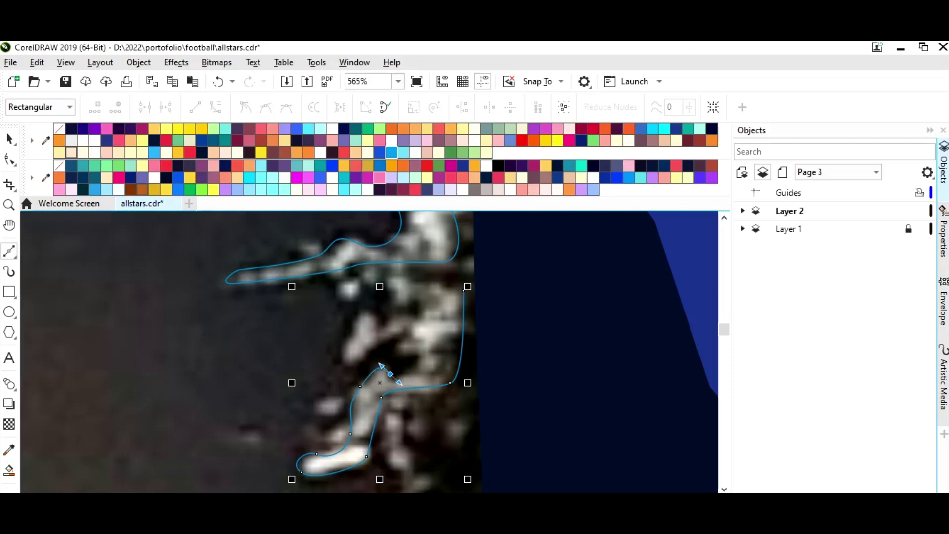
# Trace a small closed loop around the inner ear highlight
pyautogui.click(375, 314)
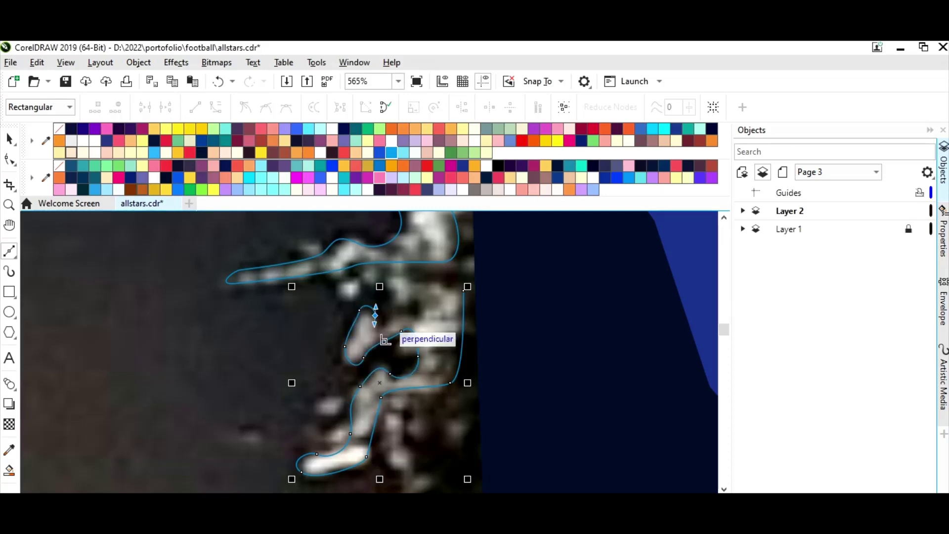
pyautogui.moveTo(386, 325); pyautogui.dragTo(398, 319)
pyautogui.moveTo(400, 273); pyautogui.dragTo(414, 275)
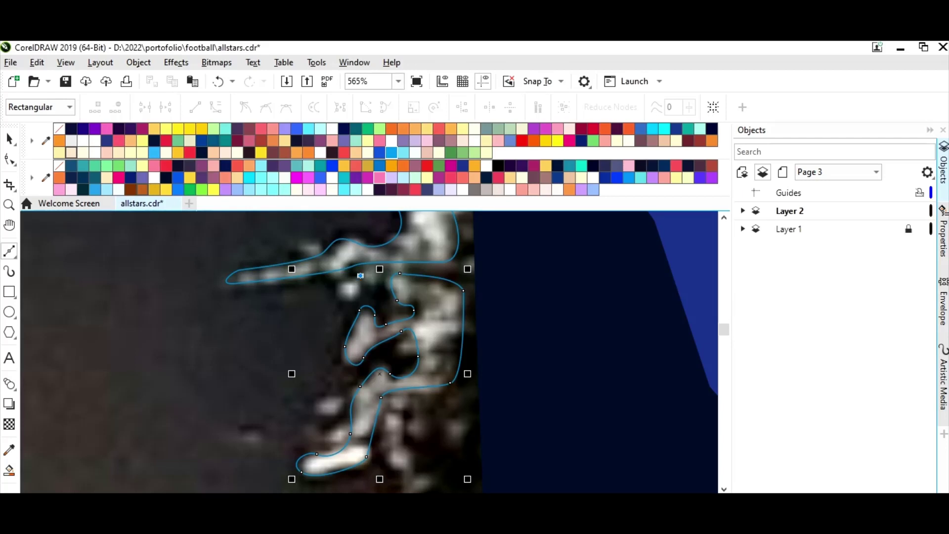
pyautogui.click(360, 275)
pyautogui.click(342, 394)
# Trace a new closed outline below the highlights around the bright streak
pyautogui.click(318, 405)
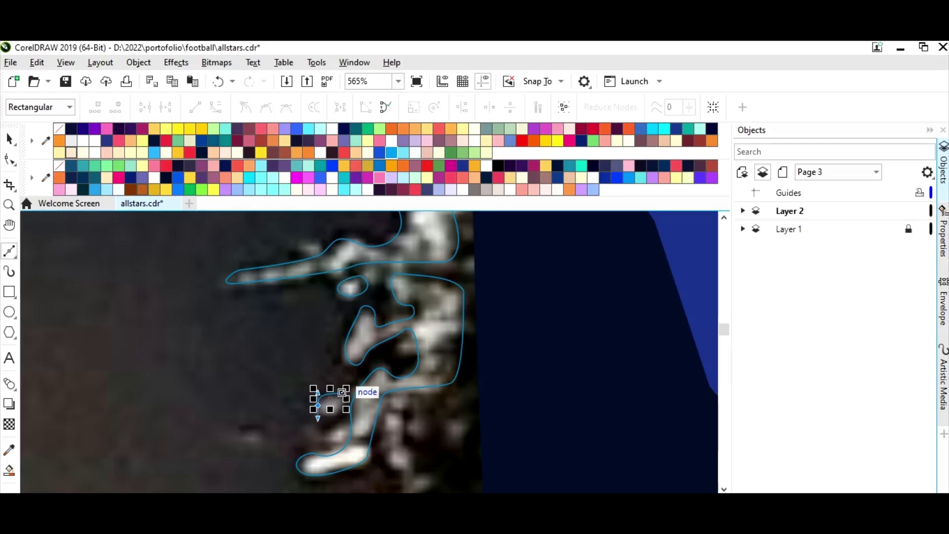
pyautogui.scroll(-3, 346, 395)
pyautogui.moveTo(393, 328); pyautogui.dragTo(400, 321)
pyautogui.click(387, 380)
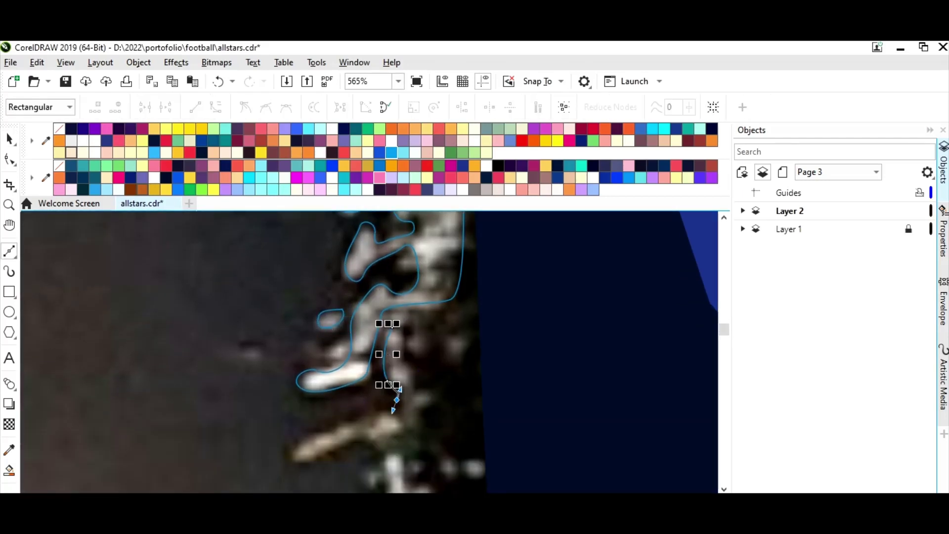
pyautogui.click(397, 399)
pyautogui.click(298, 440)
pyautogui.moveTo(304, 462); pyautogui.dragTo(310, 462)
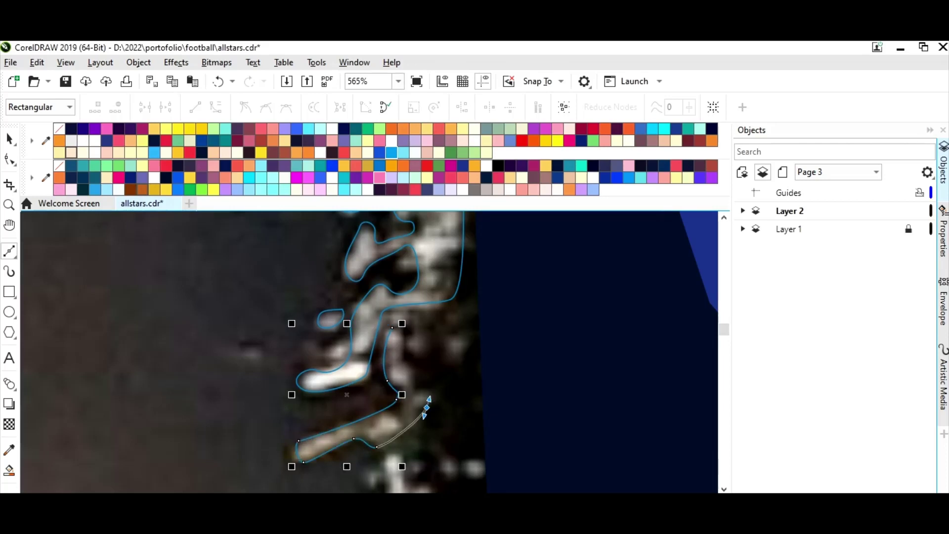
pyautogui.moveTo(427, 407); pyautogui.dragTo(405, 352)
pyautogui.click(407, 326)
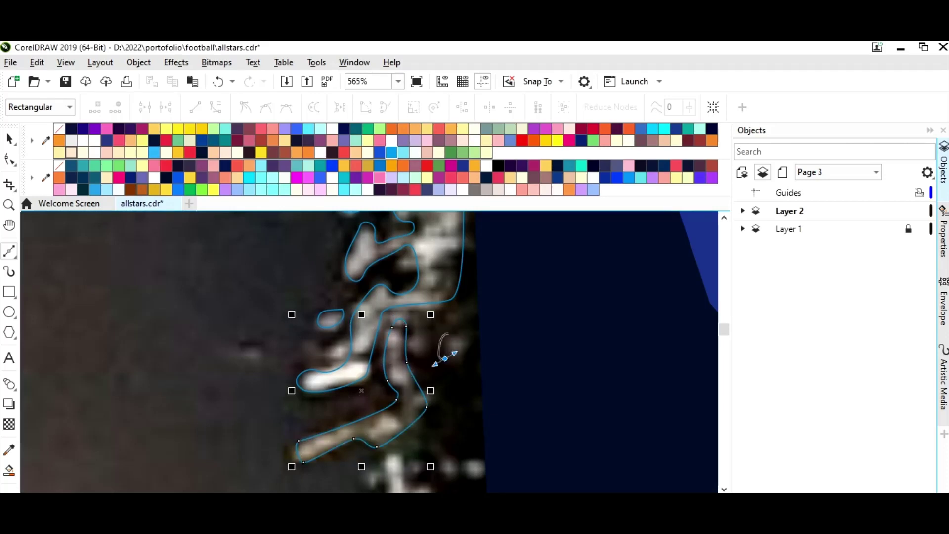
pyautogui.scroll(-3, 470, 365)
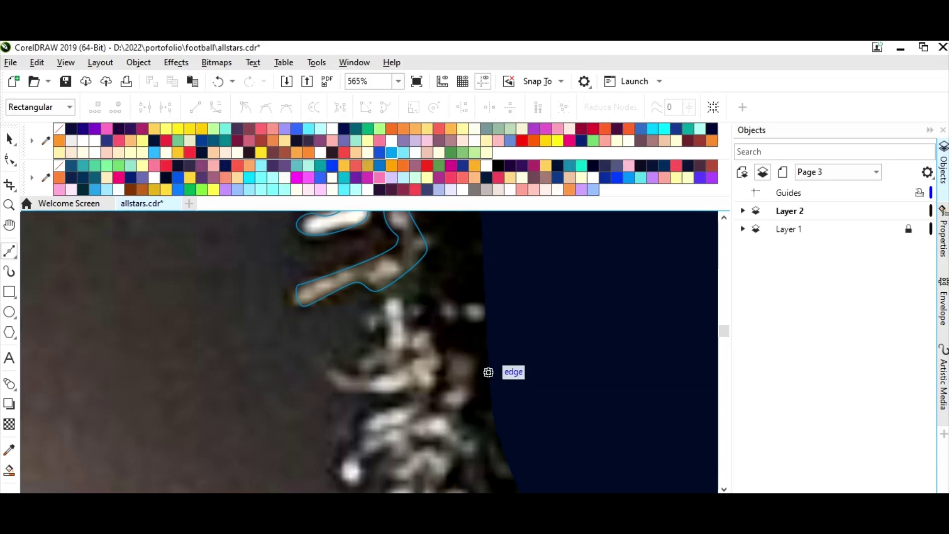
# Trace a closed hook-shaped outline around the light blob below the previous shape
pyautogui.moveTo(392, 340)
pyautogui.mouseDown()
pyautogui.moveTo(408, 341)
pyautogui.moveTo(406, 366)
pyautogui.mouseUp()
pyautogui.moveTo(338, 370); pyautogui.dragTo(323, 351)
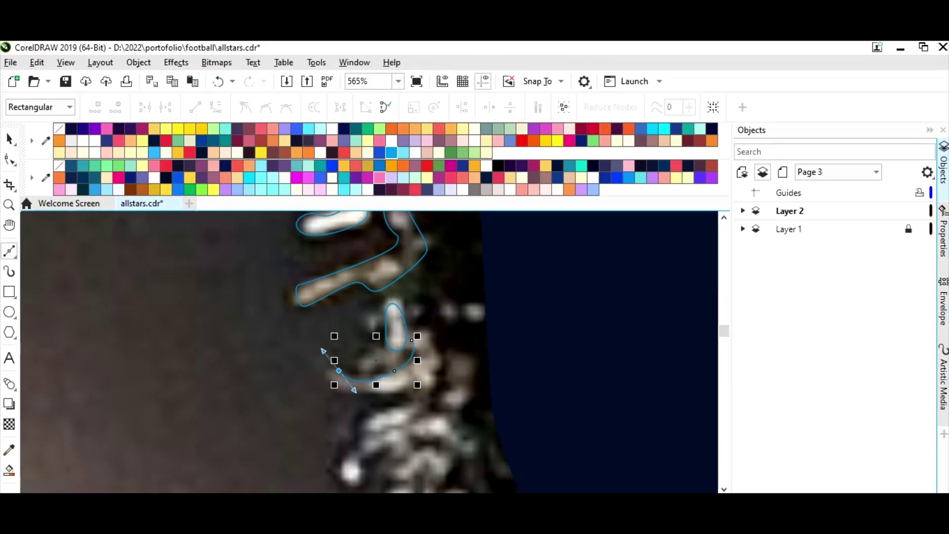
pyautogui.moveTo(341, 390)
pyautogui.mouseDown()
pyautogui.moveTo(352, 405)
pyautogui.moveTo(416, 391)
pyautogui.mouseUp()
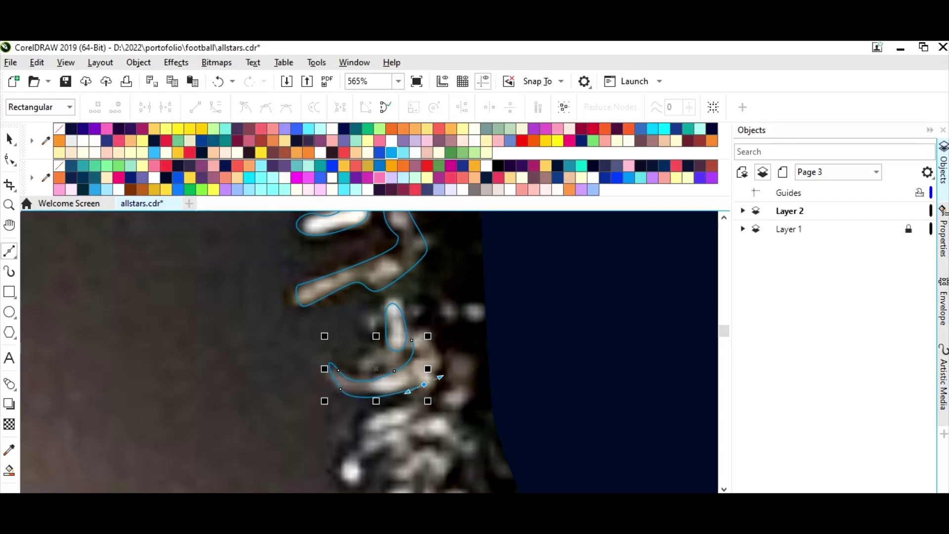
pyautogui.moveTo(438, 359); pyautogui.dragTo(433, 336)
pyautogui.click(413, 340)
# Outline a small oval blob and the tall blob next to it
pyautogui.click(500, 303)
pyautogui.moveTo(464, 303); pyautogui.dragTo(465, 312)
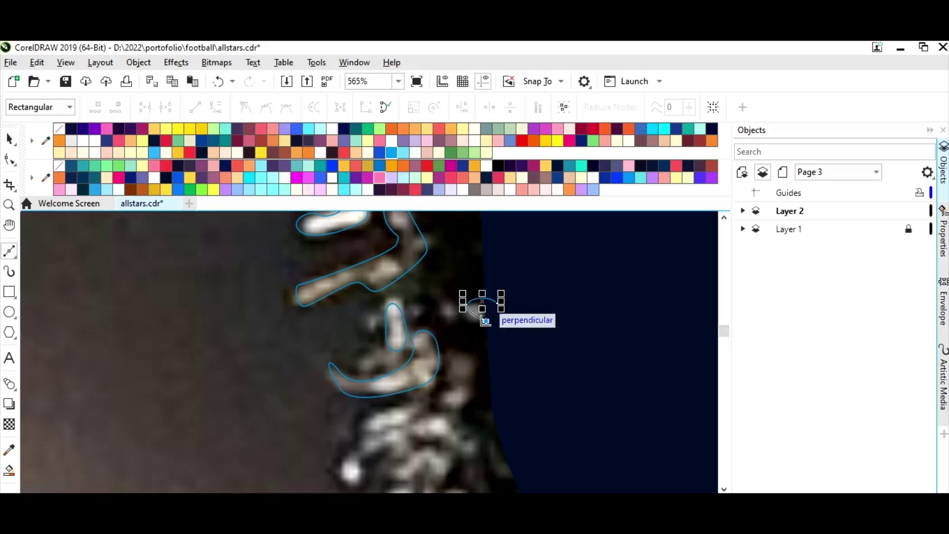
pyautogui.click(465, 302)
pyautogui.scroll(-2, 482, 317)
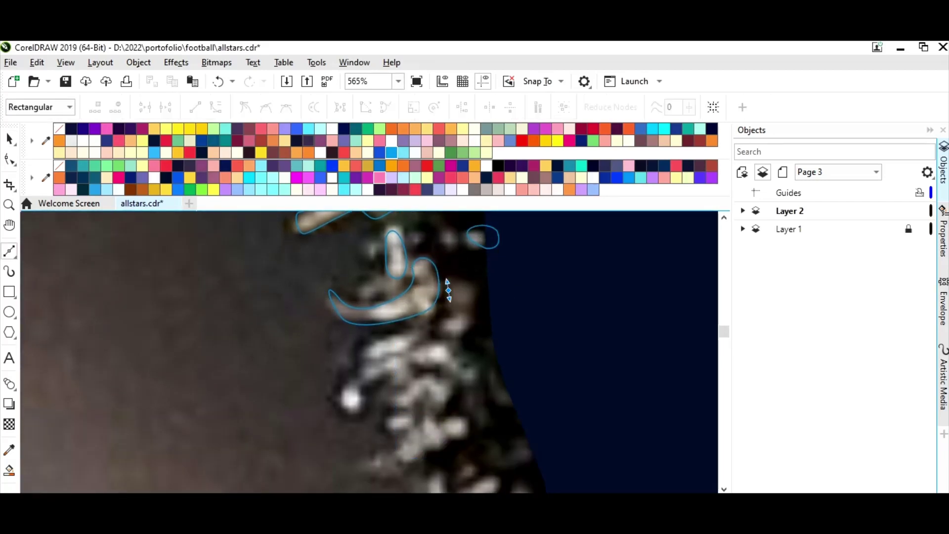
pyautogui.moveTo(454, 330)
pyautogui.mouseDown()
pyautogui.moveTo(445, 327)
pyautogui.moveTo(470, 287)
pyautogui.mouseUp()
# Trace a closed outline around the curved lower blob
pyautogui.click(449, 292)
pyautogui.moveTo(433, 342); pyautogui.dragTo(444, 341)
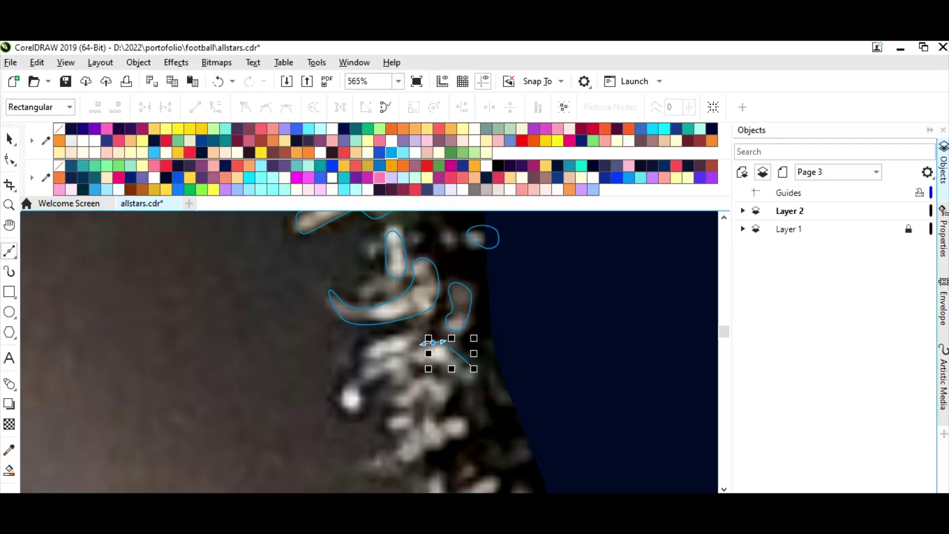
pyautogui.click(348, 382)
pyautogui.click(351, 410)
pyautogui.moveTo(357, 390); pyautogui.dragTo(360, 401)
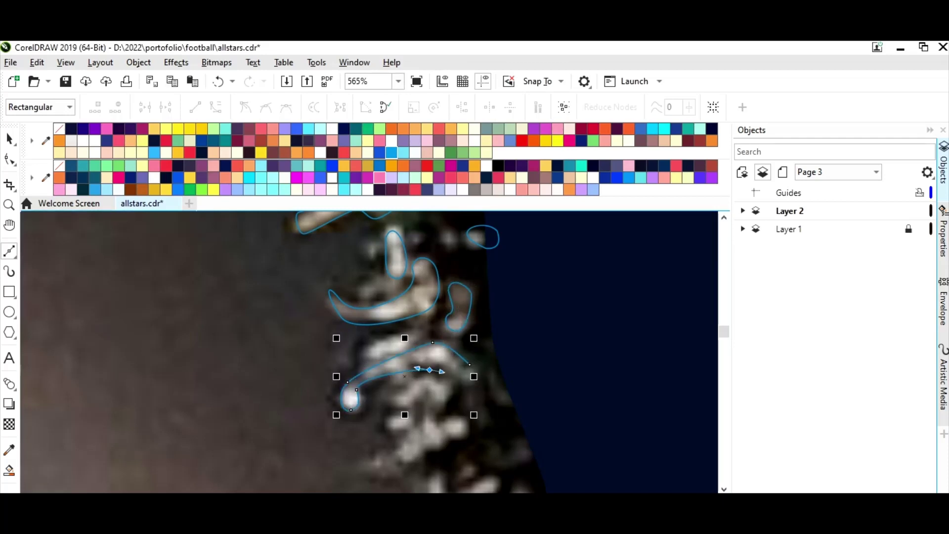
pyautogui.click(433, 342)
# Outline a small leaf-shaped blob and a second speck lower down
pyautogui.click(423, 328)
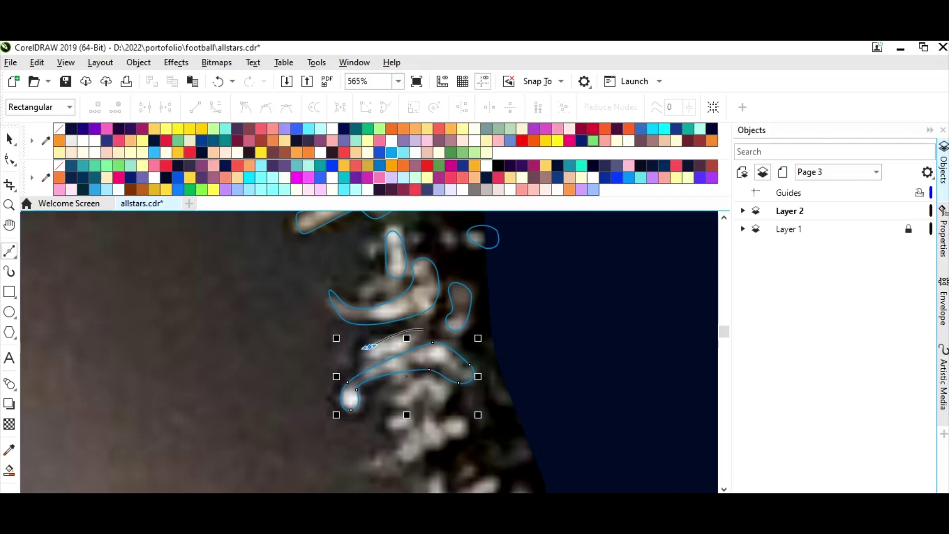
pyautogui.moveTo(369, 347); pyautogui.dragTo(359, 356)
pyautogui.click(424, 327)
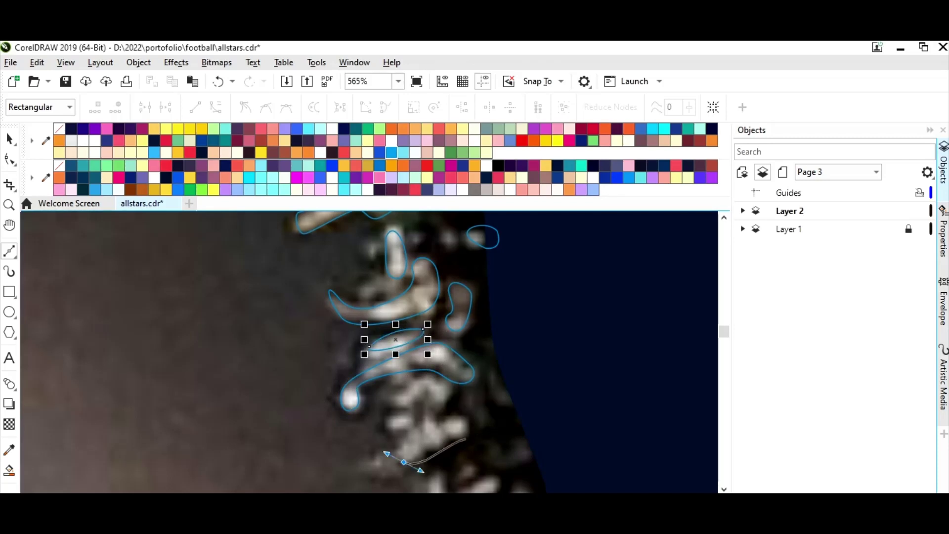
pyautogui.click(470, 434)
pyautogui.click(447, 405)
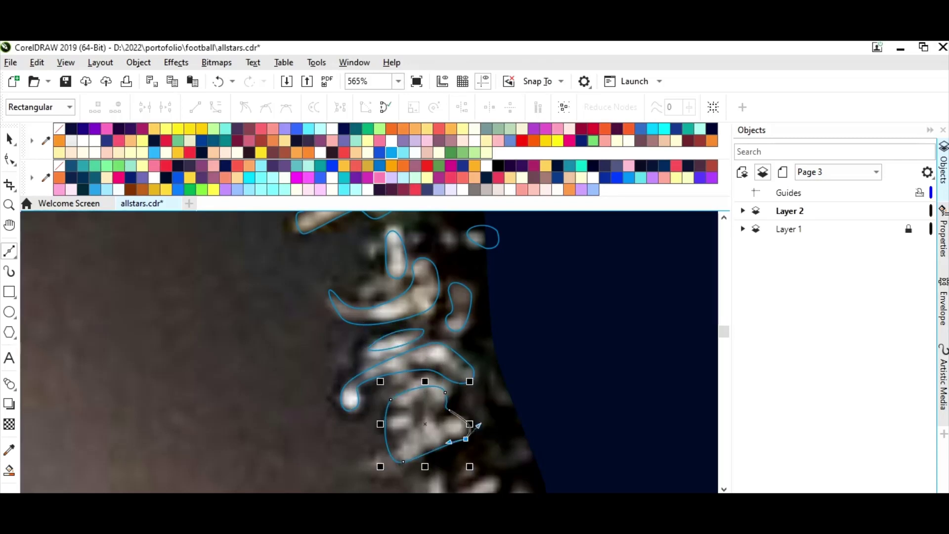
pyautogui.click(470, 434)
pyautogui.scroll(-3, 369, 351)
# Trace a multi-point outline around another small beard blob
pyautogui.press('space')
pyautogui.click(509, 305)
pyautogui.click(448, 326)
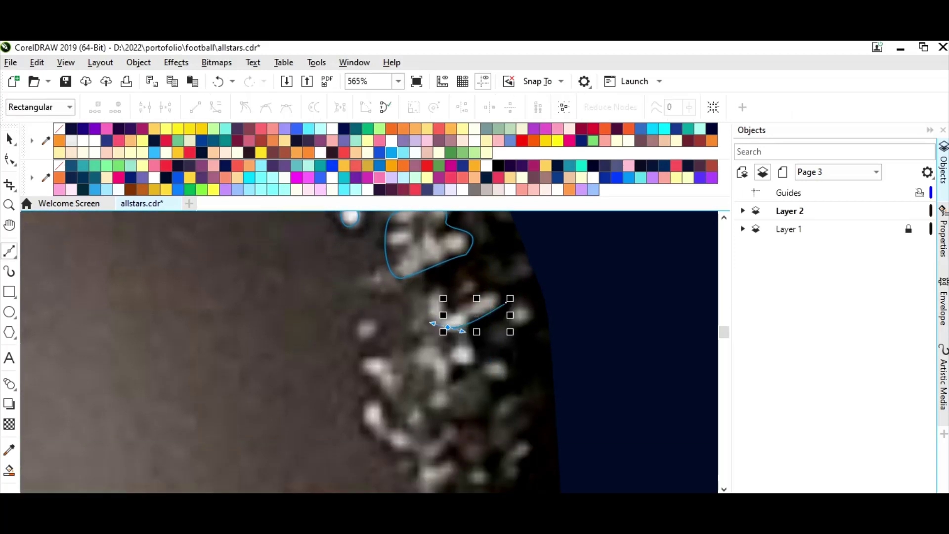
pyautogui.click(428, 297)
pyautogui.click(445, 282)
pyautogui.click(443, 303)
pyautogui.moveTo(457, 311)
pyautogui.mouseDown()
pyautogui.moveTo(533, 307)
pyautogui.moveTo(543, 331)
pyautogui.mouseUp()
# Cover three round specks with small ellipses
pyautogui.press('F7')
pyautogui.click(9, 312)
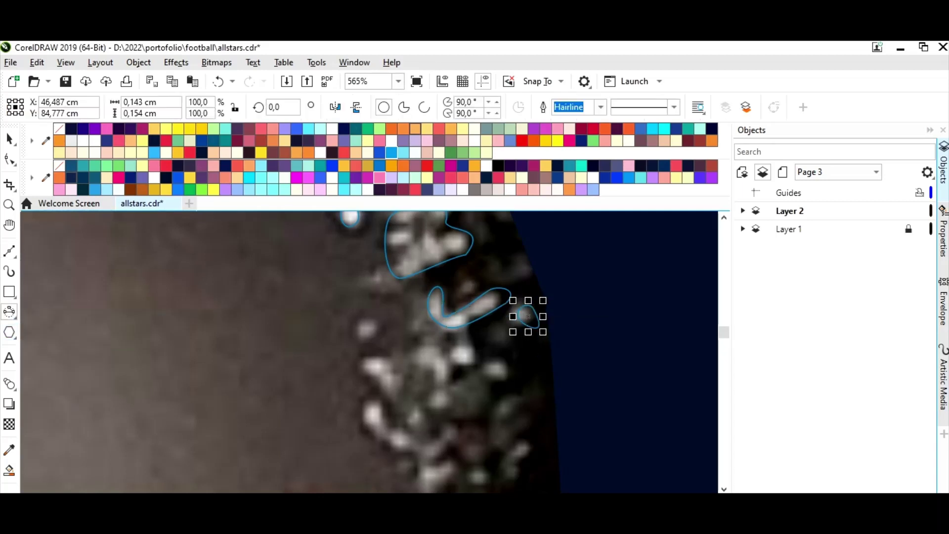
pyautogui.moveTo(480, 359); pyautogui.dragTo(505, 384)
pyautogui.moveTo(451, 345); pyautogui.dragTo(475, 369)
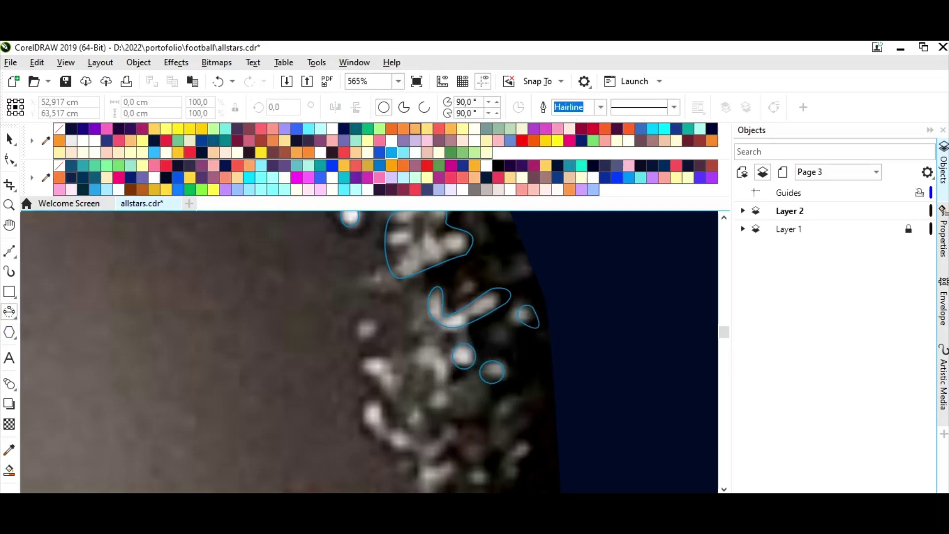
pyautogui.moveTo(359, 319); pyautogui.dragTo(370, 337)
# Trace Bezier outlines around a hook blob, a small left blob and a U-shaped blob
pyautogui.press('F10')
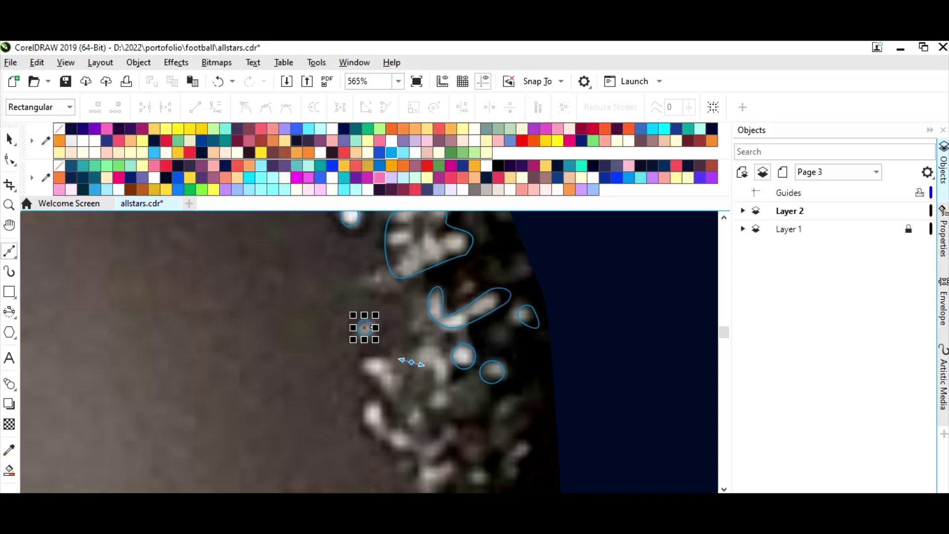
pyautogui.moveTo(411, 362); pyautogui.dragTo(430, 344)
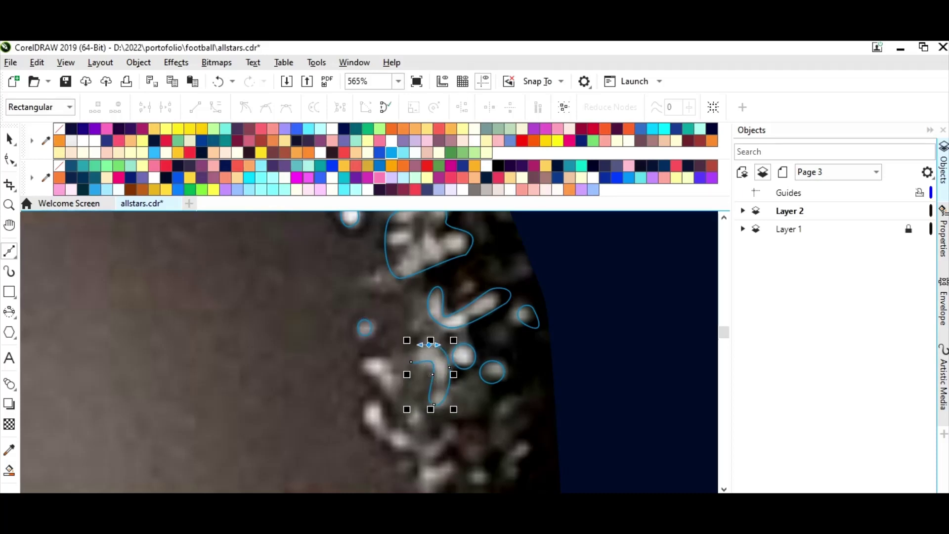
pyautogui.moveTo(366, 365); pyautogui.dragTo(389, 386)
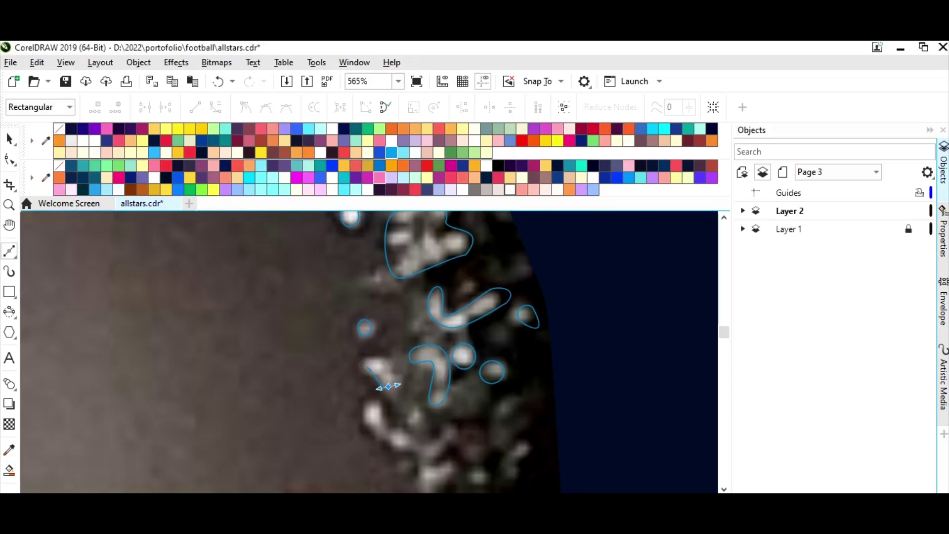
pyautogui.click(367, 367)
pyautogui.scroll(-1, 362, 404)
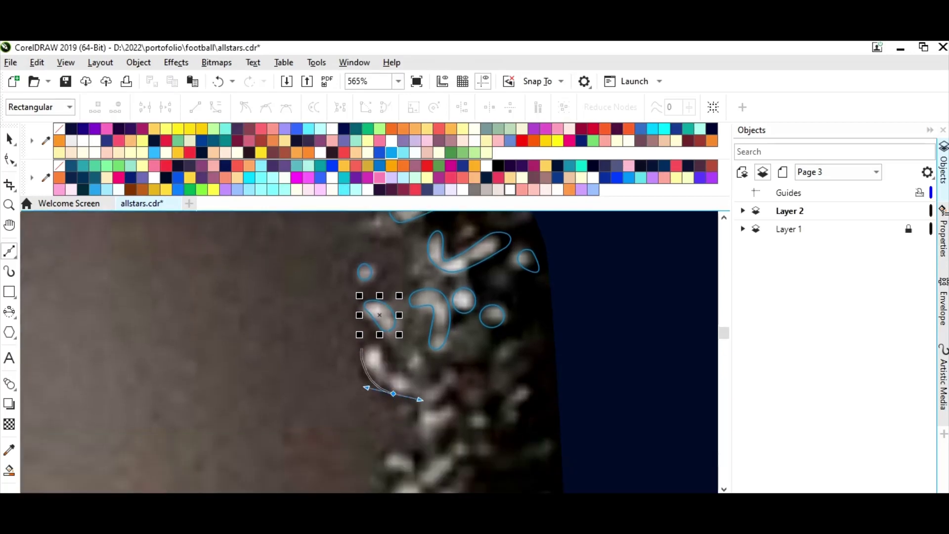
pyautogui.moveTo(362, 350); pyautogui.dragTo(450, 371)
pyautogui.click(363, 345)
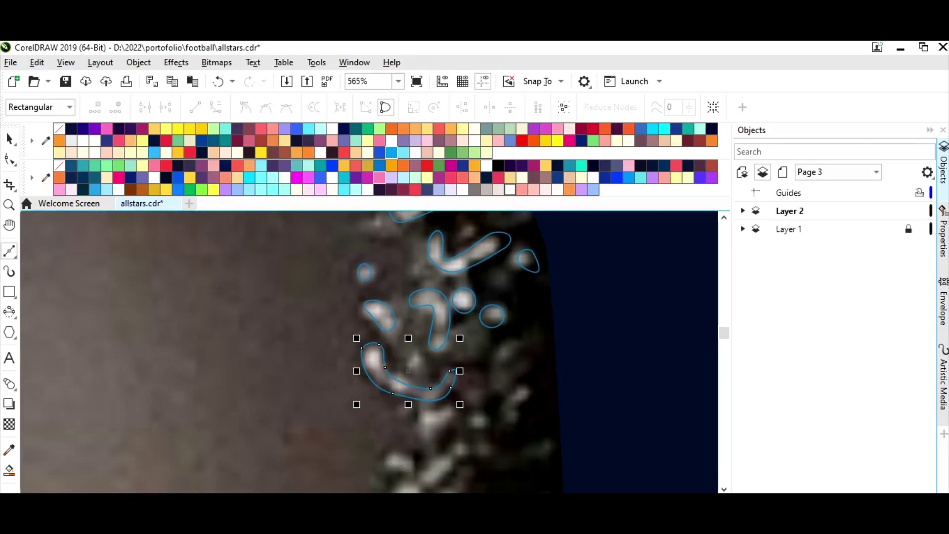
# Outline a small speck below, then the elongated blob running down the beard
pyautogui.moveTo(448, 408); pyautogui.dragTo(452, 420)
pyautogui.click(425, 419)
pyautogui.scroll(-3, 435, 396)
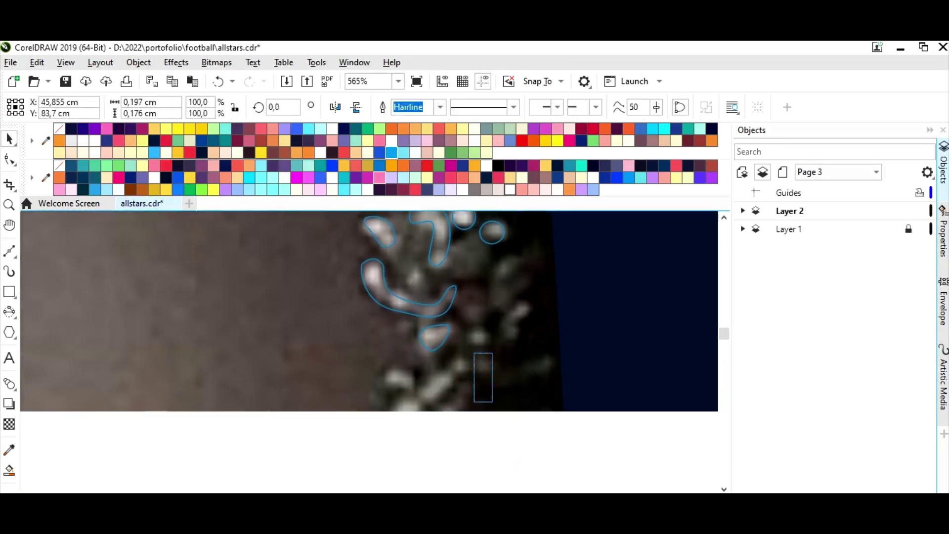
pyautogui.click(523, 230)
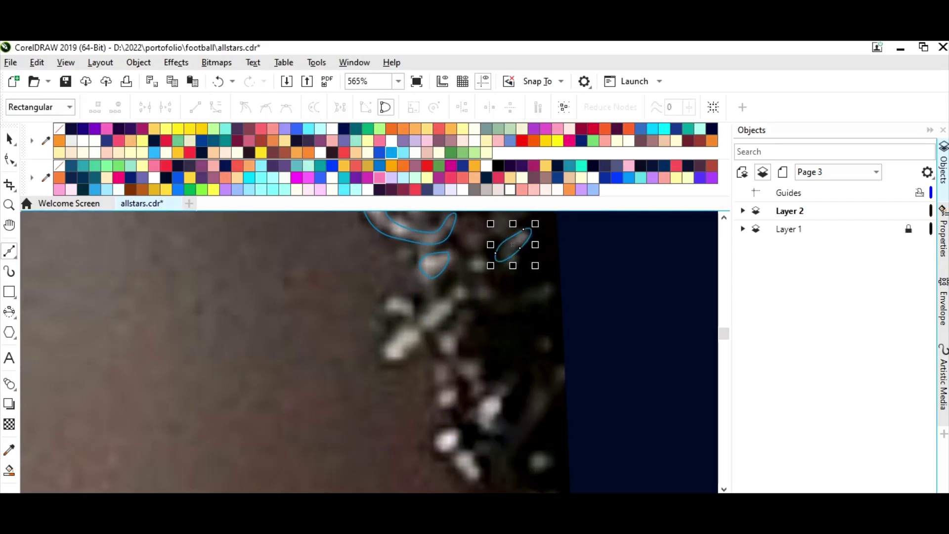
pyautogui.click(459, 282)
pyautogui.moveTo(387, 352); pyautogui.dragTo(391, 364)
pyautogui.click(419, 341)
pyautogui.click(463, 298)
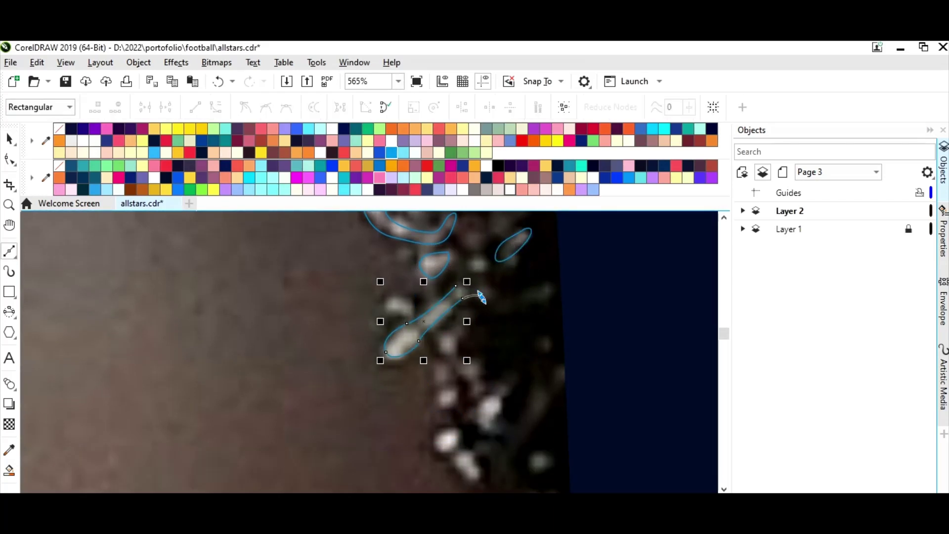
pyautogui.click(485, 287)
# Outline a small left blob, a lower speck and the hook-shaped blob
pyautogui.moveTo(391, 299); pyautogui.dragTo(404, 293)
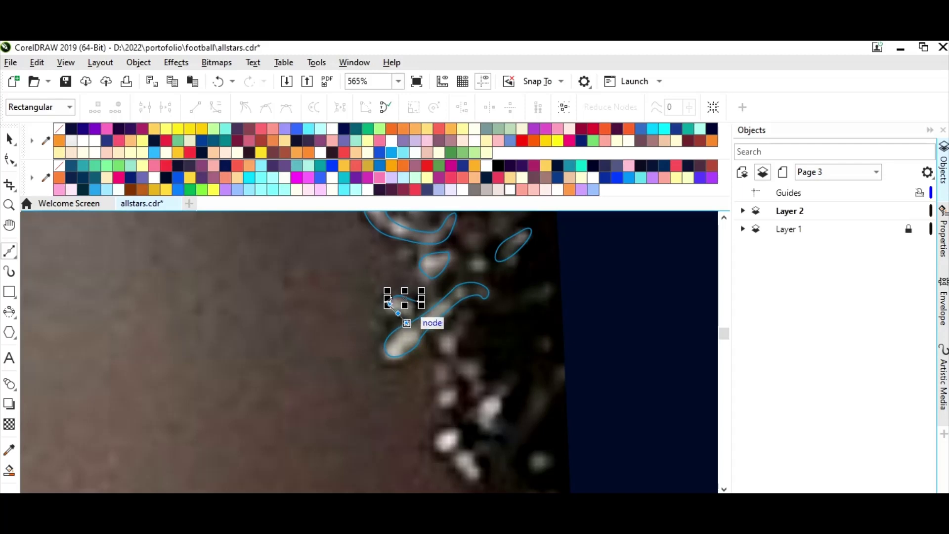
pyautogui.click(419, 303)
pyautogui.click(391, 299)
pyautogui.click(438, 407)
pyautogui.click(454, 386)
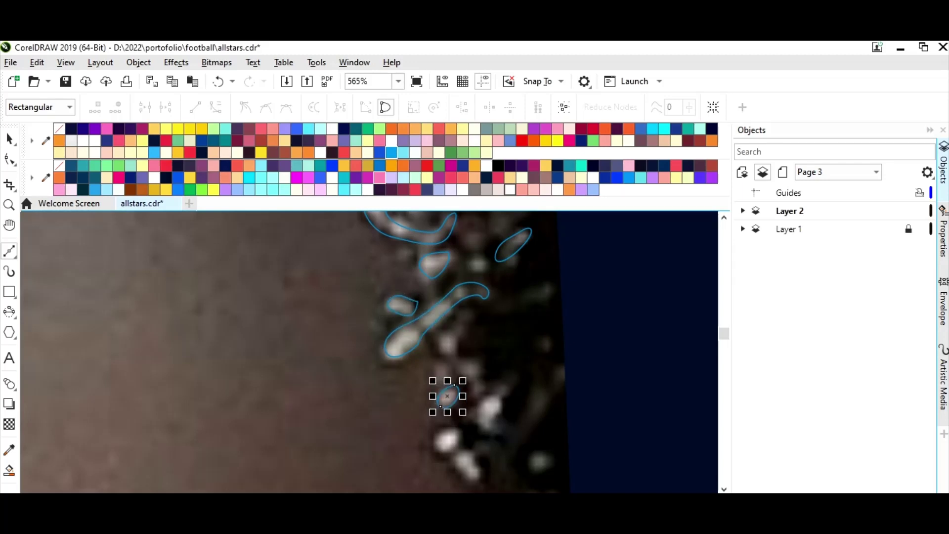
pyautogui.click(461, 316)
pyautogui.moveTo(438, 344)
pyautogui.mouseDown()
pyautogui.moveTo(438, 353)
pyautogui.moveTo(466, 328)
pyautogui.mouseUp()
pyautogui.click(471, 388)
pyautogui.click(482, 366)
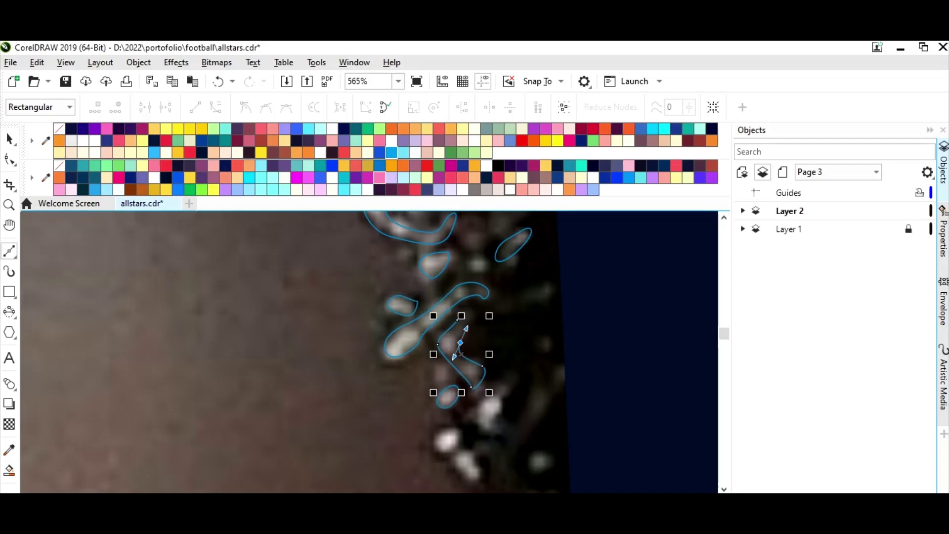
pyautogui.click(438, 345)
# Trace a closed outline around the blob at the lower right
pyautogui.click(507, 385)
pyautogui.click(475, 424)
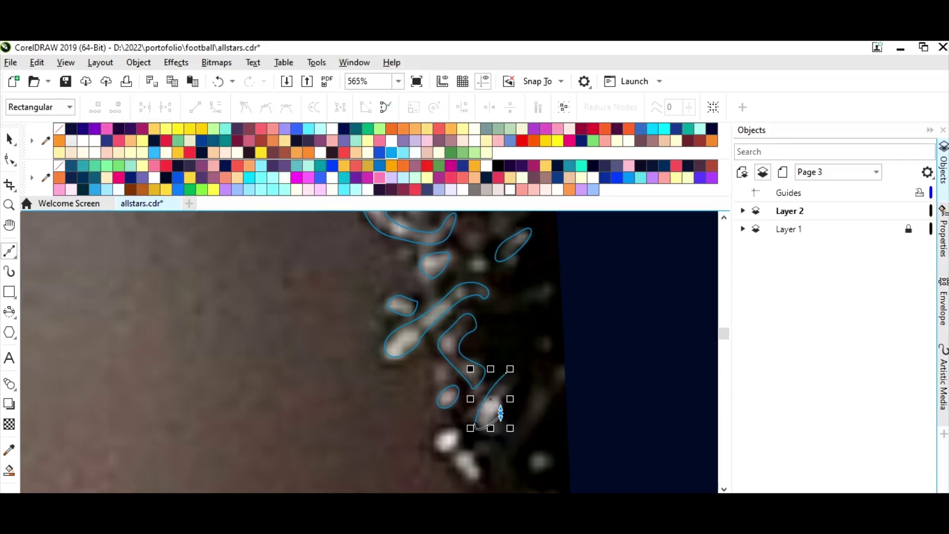
pyautogui.click(500, 413)
pyautogui.moveTo(517, 384); pyautogui.dragTo(525, 379)
pyautogui.click(517, 382)
pyautogui.scroll(-3, 517, 382)
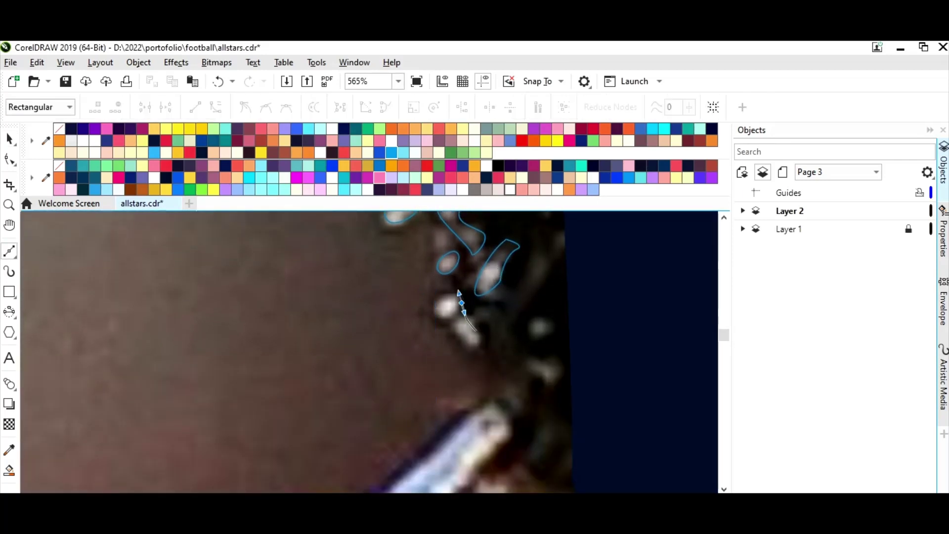
# Outline the last few blobs, including the two on the right side
pyautogui.click(476, 330)
pyautogui.click(466, 350)
pyautogui.click(441, 297)
pyautogui.click(461, 302)
pyautogui.click(548, 318)
pyautogui.click(525, 330)
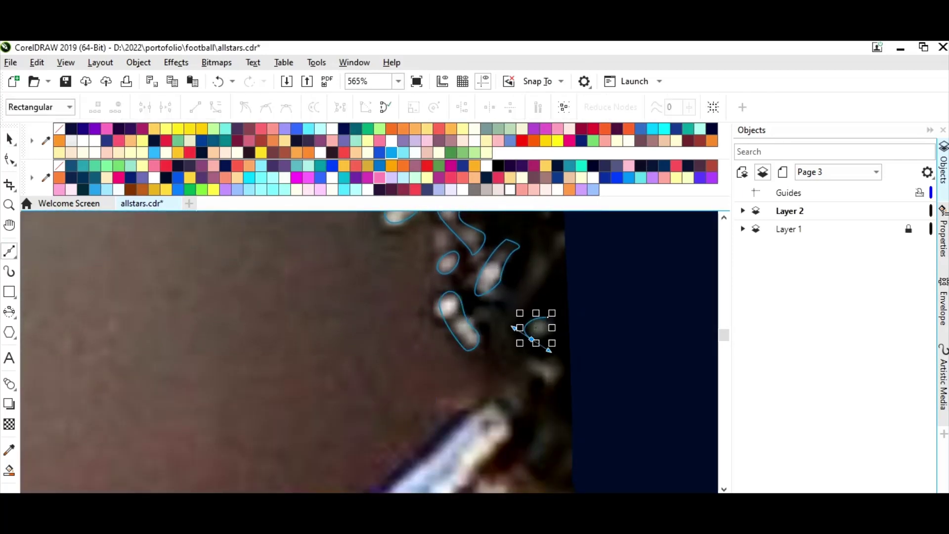
pyautogui.click(548, 318)
pyautogui.click(550, 358)
pyautogui.press('space')
pyautogui.click(398, 81)
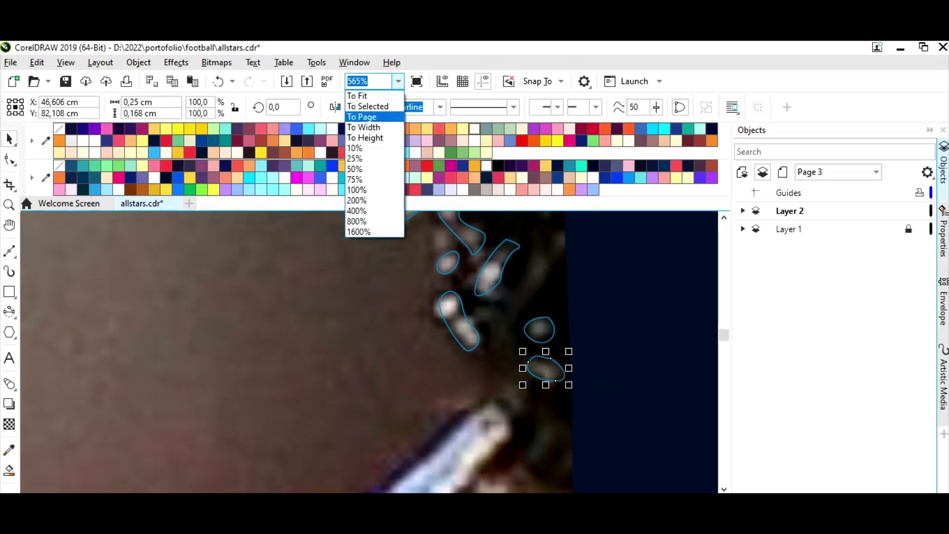
pyautogui.click(361, 168)
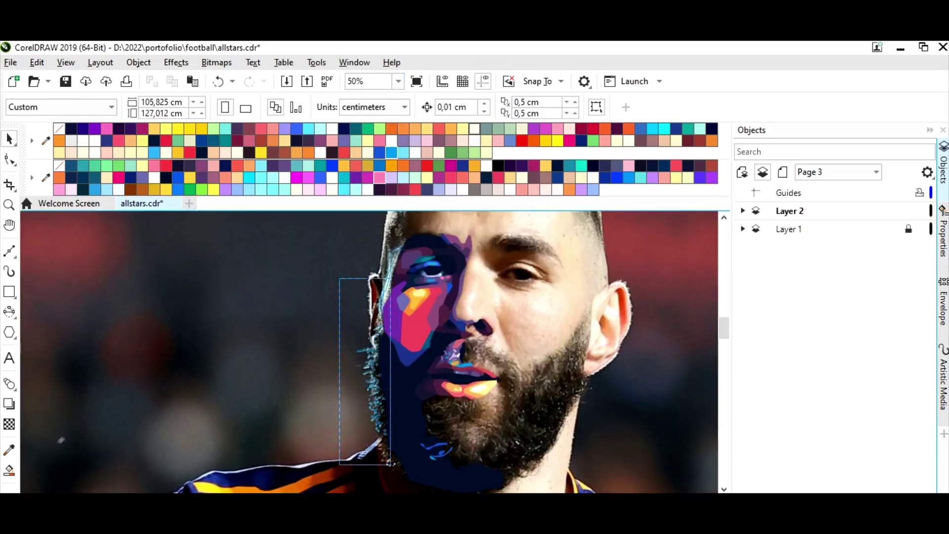
# Fill the two thin face-edge shapes white and deselect them
pyautogui.click(368, 376)
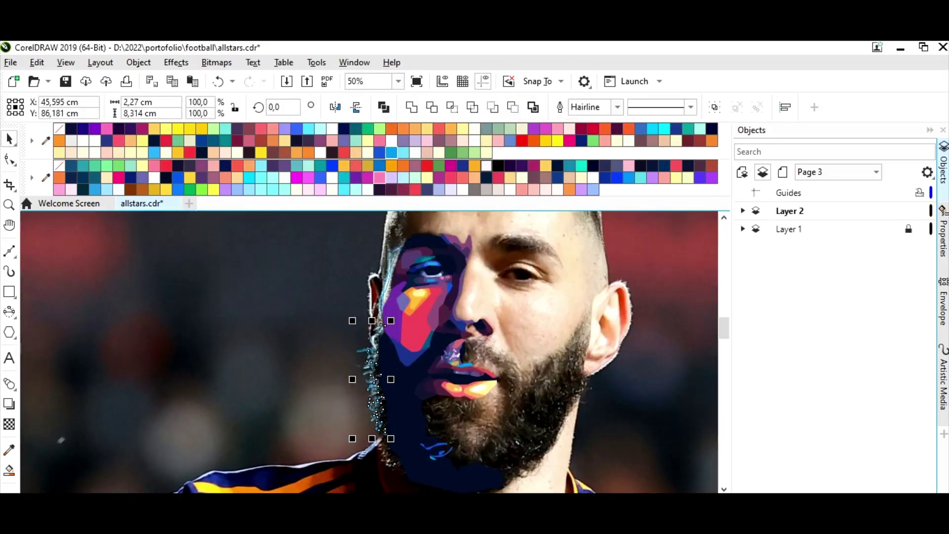
pyautogui.click(486, 166)
pyautogui.click(395, 287)
pyautogui.click(486, 165)
pyautogui.press('Escape')
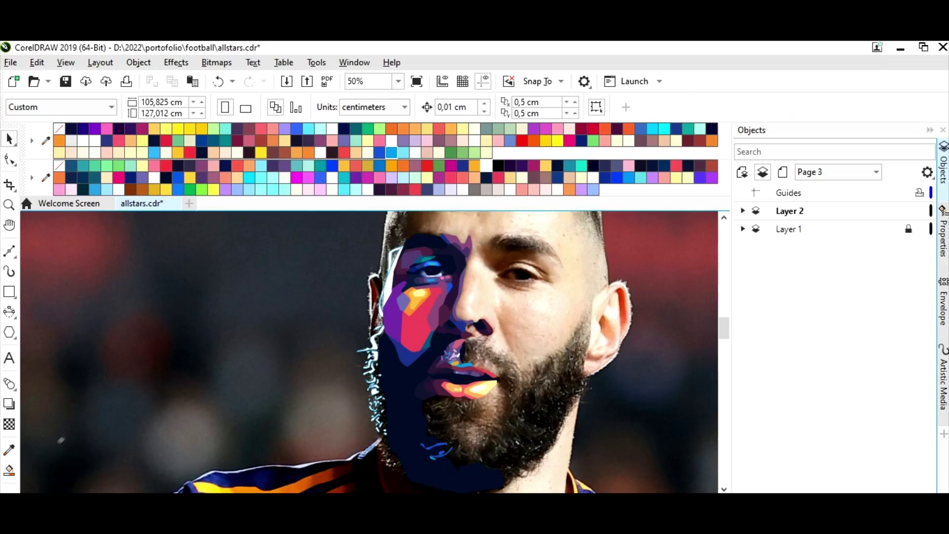
# Zoom in on the jaw and trace a curve along the jaw edge to the white streak
pyautogui.press('z')
pyautogui.moveTo(355, 322); pyautogui.dragTo(401, 453)
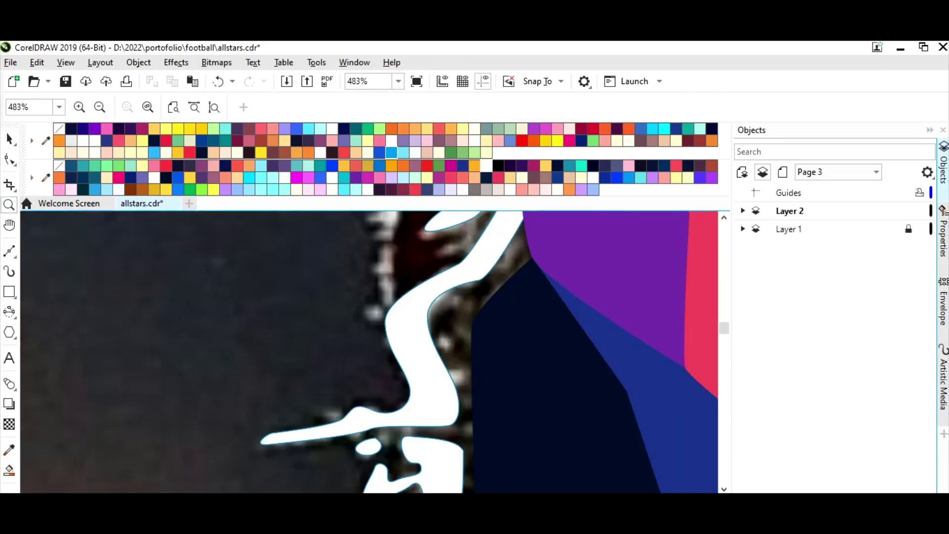
pyautogui.click(10, 250)
pyautogui.click(490, 243)
pyautogui.click(438, 286)
pyautogui.click(408, 353)
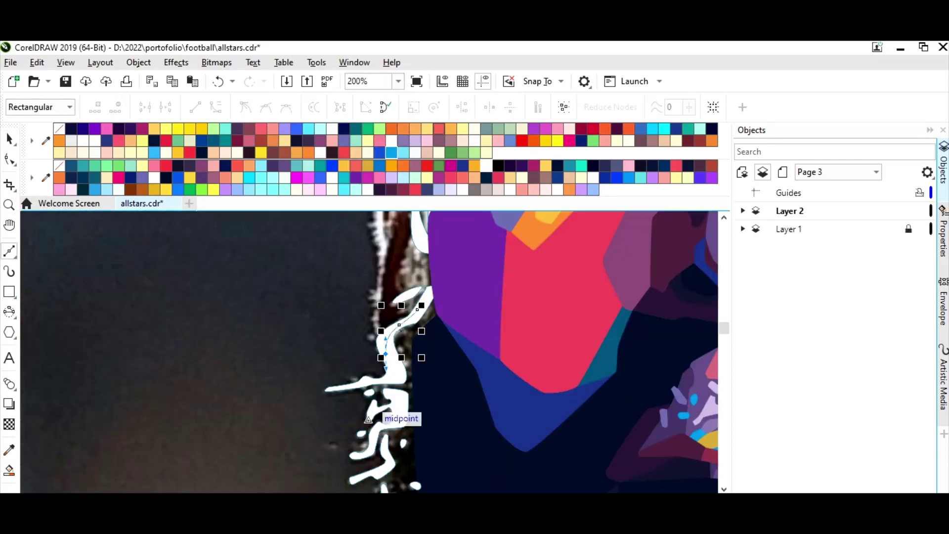
pyautogui.scroll(-3, 396, 415)
pyautogui.click(392, 338)
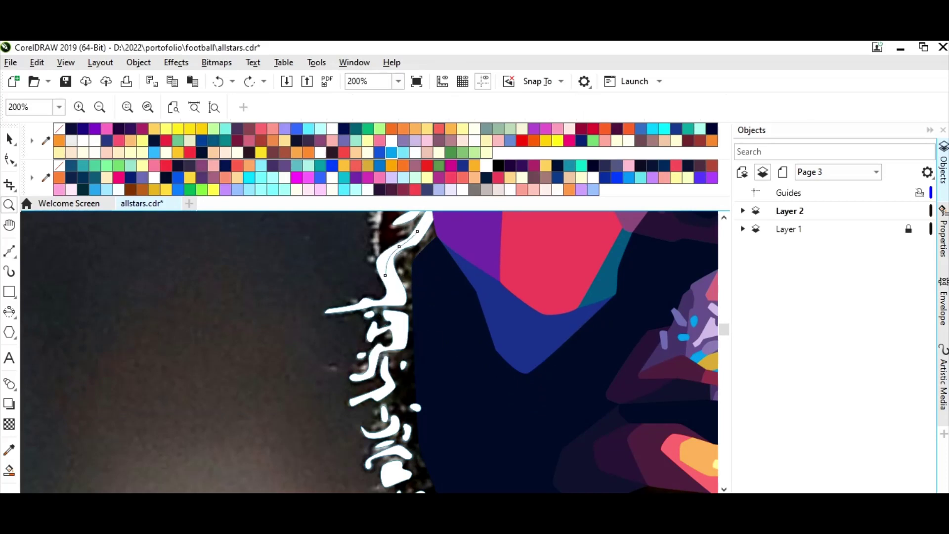
pyautogui.scroll(2, 385, 334)
pyautogui.click(391, 273)
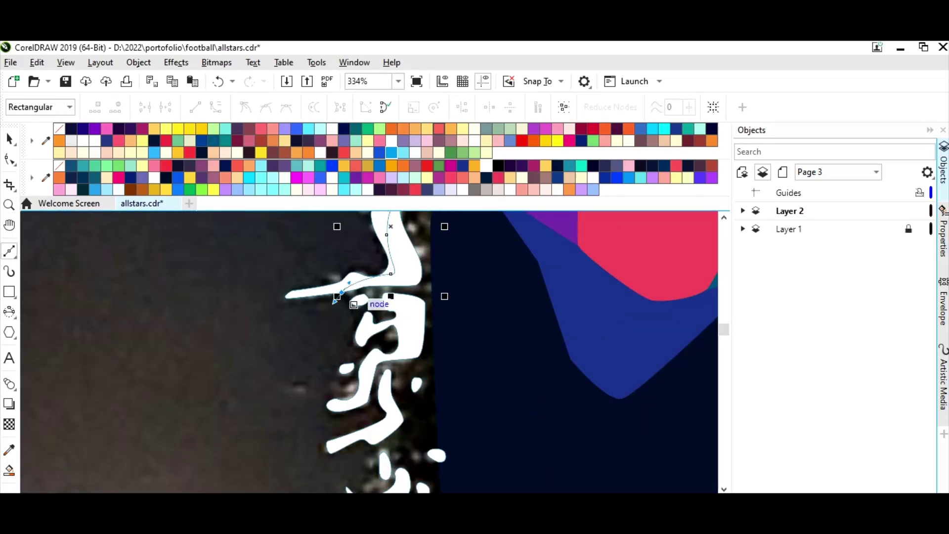
pyautogui.moveTo(341, 292); pyautogui.dragTo(350, 321)
pyautogui.click(352, 314)
# Continue the curve's nodes down the left jaw and neck toward the collar
pyautogui.click(351, 350)
pyautogui.click(351, 388)
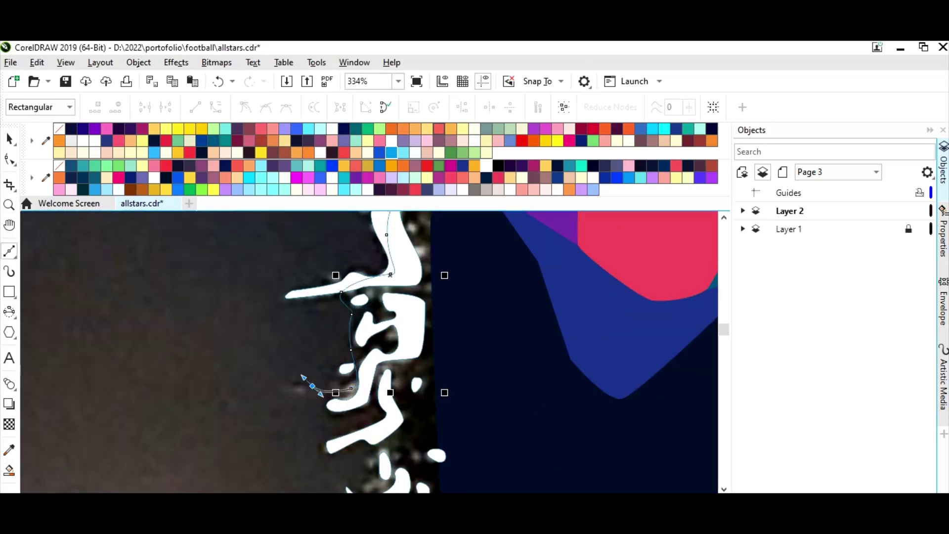
pyautogui.click(312, 385)
pyautogui.moveTo(300, 400); pyautogui.dragTo(302, 408)
pyautogui.click(370, 432)
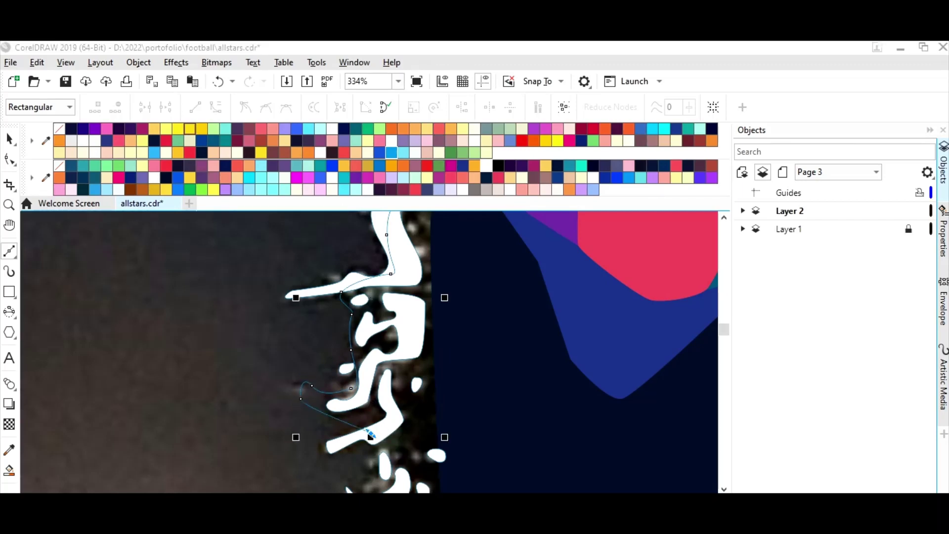
pyautogui.scroll(-2, 370, 433)
pyautogui.click(387, 356)
pyautogui.moveTo(381, 383); pyautogui.dragTo(378, 398)
pyautogui.scroll(-1, 379, 398)
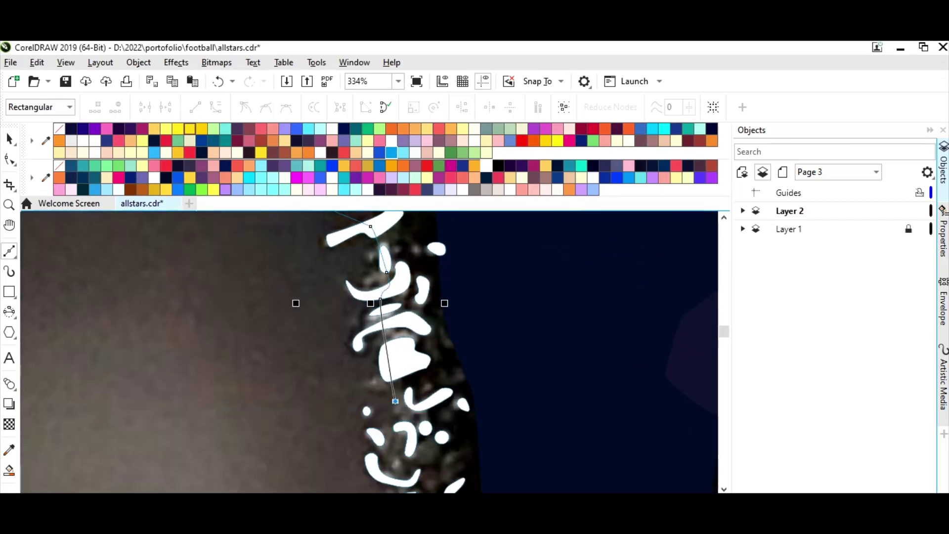
pyautogui.moveTo(380, 342); pyautogui.dragTo(395, 434)
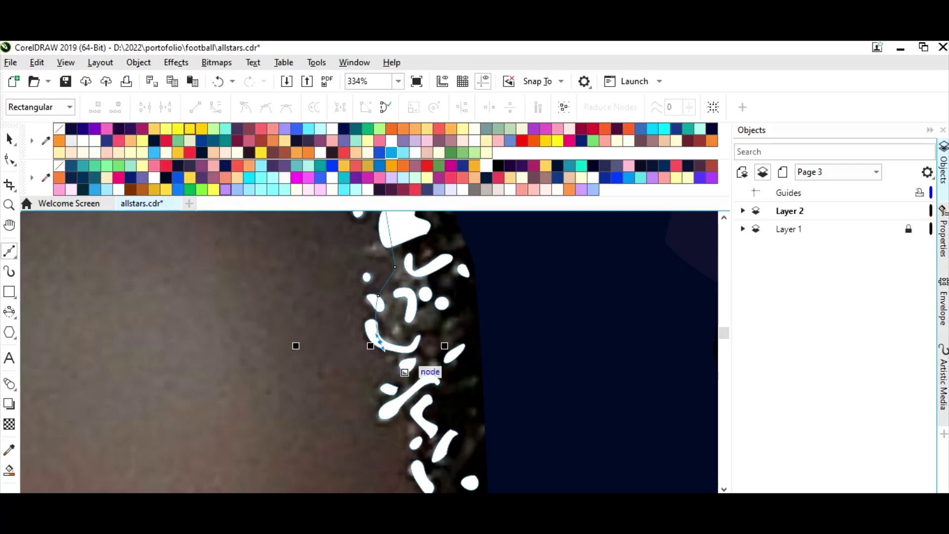
pyautogui.scroll(-2, 420, 376)
pyautogui.moveTo(408, 332); pyautogui.dragTo(413, 337)
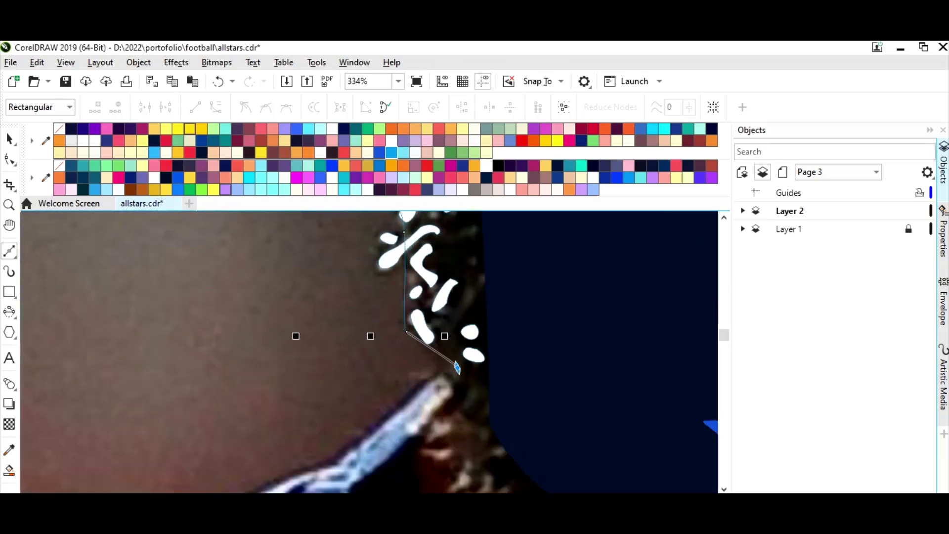
pyautogui.moveTo(457, 367); pyautogui.dragTo(456, 393)
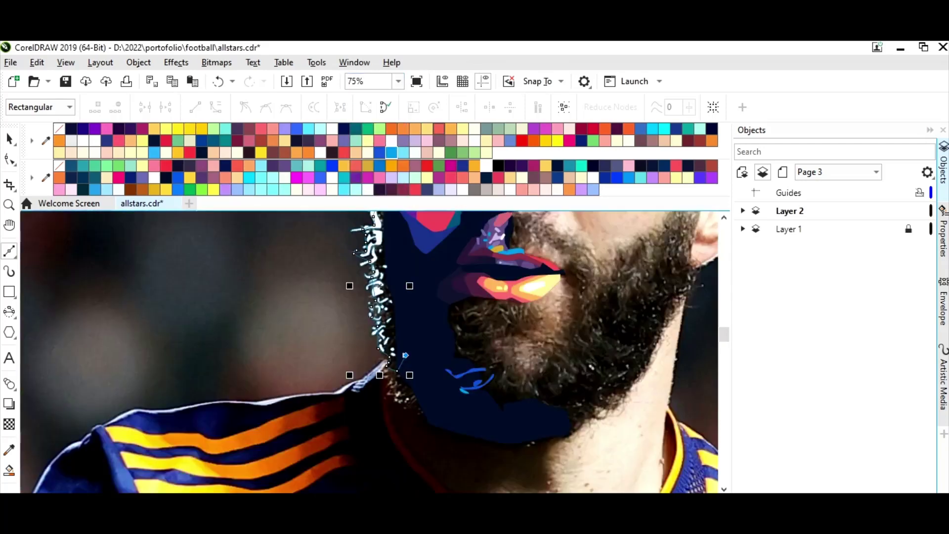
# Finish the jaw-and-neck curve
pyautogui.scroll(-5, 527, 361)
pyautogui.scroll(1, 430, 248)
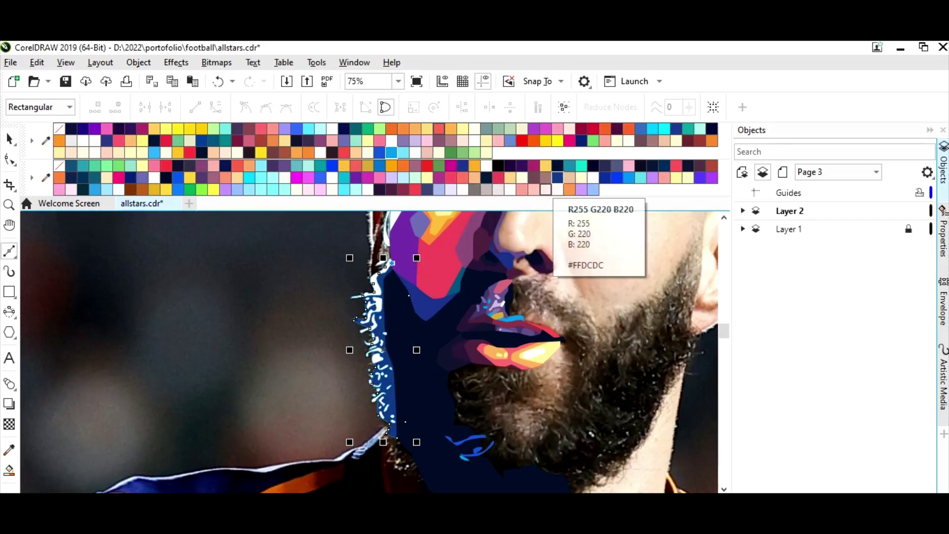
pyautogui.press('space')
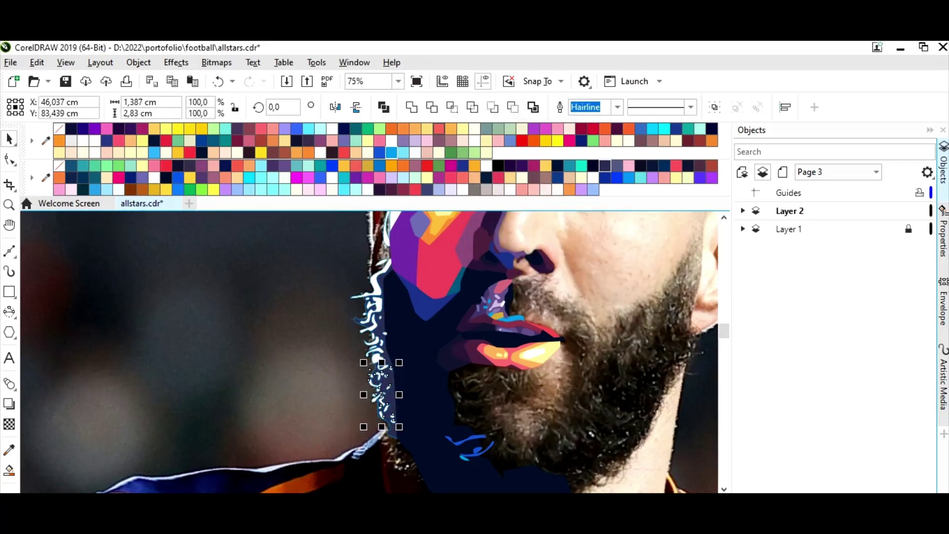
# Inspect two small fragments beside the jaw, then clear the selection
pyautogui.click(374, 338)
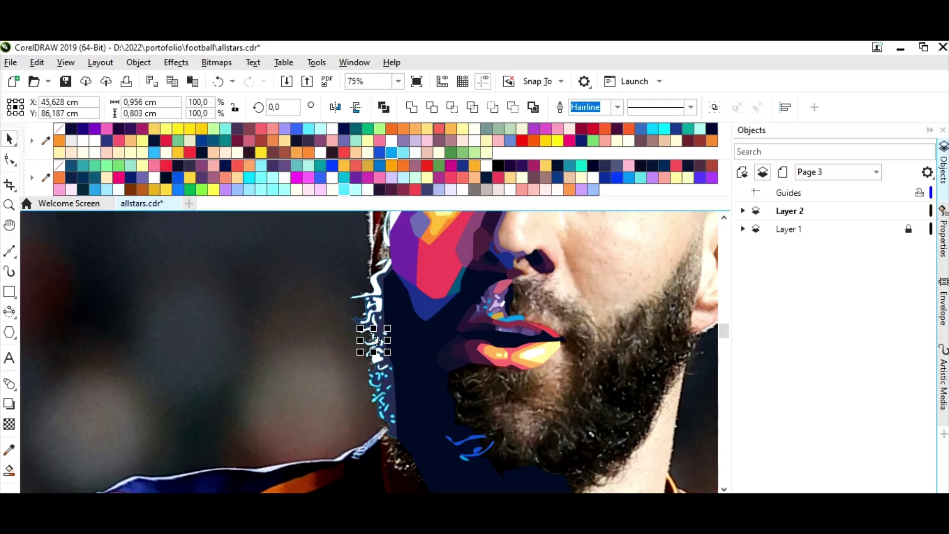
pyautogui.press('Escape')
pyautogui.click(383, 388)
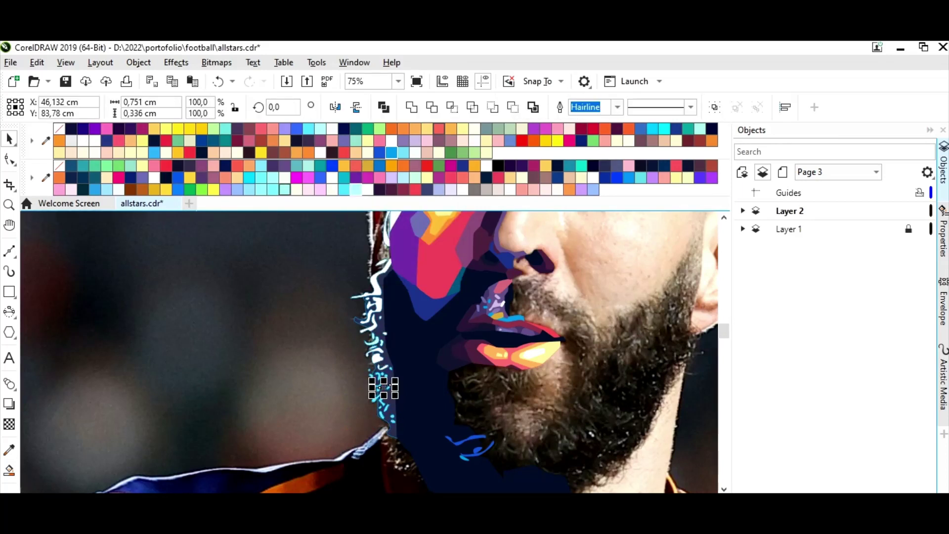
pyautogui.press('Escape')
pyautogui.scroll(2, 375, 352)
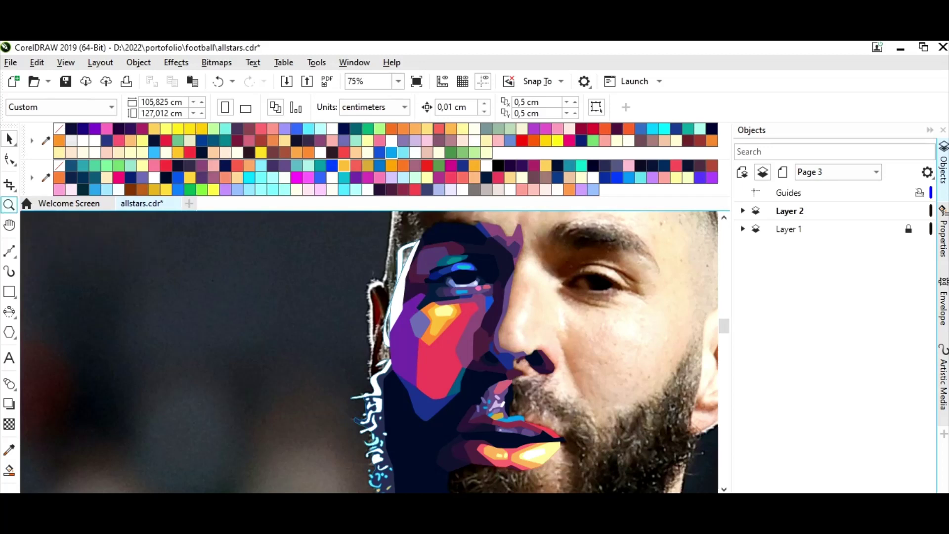
# Zoom in on the ear and trace a Bezier curve down the ear edge, undoing the extra nodes
pyautogui.moveTo(344, 232); pyautogui.dragTo(393, 364)
pyautogui.press('F10')
pyautogui.click(376, 299)
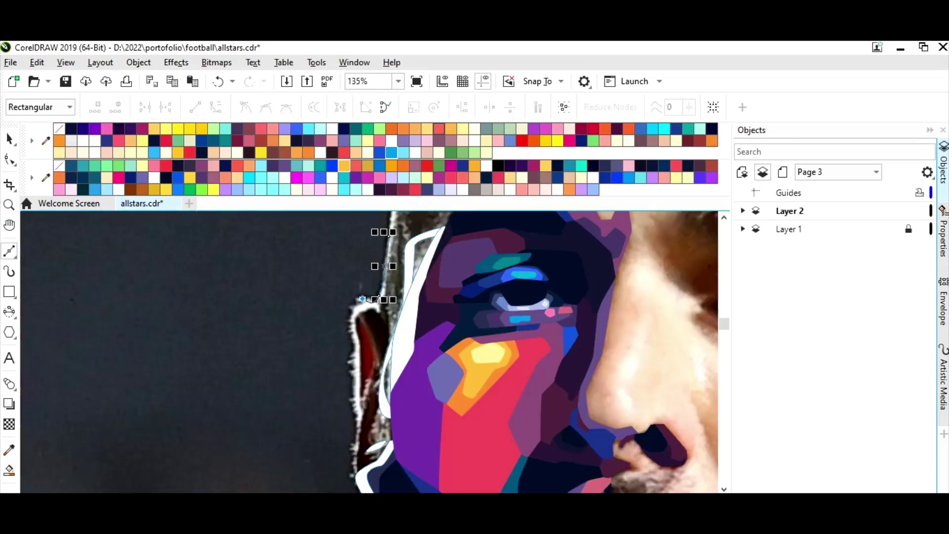
pyautogui.click(351, 321)
pyautogui.click(353, 346)
pyautogui.moveTo(352, 406); pyautogui.dragTo(352, 418)
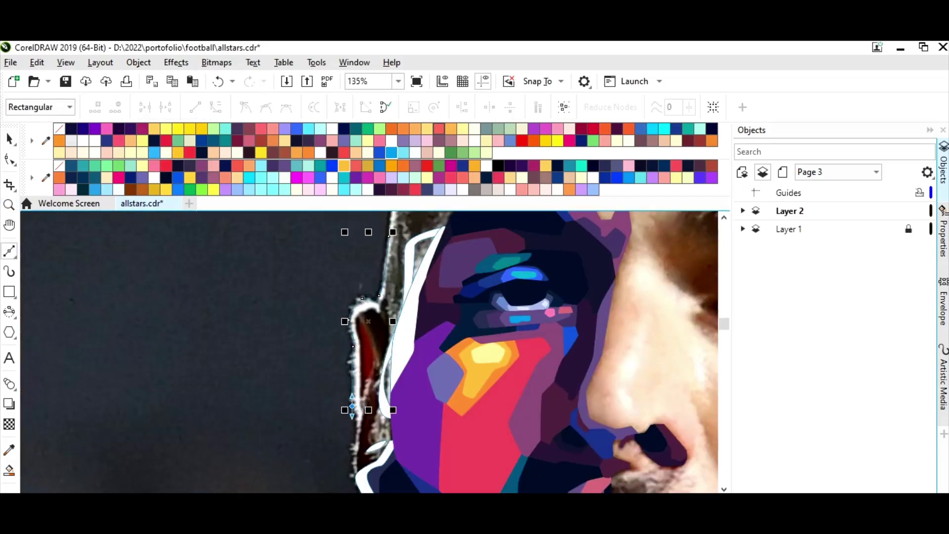
pyautogui.click(355, 425)
pyautogui.scroll(-1, 369, 473)
pyautogui.click(355, 426)
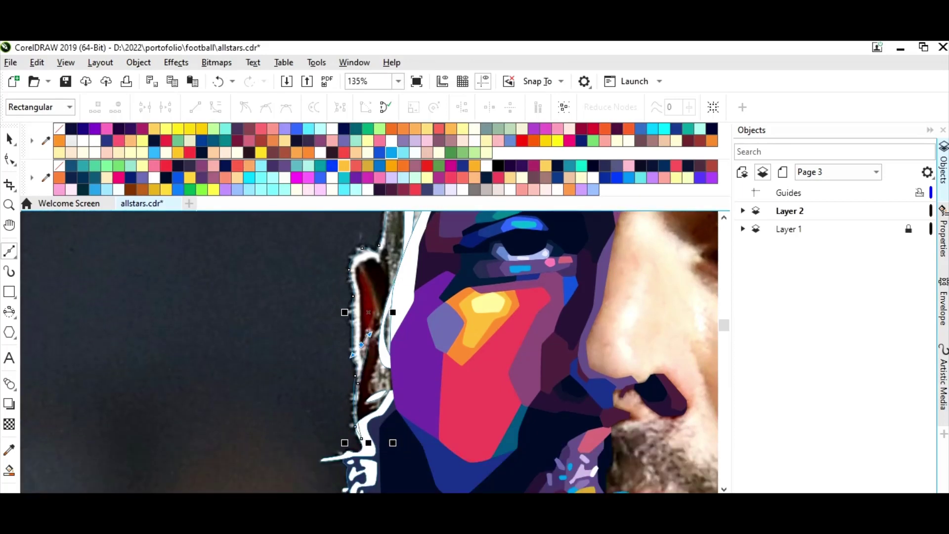
pyautogui.hotkey('ctrl', 'z')
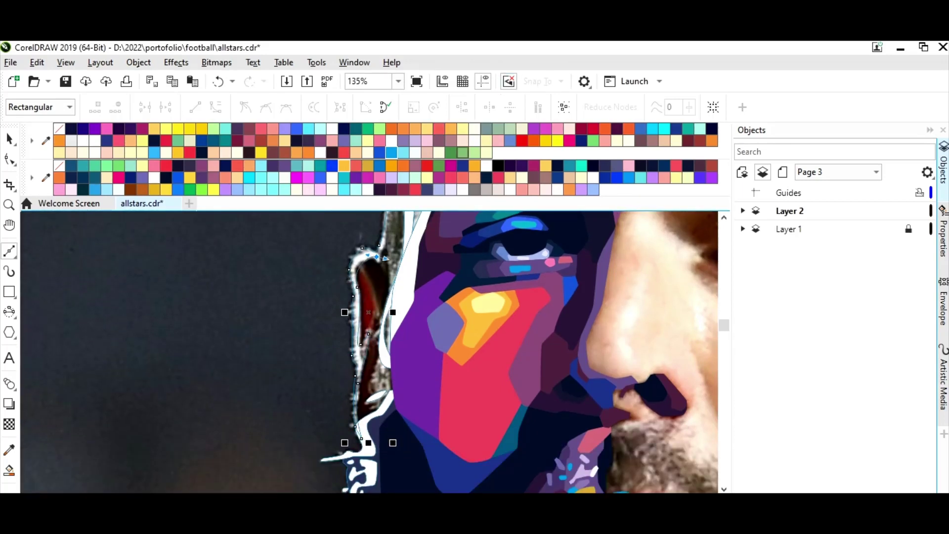
pyautogui.scroll(2, 385, 257)
pyautogui.scroll(3, 368, 353)
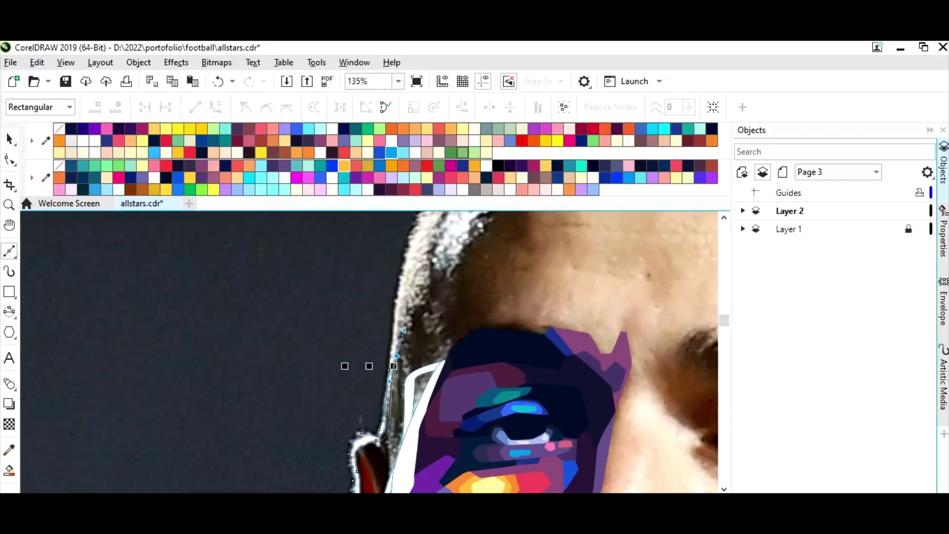
# Continue the curve up the side of the head along the hair edge
pyautogui.click(401, 306)
pyautogui.moveTo(423, 268); pyautogui.dragTo(448, 194)
pyautogui.scroll(3, 425, 297)
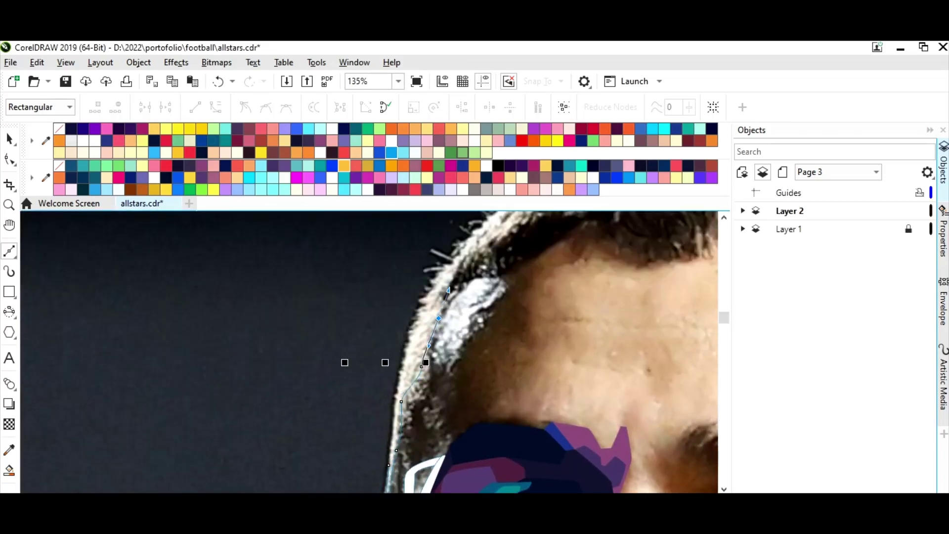
pyautogui.moveTo(466, 249); pyautogui.dragTo(477, 286)
pyautogui.scroll(1, 477, 286)
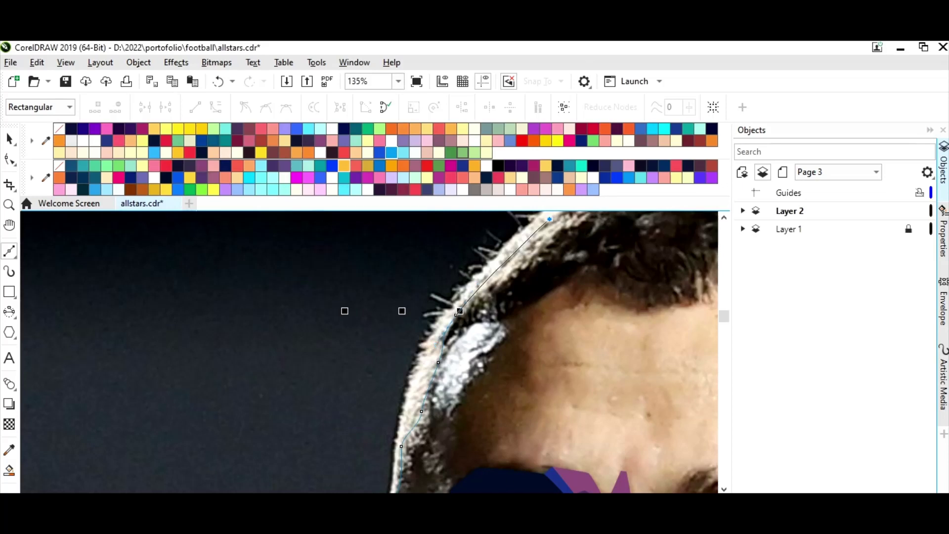
pyautogui.scroll(2, 549, 219)
pyautogui.click(549, 292)
pyautogui.click(584, 263)
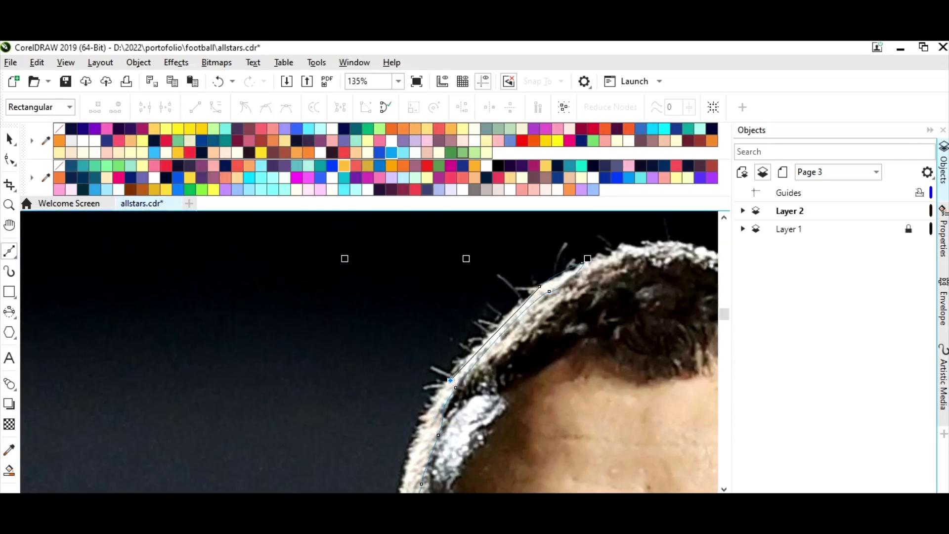
# Close the hairline highlight shape, fill it white, and zoom out to 25%
pyautogui.scroll(-4, 371, 351)
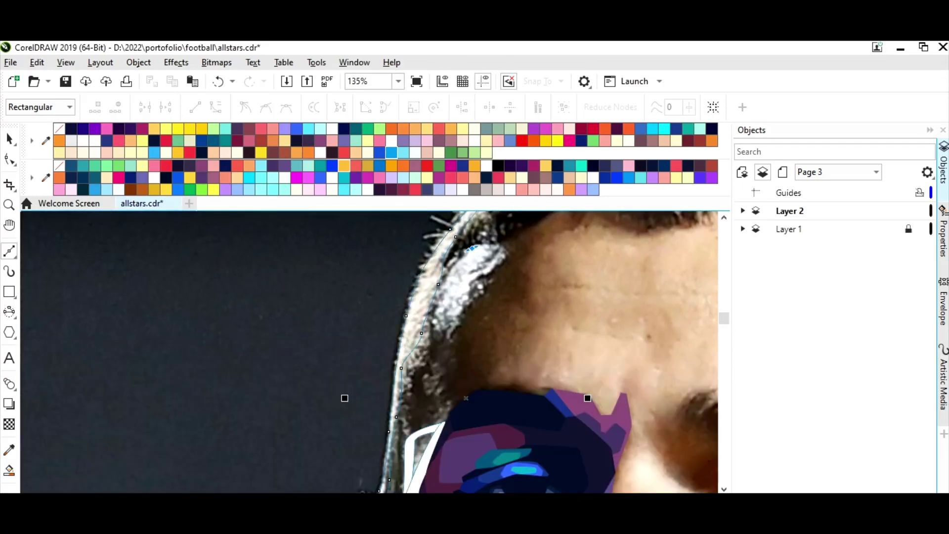
pyautogui.click(465, 296)
pyautogui.click(485, 263)
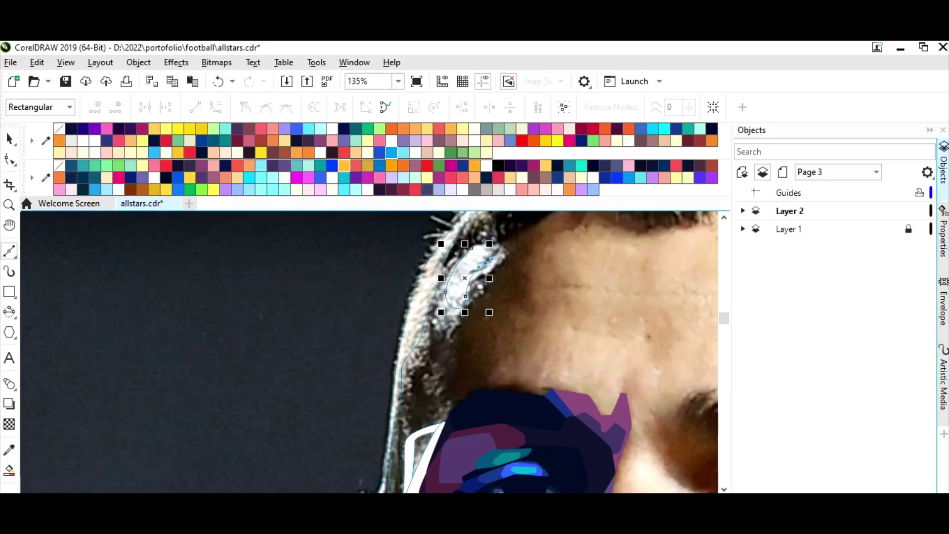
pyautogui.click(472, 247)
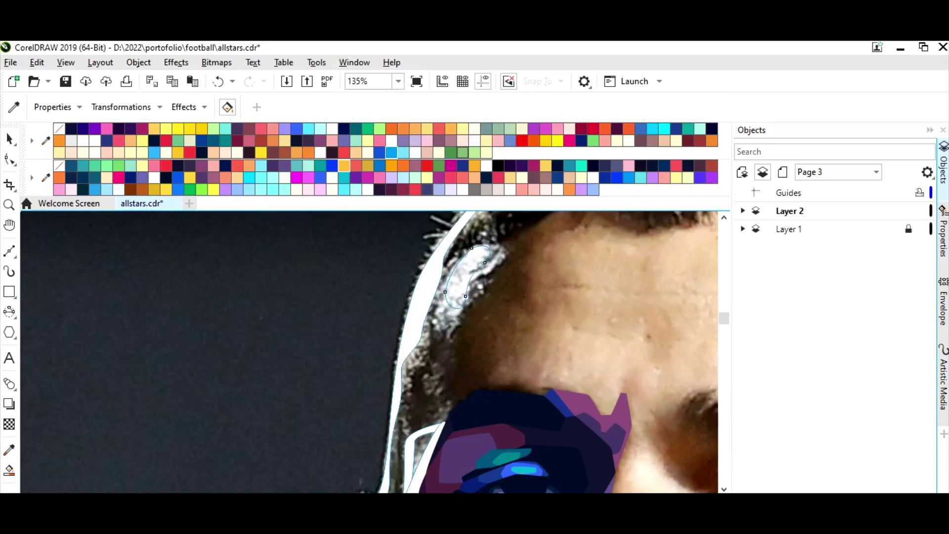
pyautogui.click(398, 81)
pyautogui.click(354, 159)
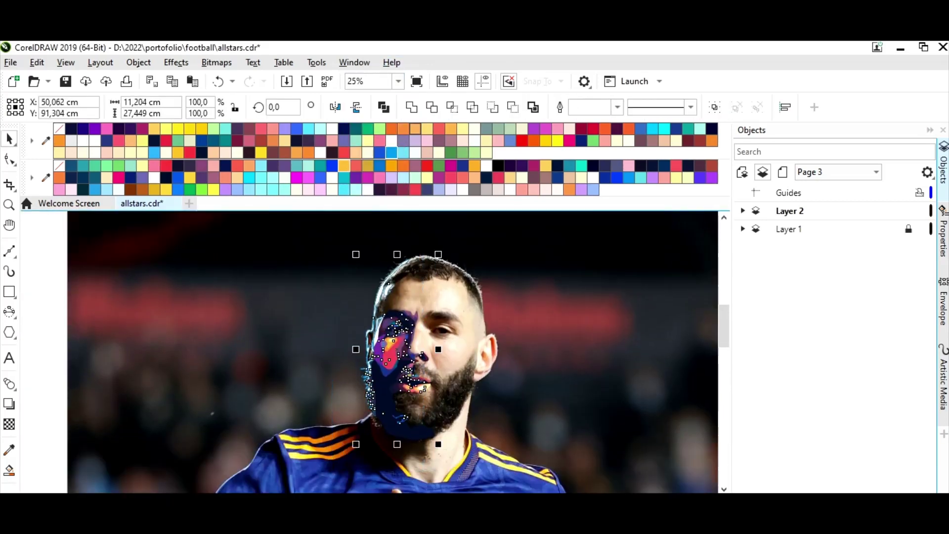
# Zoom in on the cheek and ear and close a Bezier shape along the ear edge
pyautogui.press('z')
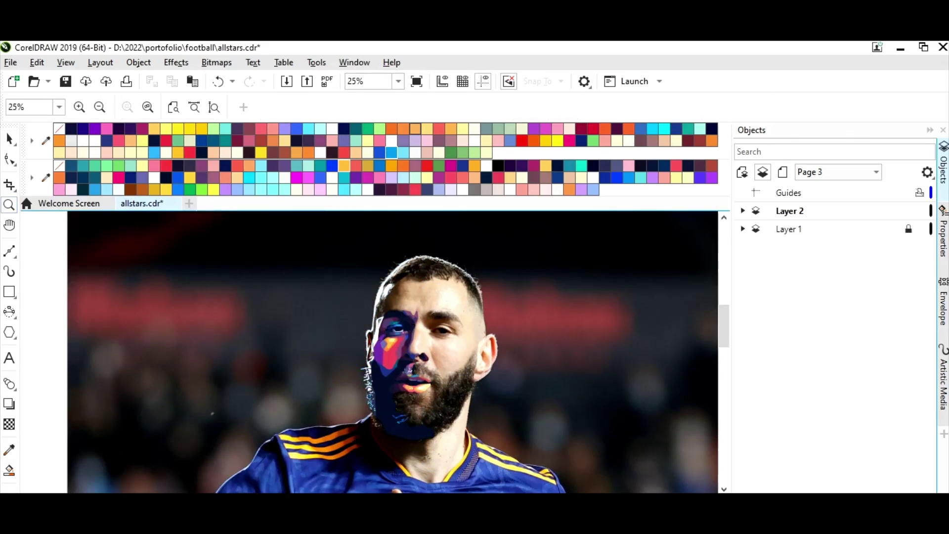
pyautogui.moveTo(269, 297); pyautogui.dragTo(453, 378)
pyautogui.moveTo(322, 314); pyautogui.dragTo(396, 463)
pyautogui.press('F5')
pyautogui.moveTo(374, 262); pyautogui.dragTo(384, 287)
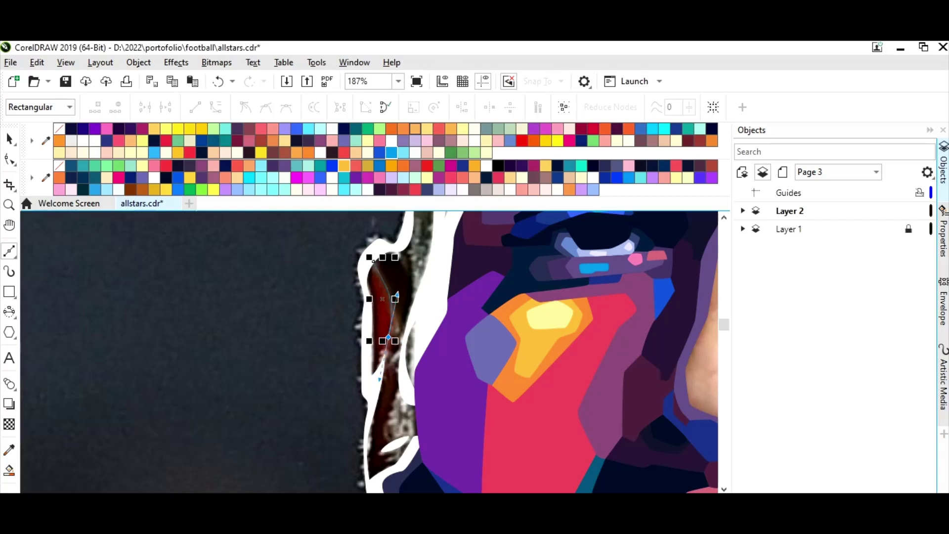
pyautogui.click(371, 382)
pyautogui.moveTo(374, 262); pyautogui.dragTo(367, 291)
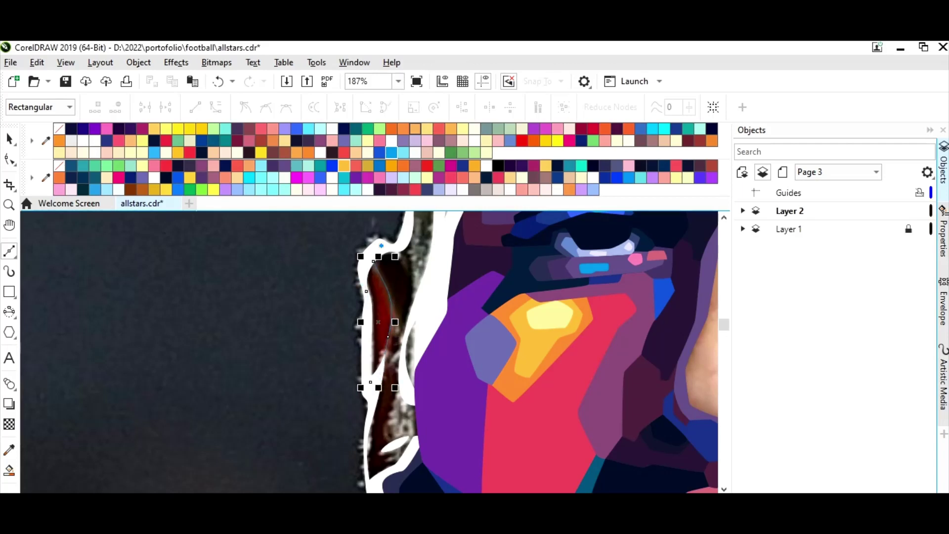
# Start a new curve over the ear and place nodes along the cheek edge
pyautogui.moveTo(410, 258); pyautogui.dragTo(411, 270)
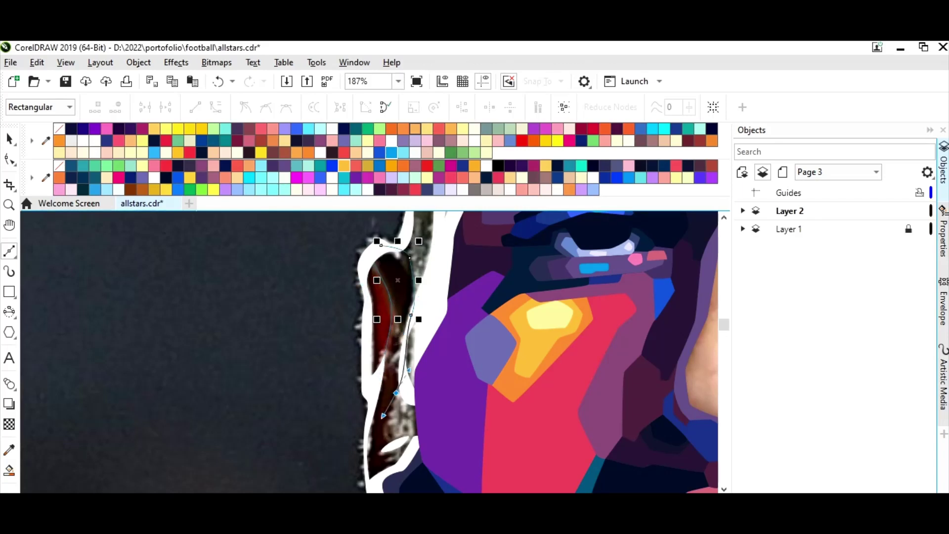
pyautogui.scroll(-1, 395, 396)
pyautogui.moveTo(394, 433); pyautogui.dragTo(393, 446)
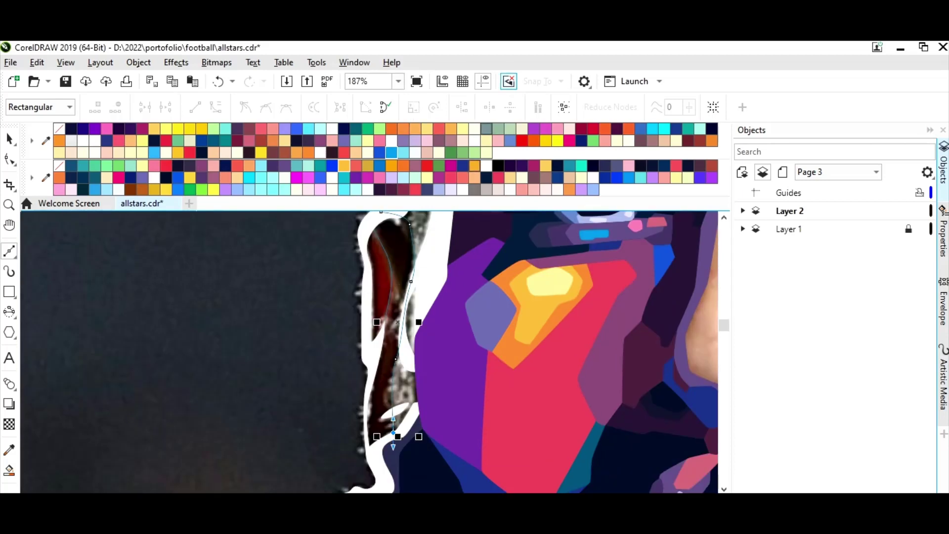
pyautogui.click(366, 453)
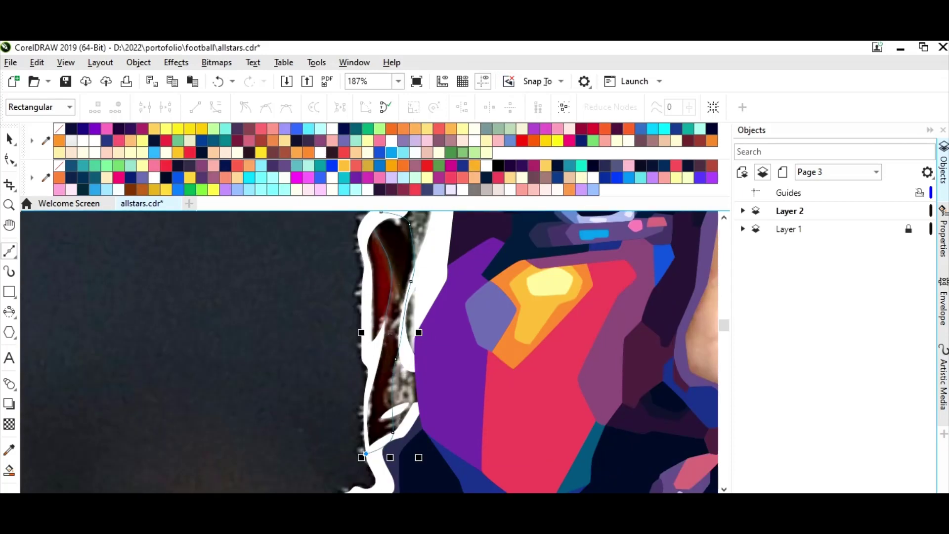
pyautogui.scroll(4, 374, 351)
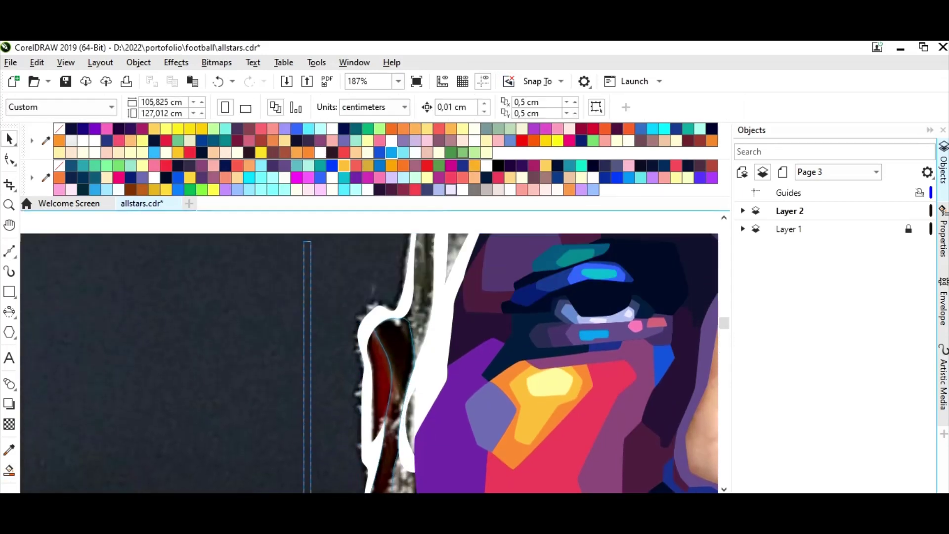
pyautogui.scroll(3, 371, 351)
pyautogui.press('space')
pyautogui.moveTo(487, 246); pyautogui.dragTo(532, 256)
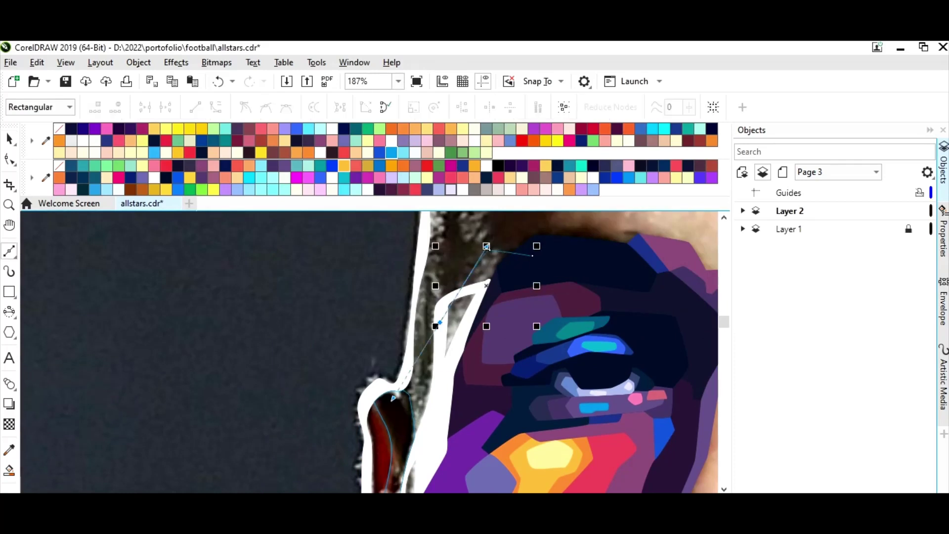
# Close the thin cheek-edge shape and zoom out to see the whole face
pyautogui.click(435, 380)
pyautogui.scroll(-2, 435, 435)
pyautogui.scroll(-1, 396, 428)
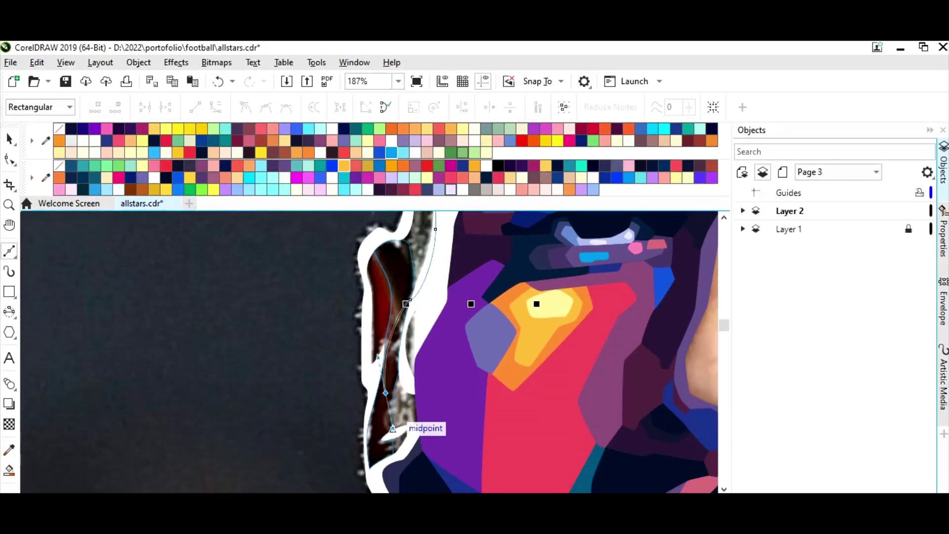
pyautogui.click(393, 428)
pyautogui.press('space')
pyautogui.click(398, 81)
pyautogui.click(357, 167)
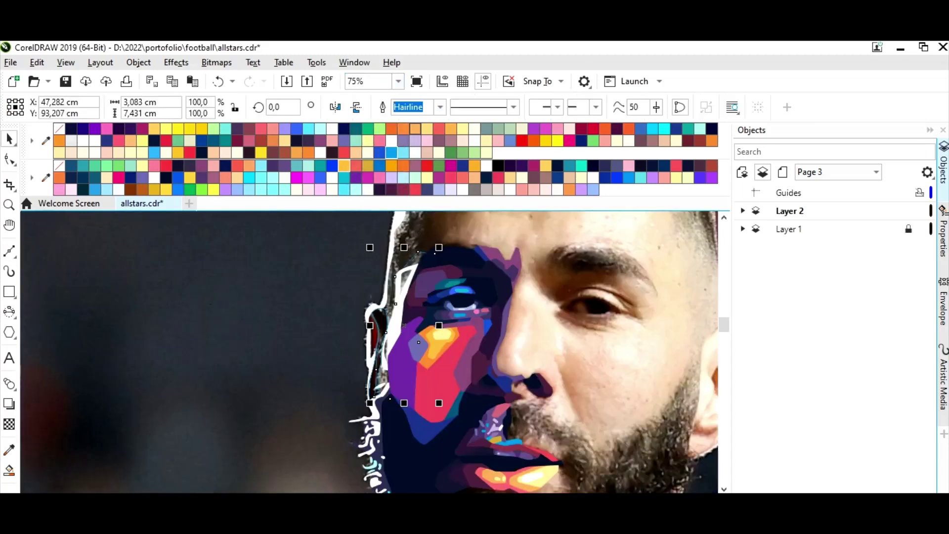
# Save the portrait file with Ctrl+S and zoom out to the whole page
pyautogui.press('i')
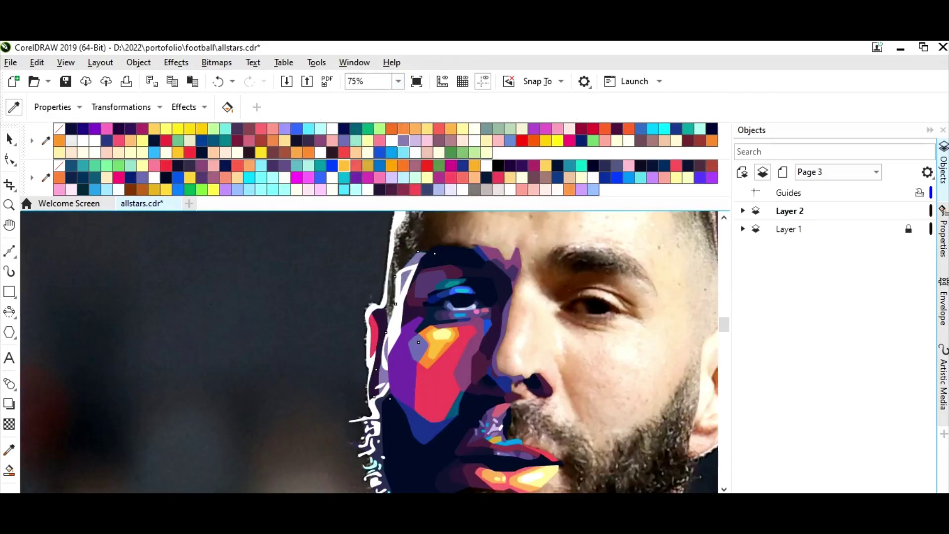
pyautogui.hotkey('ctrl', 's')
pyautogui.click(398, 81)
pyautogui.click(357, 147)
# Zoom in on the player's face and briefly hide the photo to preview the artwork
pyautogui.press('z')
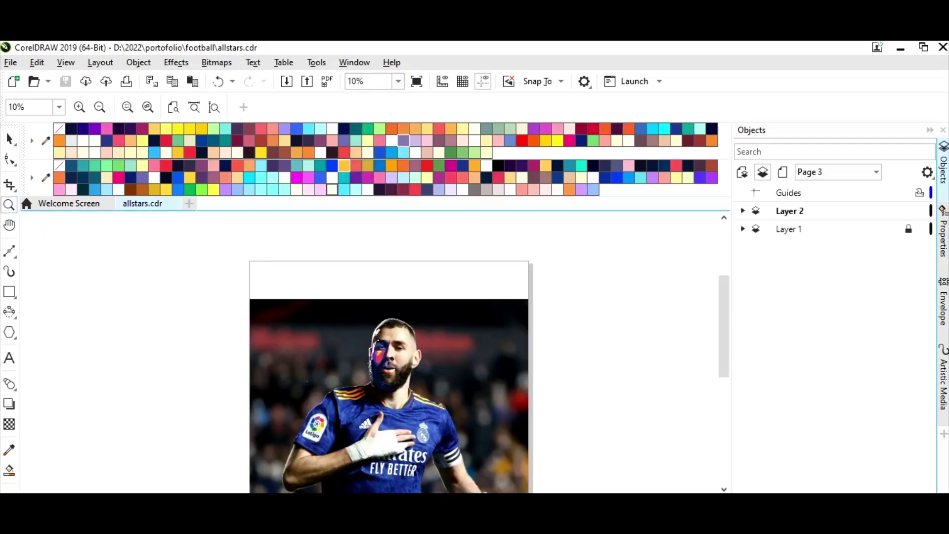
pyautogui.click(386, 346)
pyautogui.click(920, 228)
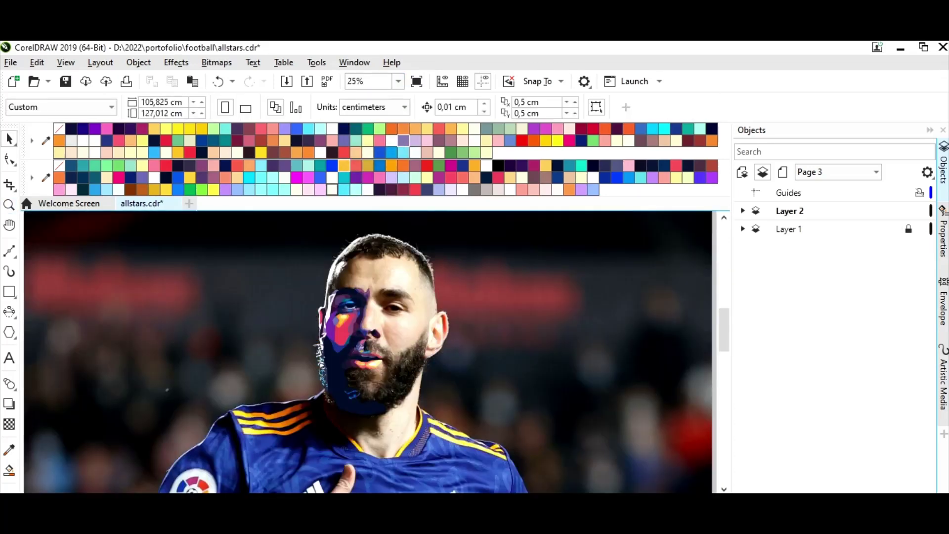
pyautogui.scroll(5, 326, 398)
pyautogui.scroll(3, 326, 398)
# Reshape the two small chin highlight curves with the Shape tool
pyautogui.press('F10')
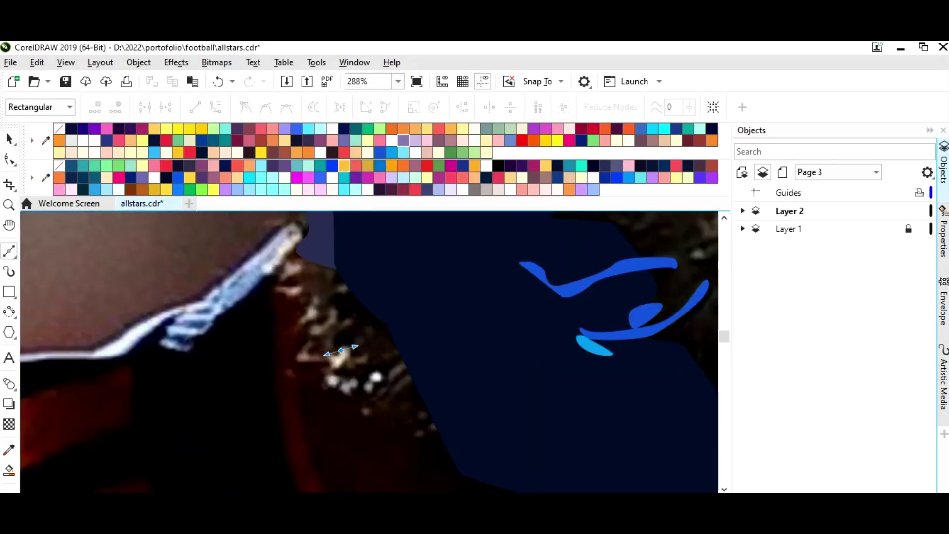
pyautogui.click(314, 349)
pyautogui.moveTo(310, 344)
pyautogui.mouseDown()
pyautogui.moveTo(341, 351)
pyautogui.moveTo(317, 331)
pyautogui.mouseUp()
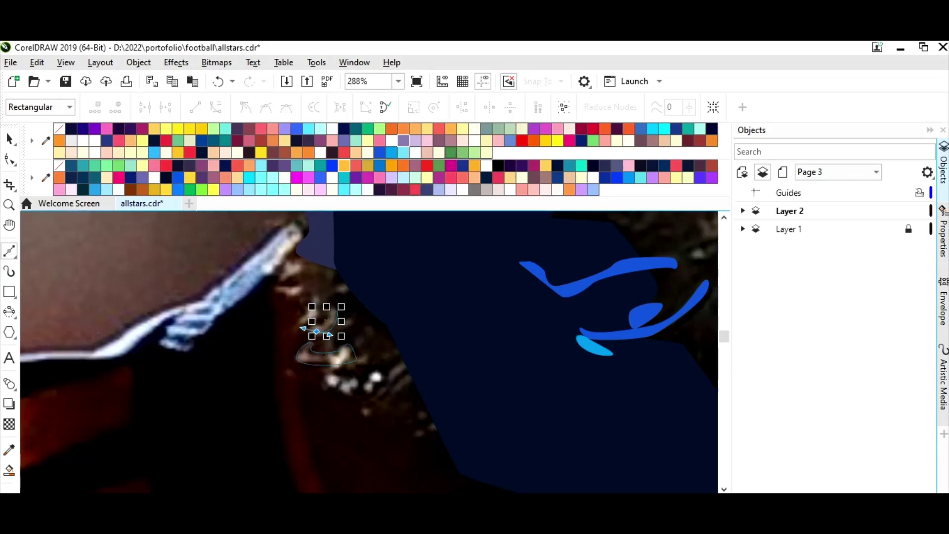
pyautogui.moveTo(315, 295); pyautogui.dragTo(305, 322)
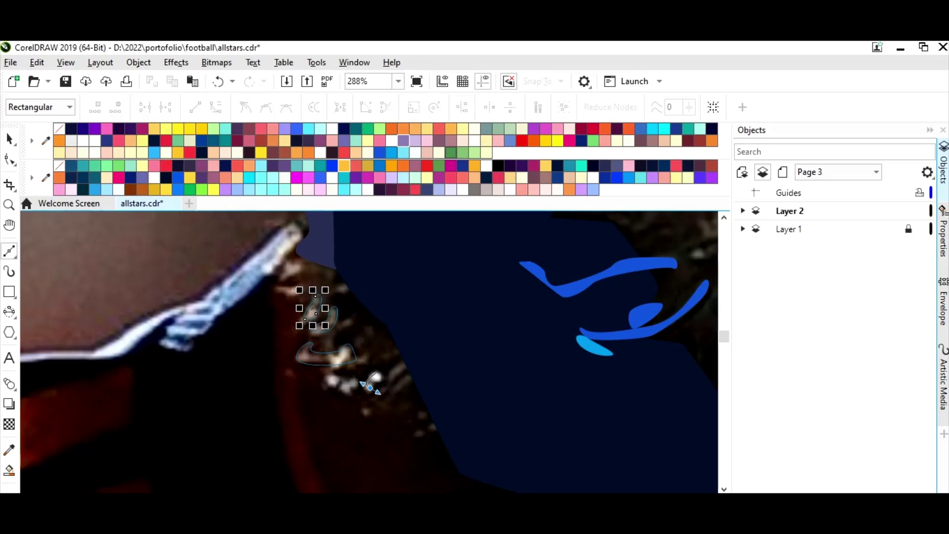
pyautogui.click(372, 384)
pyautogui.moveTo(371, 384); pyautogui.dragTo(330, 376)
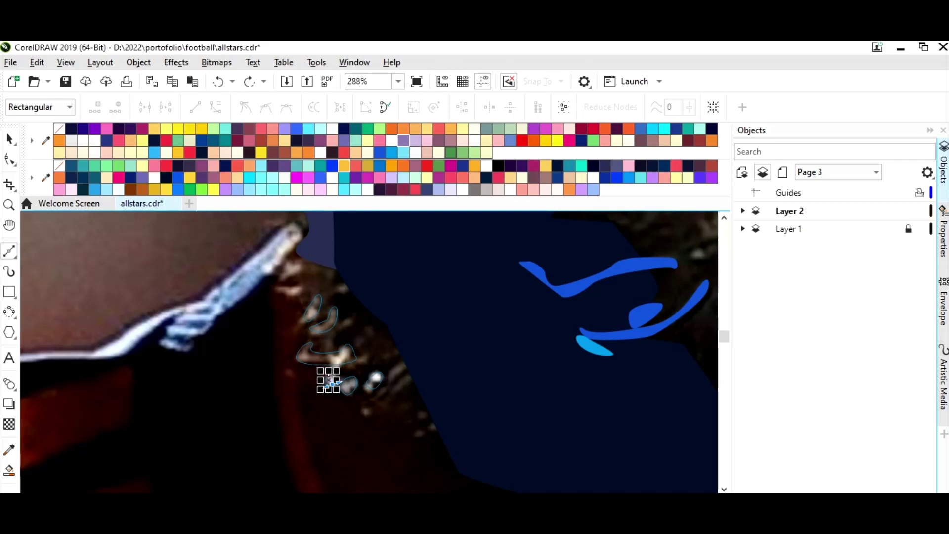
# Draw a chin outline and a larger jaw shape along the left chin edge
pyautogui.click(353, 262)
pyautogui.click(337, 269)
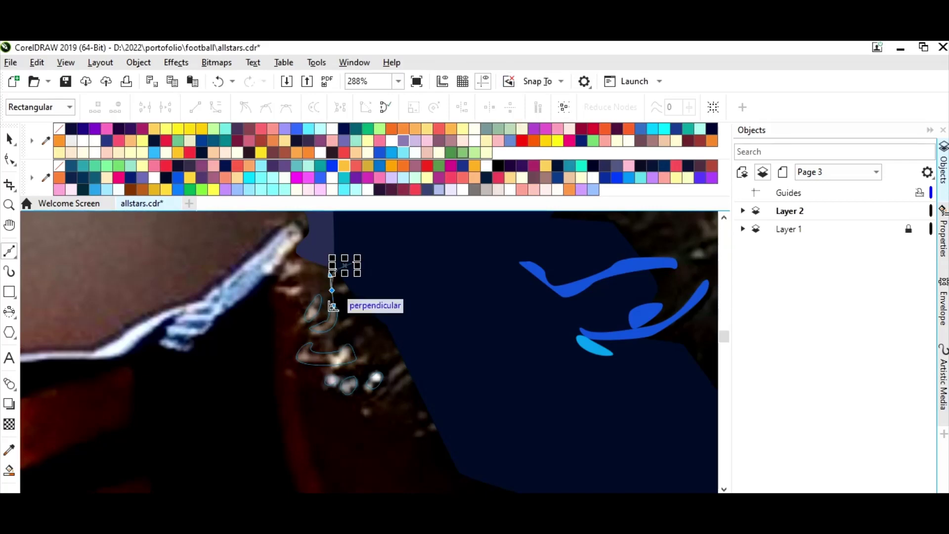
pyautogui.click(332, 289)
pyautogui.click(348, 385)
pyautogui.click(413, 357)
pyautogui.click(417, 326)
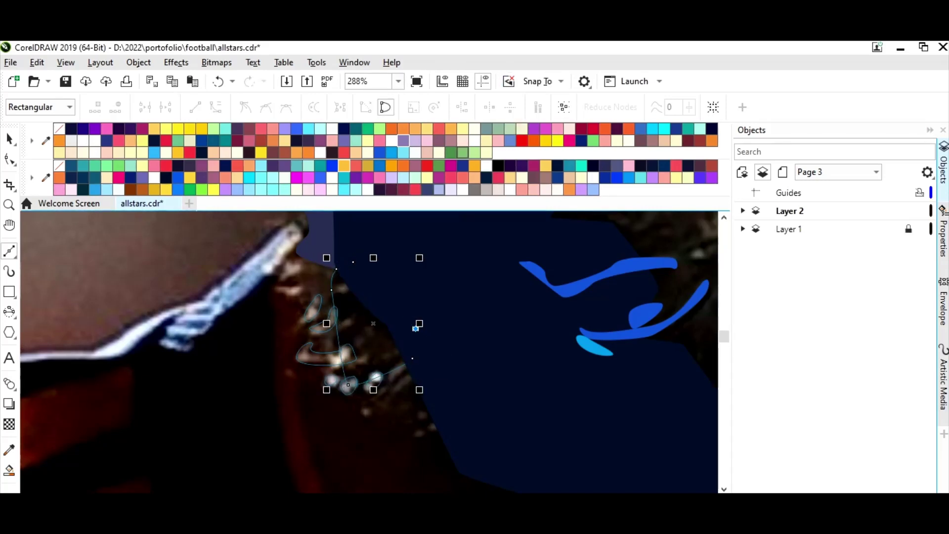
pyautogui.click(465, 406)
pyautogui.click(458, 471)
pyautogui.click(426, 435)
pyautogui.click(363, 414)
pyautogui.click(313, 365)
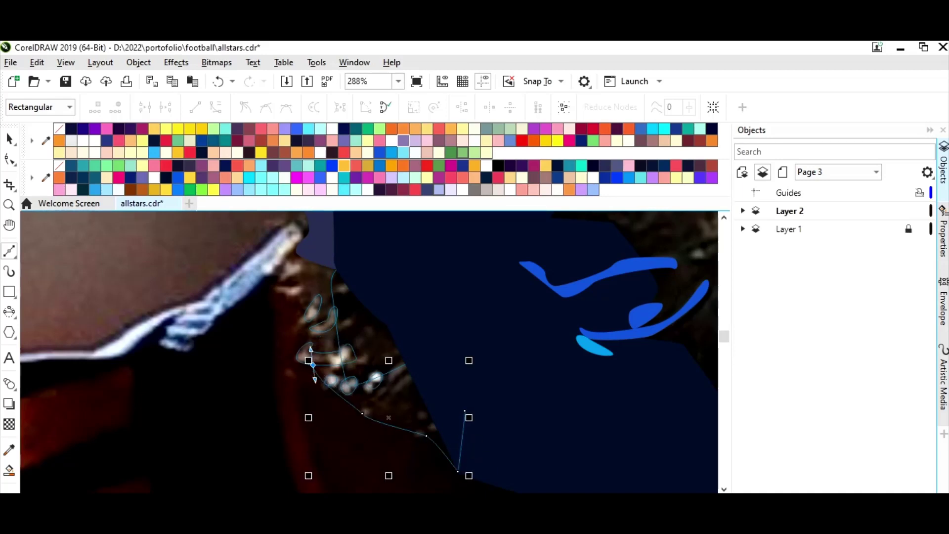
pyautogui.click(301, 256)
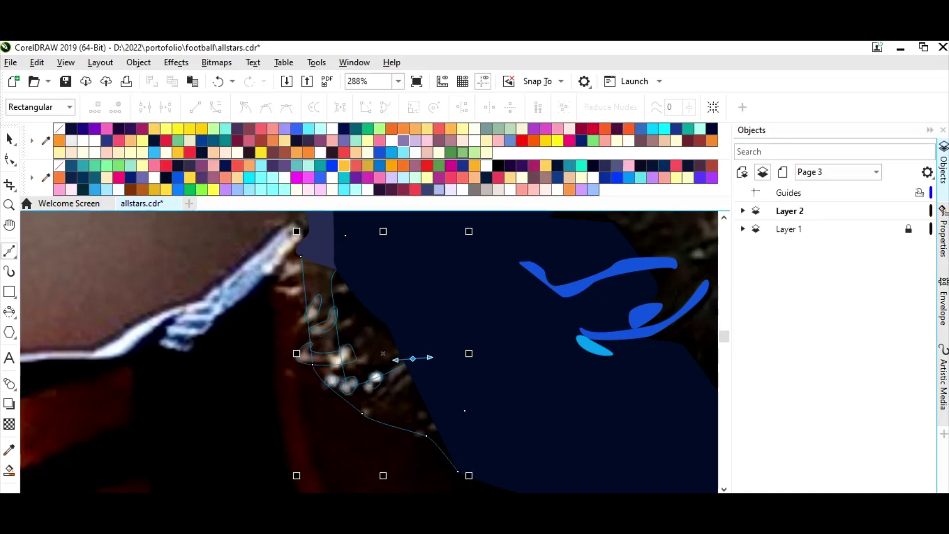
# Draw a small oval and a small top highlight shape, then fill the highlights white
pyautogui.click(391, 388)
pyautogui.click(413, 358)
pyautogui.click(345, 282)
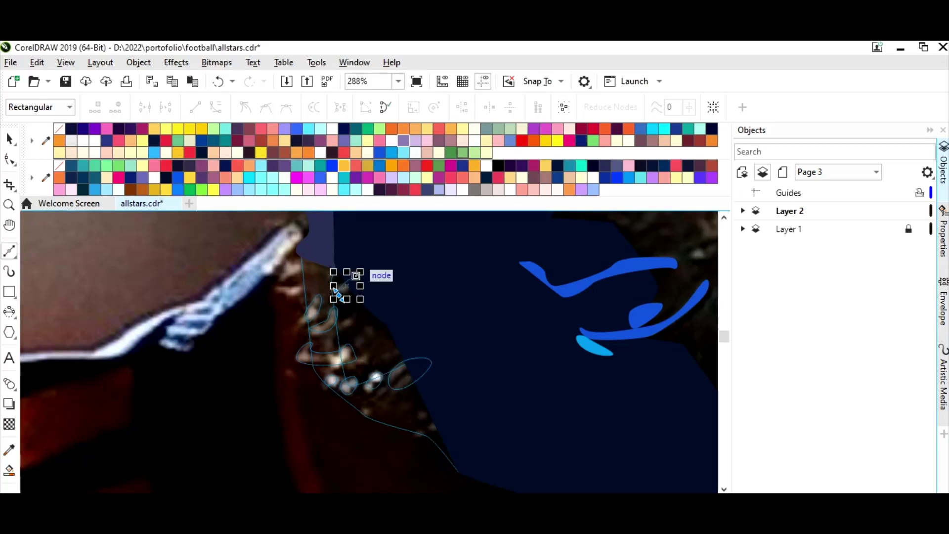
pyautogui.click(364, 260)
pyautogui.click(322, 269)
pyautogui.press('space')
pyautogui.moveTo(277, 296); pyautogui.dragTo(396, 440)
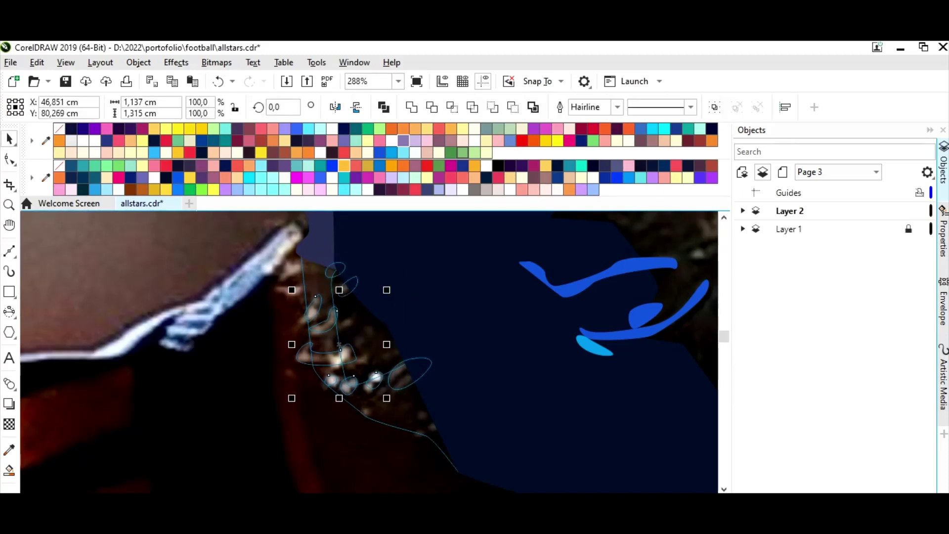
pyautogui.click(487, 166)
# Color the oval light blue, fill the backing and jaw shapes blue, and zoom to 50%
pyautogui.press('i')
pyautogui.click(596, 346)
pyautogui.click(410, 373)
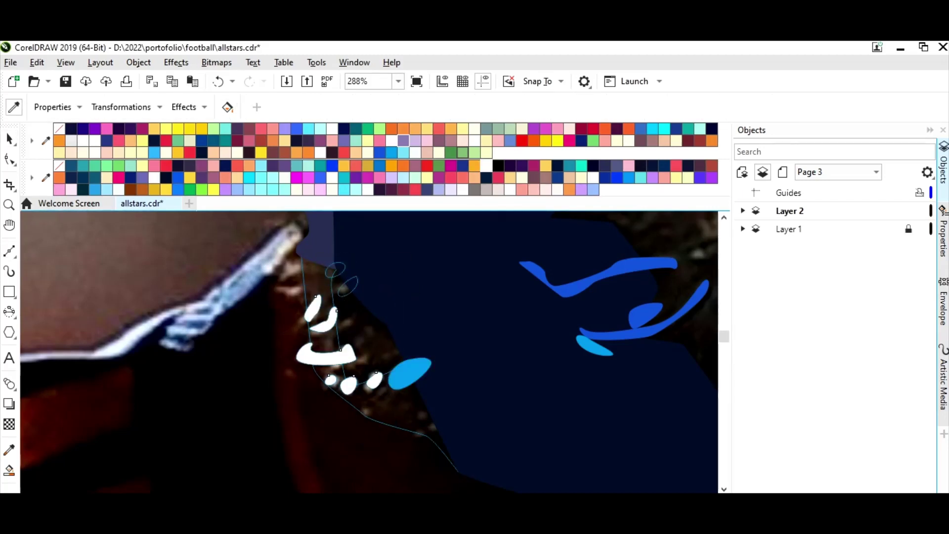
pyautogui.press('space')
pyautogui.click(462, 165)
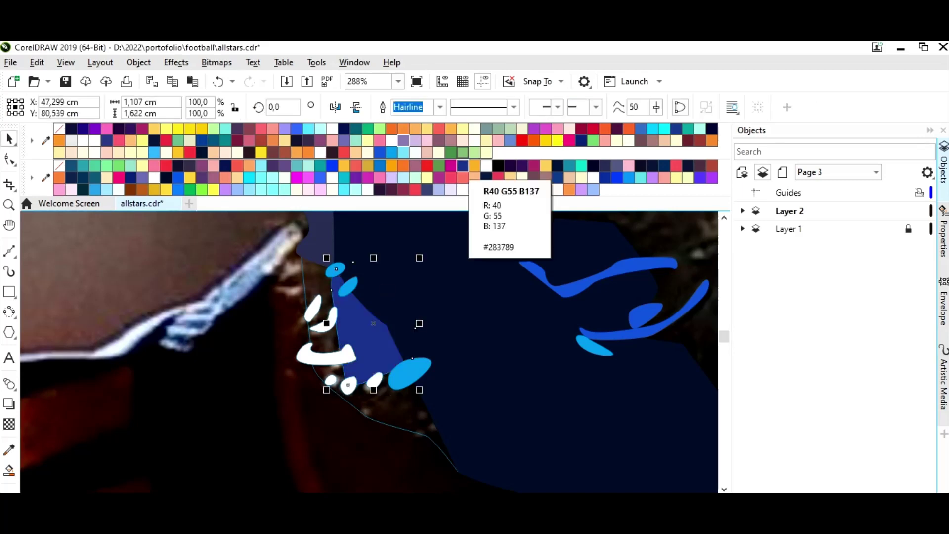
pyautogui.click(379, 166)
pyautogui.click(316, 257)
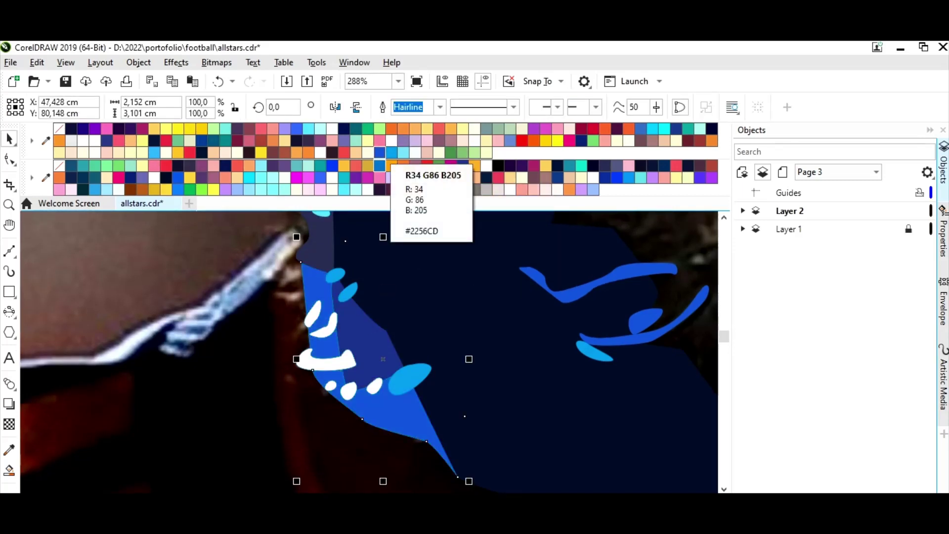
pyautogui.click(463, 166)
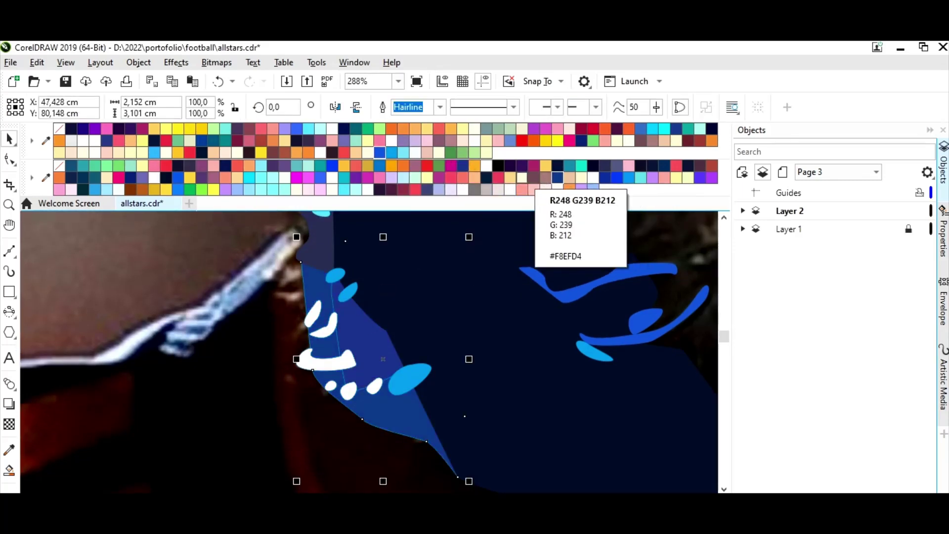
pyautogui.click(398, 81)
pyautogui.click(359, 168)
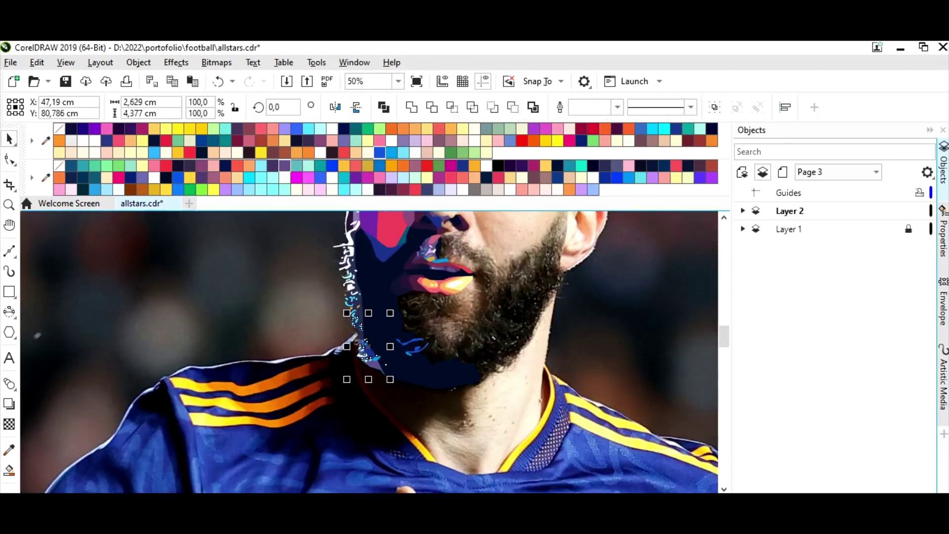
# Zoom in on the neck and start a Bezier outline along the neck shadow
pyautogui.scroll(-1, 369, 352)
pyautogui.press('z')
pyautogui.moveTo(160, 285); pyautogui.dragTo(236, 367)
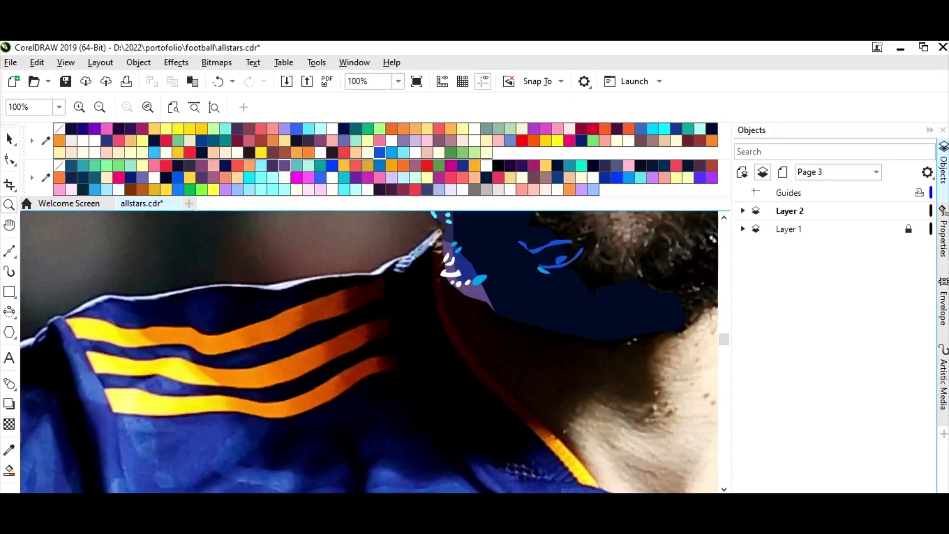
pyautogui.hscroll(3, 369, 352)
pyautogui.press('F10')
pyautogui.click(474, 299)
pyautogui.click(375, 391)
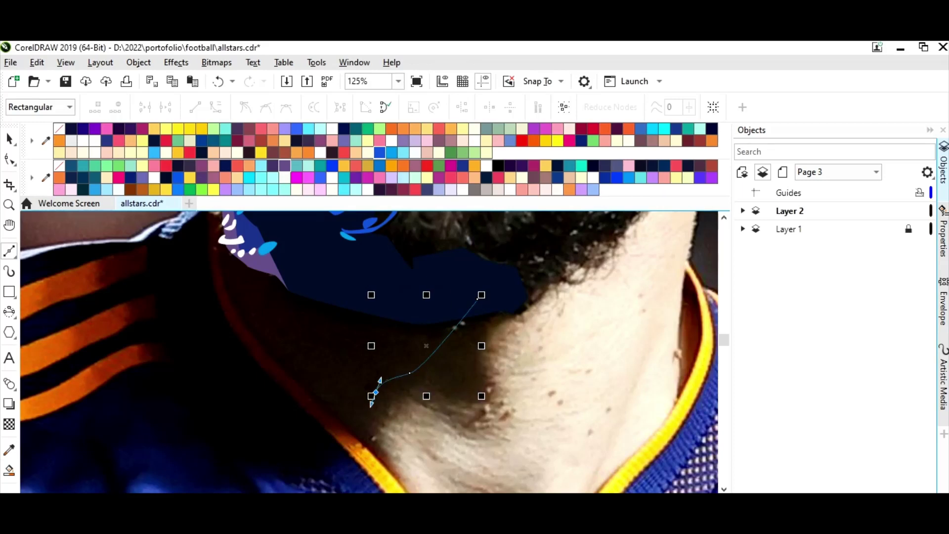
pyautogui.click(370, 429)
pyautogui.click(380, 463)
pyautogui.click(256, 334)
# Add nodes near the chin edge and down the neck shadow to the collar
pyautogui.scroll(1, 219, 257)
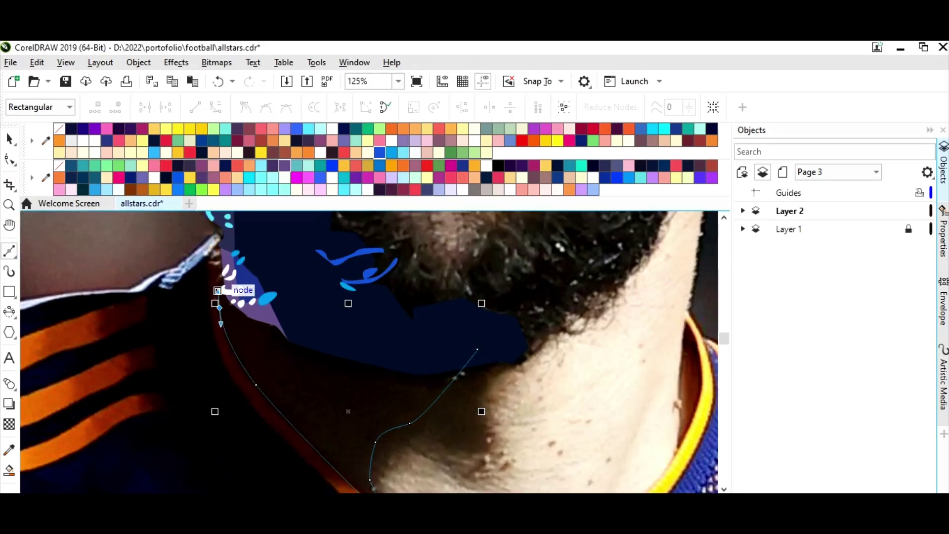
pyautogui.click(219, 307)
pyautogui.click(227, 244)
pyautogui.click(306, 317)
pyautogui.click(478, 349)
pyautogui.click(507, 345)
pyautogui.click(504, 361)
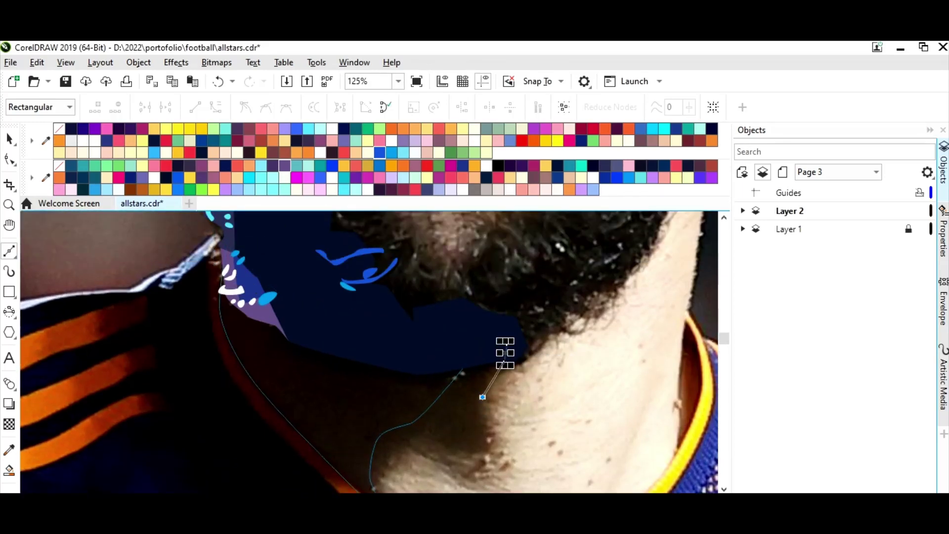
pyautogui.click(482, 397)
pyautogui.click(488, 439)
pyautogui.click(459, 455)
pyautogui.click(430, 437)
pyautogui.click(391, 460)
# Trace along the collar edge and back up the throat to finish the neck path
pyautogui.scroll(-1, 391, 460)
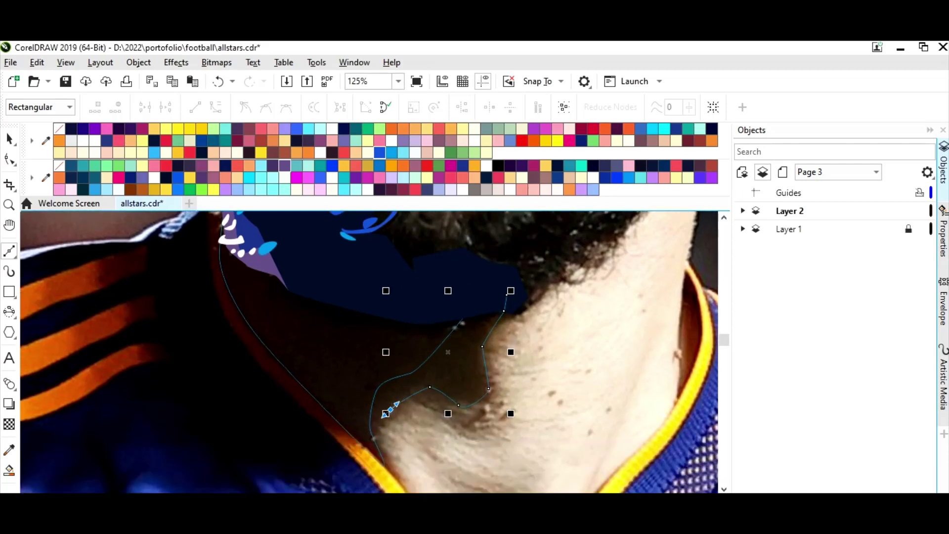
pyautogui.scroll(-1, 386, 401)
pyautogui.click(380, 418)
pyautogui.click(346, 335)
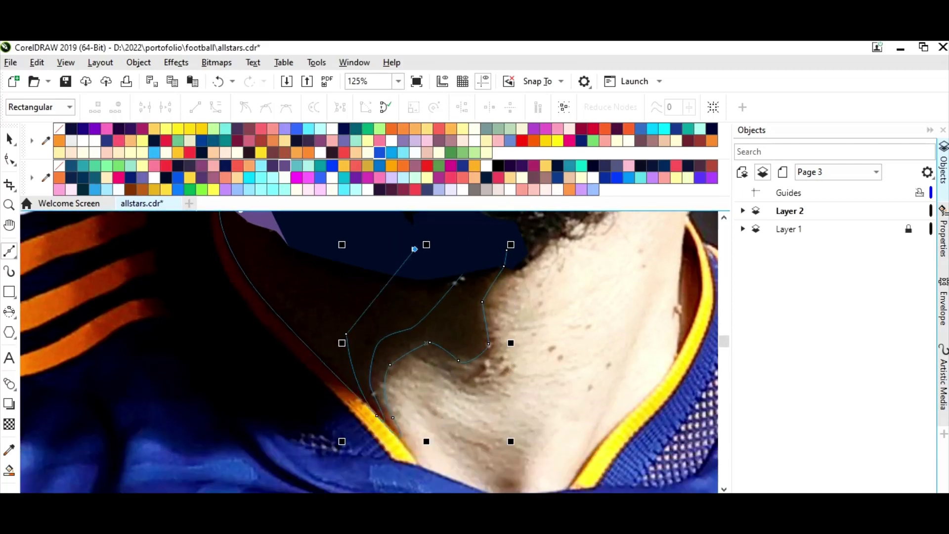
pyautogui.click(498, 305)
pyautogui.click(503, 362)
pyautogui.click(464, 395)
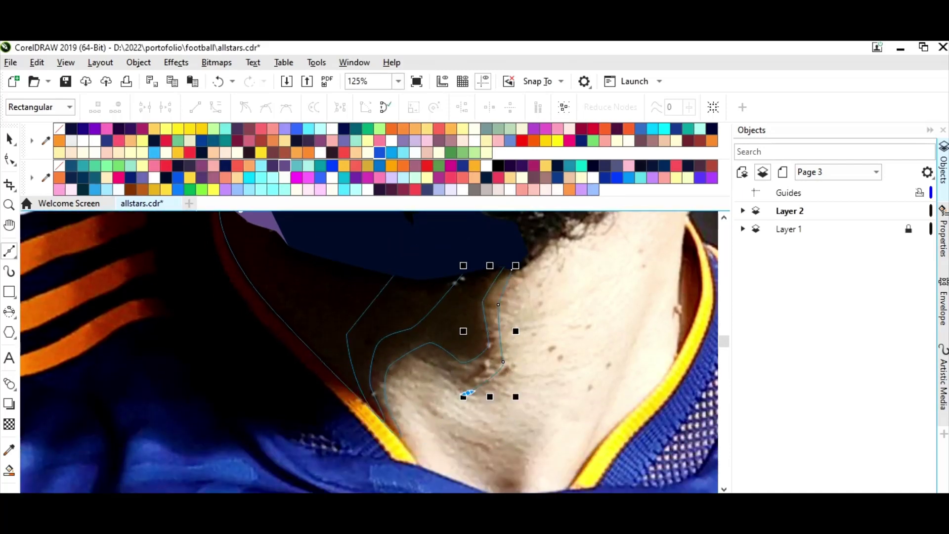
pyautogui.click(373, 394)
pyautogui.press('space')
# Zoom out to 50% and copy the purple fill from existing artwork onto the neck shape
pyautogui.click(398, 81)
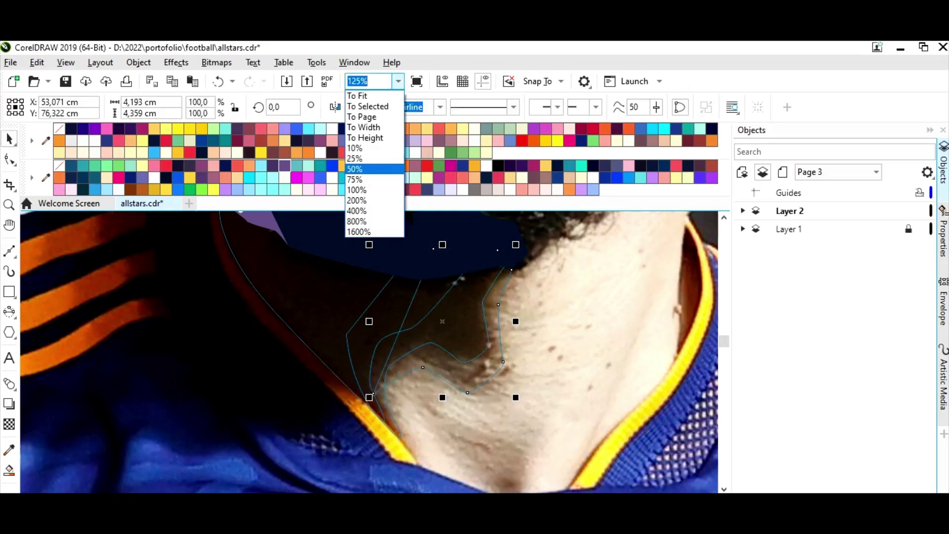
pyautogui.click(356, 167)
pyautogui.press('i')
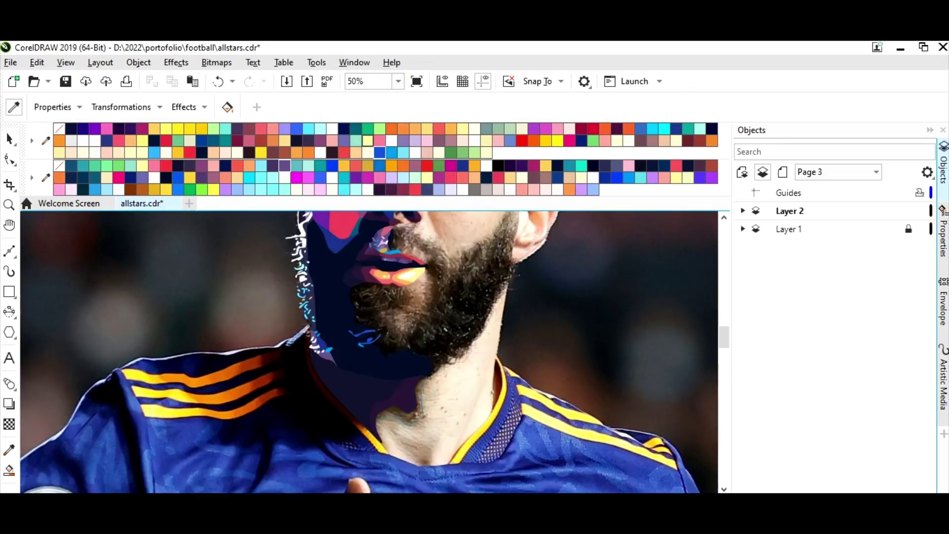
pyautogui.click(398, 395)
pyautogui.press('space')
pyautogui.click(398, 406)
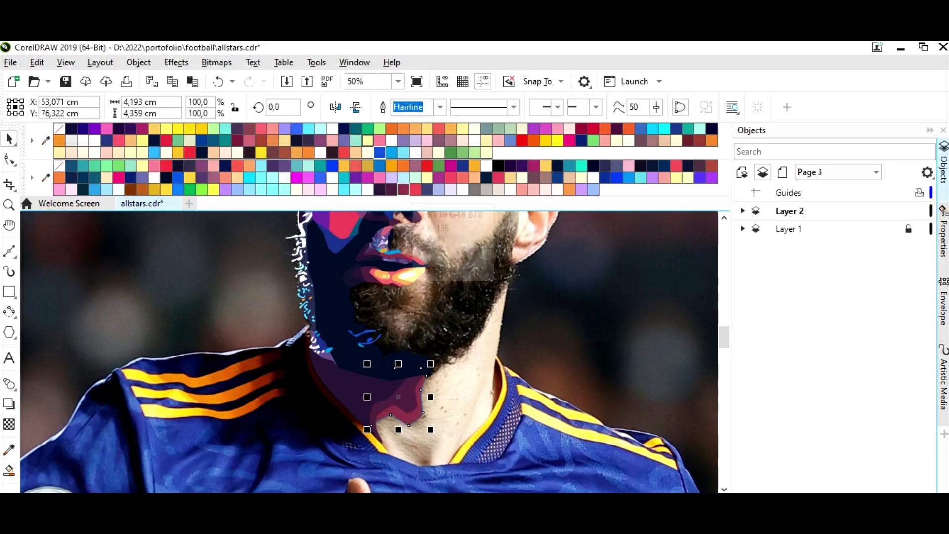
pyautogui.press('Escape')
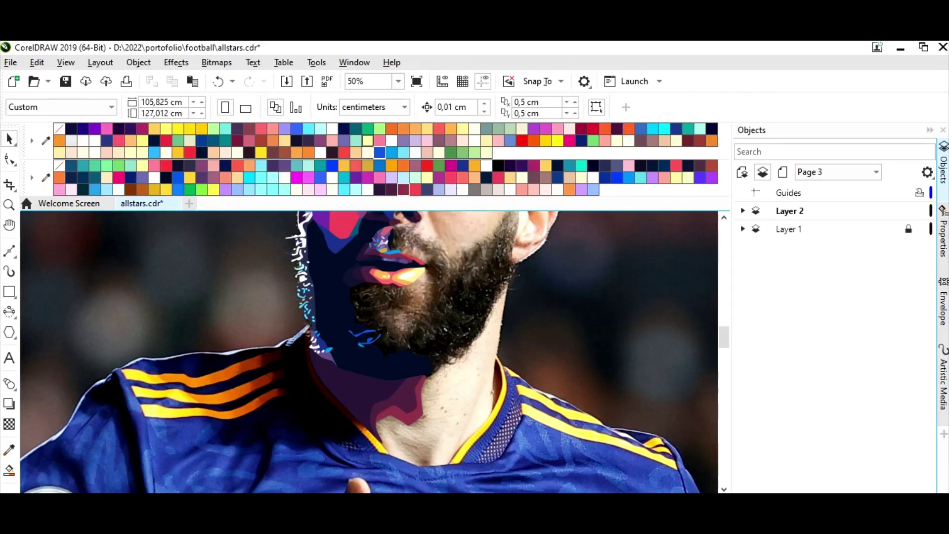
# Trace down the collar's left edge and close a small triangular path at its end
pyautogui.scroll(3, 333, 432)
pyautogui.click(306, 246)
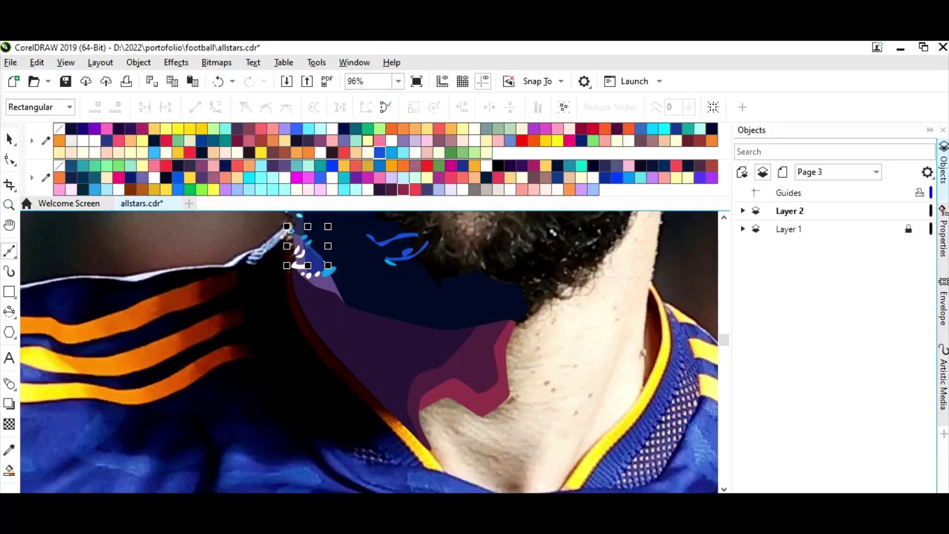
pyautogui.click(294, 321)
pyautogui.click(341, 381)
pyautogui.click(373, 406)
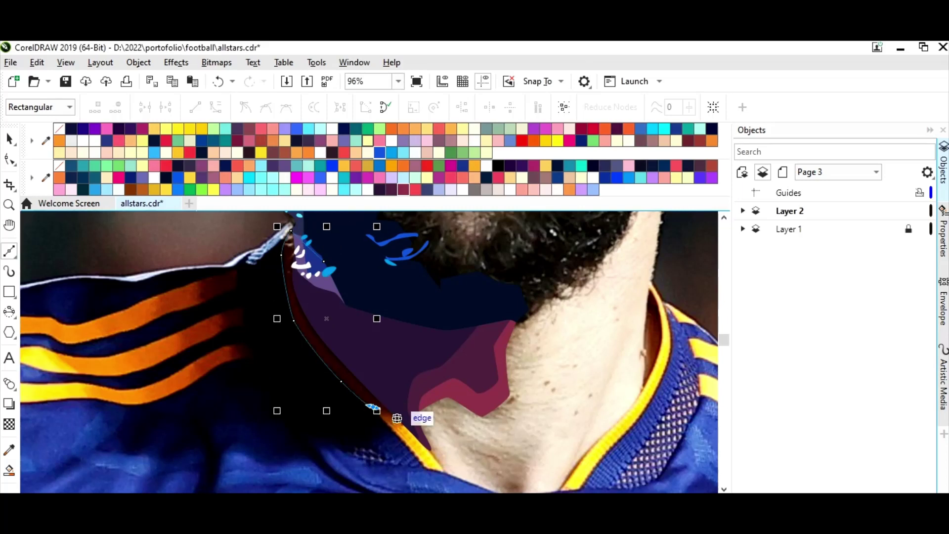
pyautogui.click(401, 423)
pyautogui.click(391, 384)
pyautogui.click(365, 405)
pyautogui.click(401, 423)
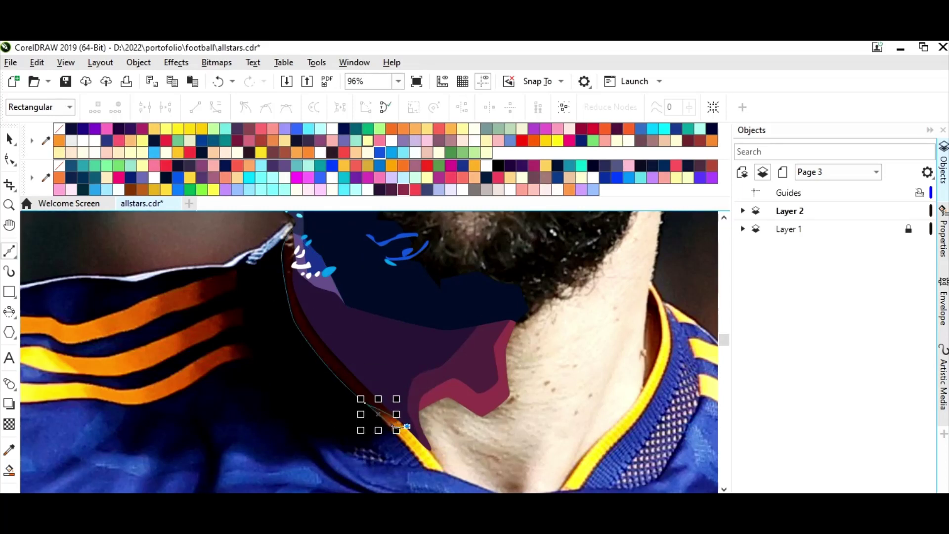
pyautogui.click(392, 426)
# Trace the collar piece and fill it a darker golden yellow
pyautogui.click(422, 467)
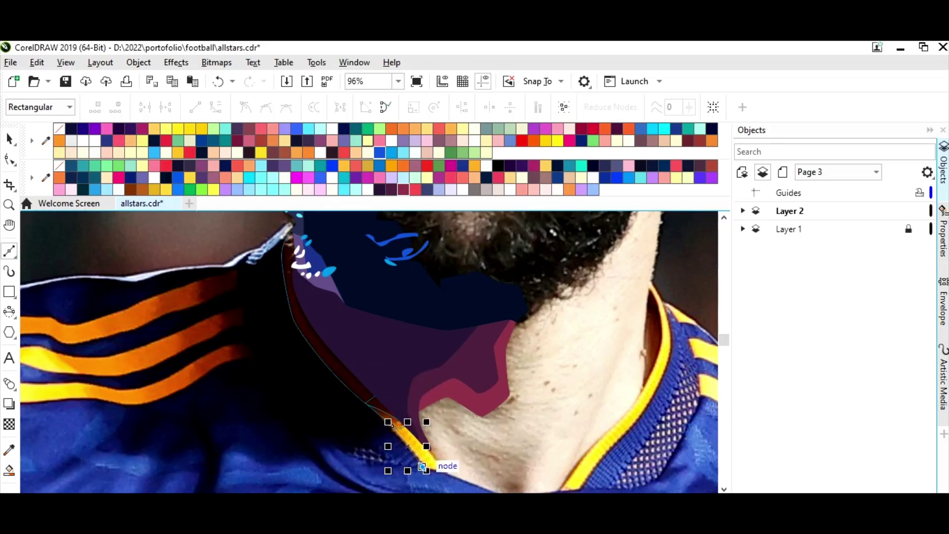
pyautogui.click(427, 449)
pyautogui.click(407, 411)
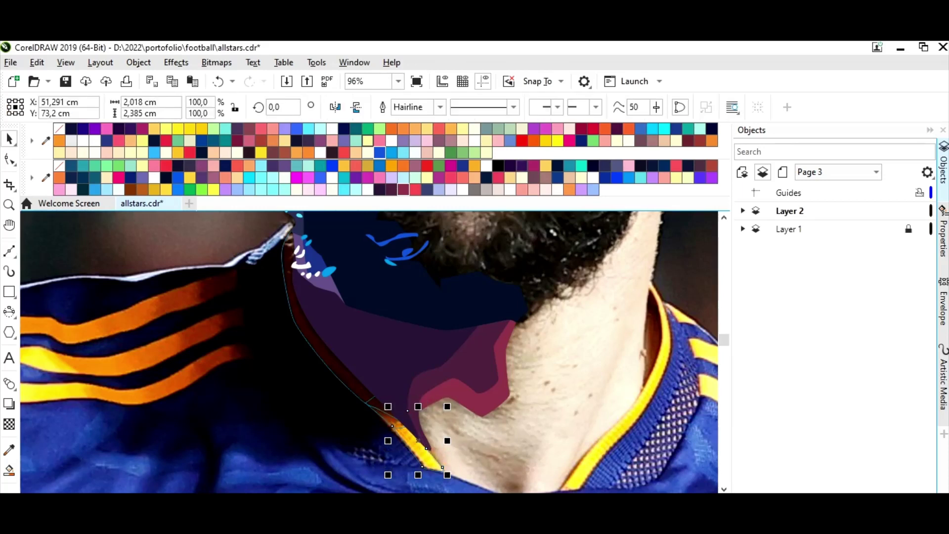
pyautogui.click(558, 140)
pyautogui.moveTo(558, 140); pyautogui.dragTo(561, 144)
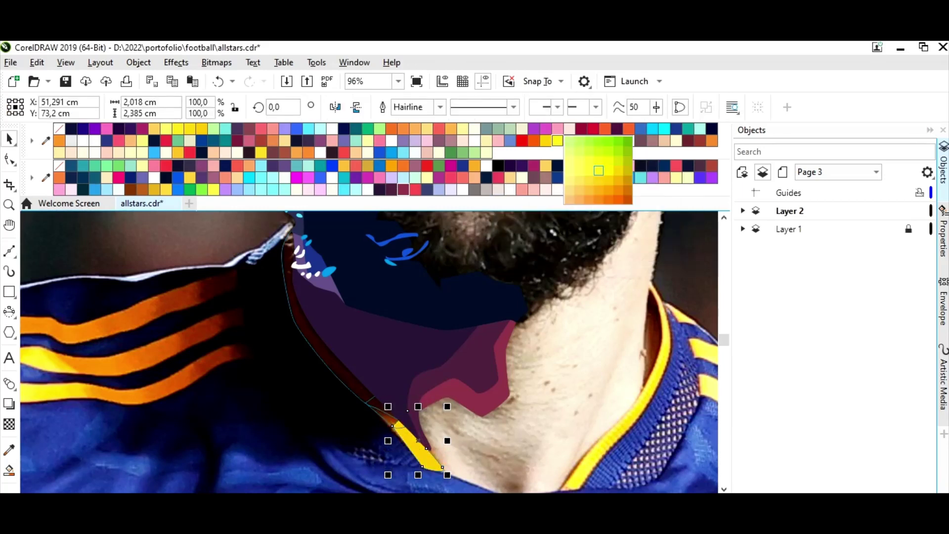
# Recolour the long strip along the collar edge orange-brown and zoom out to 50%
pyautogui.hotkey('ctrl', 'z')
pyautogui.hotkey('ctrl', 'z')
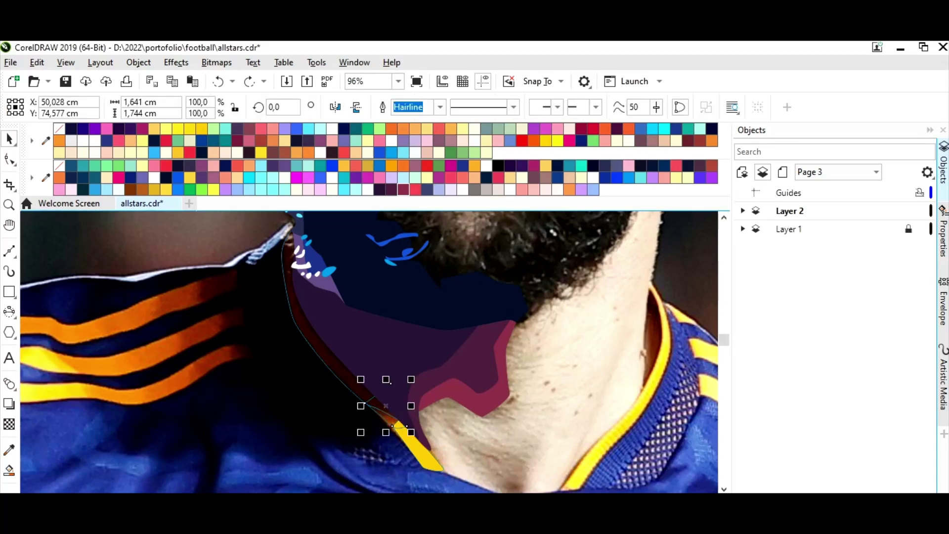
pyautogui.click(307, 316)
pyautogui.moveTo(534, 140); pyautogui.dragTo(569, 168)
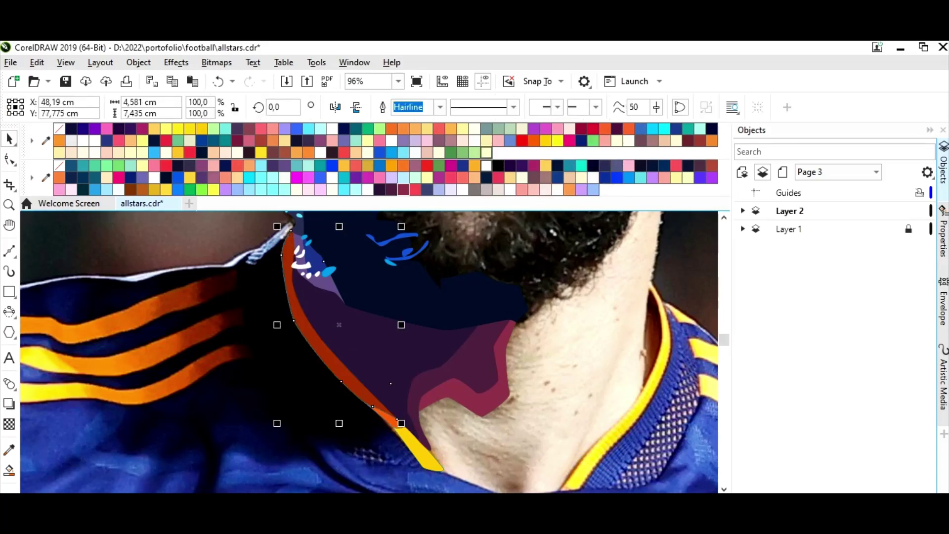
pyautogui.click(398, 81)
pyautogui.click(354, 168)
# Zoom in on the neck and trace the lower neck outline around its right, bottom and left sides
pyautogui.press('Escape')
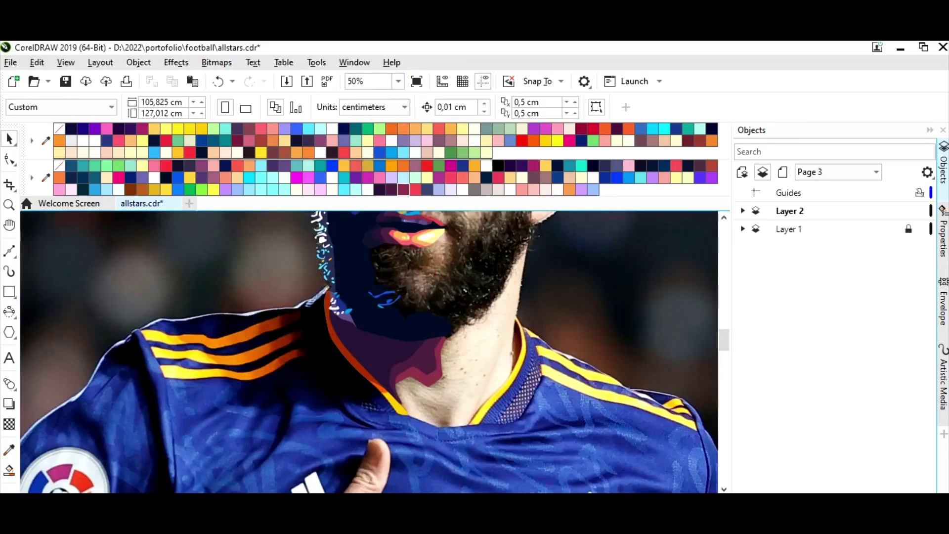
pyautogui.press('z')
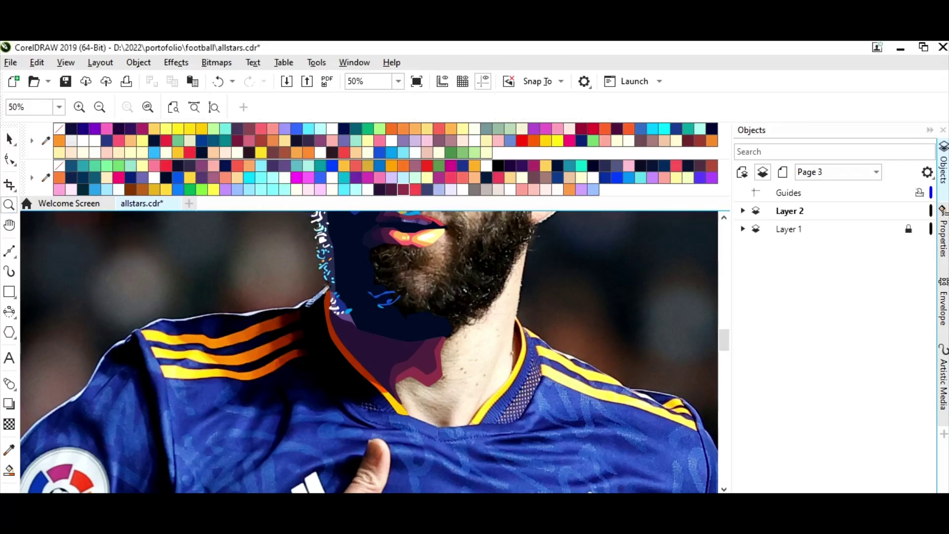
pyautogui.moveTo(297, 321); pyautogui.dragTo(534, 425)
pyautogui.press('F5')
pyautogui.click(416, 229)
pyautogui.click(415, 297)
pyautogui.click(420, 366)
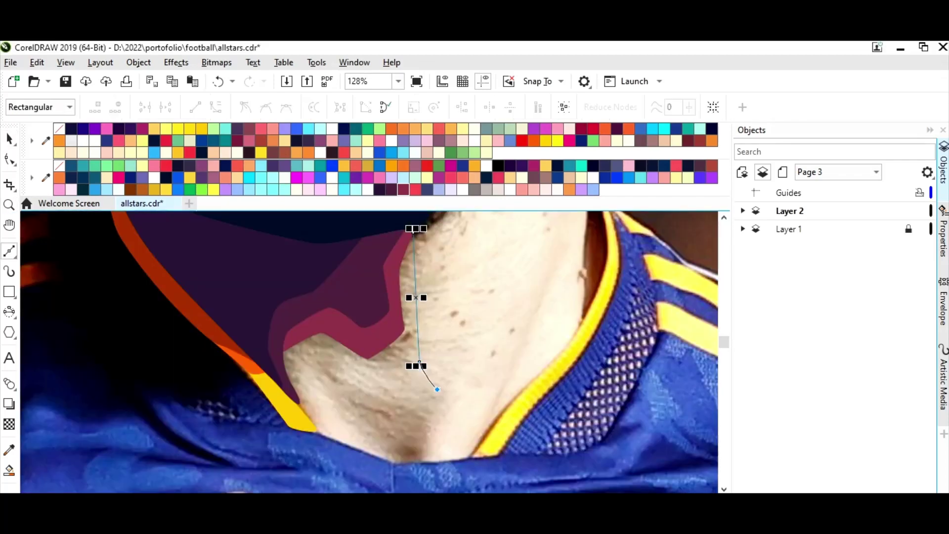
pyautogui.click(419, 462)
pyautogui.click(316, 429)
pyautogui.click(282, 390)
pyautogui.click(269, 331)
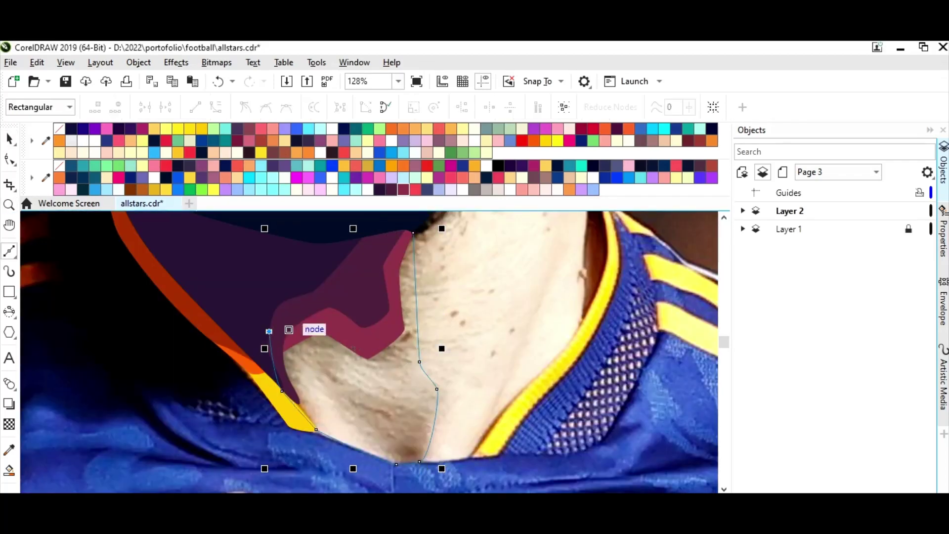
# Add an edge across the middle of the neck and extend the shape down to the collar
pyautogui.click(351, 369)
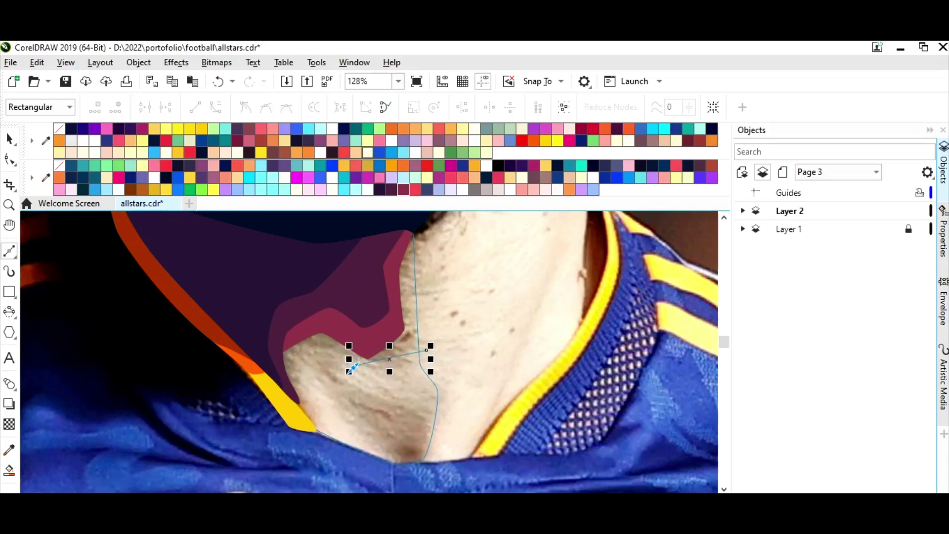
pyautogui.click(447, 415)
pyautogui.click(402, 455)
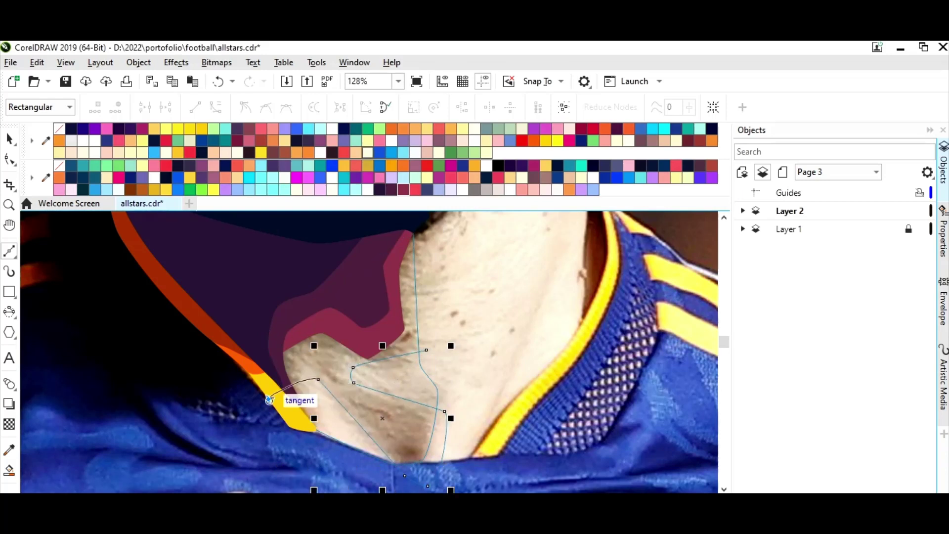
pyautogui.click(296, 396)
pyautogui.press('space')
# Draw a small oval at the base of the neck
pyautogui.press('space')
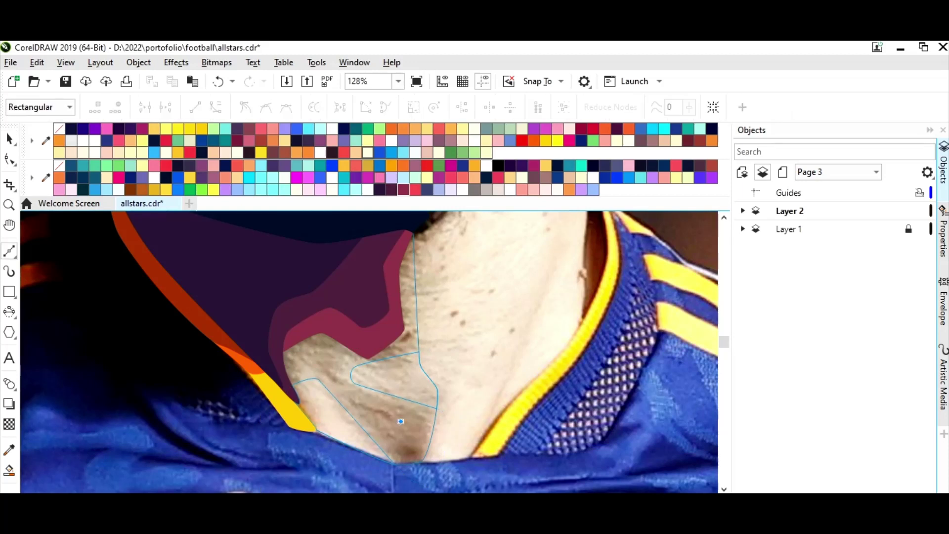
pyautogui.click(400, 421)
pyautogui.click(399, 465)
pyautogui.press('space')
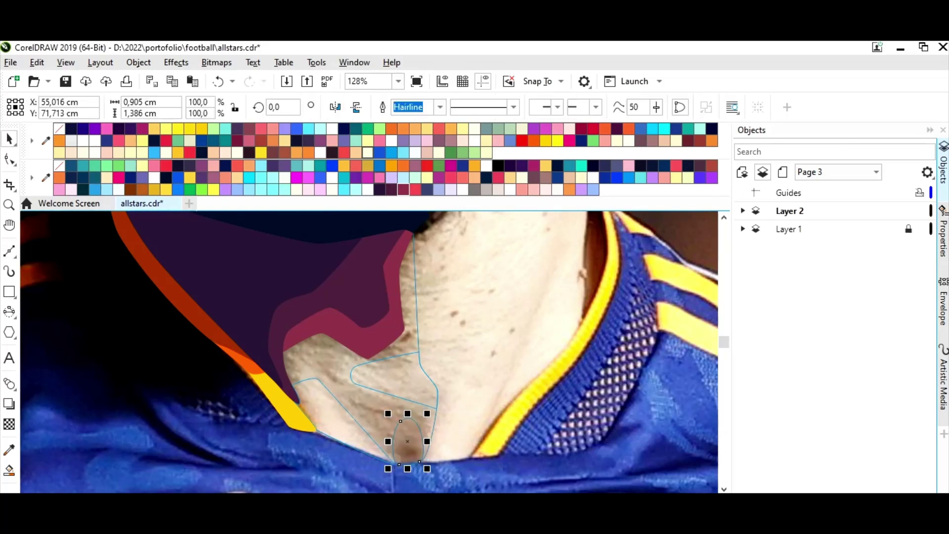
pyautogui.press('Tab')
pyautogui.press('space')
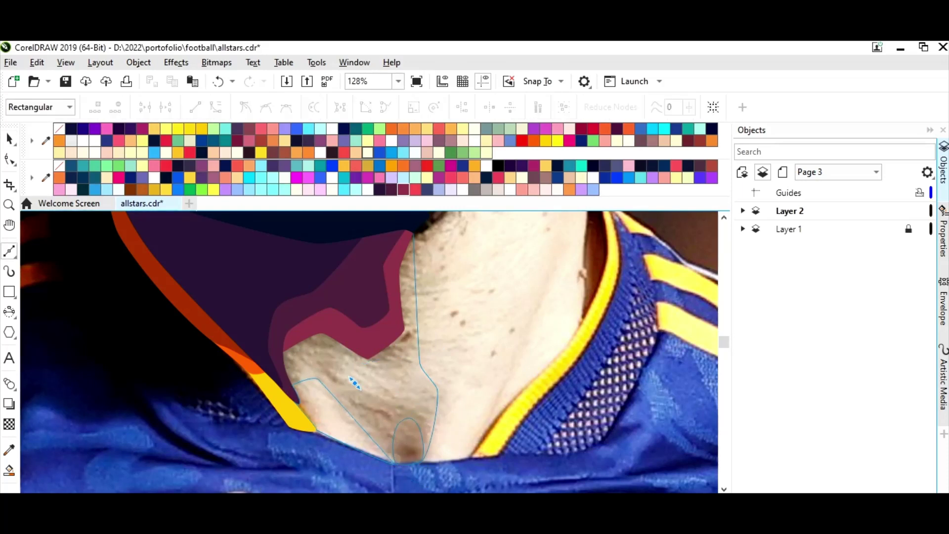
# Draw a middle neck shape with a curved upper edge
pyautogui.click(351, 379)
pyautogui.click(414, 408)
pyautogui.moveTo(432, 362); pyautogui.dragTo(444, 361)
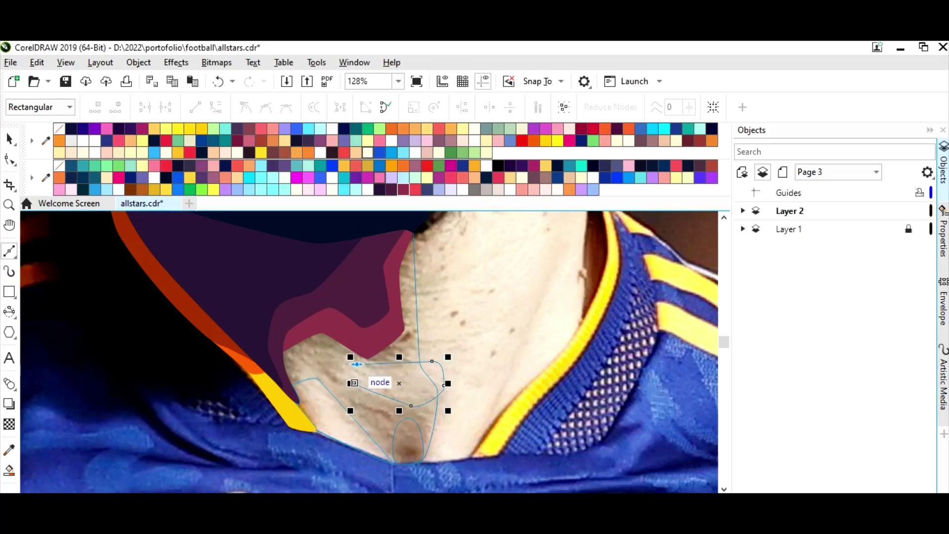
pyautogui.click(357, 364)
pyautogui.press('space')
# Fill the neck shapes pink, orange and pale yellow, and the small oval mauve
pyautogui.click(522, 189)
pyautogui.moveTo(344, 166); pyautogui.dragTo(396, 380)
pyautogui.click(341, 410)
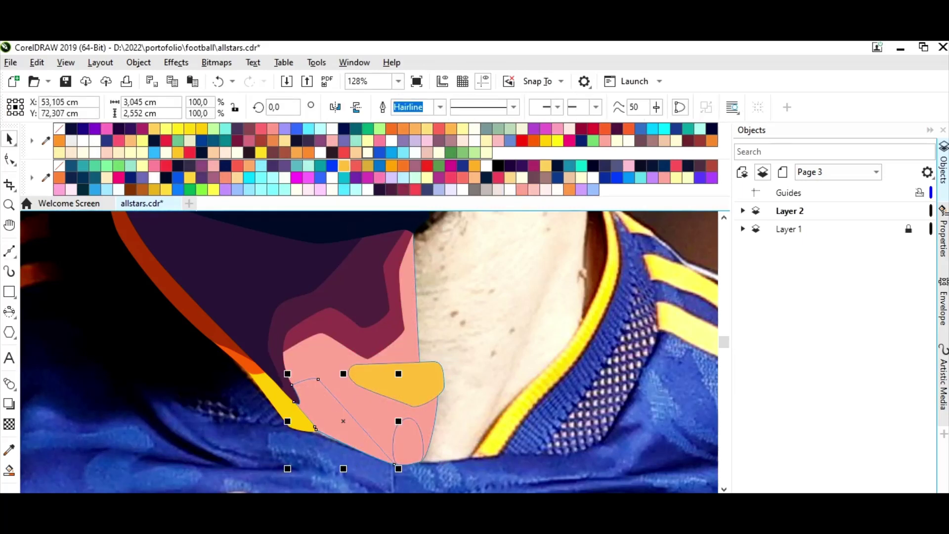
pyautogui.click(478, 140)
pyautogui.click(408, 440)
pyautogui.click(451, 140)
# Make the small shape at the base of the neck orange
pyautogui.scroll(-5, 378, 364)
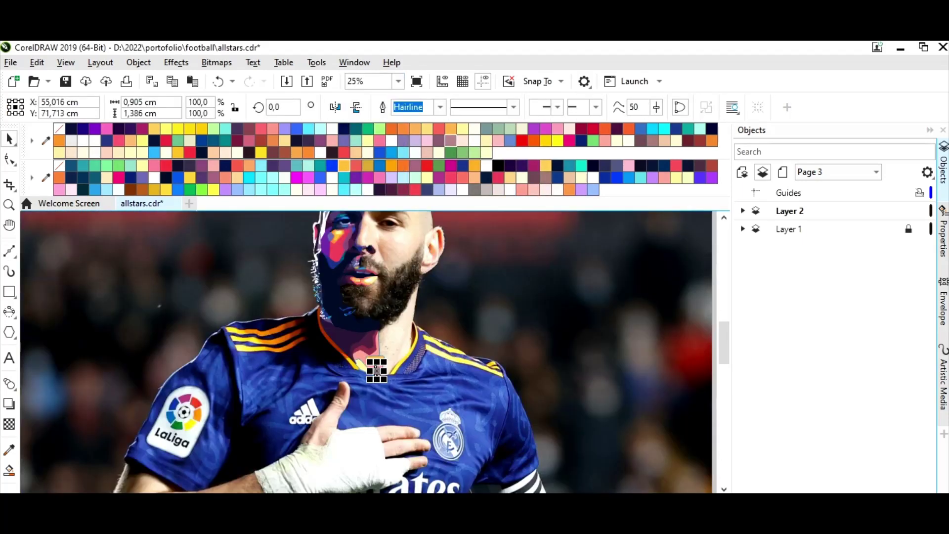
pyautogui.click(378, 364)
pyautogui.scroll(2, 377, 364)
pyautogui.press('Escape')
pyautogui.click(366, 420)
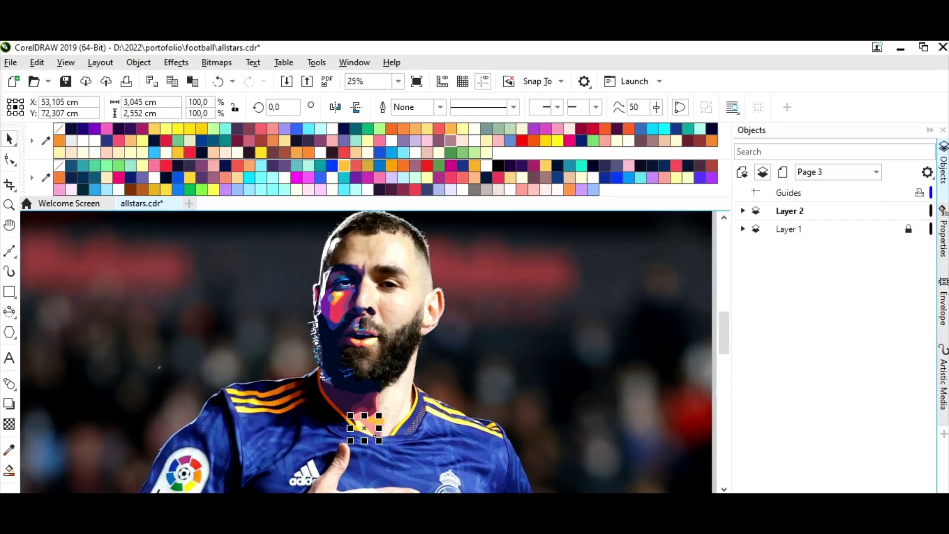
pyautogui.click(403, 129)
pyautogui.press('Escape')
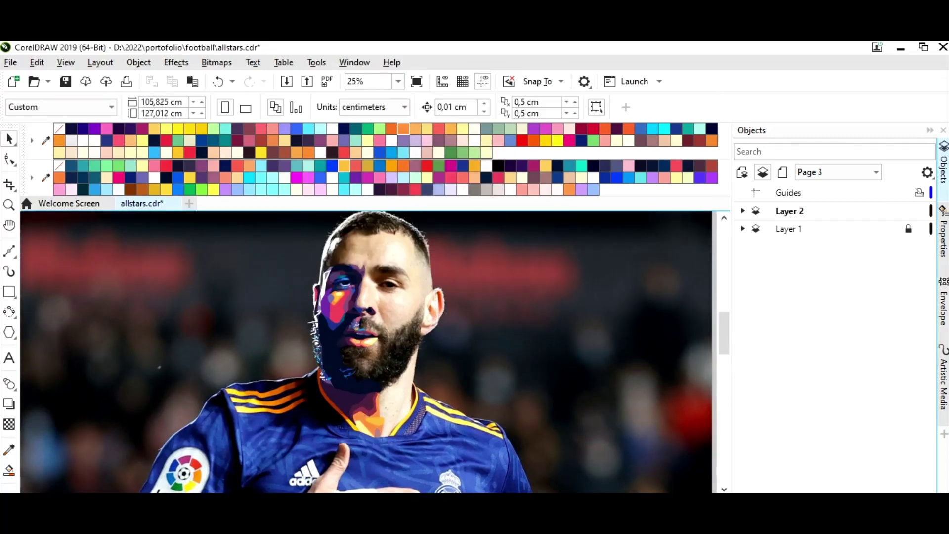
# Hide Layer 1, view the Document Options background without changes, then show the photo again and zoom in
pyautogui.click(898, 229)
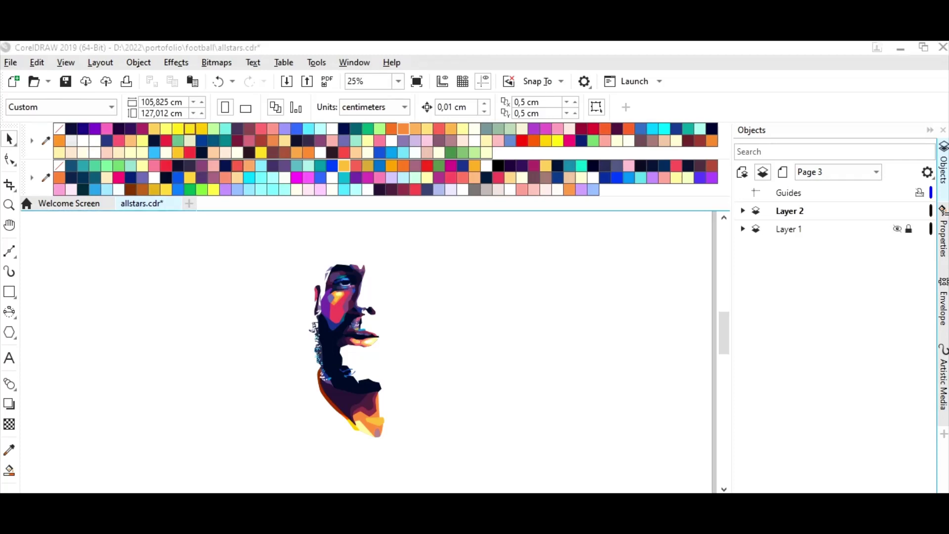
pyautogui.click(101, 63)
pyautogui.click(119, 233)
pyautogui.click(383, 170)
pyautogui.click(460, 169)
pyautogui.press('Escape')
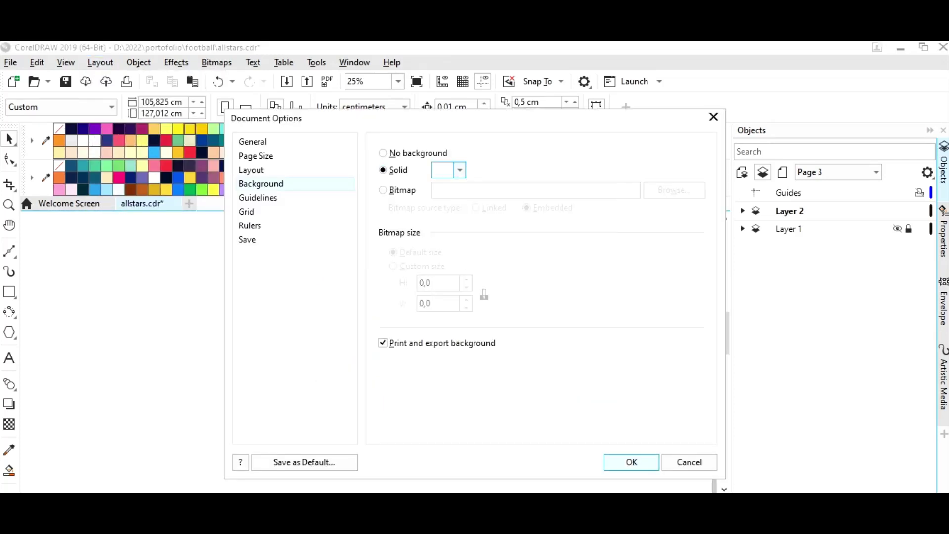
pyautogui.press('Return')
pyautogui.click(897, 229)
pyautogui.press('z')
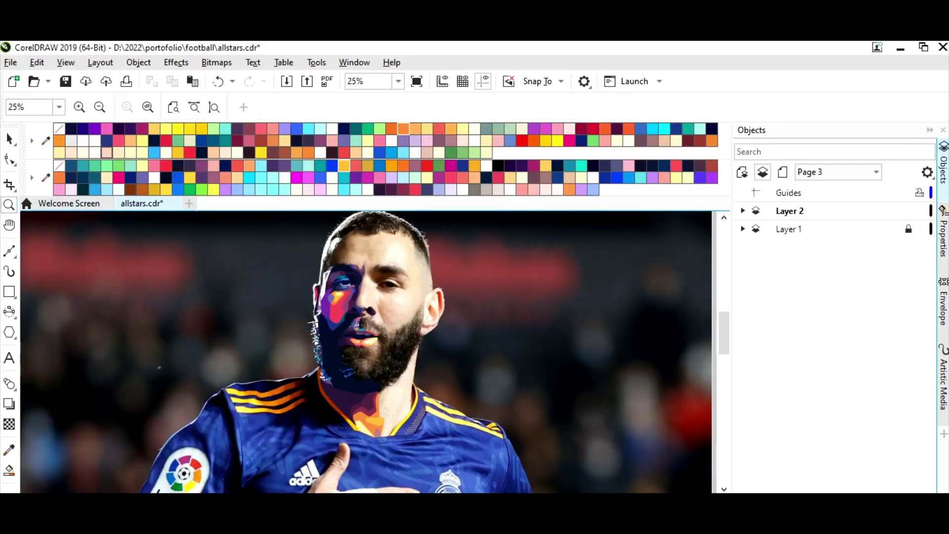
pyautogui.click(386, 436)
pyautogui.scroll(1, 400, 257)
# Begin a Bezier outline from the beard edge toward the collar, then undo the unfinished curve
pyautogui.press('F5')
pyautogui.click(286, 388)
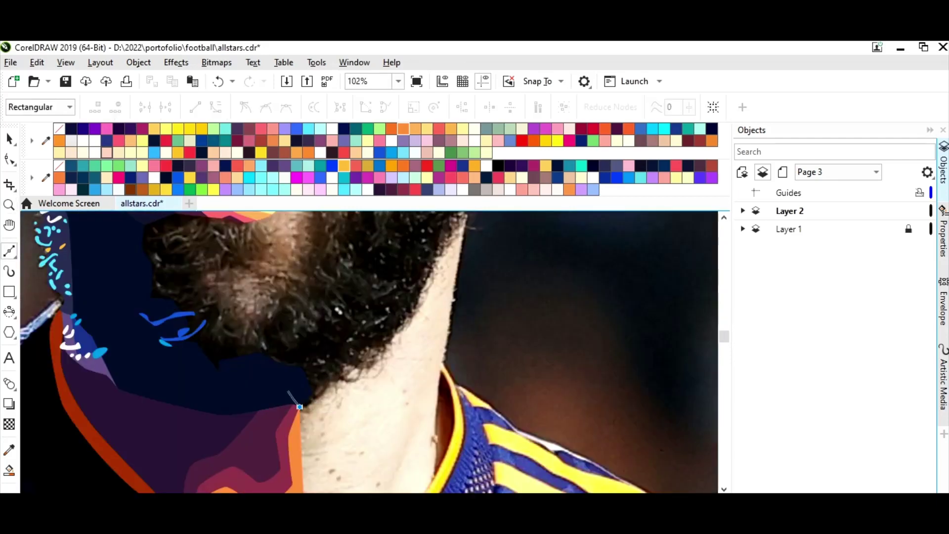
pyautogui.click(299, 407)
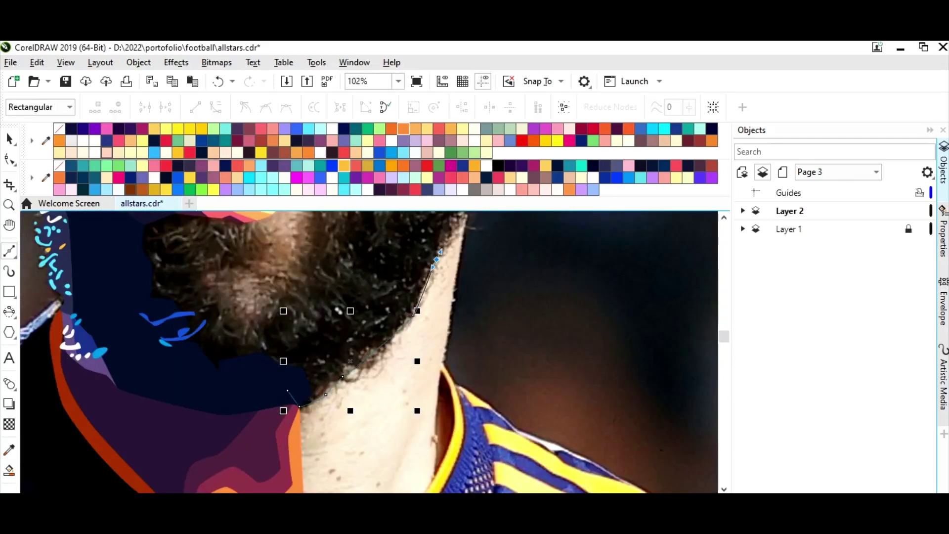
pyautogui.scroll(-3, 413, 315)
pyautogui.moveTo(435, 341); pyautogui.dragTo(434, 371)
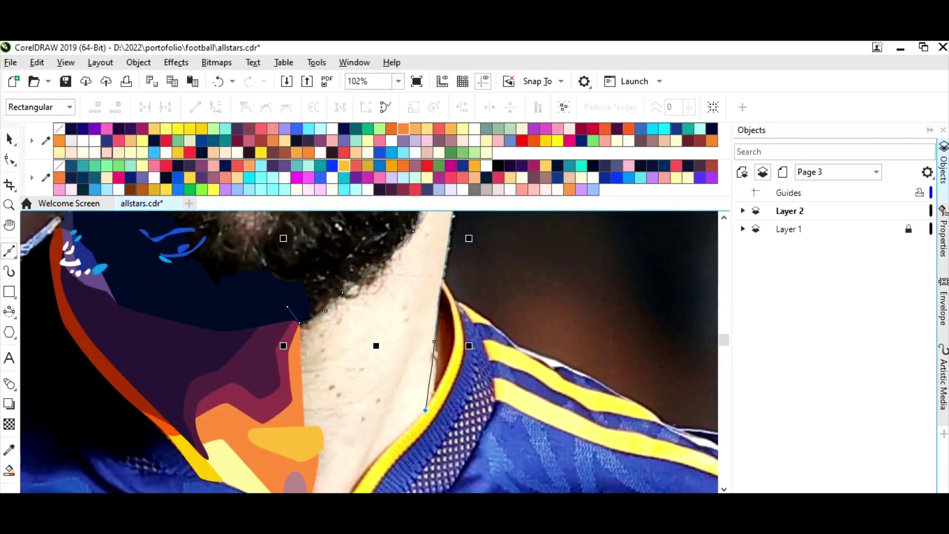
pyautogui.click(425, 409)
pyautogui.scroll(-3, 425, 409)
pyautogui.click(342, 428)
pyautogui.hotkey('ctrl', 'z')
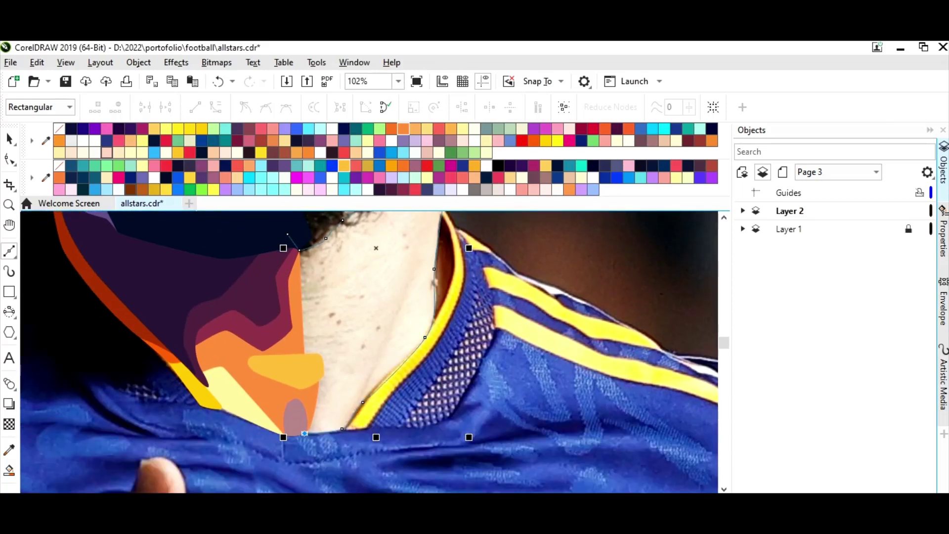
# Trace a closed neck shape from under the beard down to the collar
pyautogui.click(262, 257)
pyautogui.click(326, 239)
pyautogui.click(341, 321)
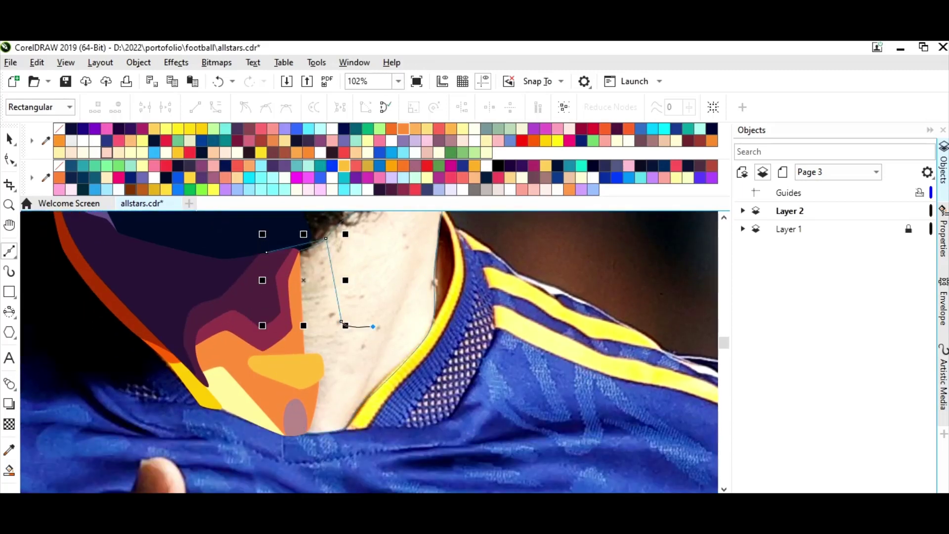
pyautogui.click(374, 328)
pyautogui.click(348, 435)
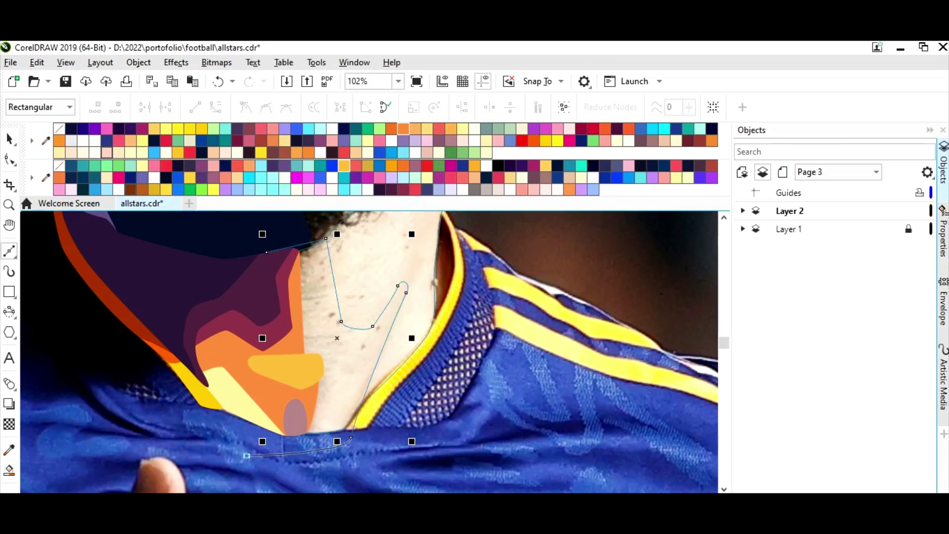
pyautogui.click(245, 455)
pyautogui.click(267, 252)
pyautogui.press('space')
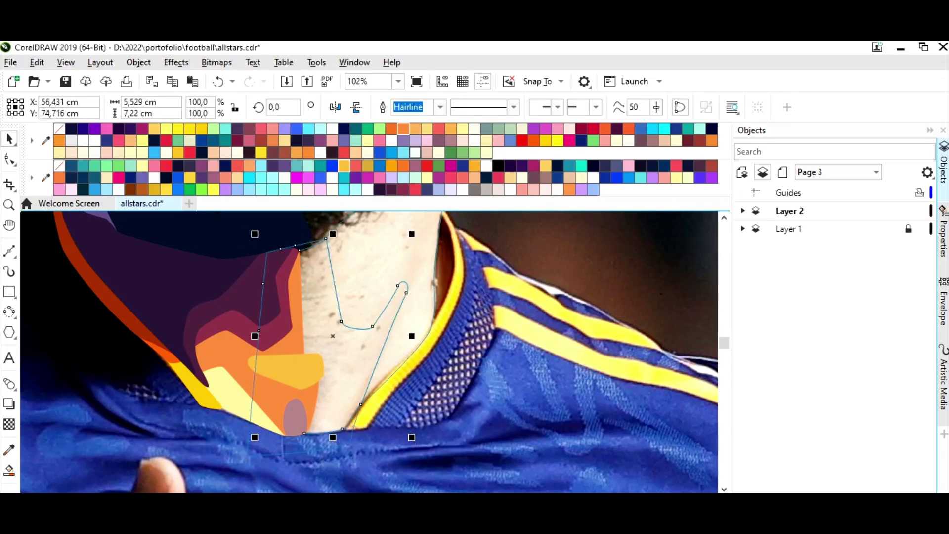
pyautogui.press('Escape')
pyautogui.scroll(3, 368, 351)
# Trace a narrow shape along the neck's right edge down to the collar
pyautogui.press('F10')
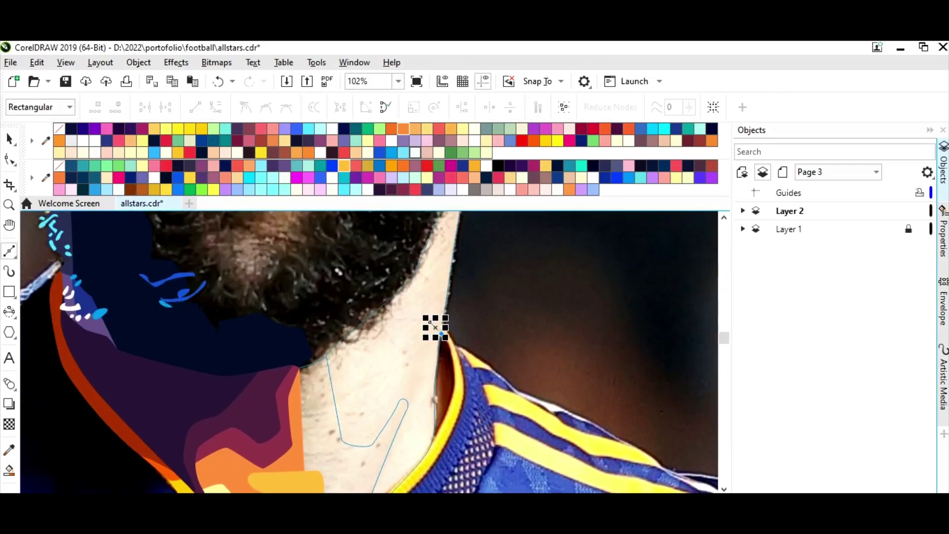
pyautogui.click(452, 369)
pyautogui.click(433, 440)
pyautogui.click(413, 431)
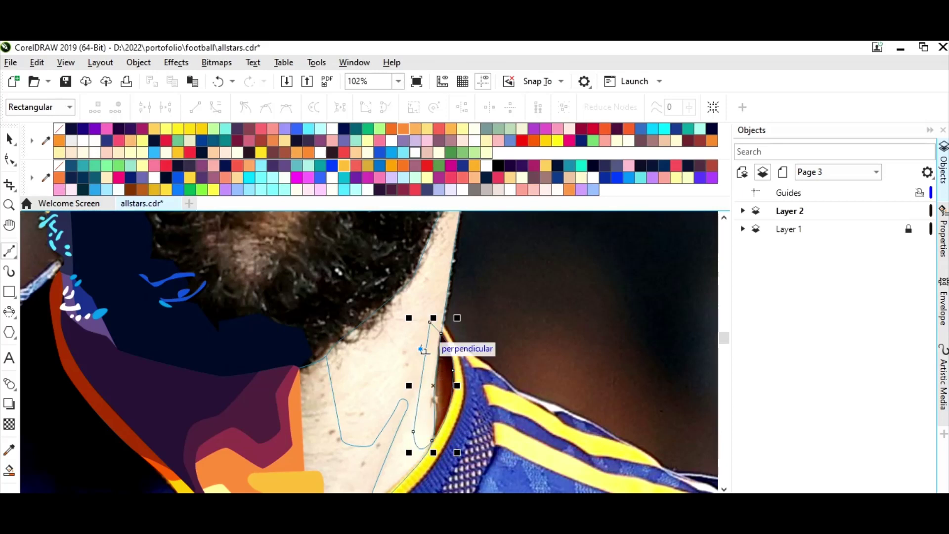
pyautogui.click(422, 349)
pyautogui.press('space')
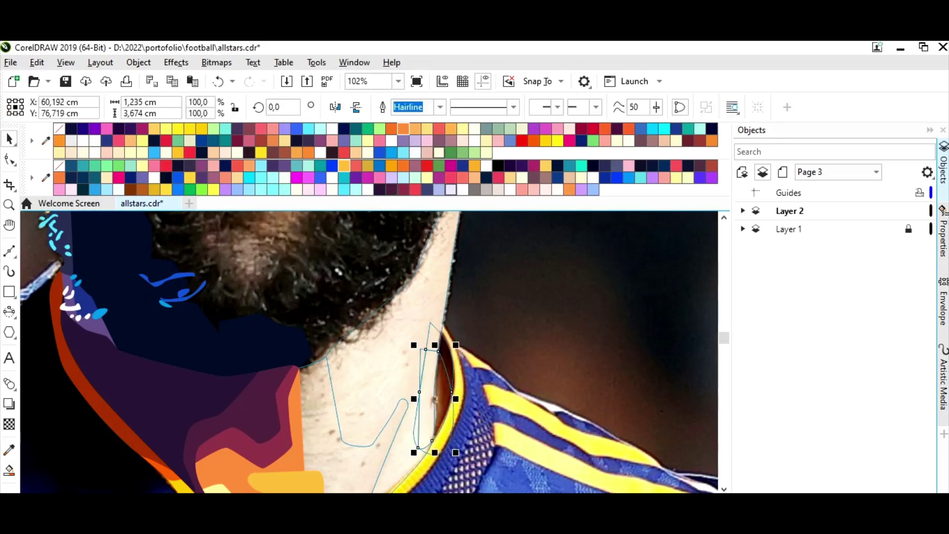
pyautogui.press('Escape')
# Trace another neck shape from under the beard along the collar's inner edge
pyautogui.scroll(-2, 436, 346)
pyautogui.click(417, 247)
pyautogui.click(443, 260)
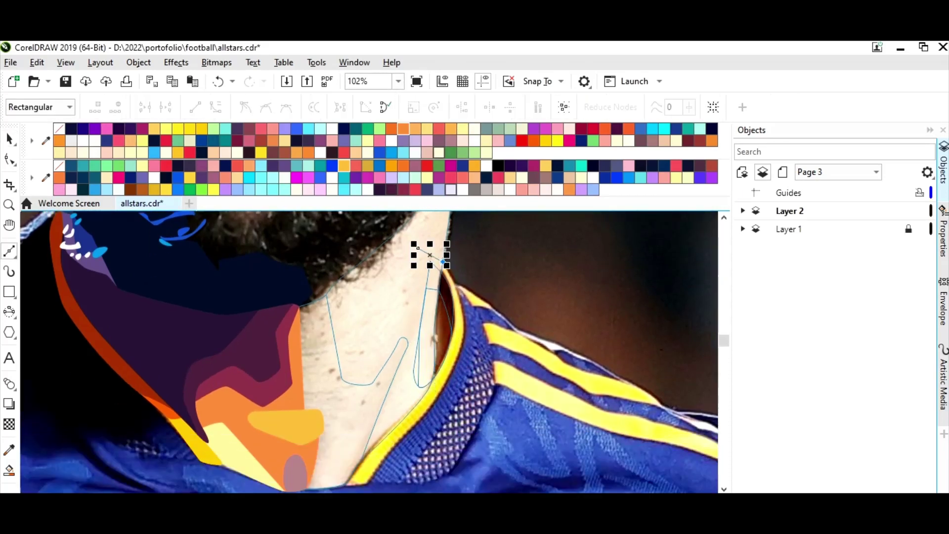
pyautogui.moveTo(460, 301); pyautogui.dragTo(463, 321)
pyautogui.scroll(-2, 424, 418)
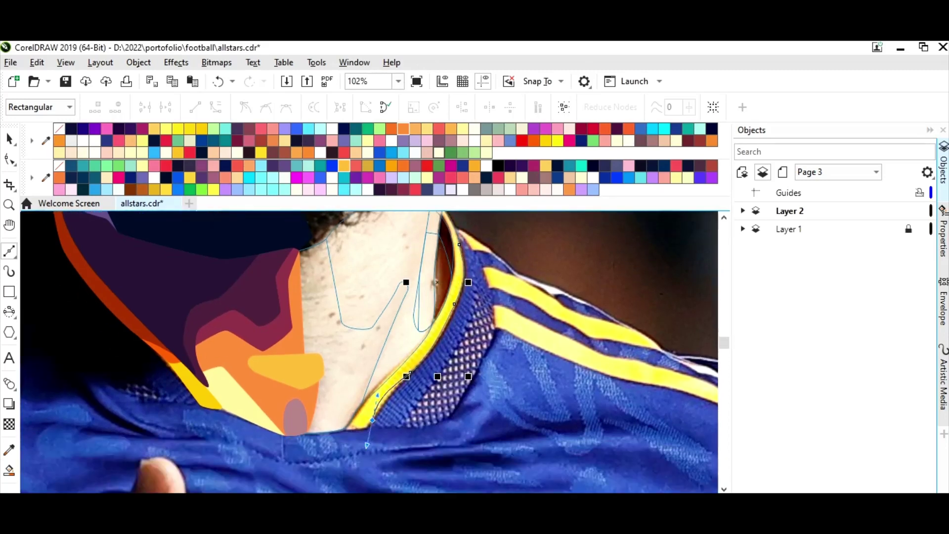
pyautogui.moveTo(368, 424); pyautogui.dragTo(372, 416)
pyautogui.click(319, 432)
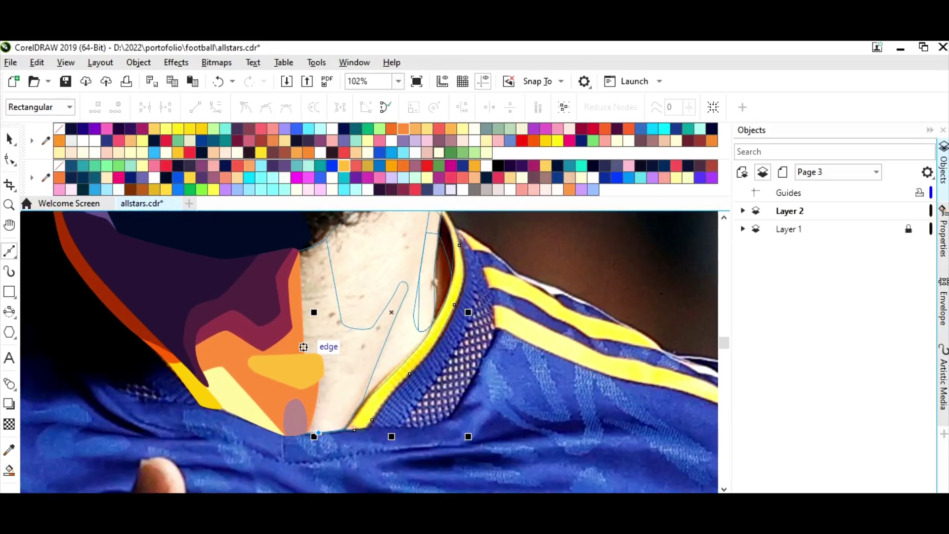
pyautogui.press('space')
# Fill the neck shapes light yellow, yellow and maroon, then change the light-yellow one to pale orange
pyautogui.click(336, 347)
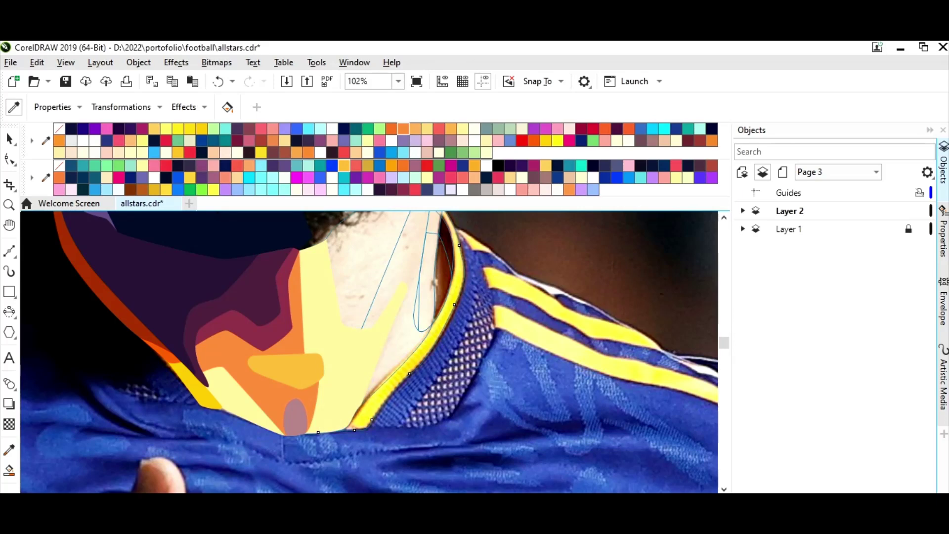
pyautogui.click(391, 346)
pyautogui.click(430, 277)
pyautogui.scroll(2, 368, 351)
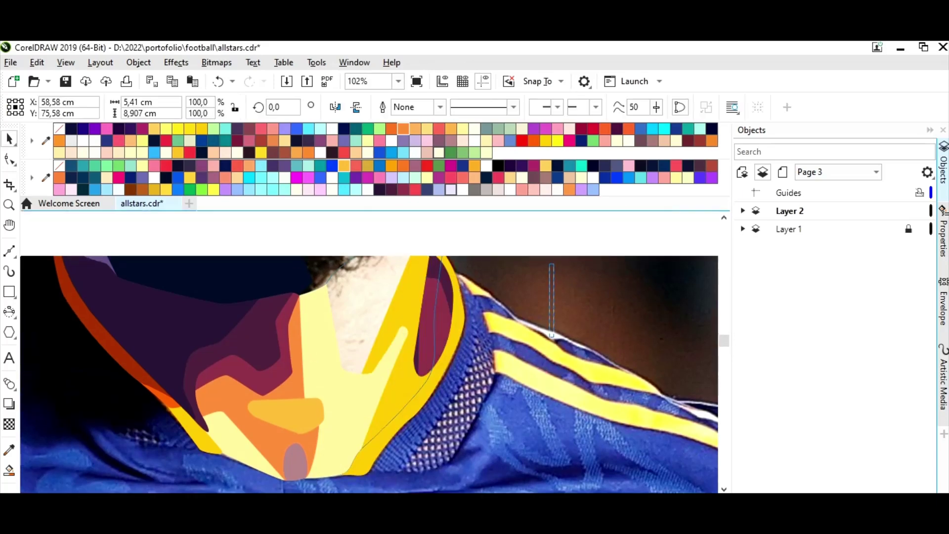
pyautogui.click(346, 346)
pyautogui.click(428, 130)
# Zoom out and draw a narrow closed shape along the neck's right edge, filled cyan
pyautogui.click(398, 81)
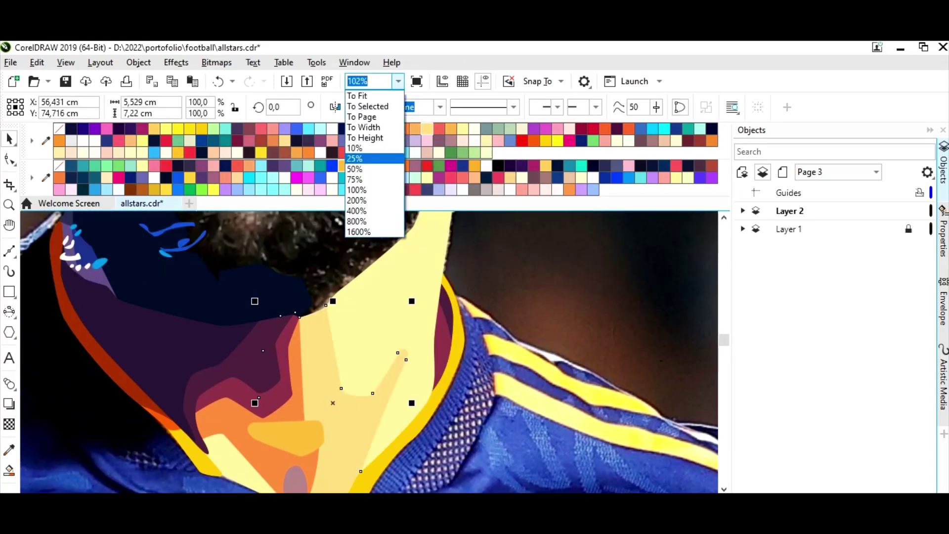
pyautogui.click(361, 161)
pyautogui.click(9, 251)
pyautogui.scroll(2, 388, 425)
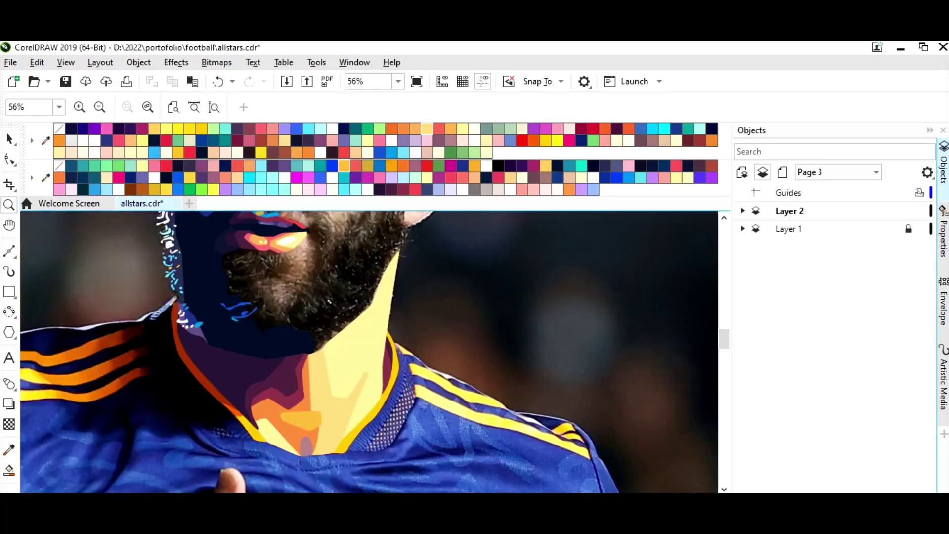
pyautogui.click(395, 254)
pyautogui.click(367, 371)
pyautogui.click(342, 438)
pyautogui.click(395, 254)
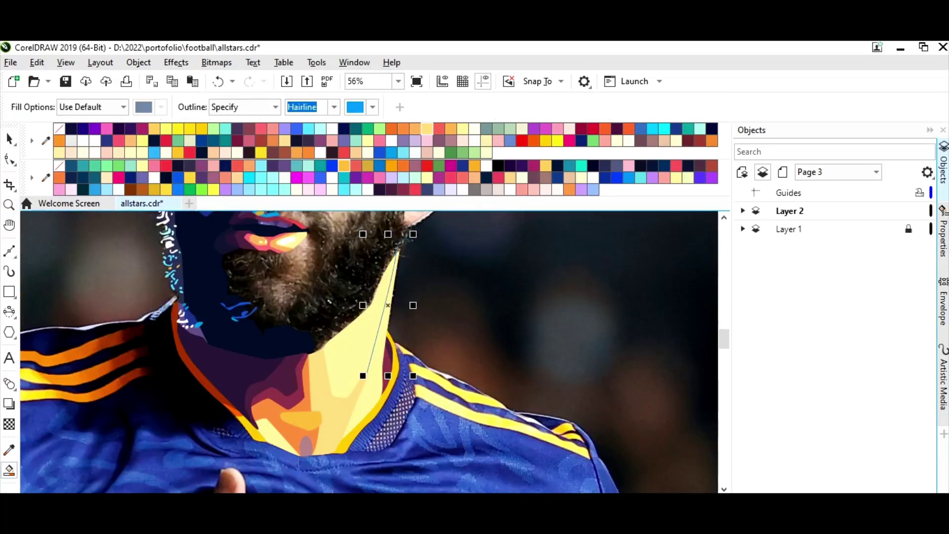
pyautogui.click(664, 129)
pyautogui.press('space')
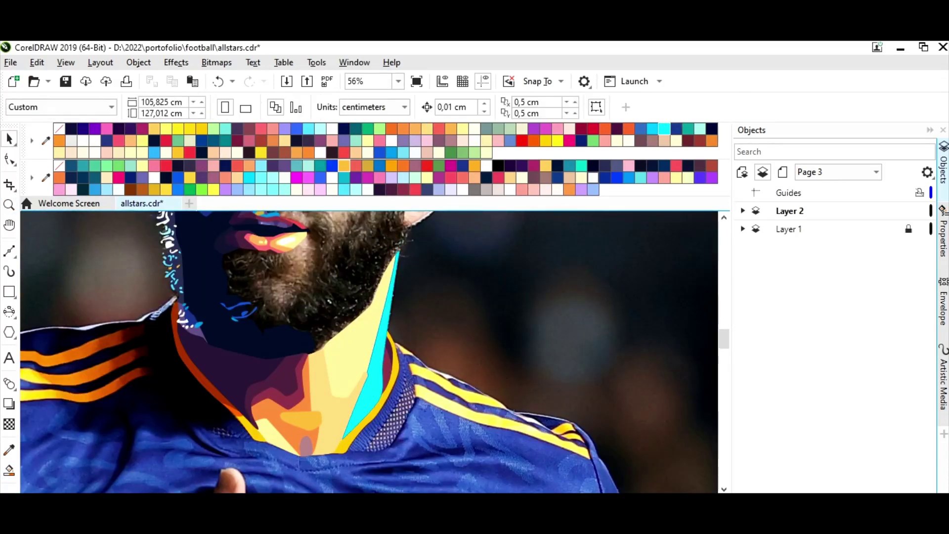
pyautogui.press('Escape')
# Try pink and light green fills on the neck shape before settling on pale yellow
pyautogui.click(346, 321)
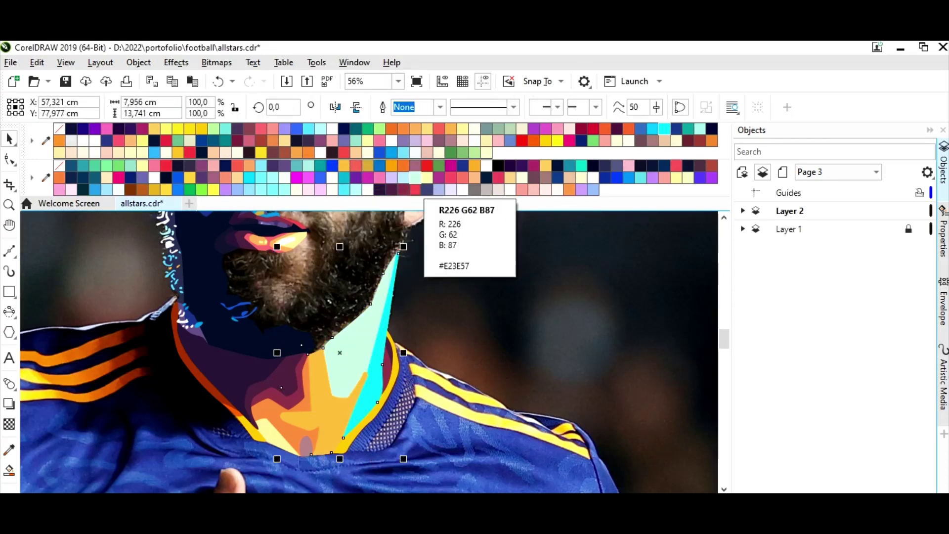
pyautogui.click(534, 190)
pyautogui.click(475, 152)
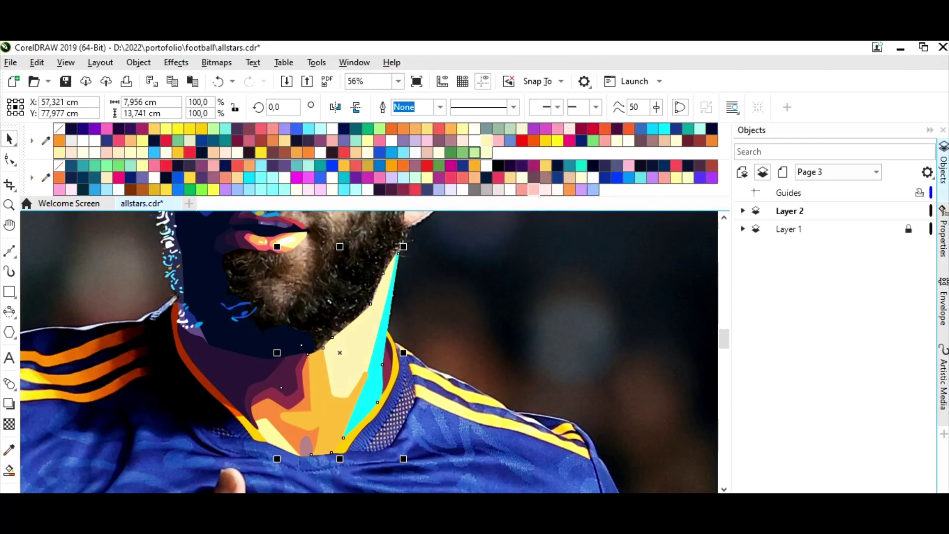
pyautogui.press('Tab')
pyautogui.press('Tab')
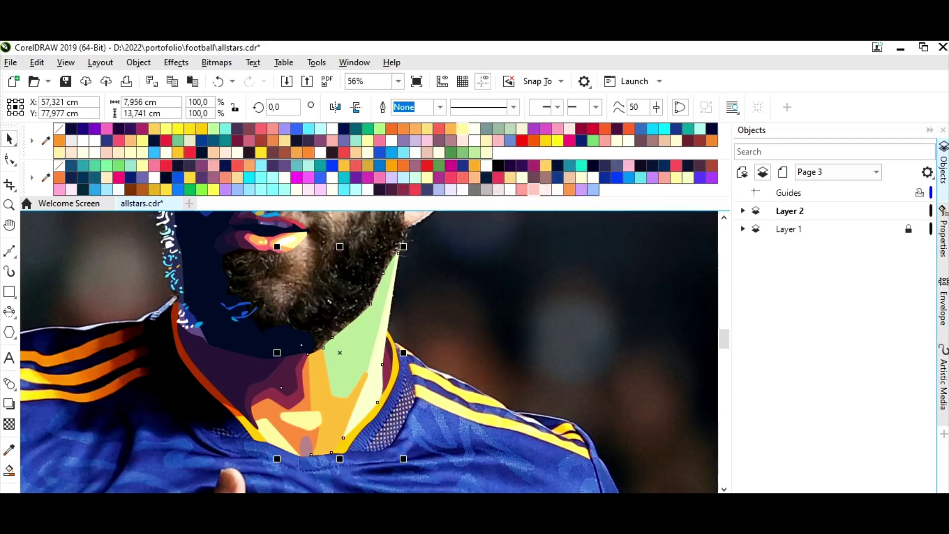
pyautogui.click(427, 129)
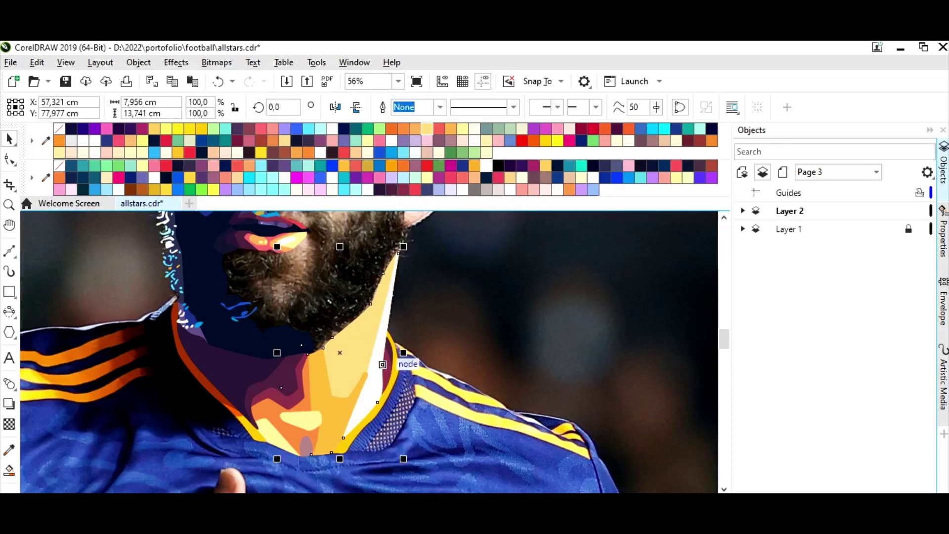
# Zoom out, give the neck shape a lighter fill, then zoom in on the eye
pyautogui.click(398, 81)
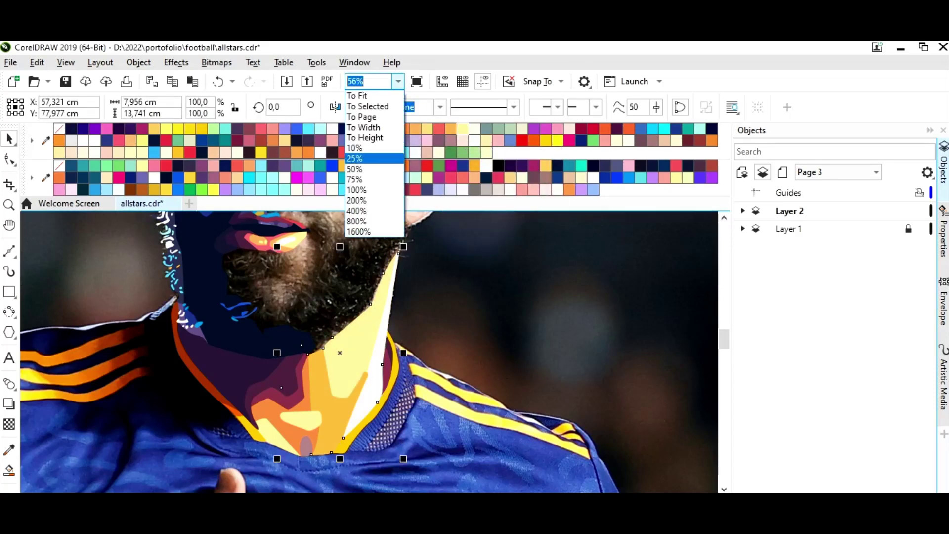
pyautogui.click(366, 168)
pyautogui.click(378, 440)
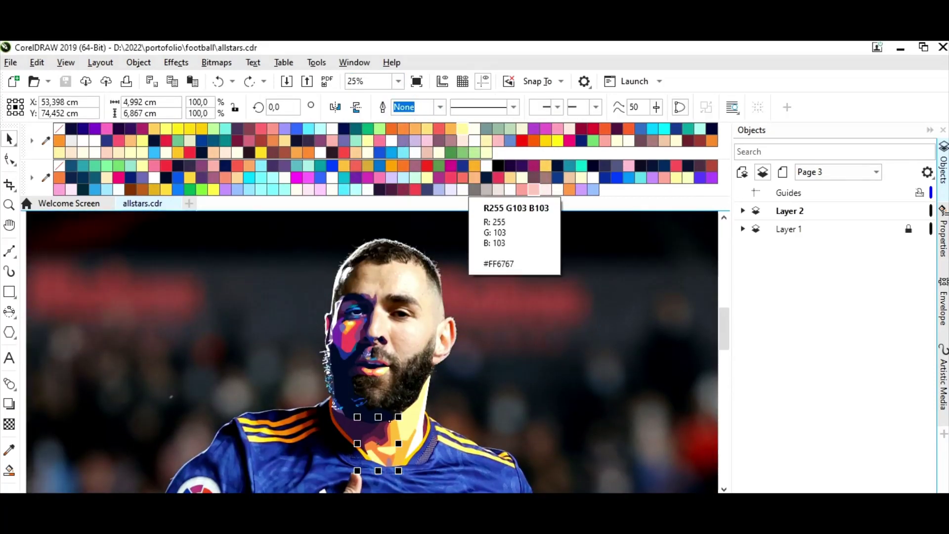
pyautogui.moveTo(497, 267); pyautogui.dragTo(403, 450)
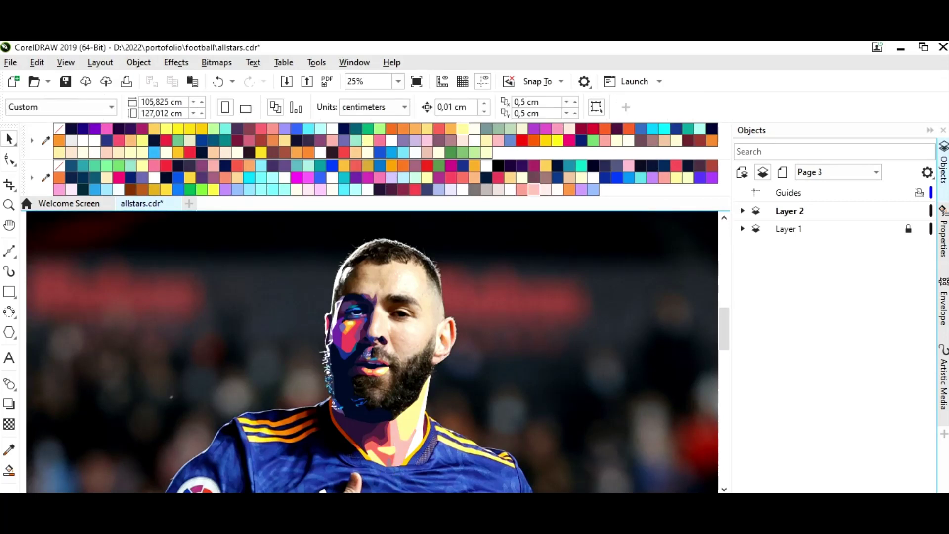
pyautogui.scroll(2, 398, 313)
pyautogui.scroll(3, 398, 312)
pyautogui.scroll(3, 398, 312)
# Trace the eye's outer outline along the lower lid with the Bézier tool
pyautogui.press('F5')
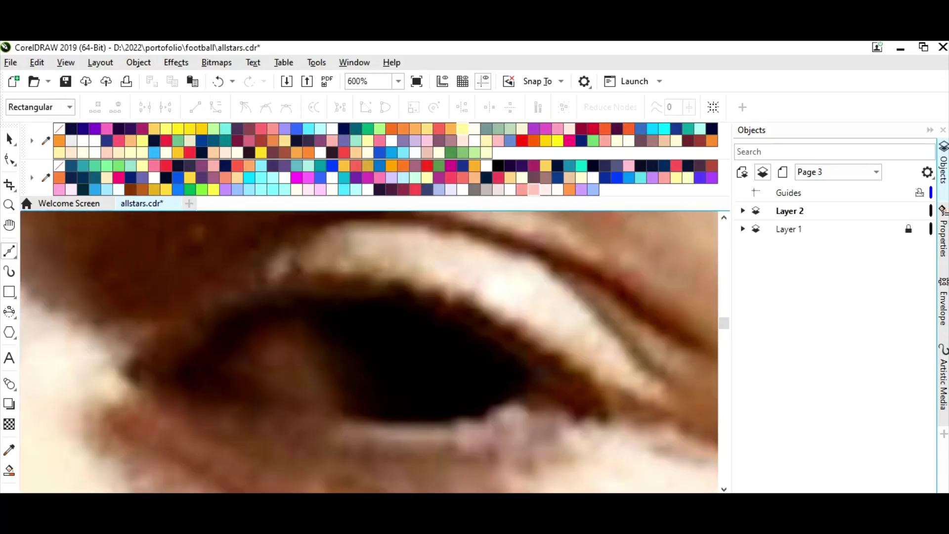
pyautogui.moveTo(314, 295); pyautogui.dragTo(346, 296)
pyautogui.moveTo(480, 336); pyautogui.dragTo(500, 351)
pyautogui.moveTo(530, 385); pyautogui.dragTo(491, 414)
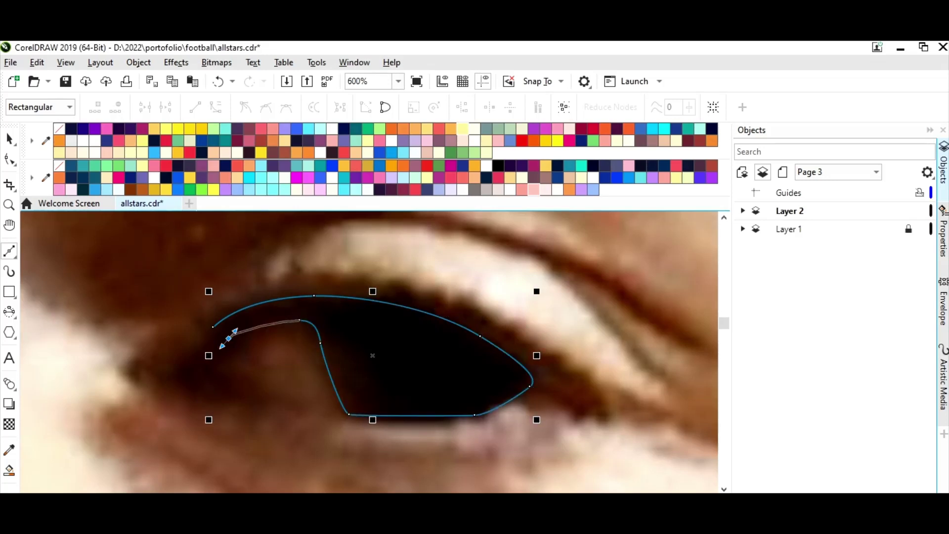
# Outline the iris inside the eye with four nodes
pyautogui.click(360, 338)
pyautogui.click(379, 384)
pyautogui.click(353, 406)
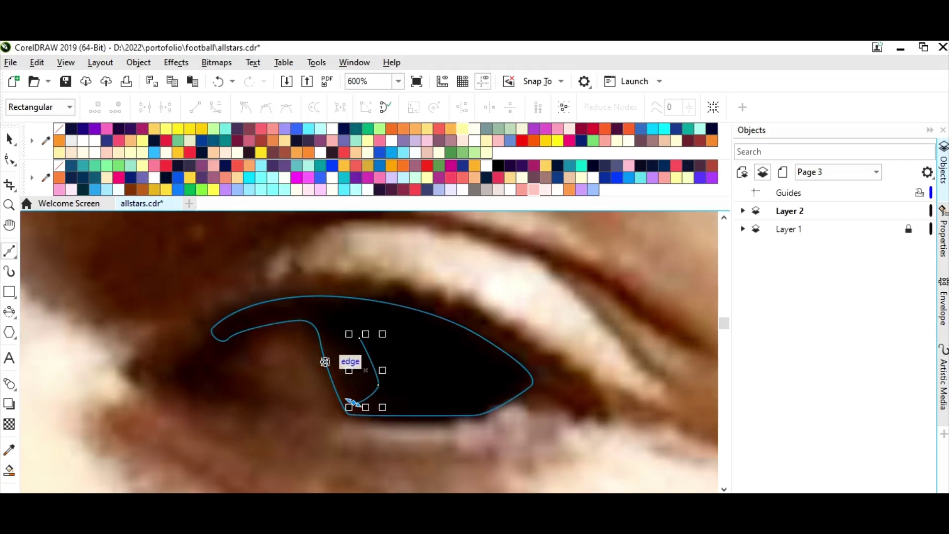
pyautogui.moveTo(326, 363); pyautogui.dragTo(321, 345)
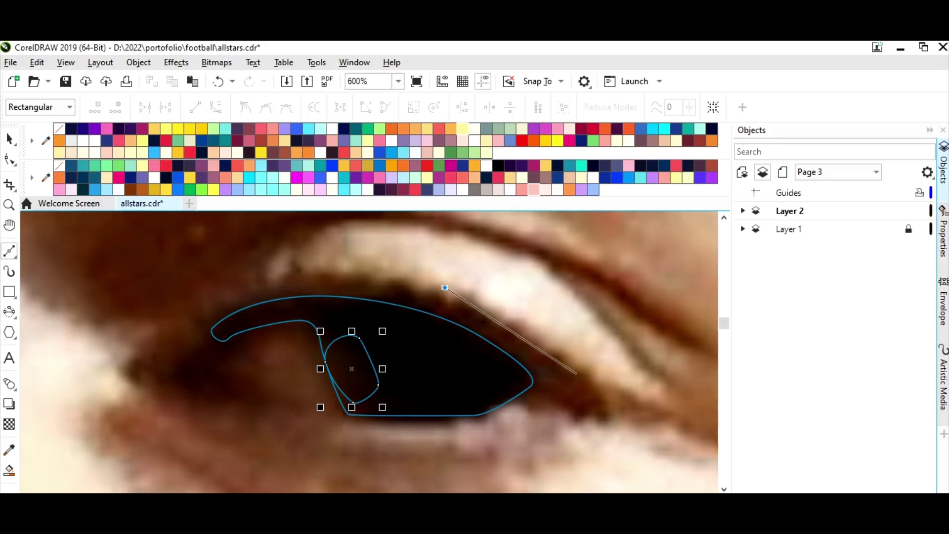
# Trace the highlight shape along the upper eyelid and brow, closing it above the eye
pyautogui.click(445, 287)
pyautogui.click(310, 273)
pyautogui.moveTo(331, 225); pyautogui.dragTo(350, 221)
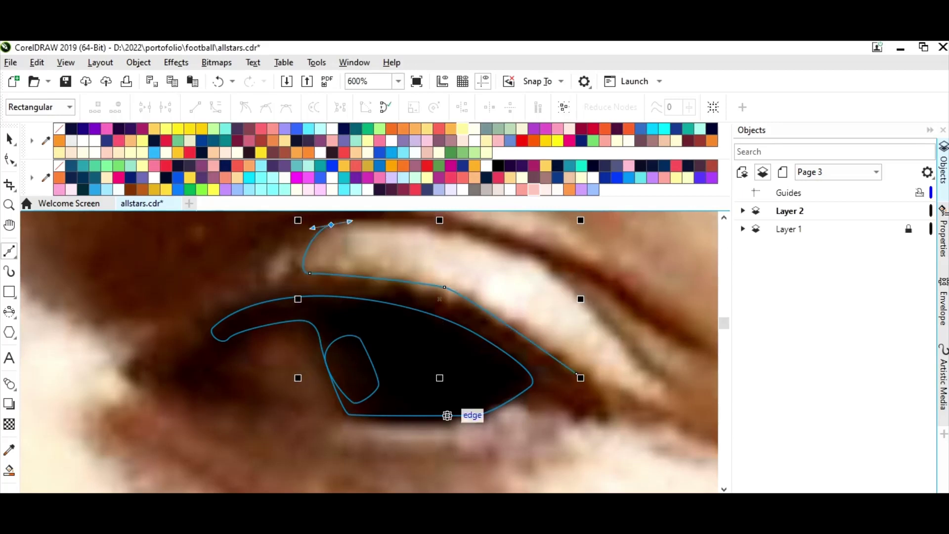
pyautogui.click(541, 257)
pyautogui.moveTo(640, 365); pyautogui.dragTo(647, 383)
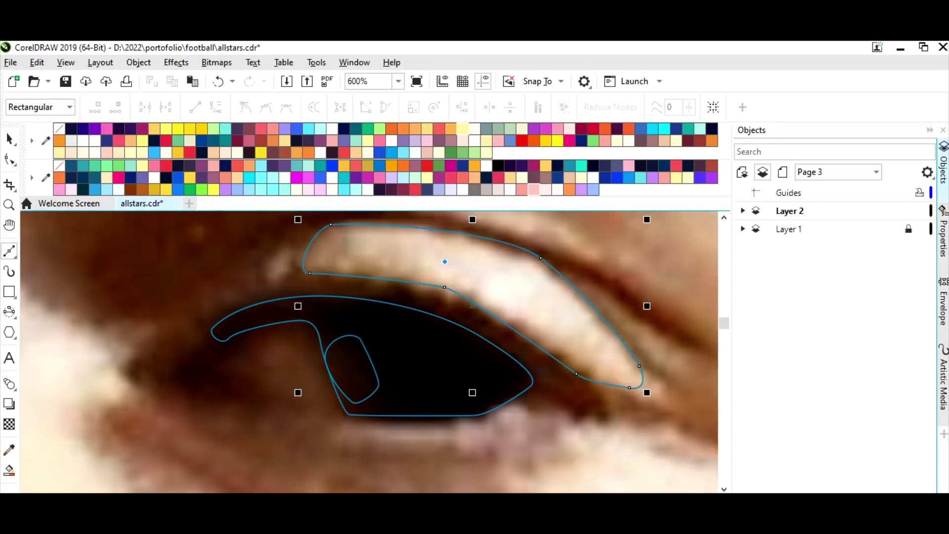
pyautogui.moveTo(445, 261); pyautogui.dragTo(465, 252)
pyautogui.click(565, 343)
# Trace a small highlight near the inner corner and a closed iris shape around the pupil
pyautogui.click(294, 239)
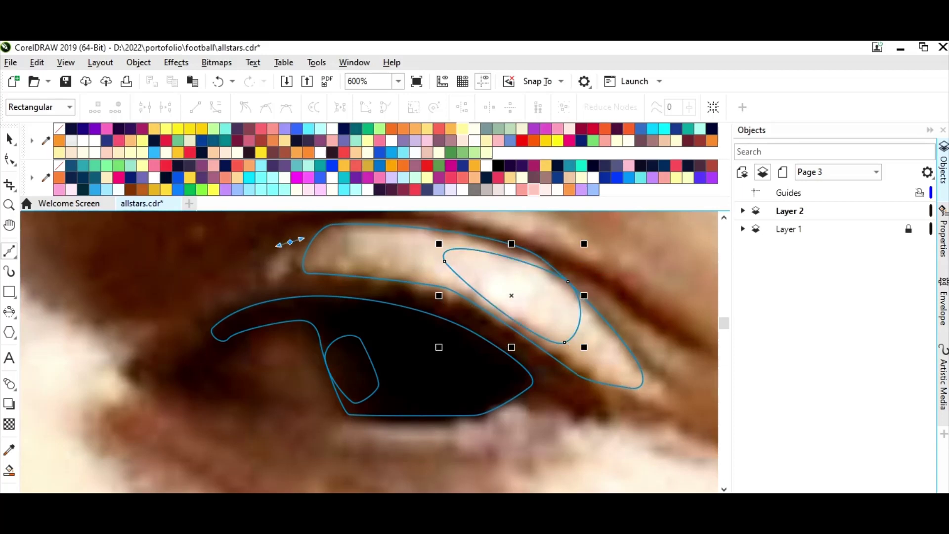
pyautogui.moveTo(265, 272); pyautogui.dragTo(292, 265)
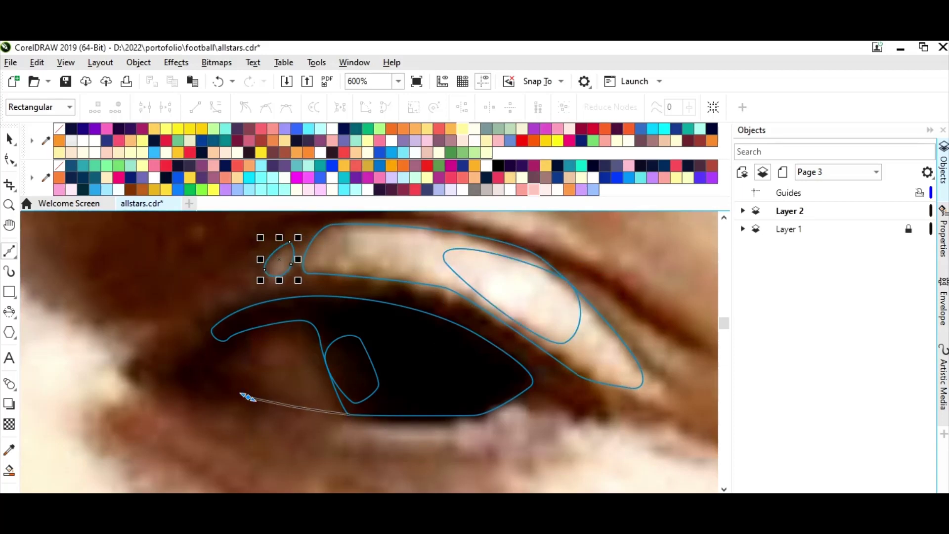
pyautogui.click(247, 397)
pyautogui.click(231, 365)
pyautogui.moveTo(257, 324); pyautogui.dragTo(273, 313)
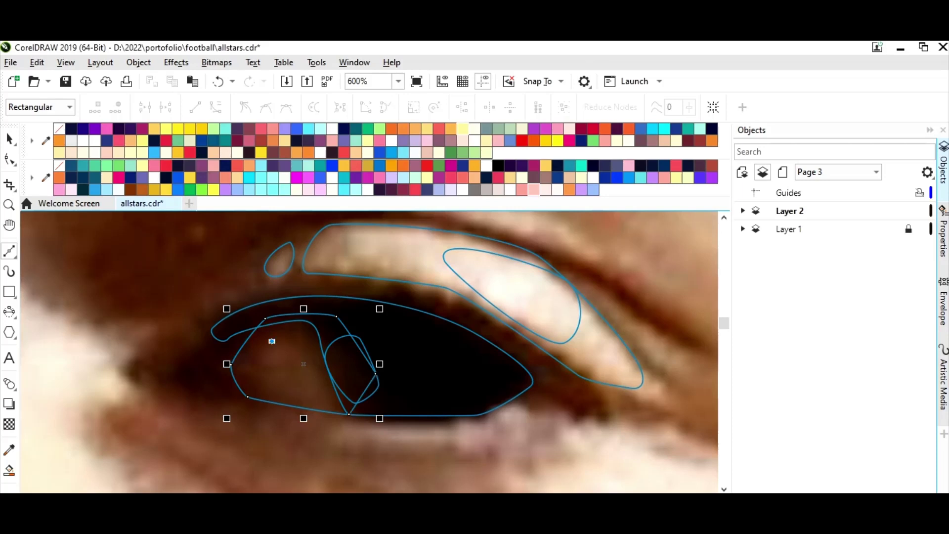
pyautogui.click(261, 376)
pyautogui.moveTo(302, 408)
pyautogui.mouseDown()
pyautogui.moveTo(312, 410)
pyautogui.moveTo(317, 364)
pyautogui.mouseUp()
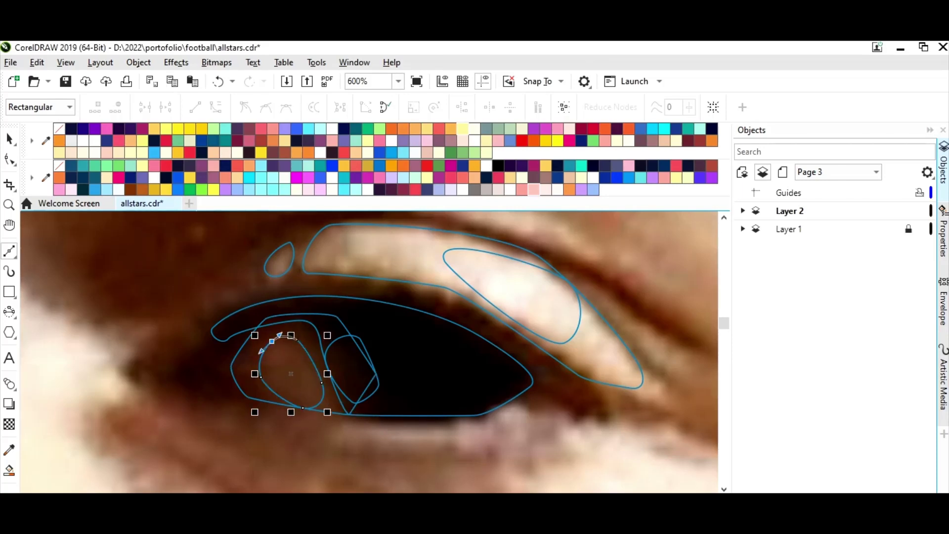
pyautogui.click(337, 255)
# Trace the full closed eye outline from inner corner around the outer corner
pyautogui.click(305, 271)
pyautogui.click(209, 312)
pyautogui.moveTo(178, 347); pyautogui.dragTo(133, 367)
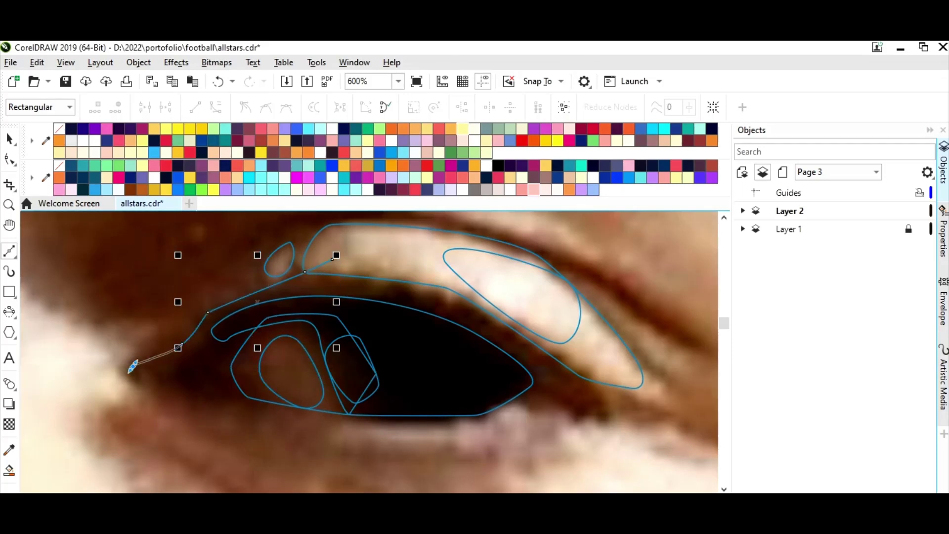
pyautogui.click(134, 368)
pyautogui.click(145, 387)
pyautogui.click(248, 397)
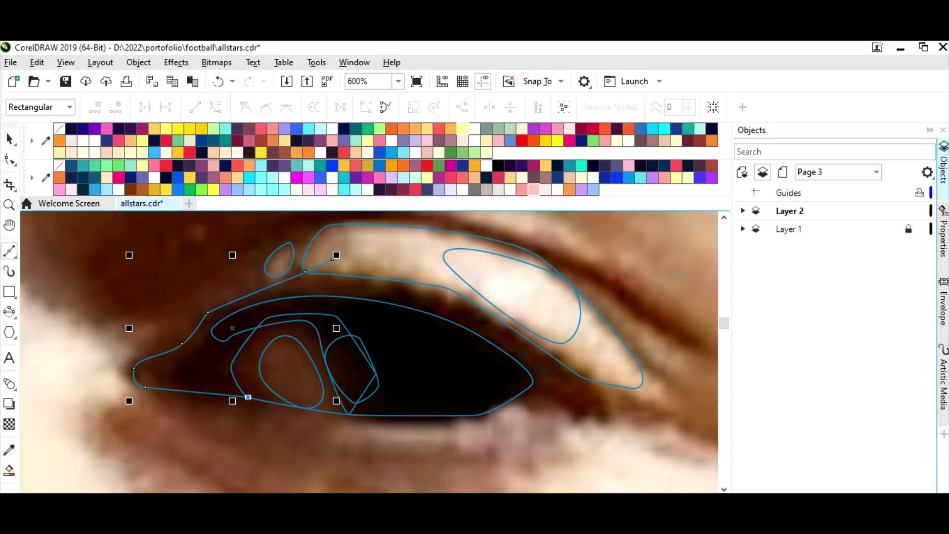
pyautogui.click(488, 396)
pyautogui.click(594, 420)
pyautogui.click(609, 401)
pyautogui.click(578, 343)
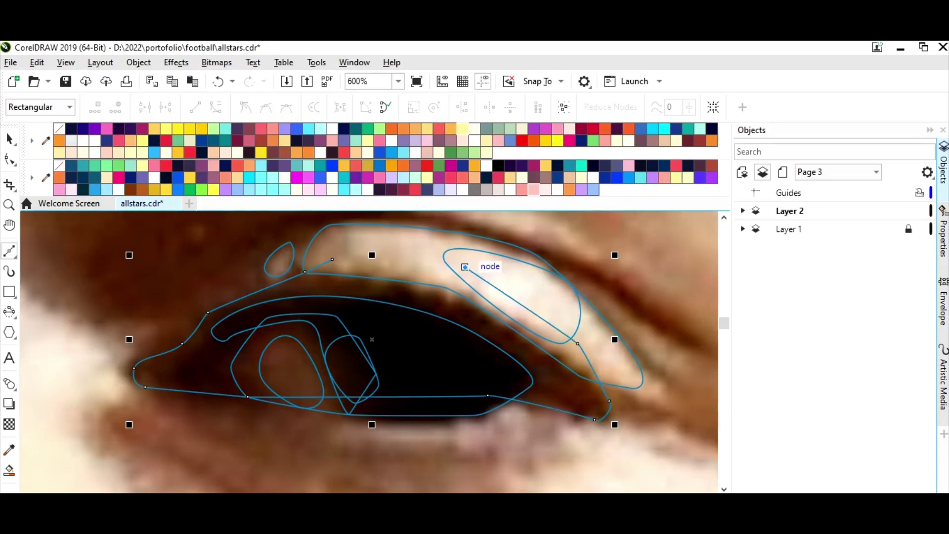
pyautogui.click(465, 267)
# Trace a closed upper-lid shape along the lid crease
pyautogui.click(332, 259)
pyautogui.click(367, 237)
pyautogui.click(331, 224)
pyautogui.click(251, 251)
pyautogui.moveTo(201, 293); pyautogui.dragTo(202, 285)
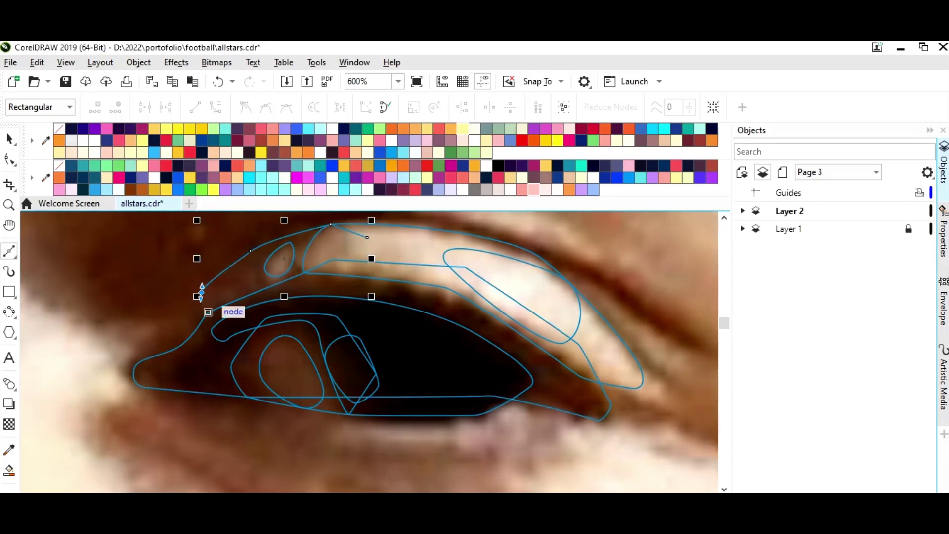
pyautogui.click(209, 311)
pyautogui.click(382, 286)
pyautogui.click(366, 238)
# Trace the closed lower-lid shape under the eye, then zoom out to show the face
pyautogui.click(336, 393)
pyautogui.click(336, 435)
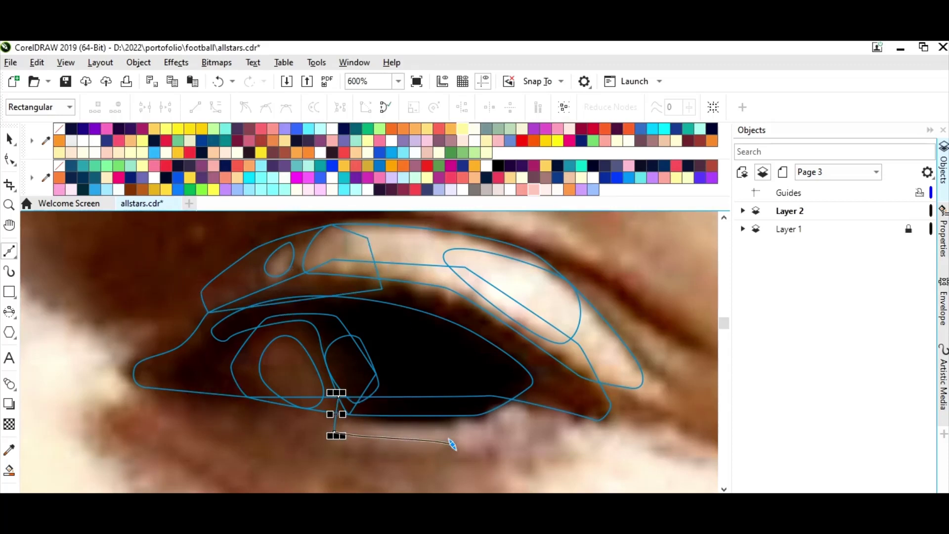
pyautogui.click(453, 444)
pyautogui.click(544, 424)
pyautogui.click(547, 381)
pyautogui.click(496, 372)
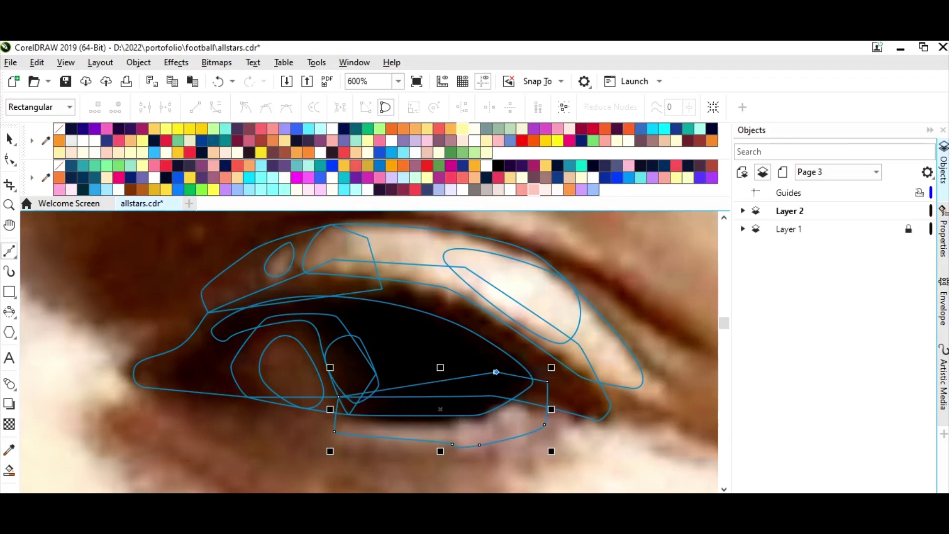
pyautogui.click(398, 81)
pyautogui.click(360, 199)
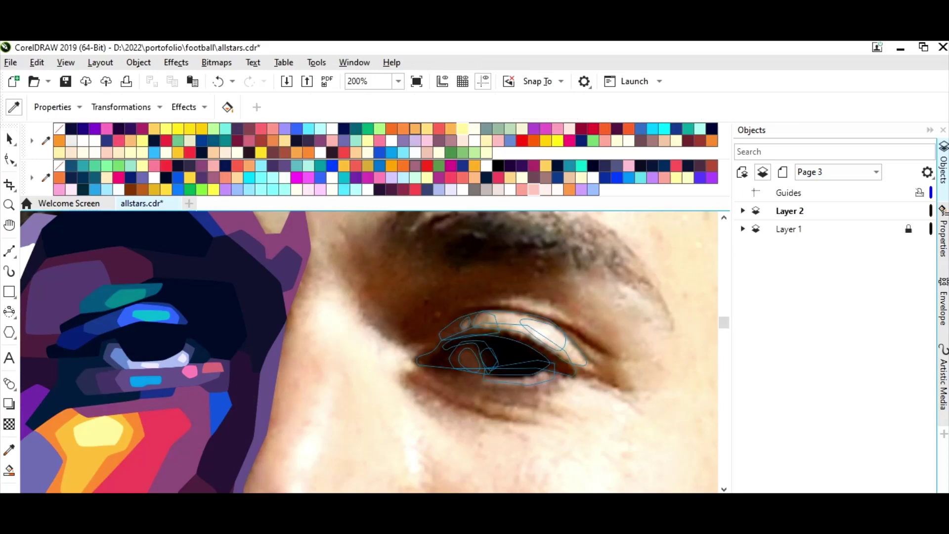
# Fill the inner eye dark navy, the iris light blue and the upper eyelid darker navy
pyautogui.click(71, 128)
pyautogui.click(445, 358)
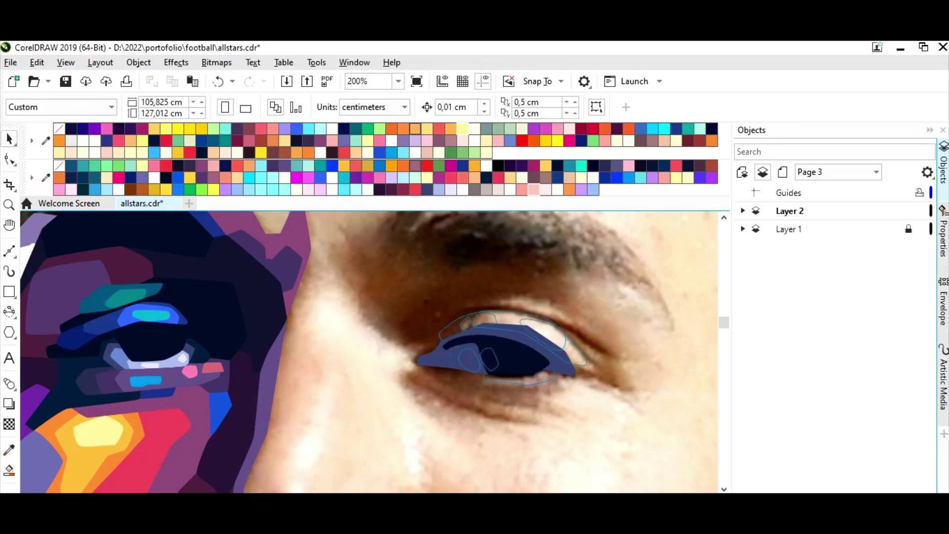
pyautogui.click(468, 360)
pyautogui.click(9, 450)
pyautogui.click(193, 346)
pyautogui.click(494, 346)
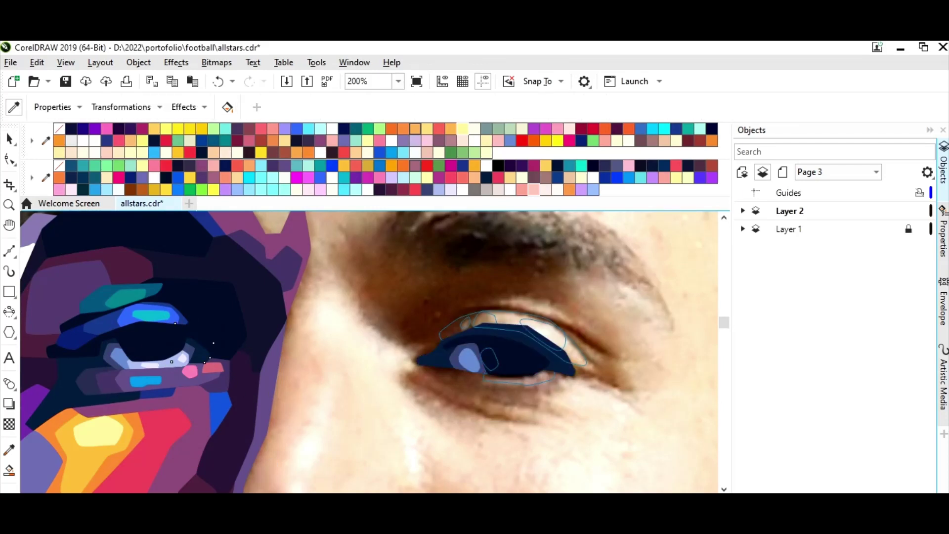
# Fill the eye white white, the lid highlight pale yellow and the corner shape red
pyautogui.press('space')
pyautogui.click(487, 166)
pyautogui.click(515, 322)
pyautogui.click(462, 129)
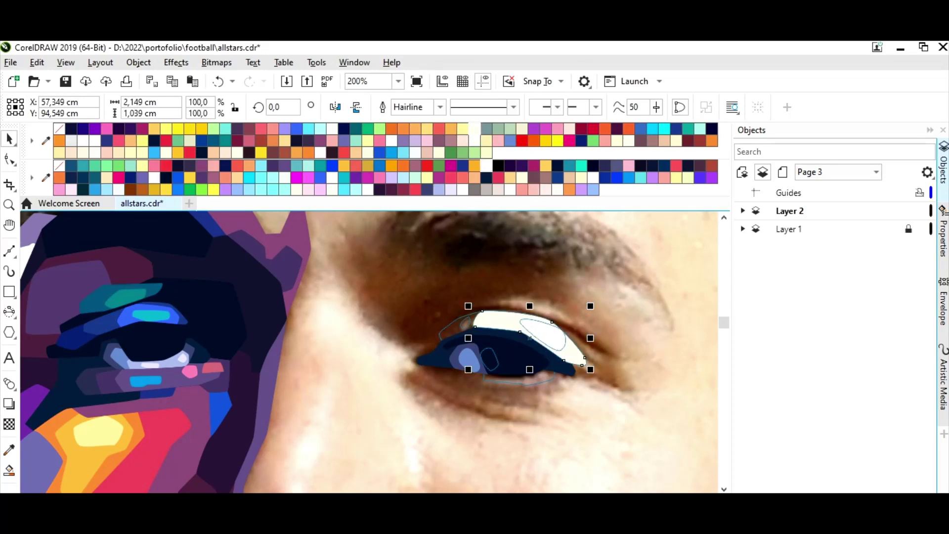
pyautogui.press('Tab')
pyautogui.moveTo(460, 271); pyautogui.dragTo(464, 323)
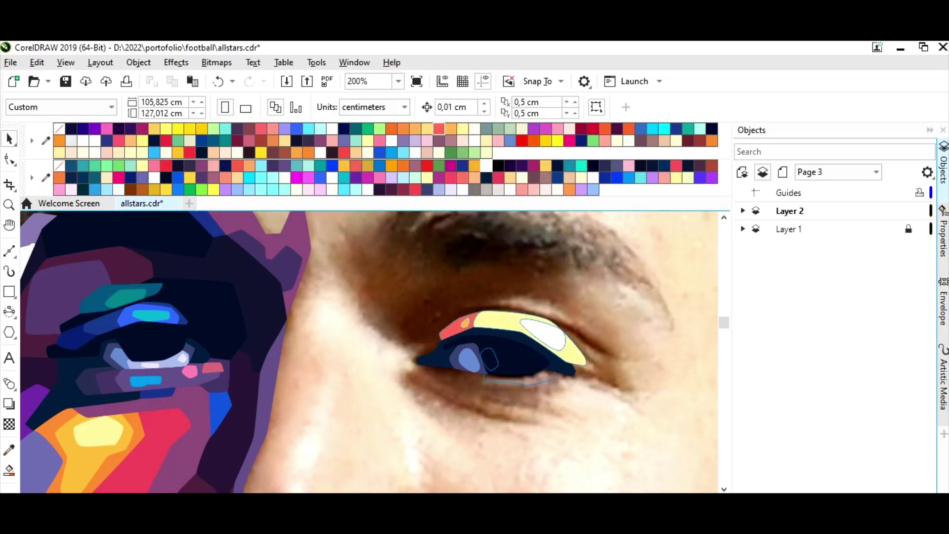
# Reselect the eyelid shape, then start drawing a shape under the lower eyelid
pyautogui.press('Tab')
pyautogui.press('Escape')
pyautogui.press('Tab')
pyautogui.press('i')
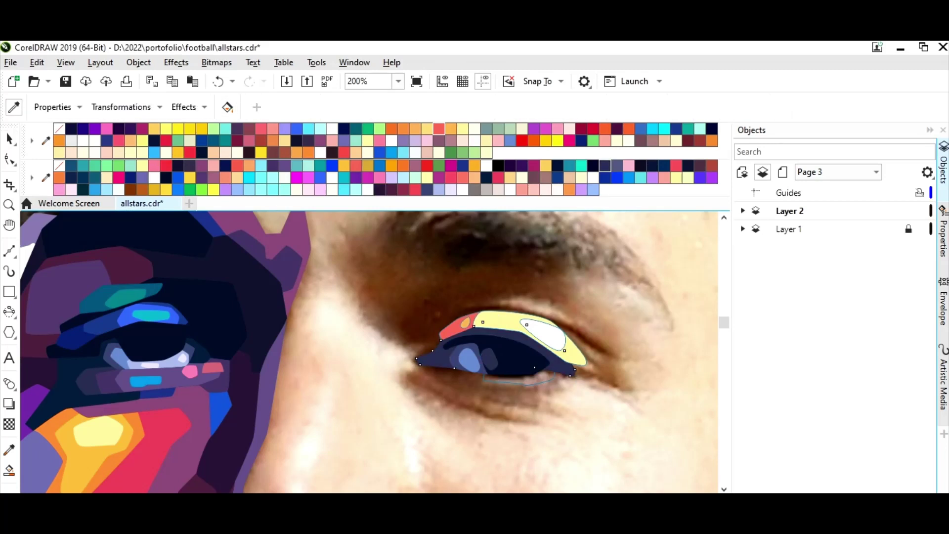
pyautogui.press('F5')
pyautogui.scroll(4, 576, 383)
pyautogui.moveTo(349, 291)
pyautogui.mouseDown()
pyautogui.moveTo(271, 329)
pyautogui.moveTo(295, 383)
pyautogui.mouseUp()
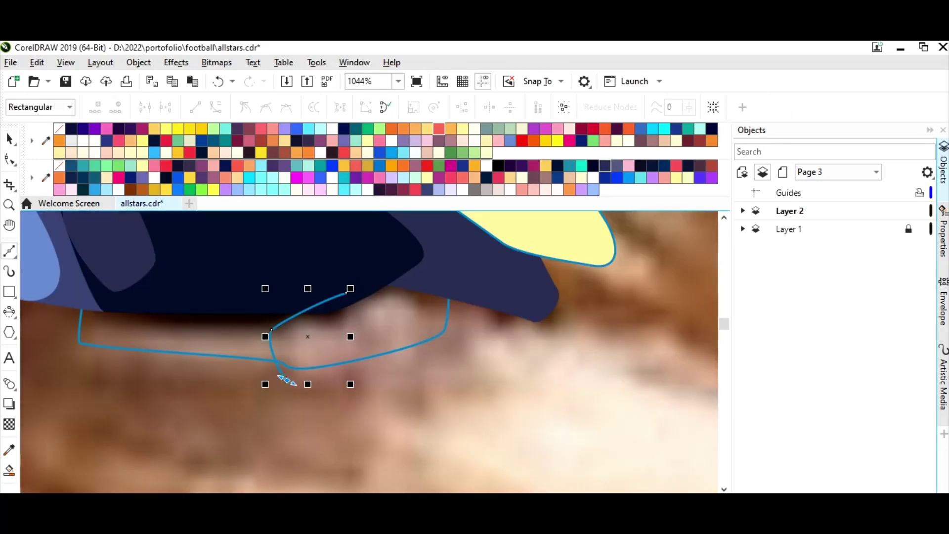
# Close the lower-lid shape and fill the lower-lid shapes cyan and lighter cyan
pyautogui.click(418, 357)
pyautogui.click(417, 291)
pyautogui.click(348, 291)
pyautogui.press('space')
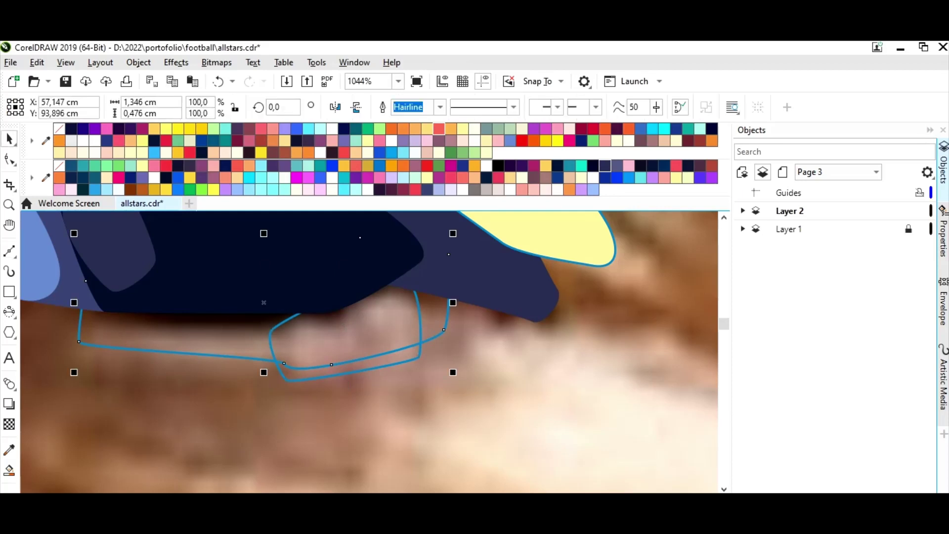
pyautogui.click(350, 190)
pyautogui.click(398, 82)
pyautogui.click(366, 151)
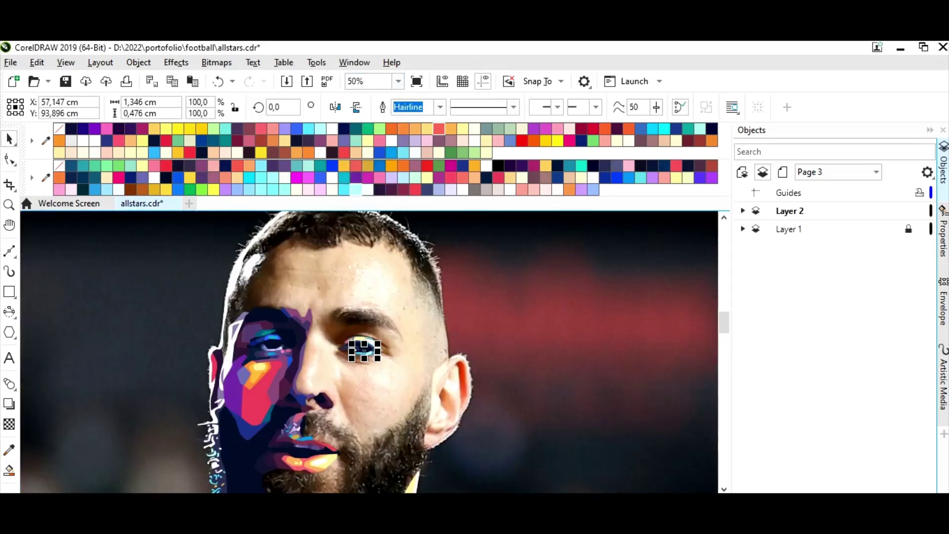
# Zoom in on the right eye and draw a line across the eye-white highlight
pyautogui.press('Escape')
pyautogui.press('z')
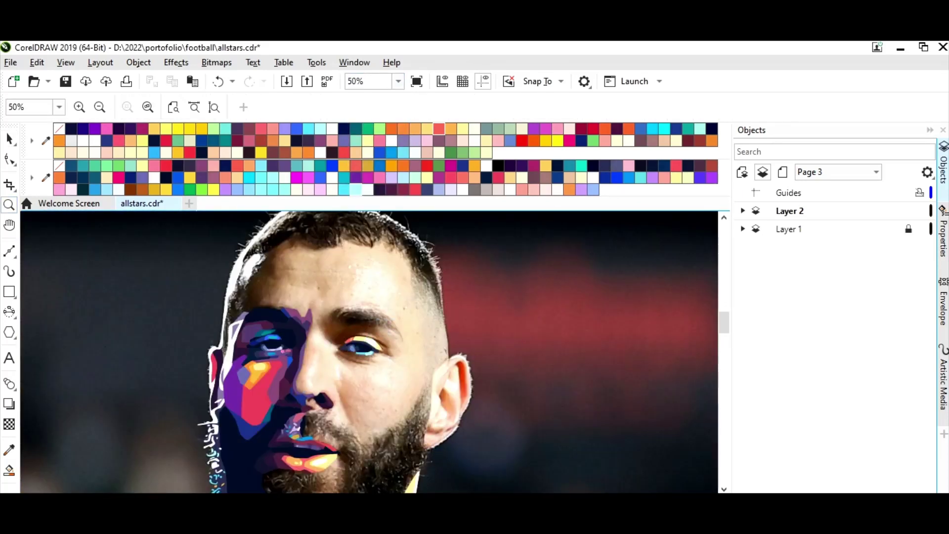
pyautogui.moveTo(328, 319); pyautogui.dragTo(394, 381)
pyautogui.scroll(2, 412, 292)
pyautogui.press('F5')
pyautogui.click(386, 341)
pyautogui.click(425, 304)
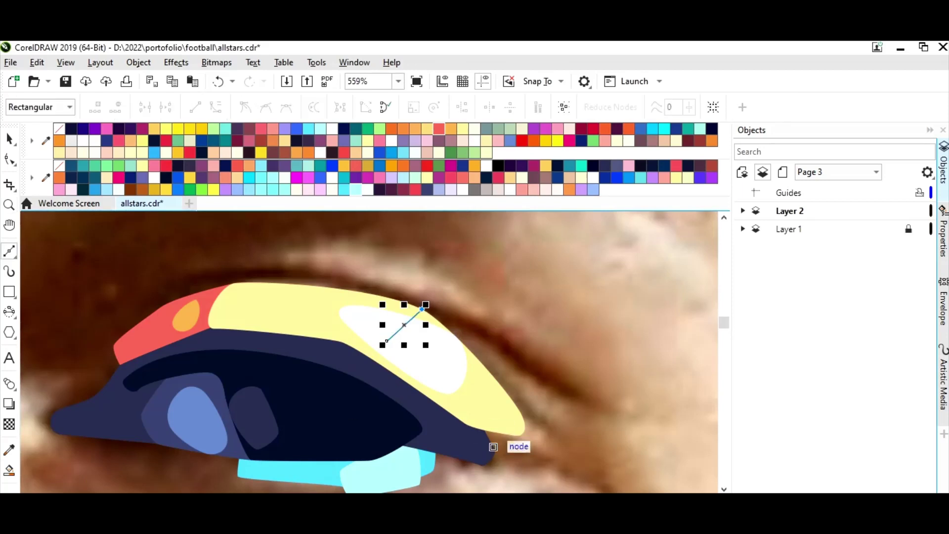
pyautogui.click(567, 404)
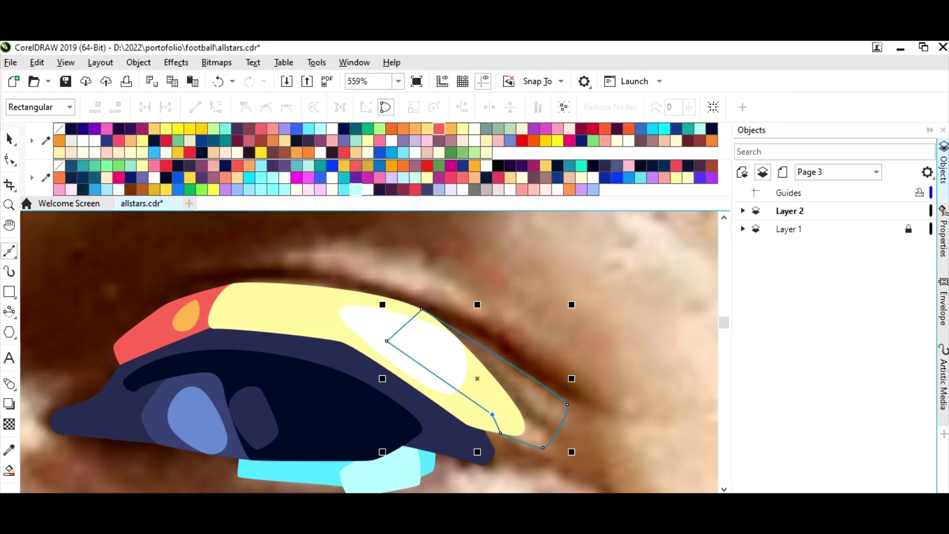
# Trace a new shape over the upper lid, curving around the outer corner
pyautogui.click(165, 335)
pyautogui.click(113, 346)
pyautogui.click(174, 272)
pyautogui.click(319, 270)
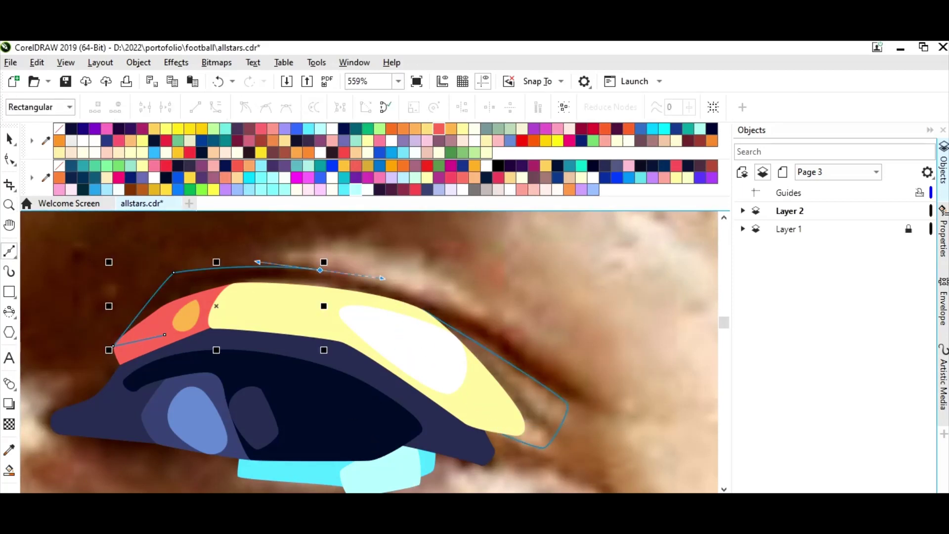
pyautogui.moveTo(584, 391); pyautogui.dragTo(587, 421)
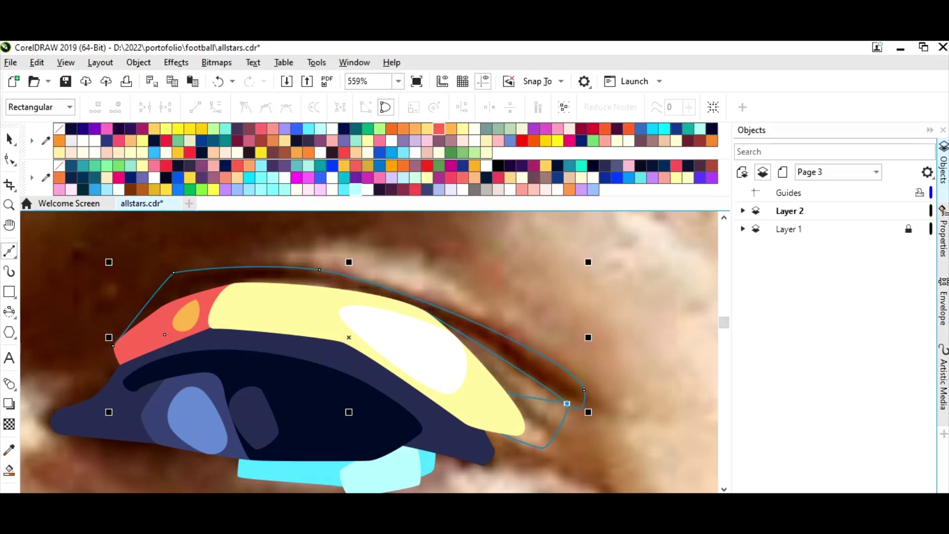
# Trace and close a pale-yellow shape capping the upper eyelid
pyautogui.click(252, 283)
pyautogui.click(258, 266)
pyautogui.click(330, 241)
pyautogui.moveTo(432, 254); pyautogui.dragTo(443, 264)
pyautogui.click(477, 305)
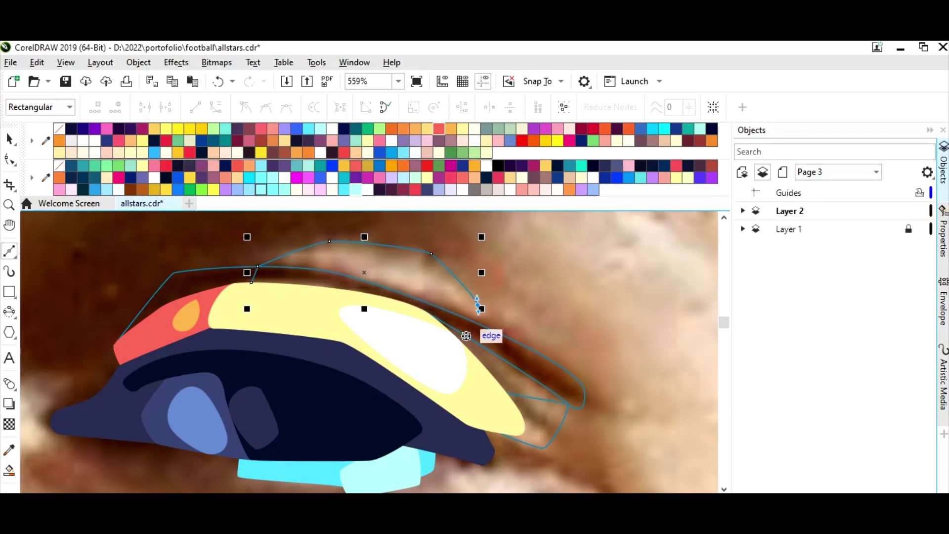
pyautogui.click(467, 337)
pyautogui.doubleClick(467, 337)
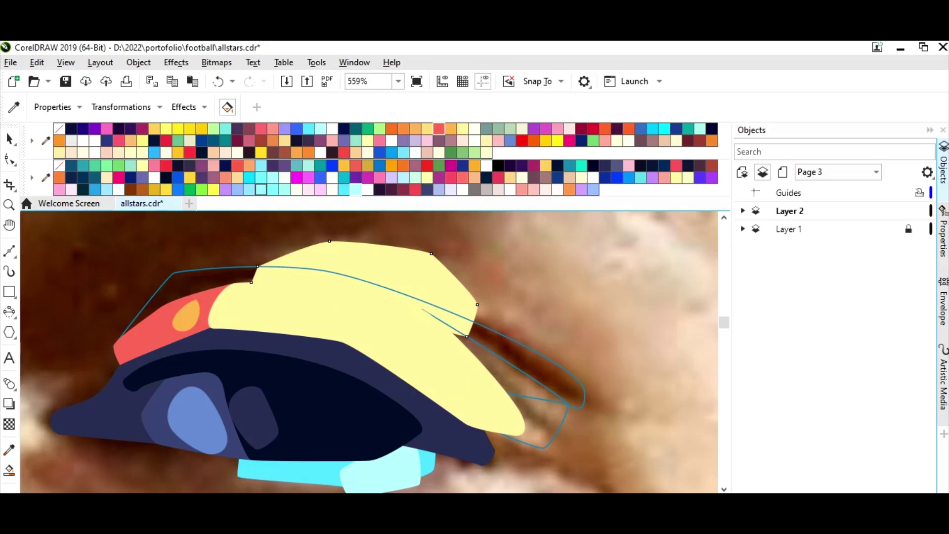
# Set the zoom level to 200%
pyautogui.click(368, 81)
pyautogui.write('200')
pyautogui.press('Return')
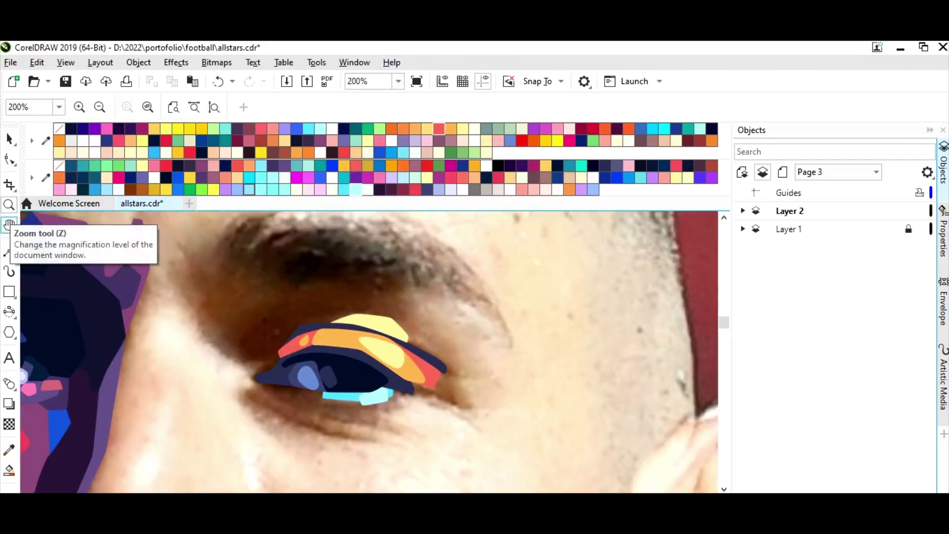
# Trace a closed eyelid-crease outline from the inner corner across the upper lid
pyautogui.scroll(3, 273, 324)
pyautogui.click(238, 423)
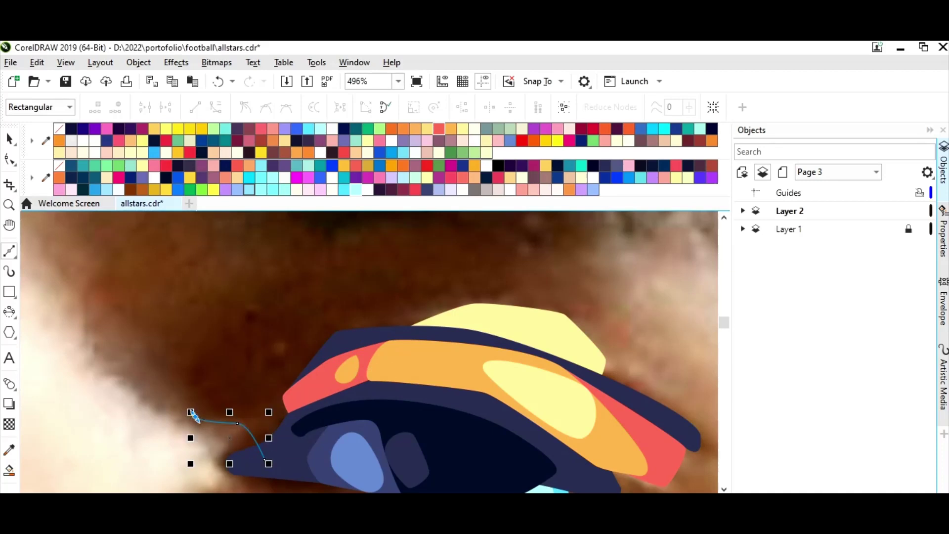
pyautogui.click(194, 417)
pyautogui.click(201, 330)
pyautogui.scroll(2, 198, 326)
pyautogui.click(322, 279)
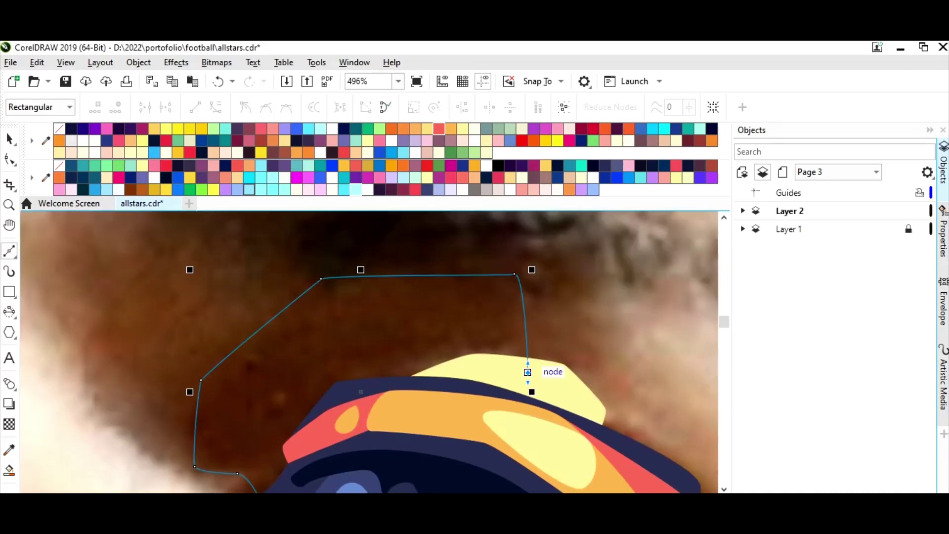
pyautogui.click(537, 327)
pyautogui.click(474, 386)
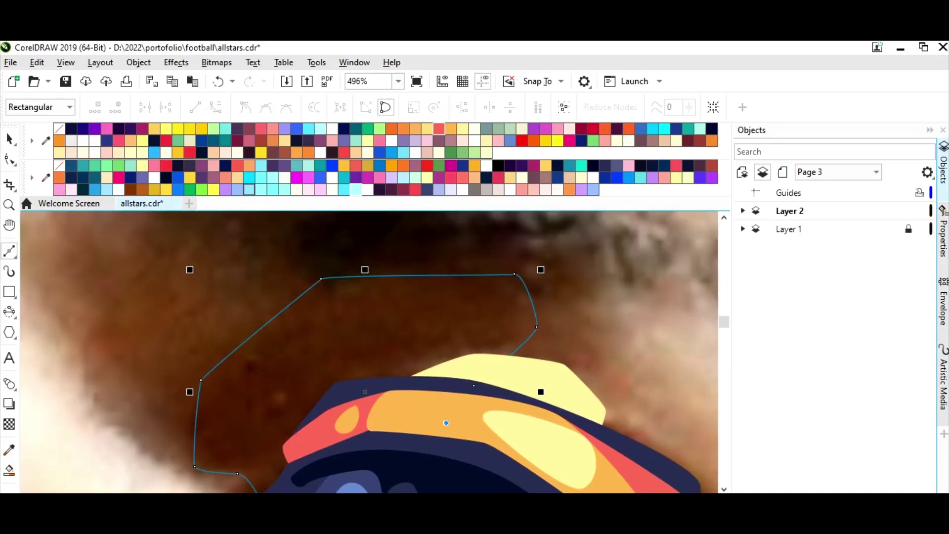
pyautogui.press('space')
# Fill the eyelid-crease shape dark purple
pyautogui.scroll(-3, 368, 356)
pyautogui.press('Escape')
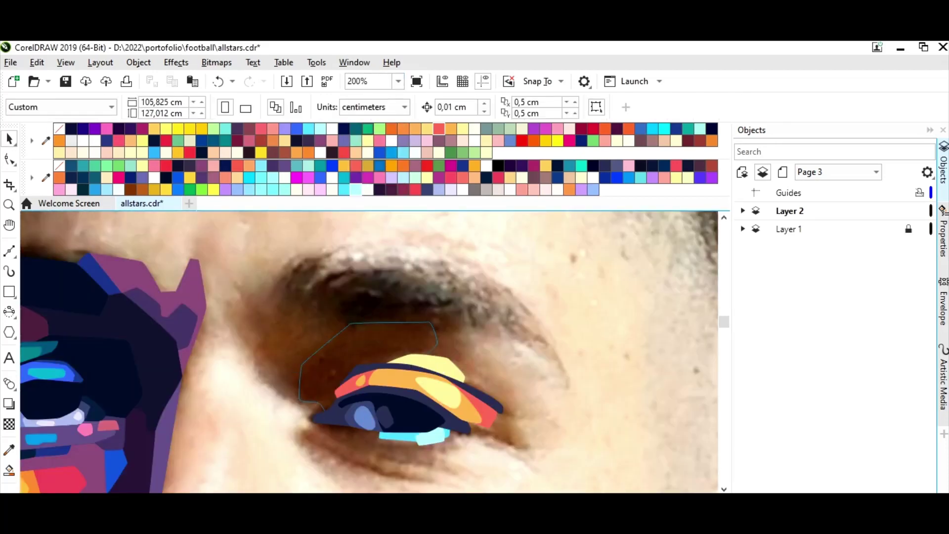
pyautogui.click(300, 381)
pyautogui.click(202, 165)
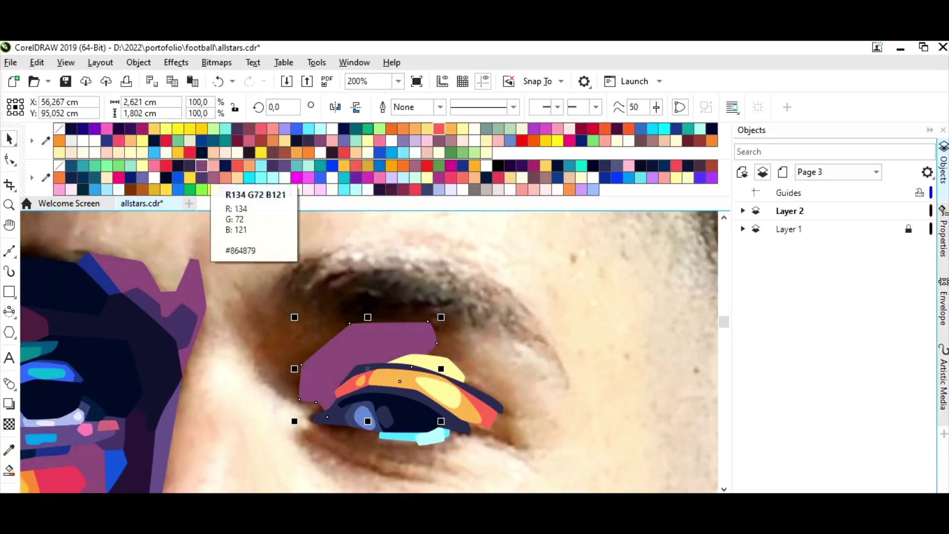
pyautogui.click(202, 177)
pyautogui.press('Escape')
# Trace a four-node shape under the eyebrow and fill it purple
pyautogui.press('space')
pyautogui.click(363, 331)
pyautogui.click(350, 323)
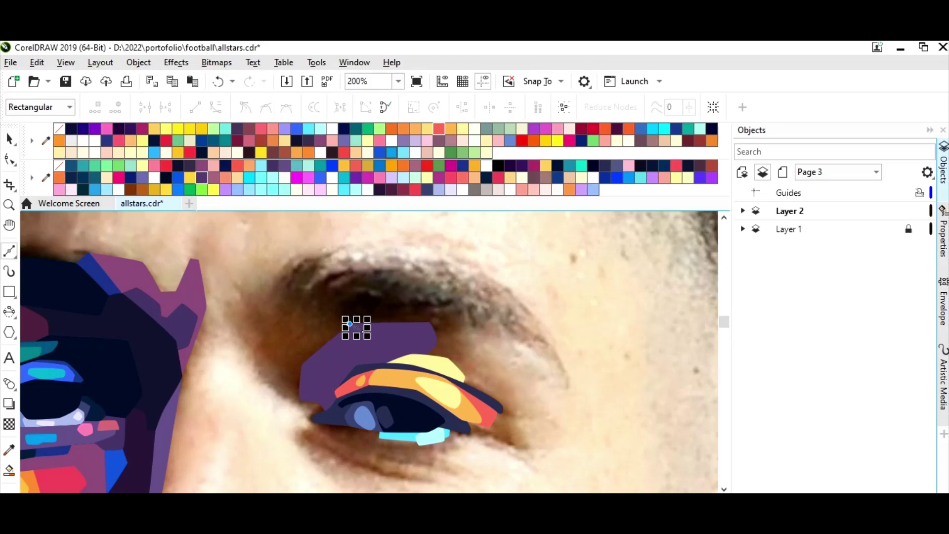
pyautogui.click(285, 301)
pyautogui.click(257, 345)
pyautogui.click(299, 400)
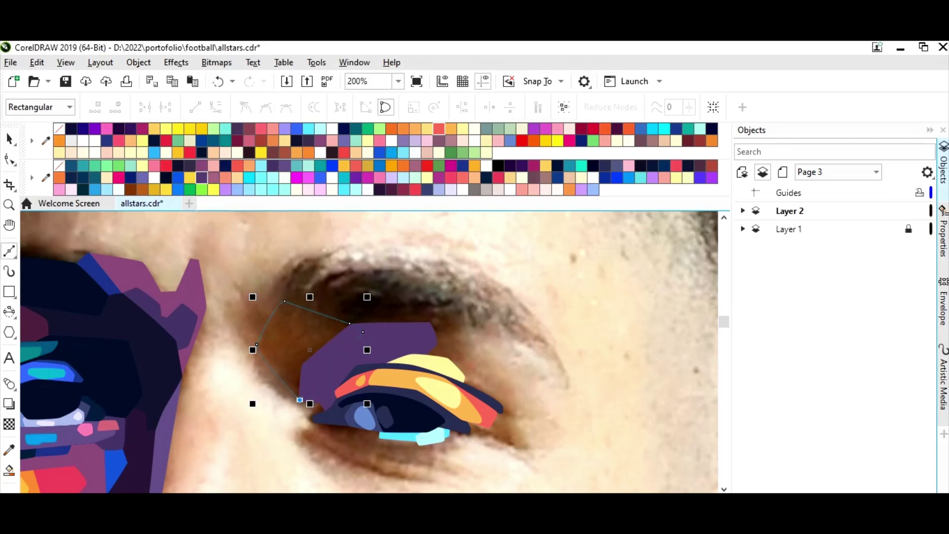
pyautogui.click(202, 166)
# Add a magenta wedge at the eye's outer corner, then zoom in on it
pyautogui.moveTo(461, 433); pyautogui.dragTo(480, 437)
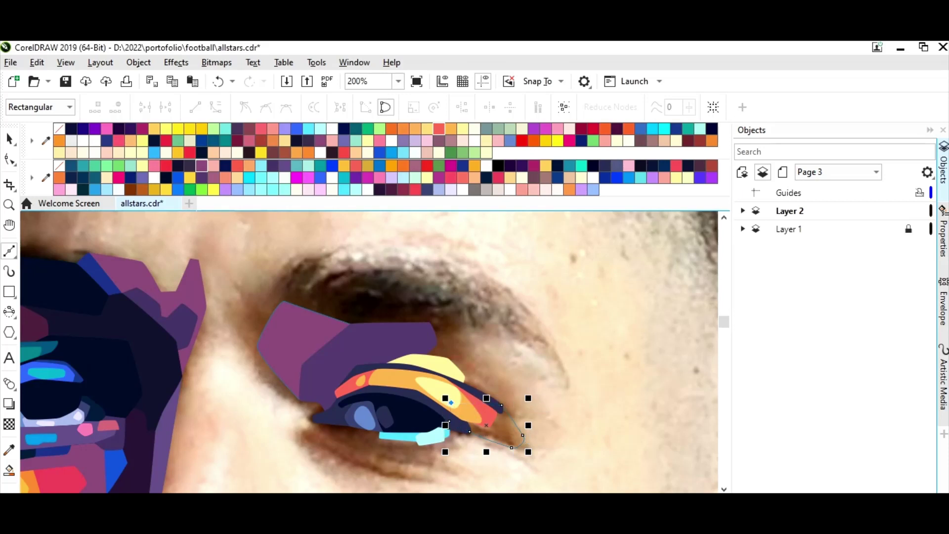
pyautogui.click(439, 177)
pyautogui.click(428, 321)
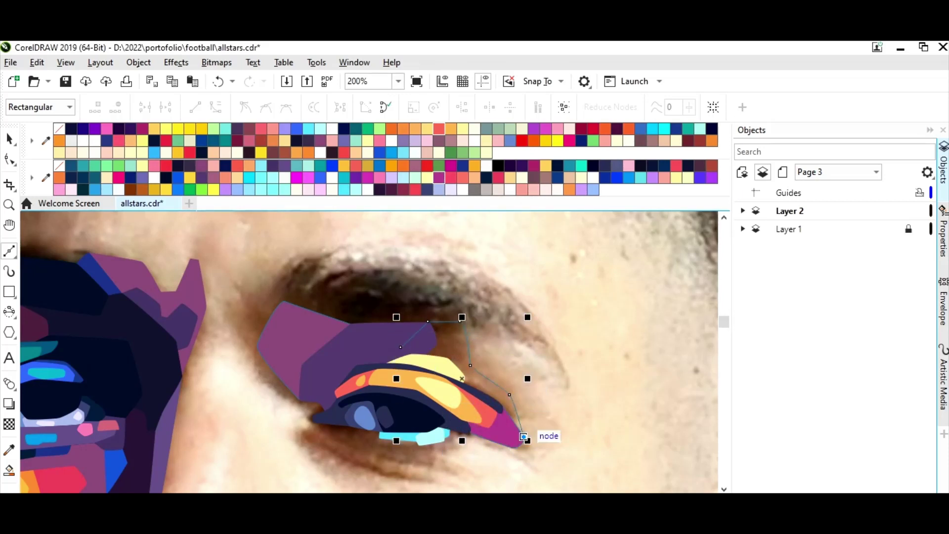
pyautogui.click(525, 437)
pyautogui.press('Escape')
pyautogui.press('z')
pyautogui.click(518, 396)
# Trace a closed, curved outline over the skin past the outer eye corner
pyautogui.press('F10')
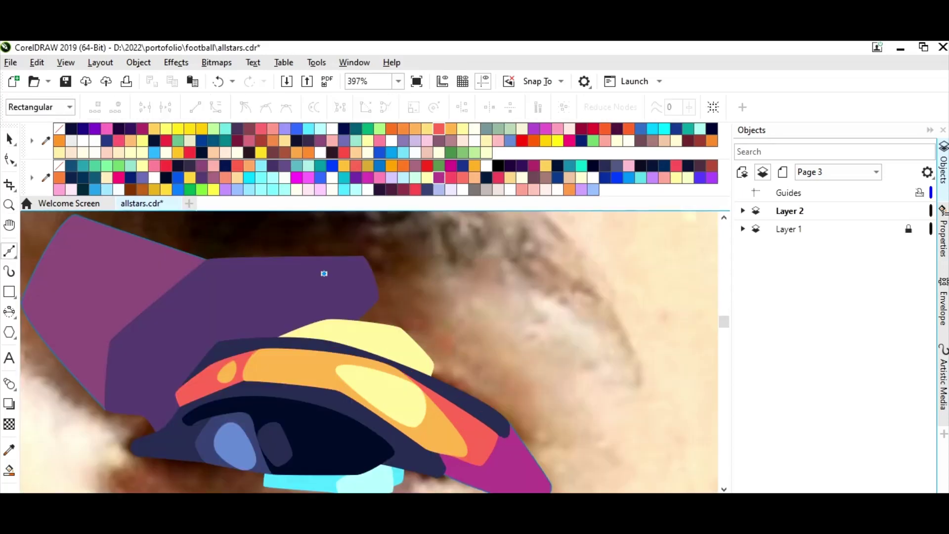
pyautogui.click(427, 262)
pyautogui.click(425, 320)
pyautogui.click(401, 342)
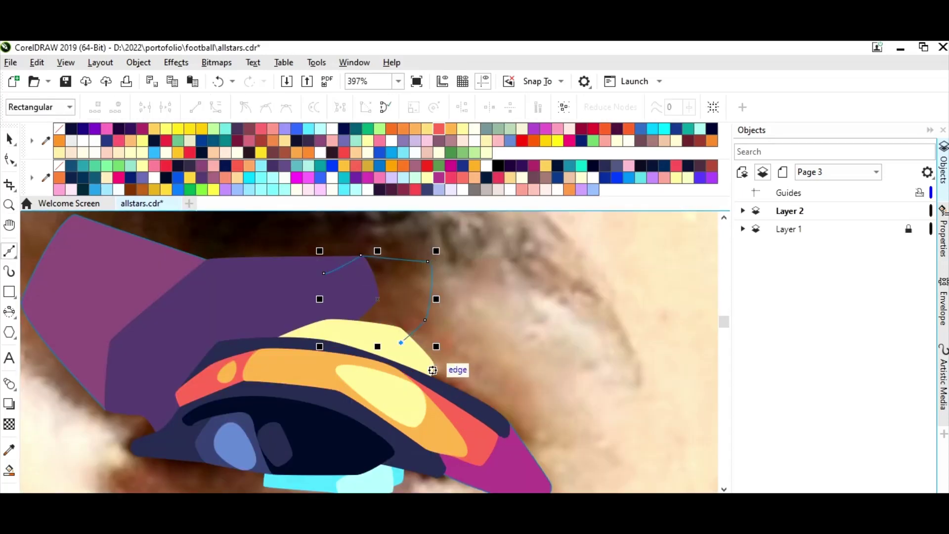
pyautogui.moveTo(434, 364); pyautogui.dragTo(498, 397)
pyautogui.click(531, 402)
pyautogui.click(534, 458)
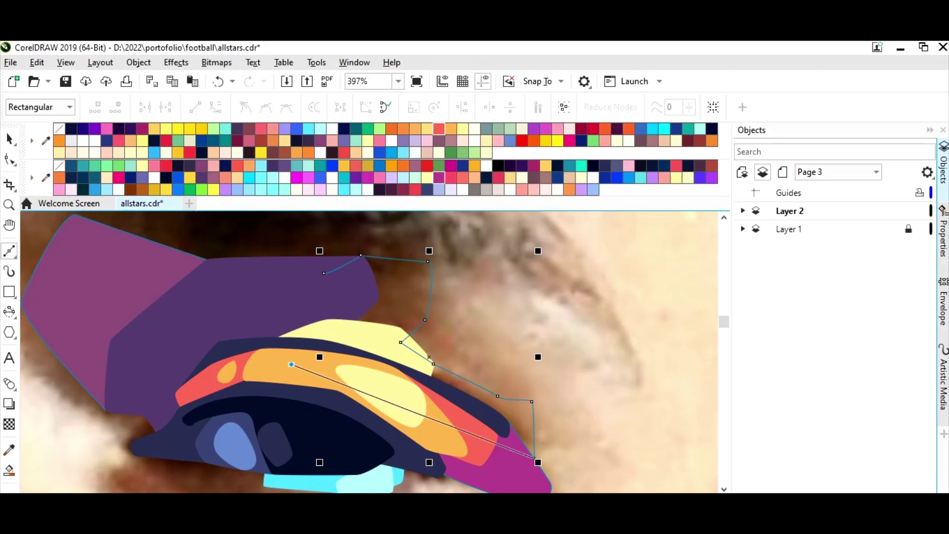
pyautogui.click(291, 364)
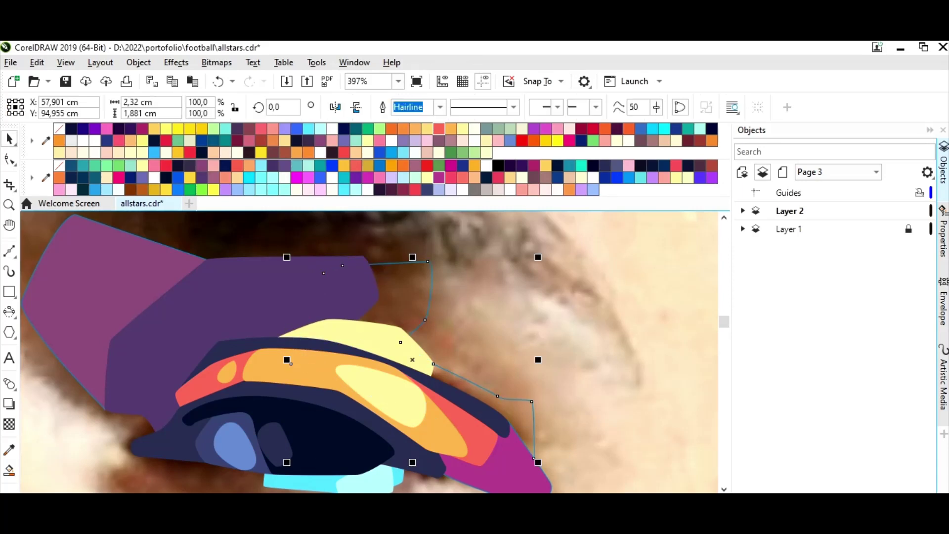
pyautogui.click(605, 331)
pyautogui.click(468, 316)
pyautogui.moveTo(559, 405); pyautogui.dragTo(570, 412)
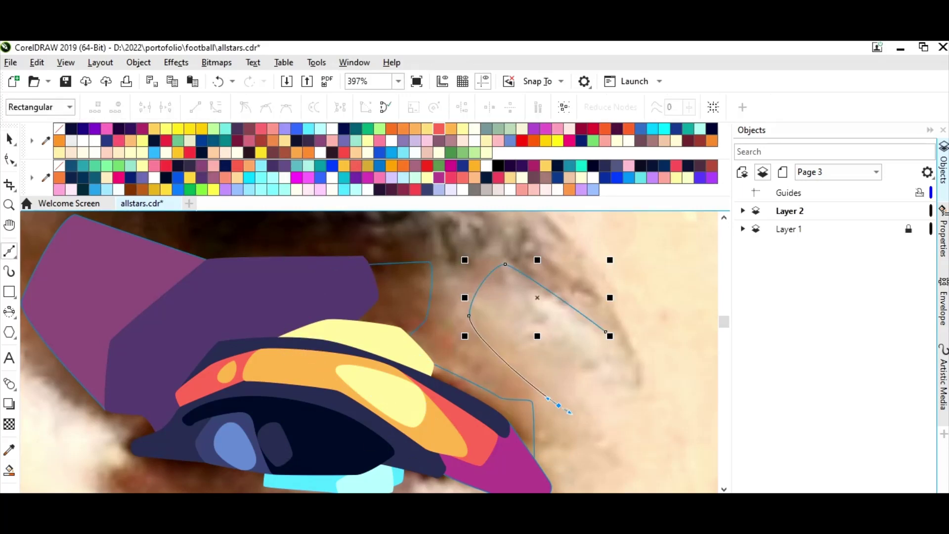
pyautogui.click(606, 331)
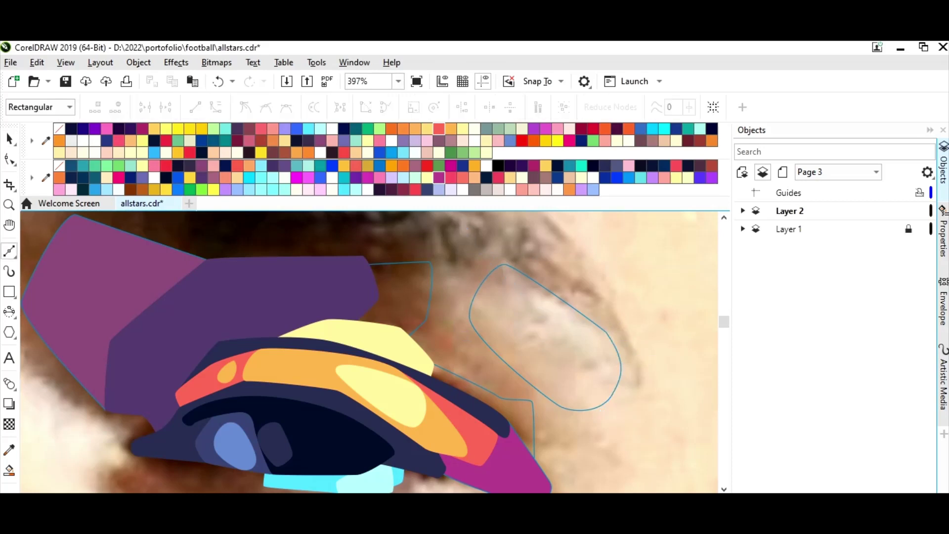
pyautogui.click(605, 331)
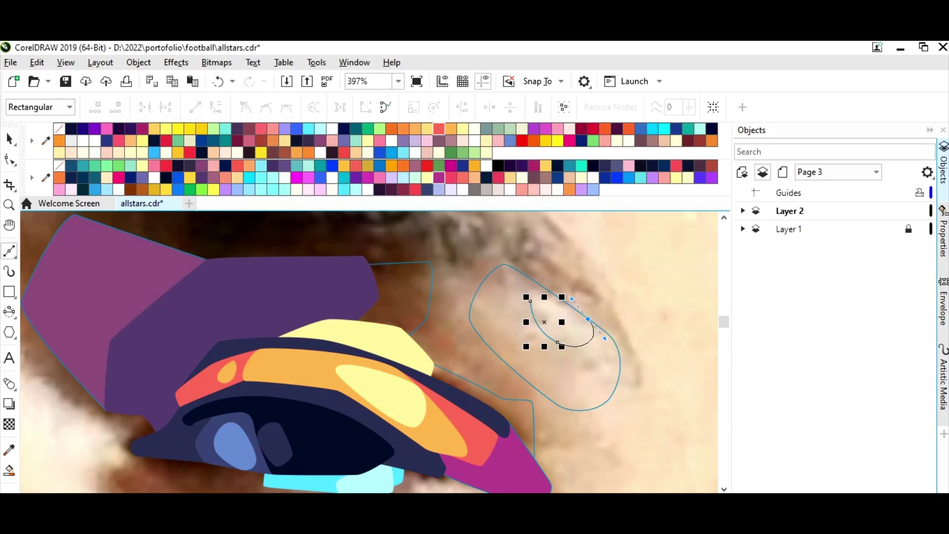
# Trace a small highlight loop inside it and a curved path from the brow toward the eye corner
pyautogui.click(587, 319)
pyautogui.click(531, 300)
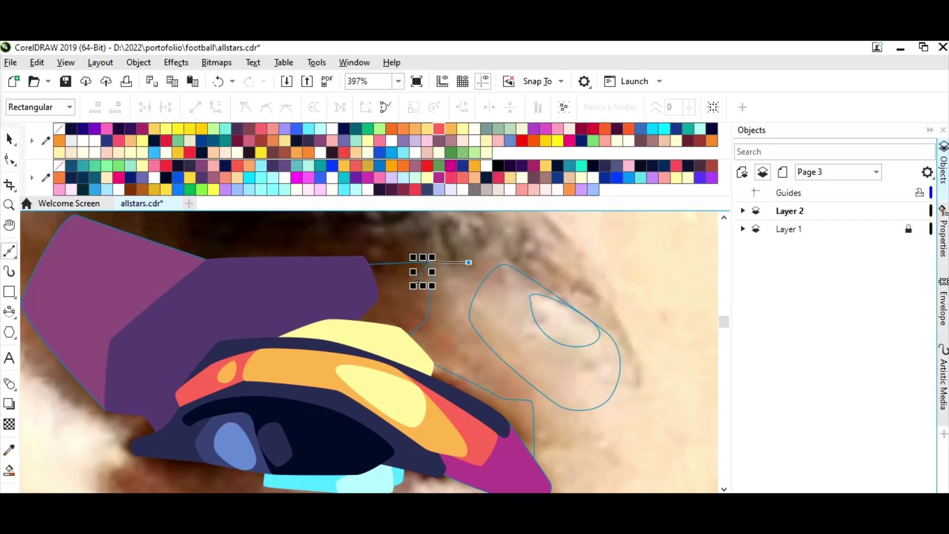
pyautogui.click(469, 262)
pyautogui.click(505, 264)
pyautogui.click(554, 385)
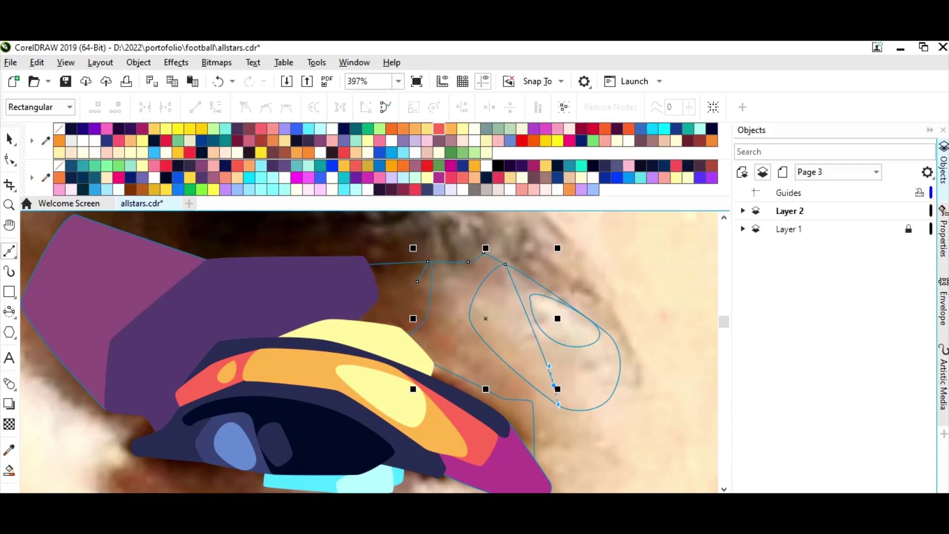
pyautogui.moveTo(578, 403); pyautogui.dragTo(575, 440)
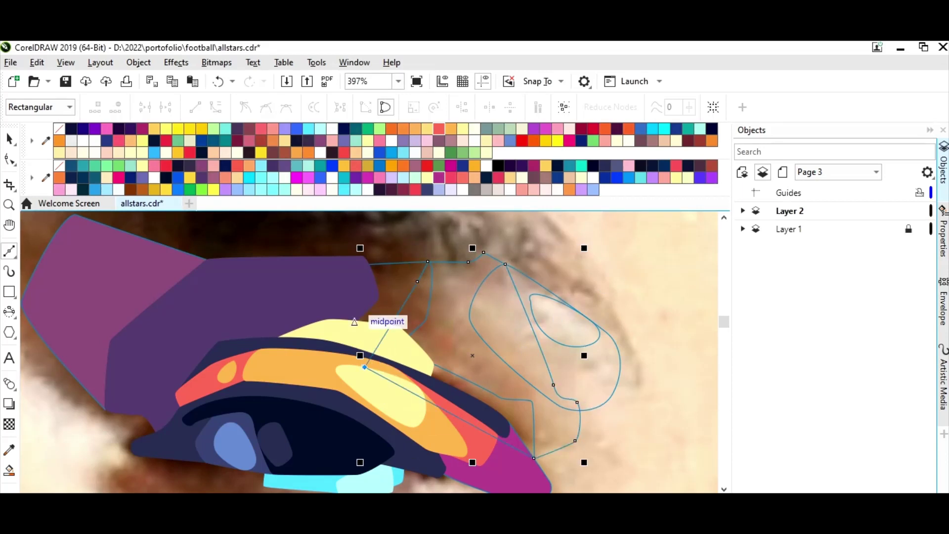
# Trace the closed eyebrow shape above the purple piece, then view at 100%
pyautogui.scroll(2, 314, 268)
pyautogui.click(176, 311)
pyautogui.click(184, 269)
pyautogui.click(243, 255)
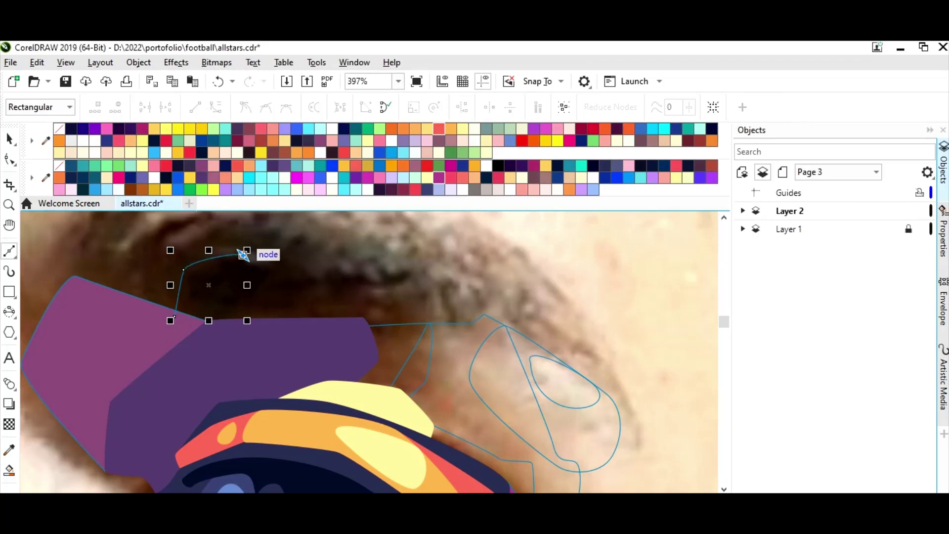
pyautogui.click(268, 268)
pyautogui.click(390, 273)
pyautogui.click(396, 292)
pyautogui.click(356, 327)
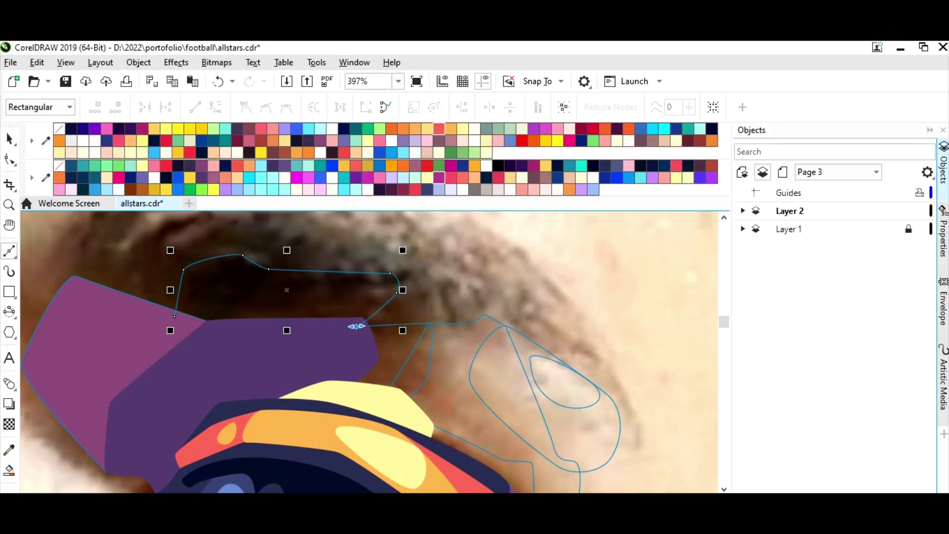
pyautogui.click(274, 366)
pyautogui.click(398, 81)
pyautogui.click(370, 173)
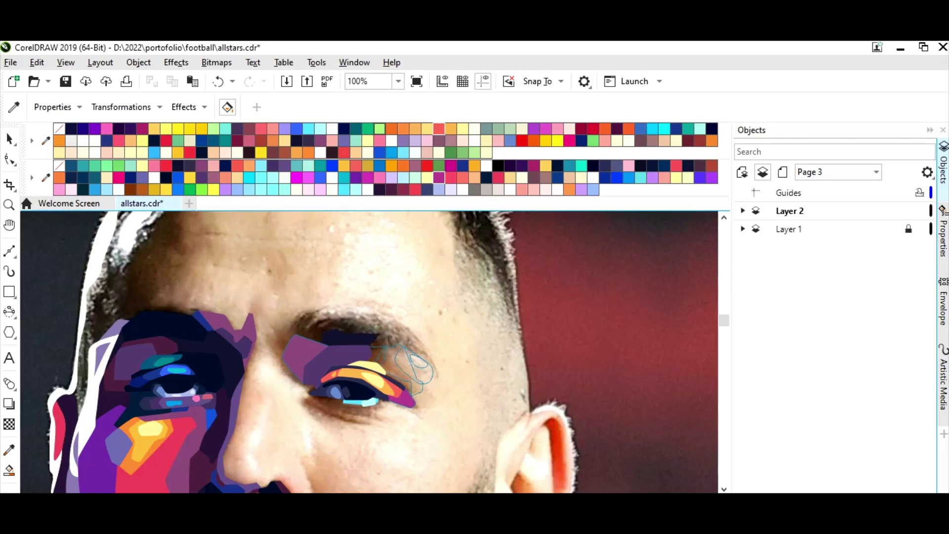
# Fill the two new shapes beside the outer eye corner orange, then zoom back onto the face
pyautogui.click(410, 368)
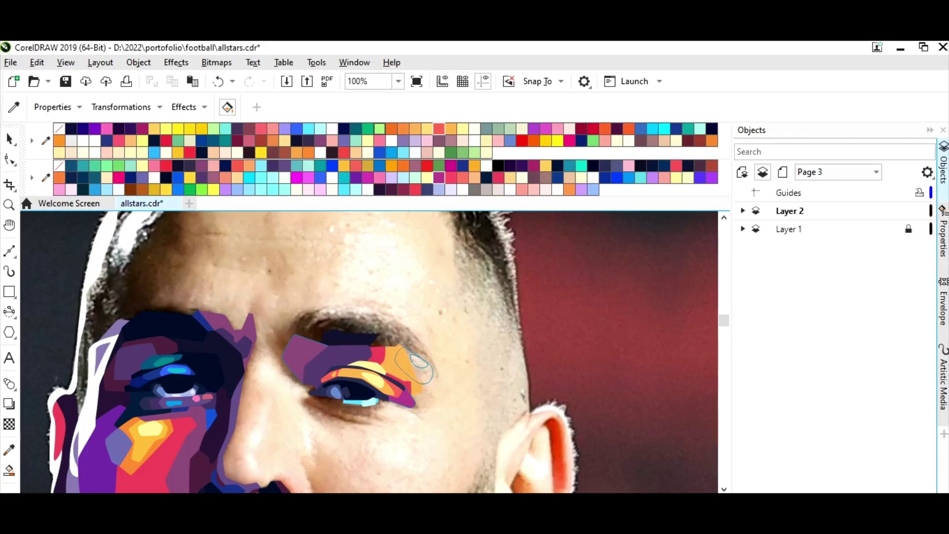
pyautogui.click(425, 372)
pyautogui.press('space')
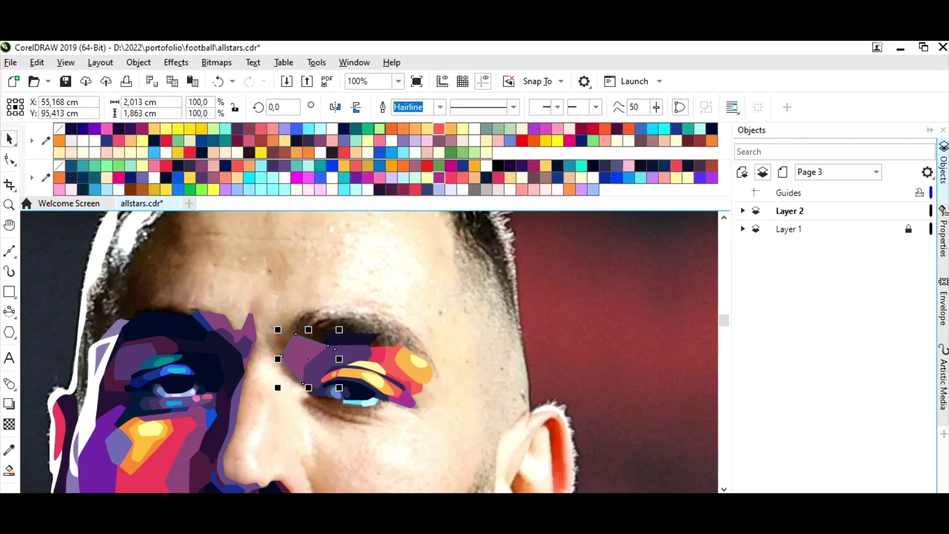
pyautogui.press('Escape')
pyautogui.click(398, 81)
pyautogui.click(366, 111)
pyautogui.press('z')
pyautogui.moveTo(341, 282); pyautogui.dragTo(400, 366)
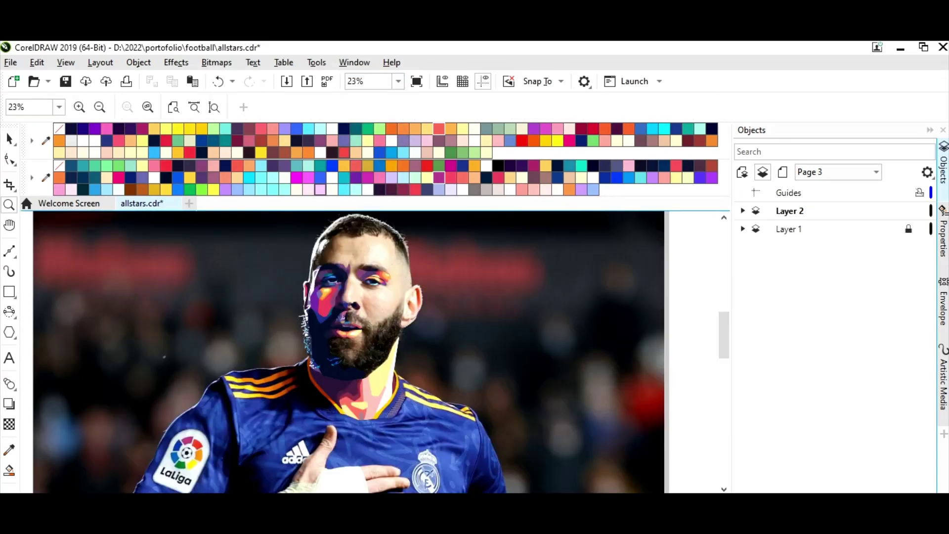
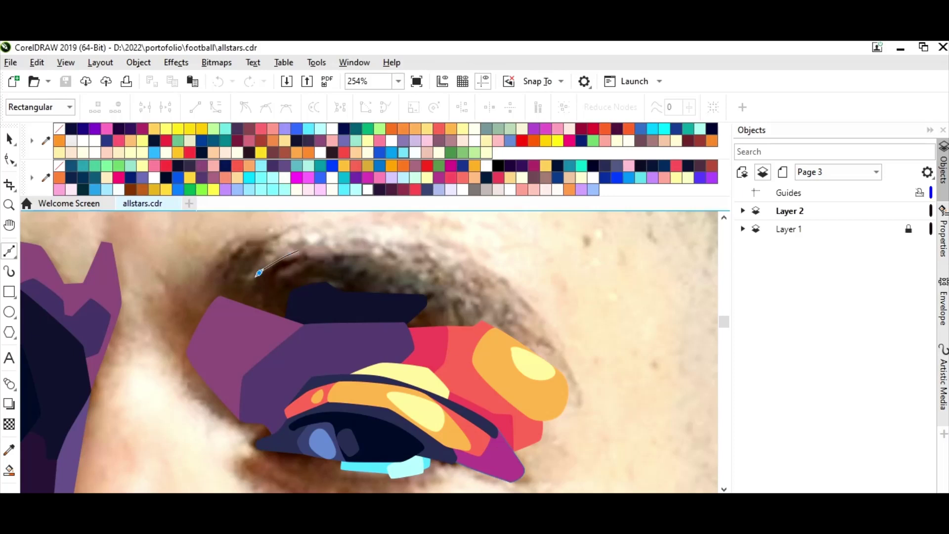
# Continue the curve along the eyelid crease and trace a small closed oval beside it
pyautogui.moveTo(258, 273); pyautogui.dragTo(273, 280)
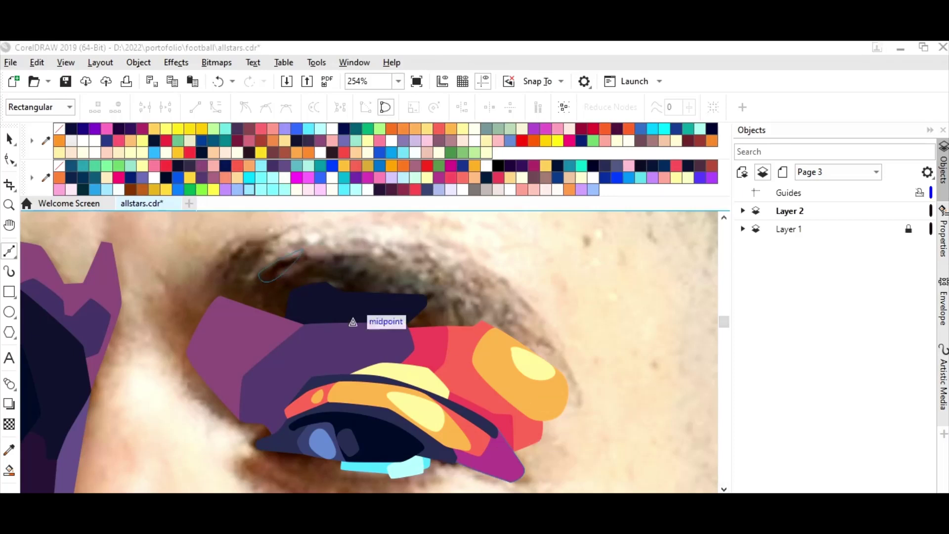
pyautogui.press('z')
pyautogui.moveTo(213, 226); pyautogui.dragTo(241, 280)
pyautogui.press('F10')
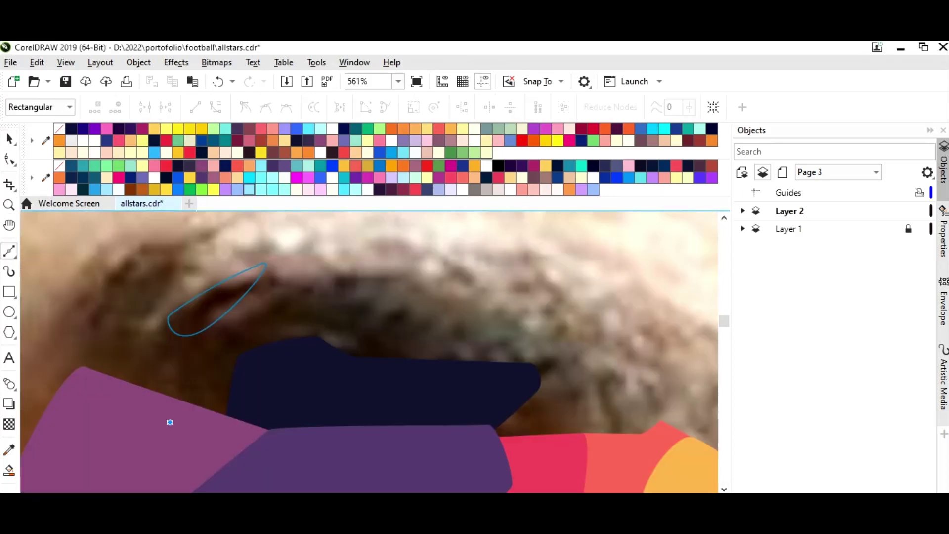
pyautogui.click(152, 364)
pyautogui.click(249, 272)
pyautogui.click(403, 308)
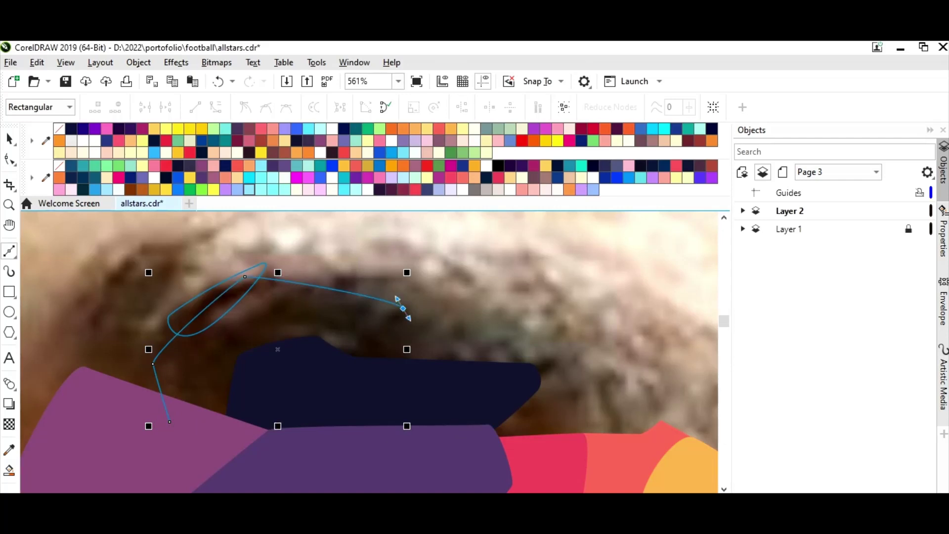
pyautogui.moveTo(96, 307)
pyautogui.mouseDown()
pyautogui.moveTo(135, 253)
pyautogui.moveTo(159, 248)
pyautogui.mouseUp()
pyautogui.moveTo(182, 267)
pyautogui.mouseDown()
pyautogui.moveTo(176, 287)
pyautogui.moveTo(123, 317)
pyautogui.mouseUp()
pyautogui.click(96, 307)
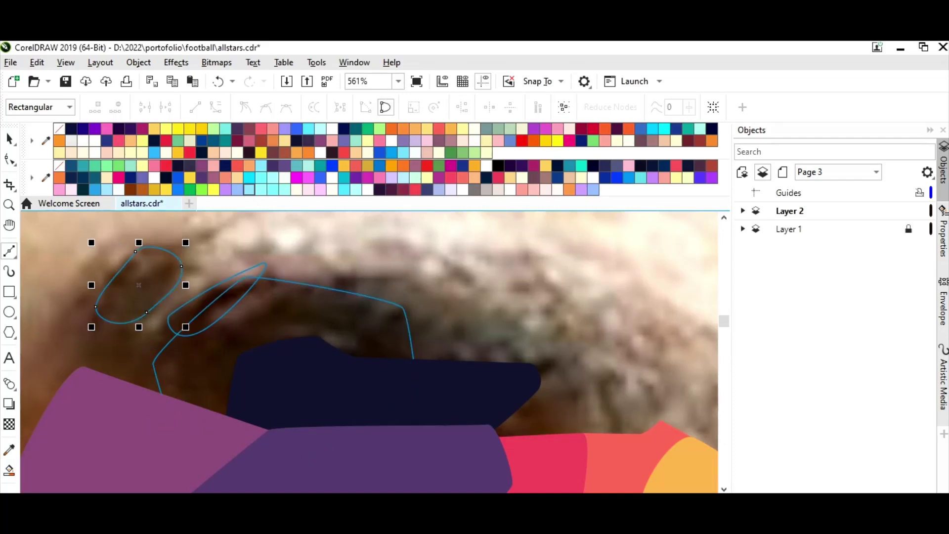
# Trace a polygon at the eyelid's outer end, then undo its last points
pyautogui.click(519, 387)
pyautogui.click(551, 355)
pyautogui.click(591, 390)
pyautogui.click(580, 455)
pyautogui.click(494, 458)
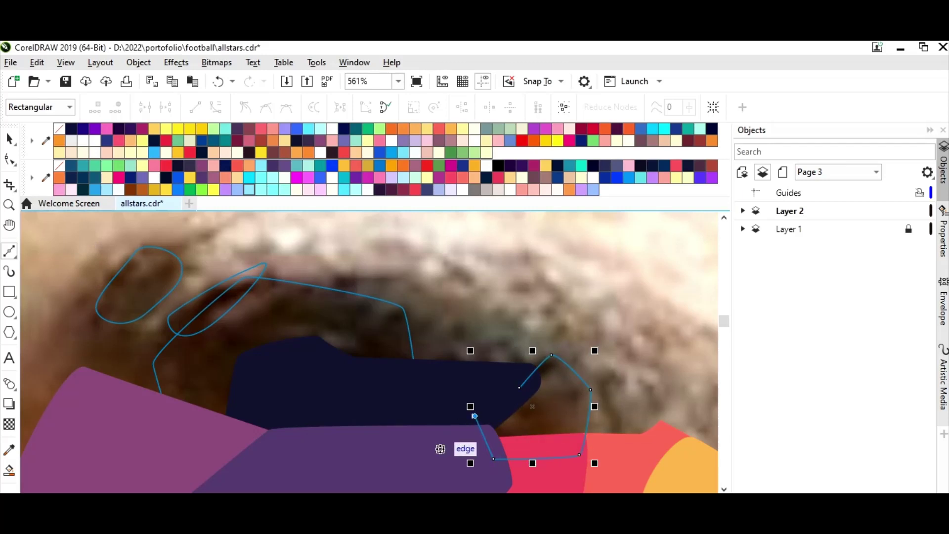
pyautogui.click(398, 81)
pyautogui.click(366, 193)
pyautogui.hotkey('ctrl', 'z')
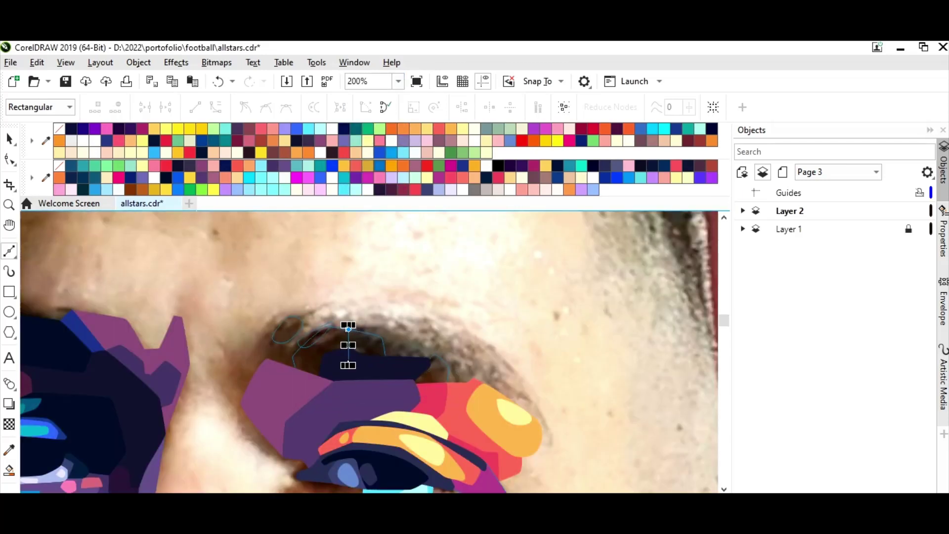
pyautogui.hotkey('ctrl', 'z')
pyautogui.hotkey('ctrl', 'z')
# Extend the outline along the upper eyelid and down toward the eye
pyautogui.click(404, 328)
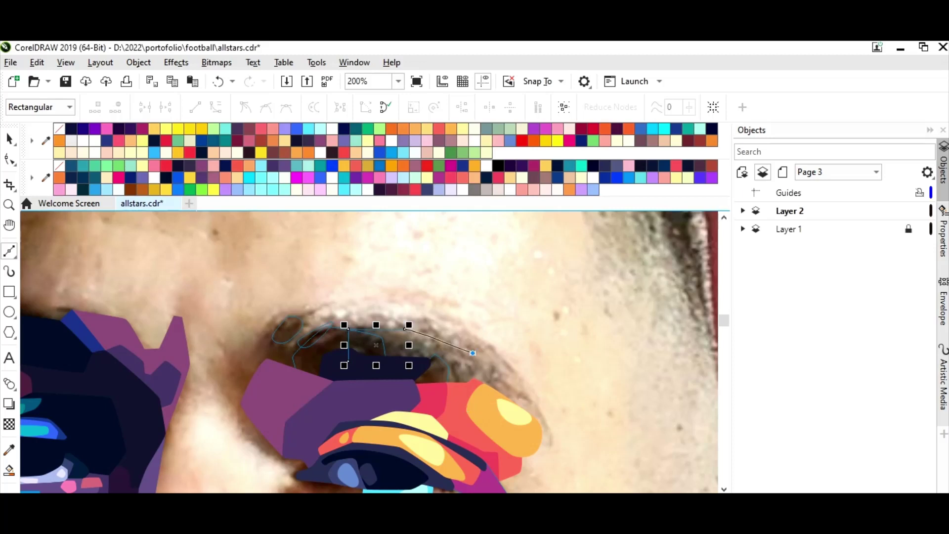
pyautogui.click(473, 352)
pyautogui.click(474, 377)
pyautogui.click(466, 405)
pyautogui.click(383, 414)
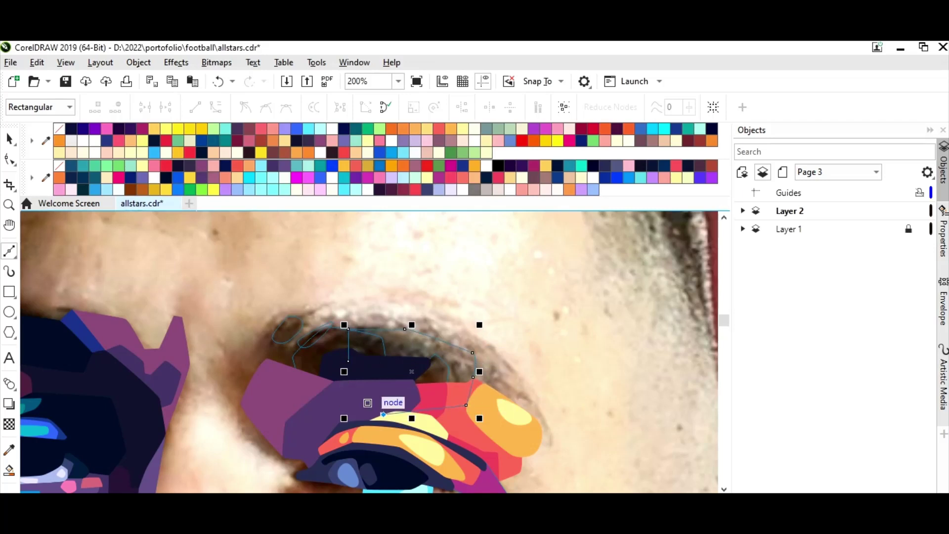
# Trace a closed shape at the inner eye corner running down beside the nose
pyautogui.click(269, 320)
pyautogui.click(250, 344)
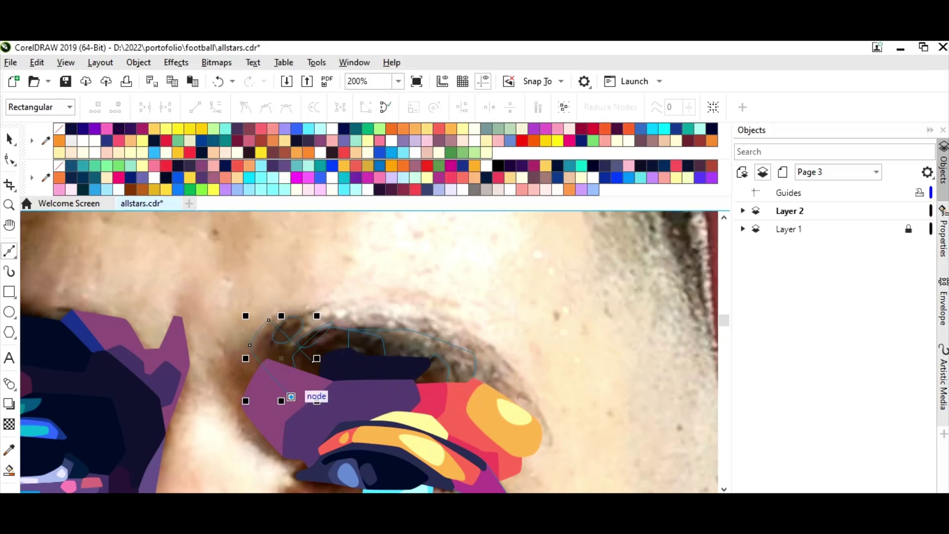
pyautogui.click(293, 445)
pyautogui.click(282, 456)
pyautogui.click(240, 433)
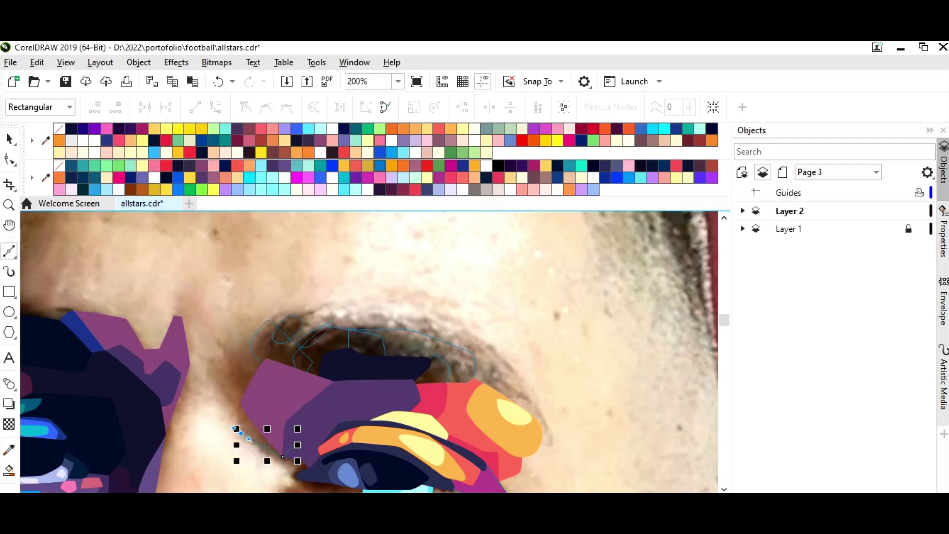
pyautogui.click(206, 352)
pyautogui.click(264, 336)
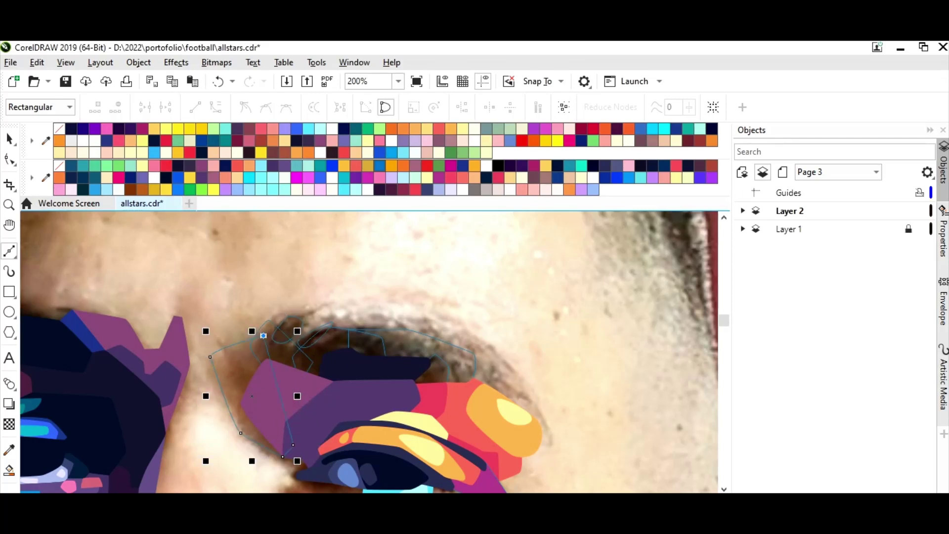
# Trace and close the outline along the top and outer edge of the eyelid
pyautogui.click(374, 317)
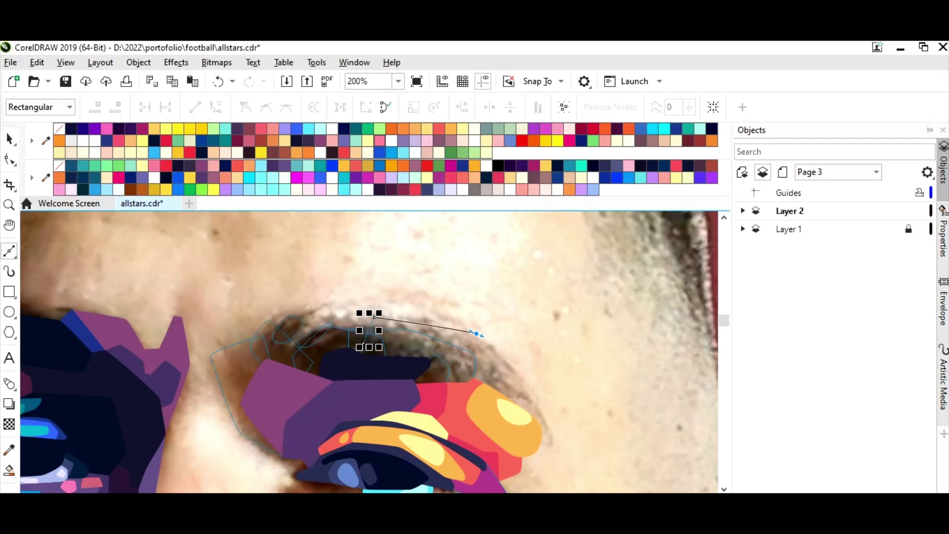
pyautogui.click(476, 334)
pyautogui.click(544, 413)
pyautogui.hotkey('ctrl', 'z')
pyautogui.click(544, 413)
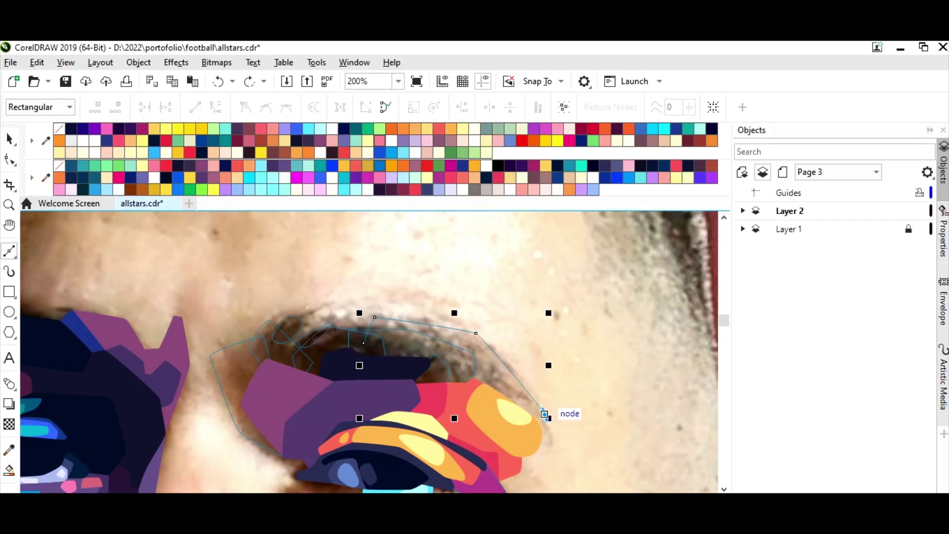
pyautogui.click(542, 436)
pyautogui.click(398, 81)
pyautogui.click(364, 111)
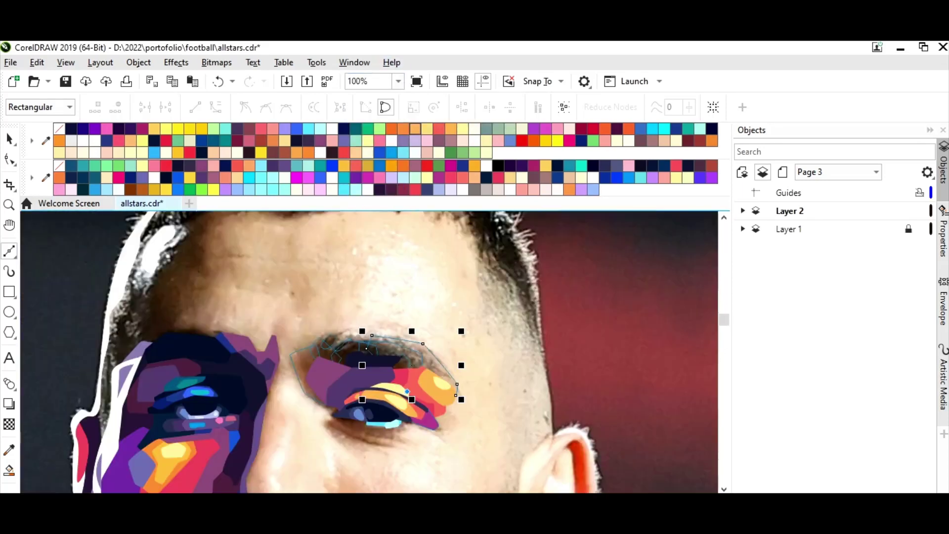
pyautogui.press('space')
pyautogui.press('Escape')
# Fill the shape above the eye dark purple, the inner brow shape blue and the inner corner teal
pyautogui.scroll(3, 252, 387)
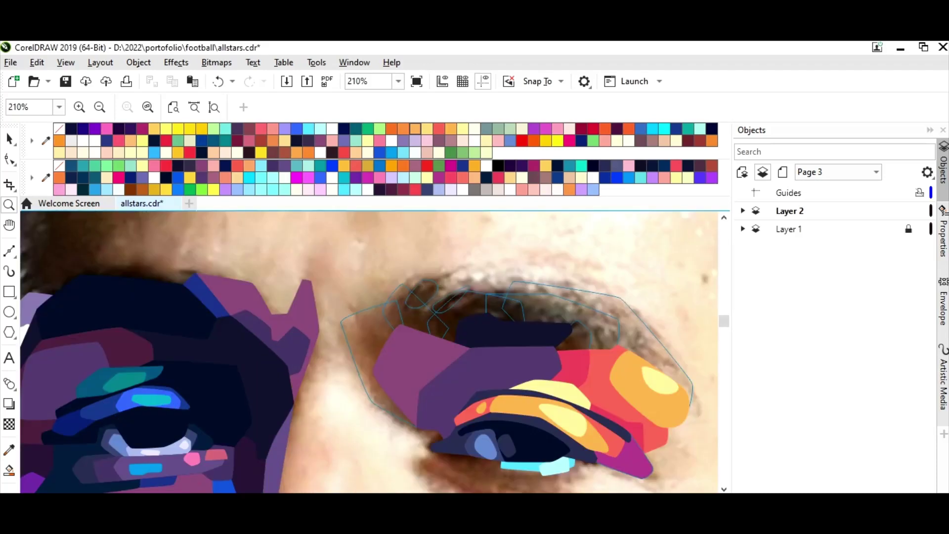
pyautogui.click(443, 305)
pyautogui.click(272, 166)
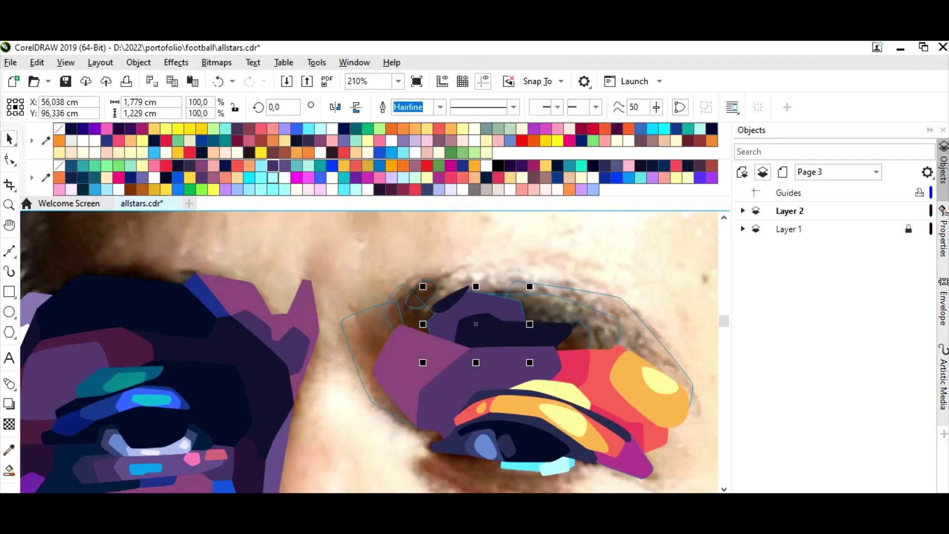
pyautogui.press('i')
pyautogui.click(395, 309)
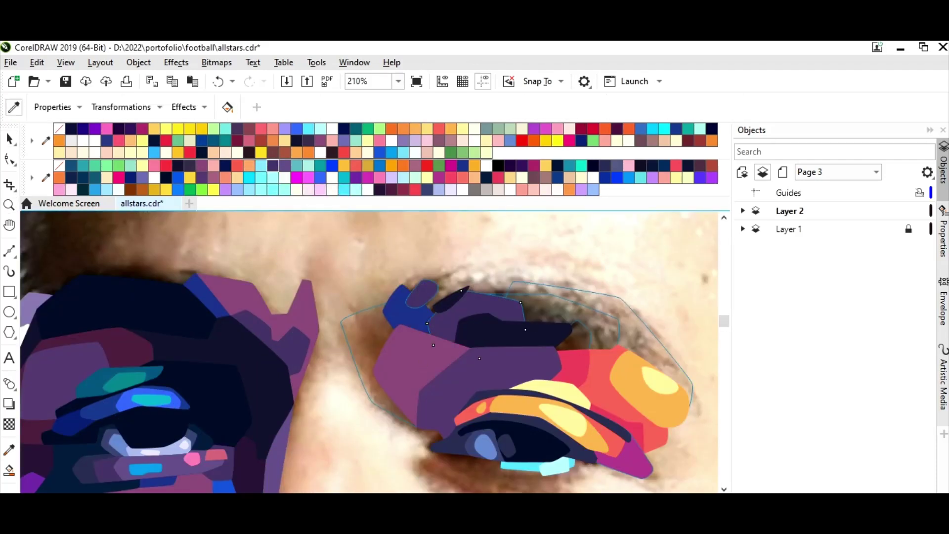
pyautogui.press('space')
pyautogui.press('Tab')
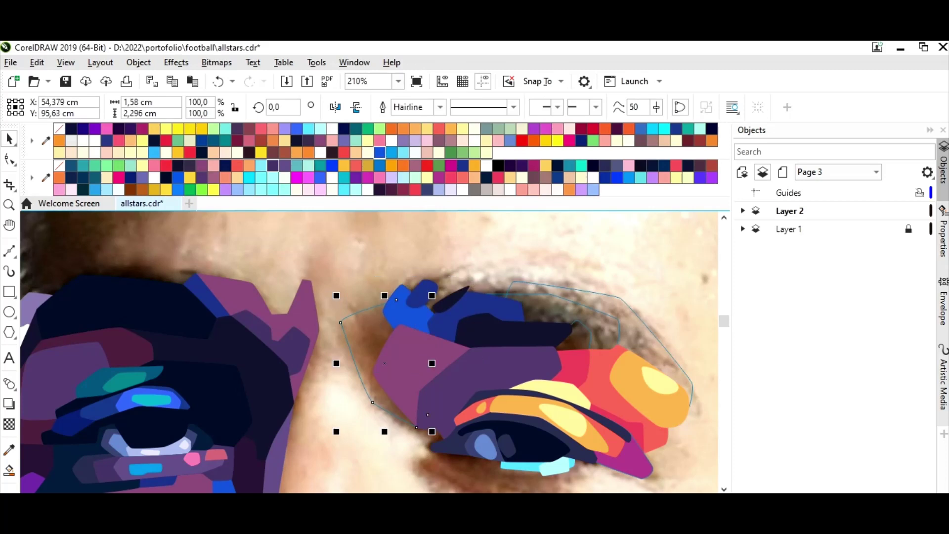
pyautogui.click(320, 166)
# Copy sampled colours onto the eyelid shapes, making them blue and purple
pyautogui.press('i')
pyautogui.click(574, 336)
pyautogui.press('space')
pyautogui.press('Tab')
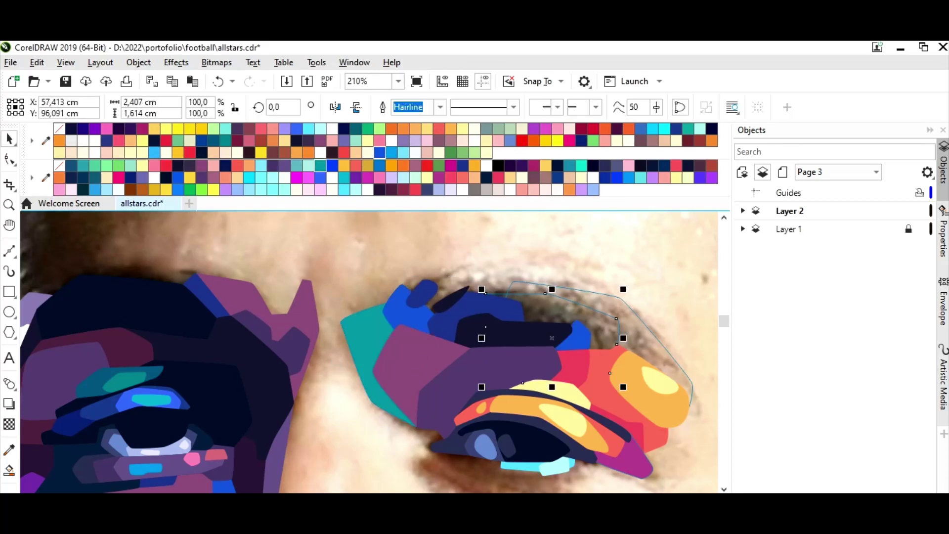
pyautogui.press('i')
pyautogui.click(554, 316)
pyautogui.press('space')
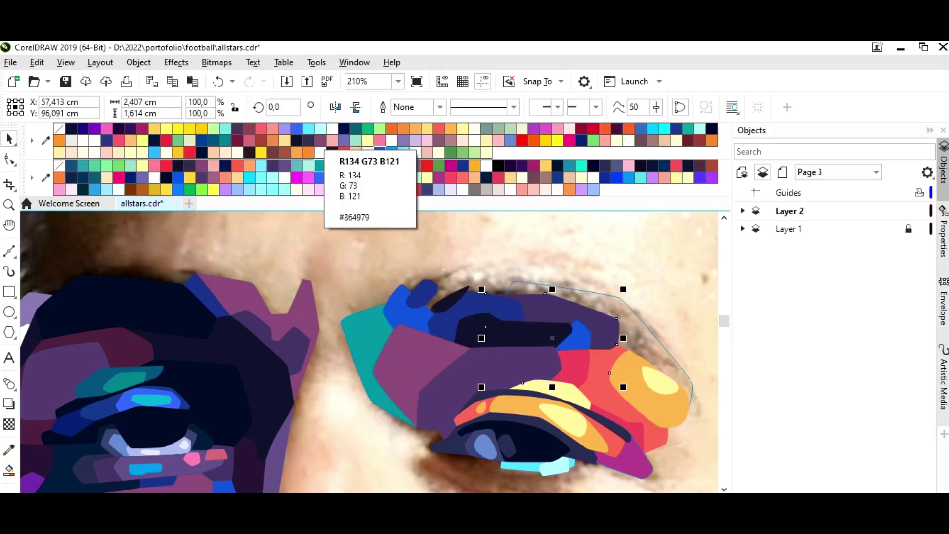
pyautogui.click(321, 140)
# Fill the outer eyelid shape orange then pink, and recolour the inner corner shape pink
pyautogui.press('Tab')
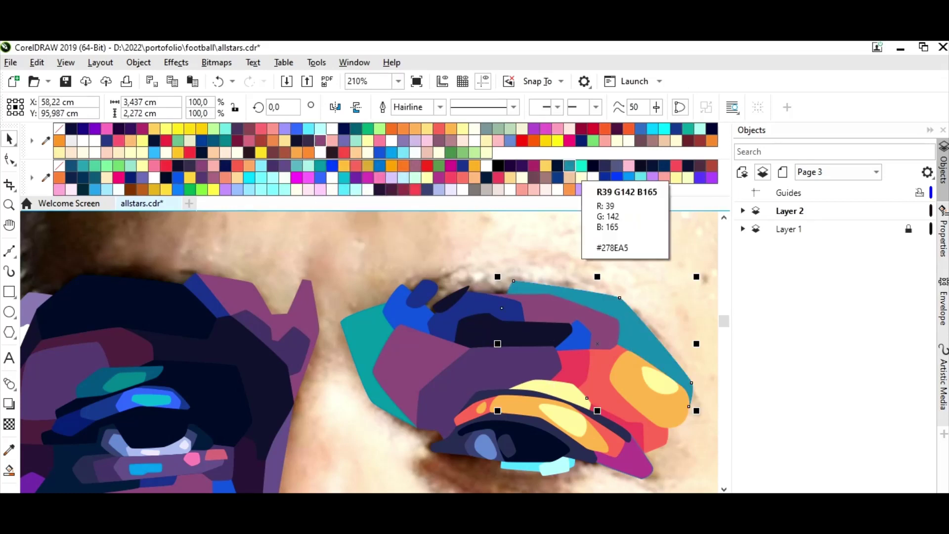
pyautogui.click(570, 190)
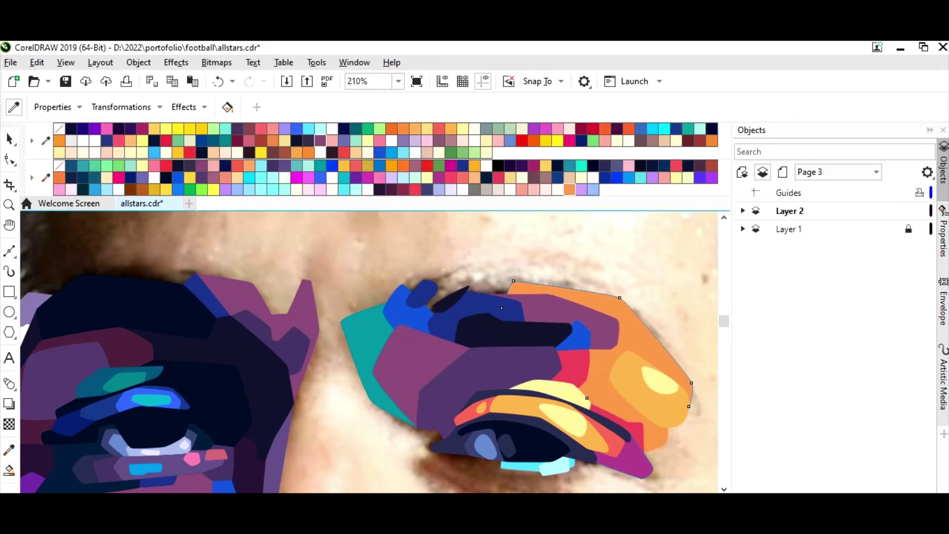
pyautogui.click(248, 140)
pyautogui.press('Tab')
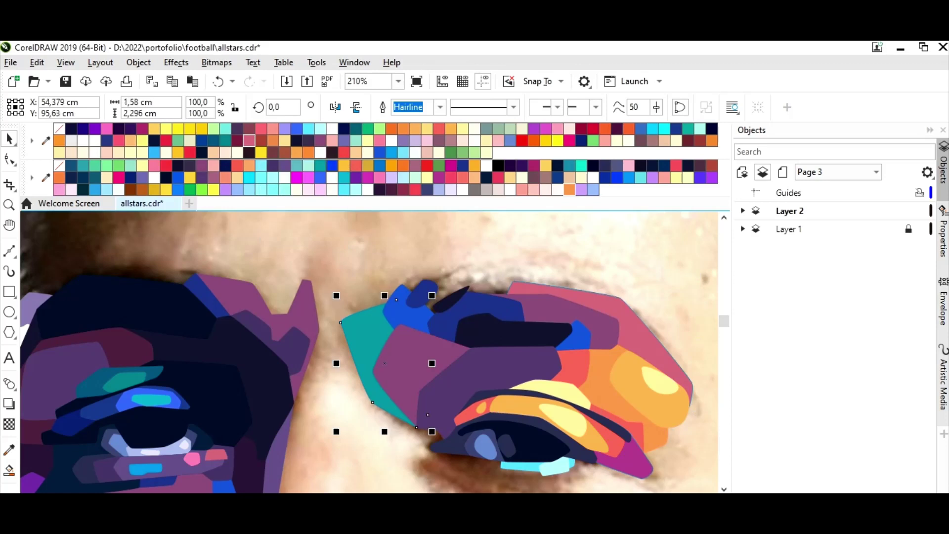
pyautogui.click(249, 143)
# Zoom in on the right eye and make the shape beside it golden orange
pyautogui.click(398, 81)
pyautogui.click(363, 115)
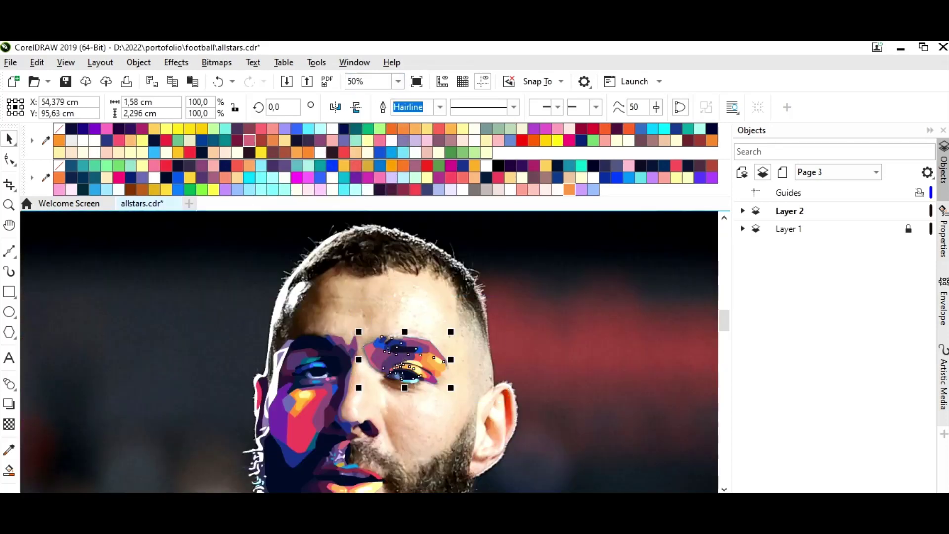
pyautogui.press('Escape')
pyautogui.press('z')
pyautogui.moveTo(324, 325); pyautogui.dragTo(507, 399)
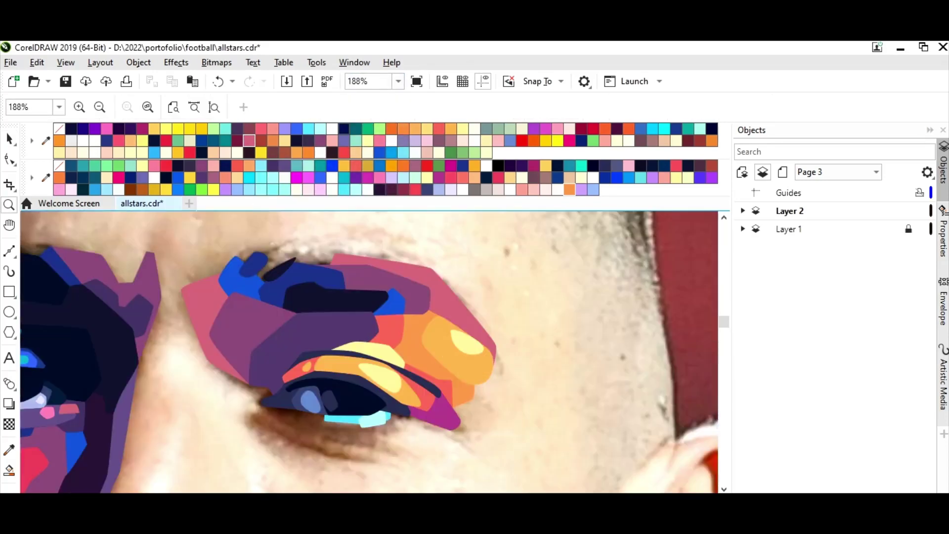
pyautogui.press('i')
pyautogui.click(391, 328)
pyautogui.click(435, 356)
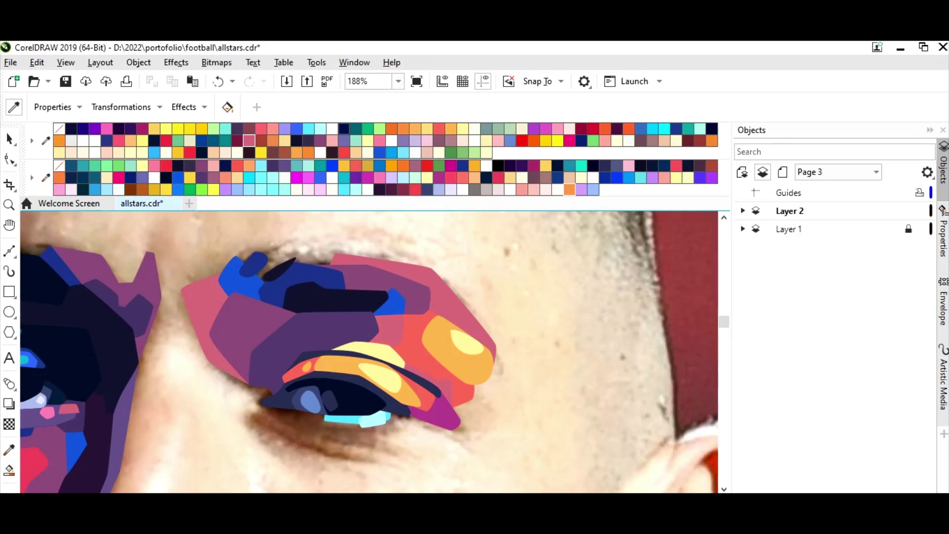
pyautogui.click(367, 166)
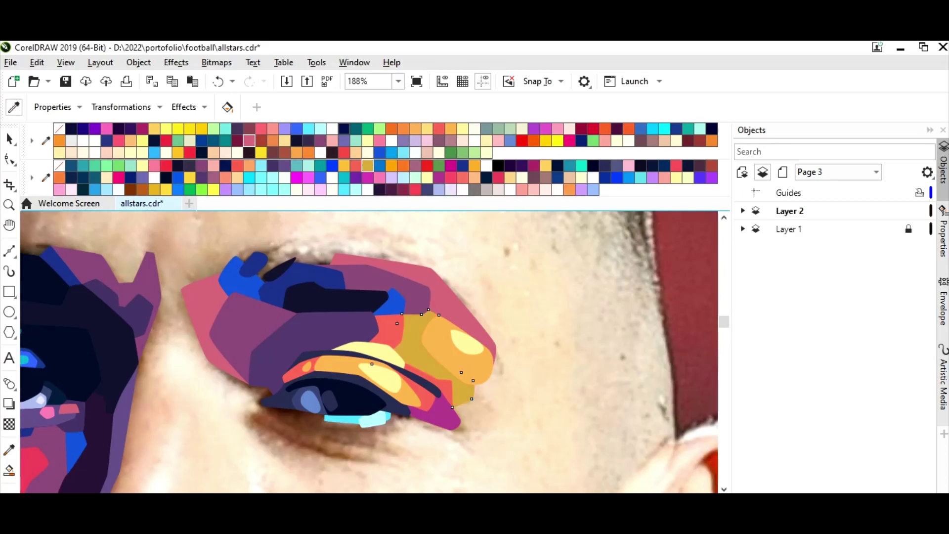
# Try light green on the eye-corner shape, undo it, and give it a sampled golden fill
pyautogui.press('space')
pyautogui.click(356, 190)
pyautogui.click(582, 165)
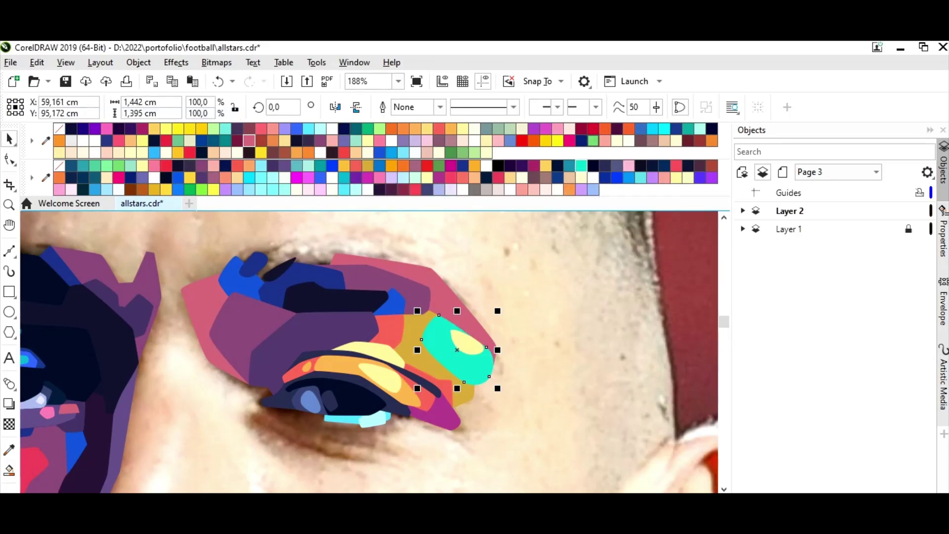
pyautogui.click(594, 140)
pyautogui.hotkey('ctrl', 'z')
pyautogui.press('Escape')
pyautogui.press('i')
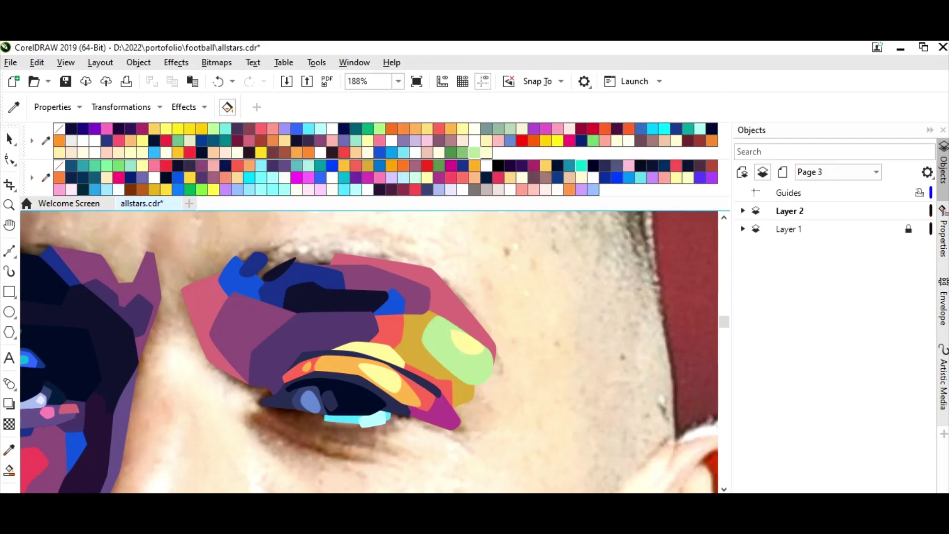
pyautogui.click(398, 82)
pyautogui.click(354, 158)
# Fill a small shape over the eye light teal
pyautogui.press('space')
pyautogui.click(365, 343)
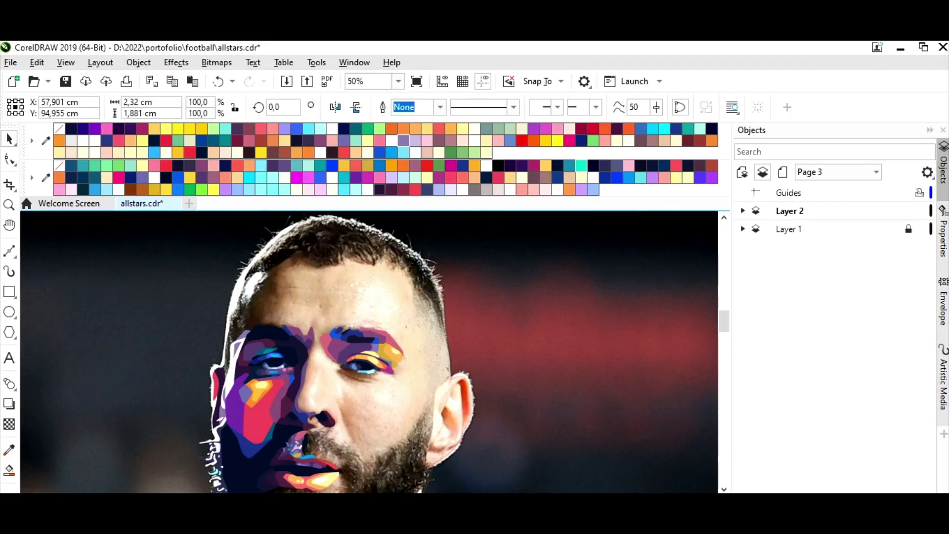
pyautogui.click(377, 345)
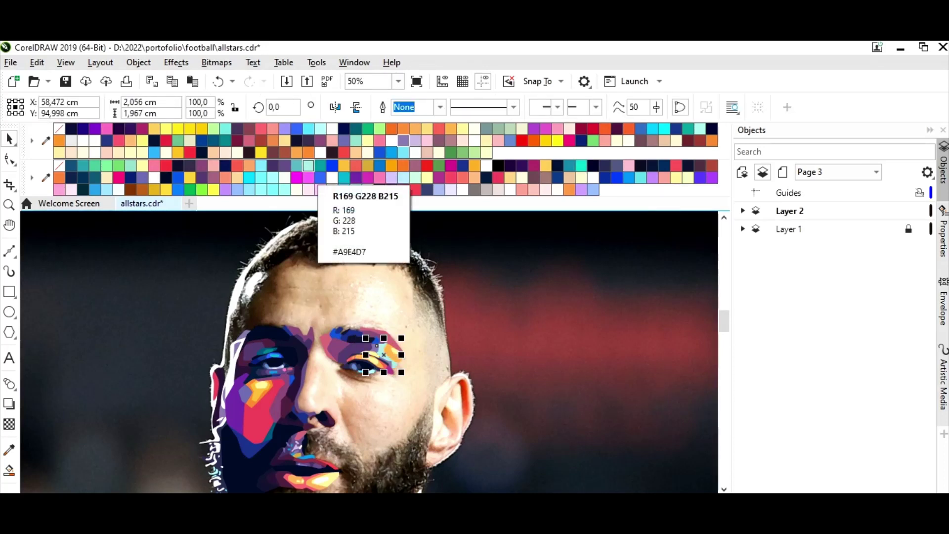
pyautogui.click(296, 166)
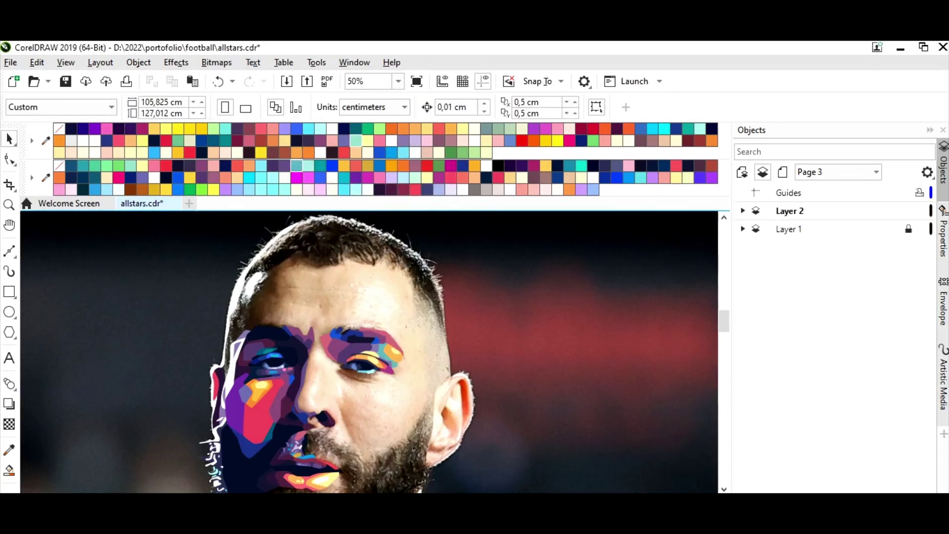
pyautogui.click(400, 352)
pyautogui.press('Escape')
# Save the portrait file
pyautogui.hotkey('ctrl', 's')
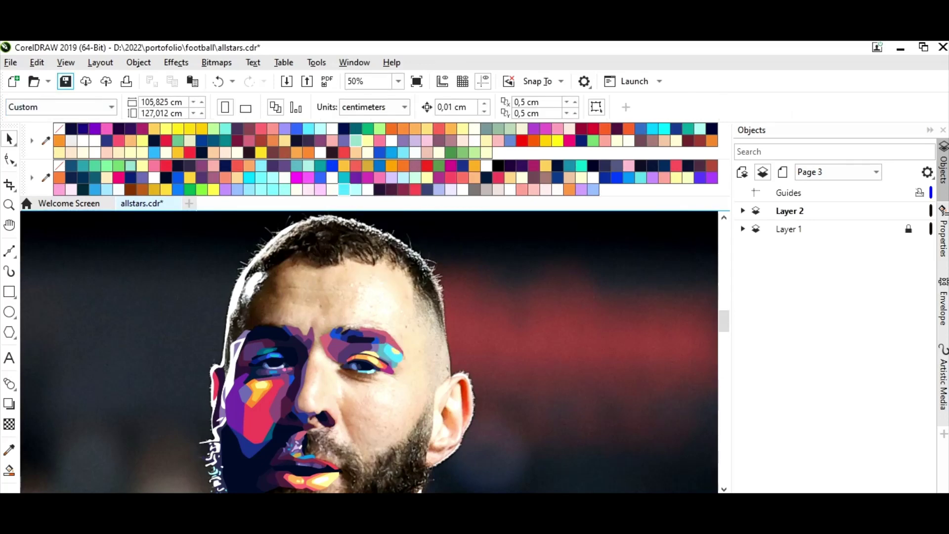
pyautogui.press('z')
pyautogui.moveTo(331, 342); pyautogui.dragTo(401, 411)
# Zoom in under the eye and draw a small closed loop path there
pyautogui.moveTo(250, 349); pyautogui.dragTo(459, 418)
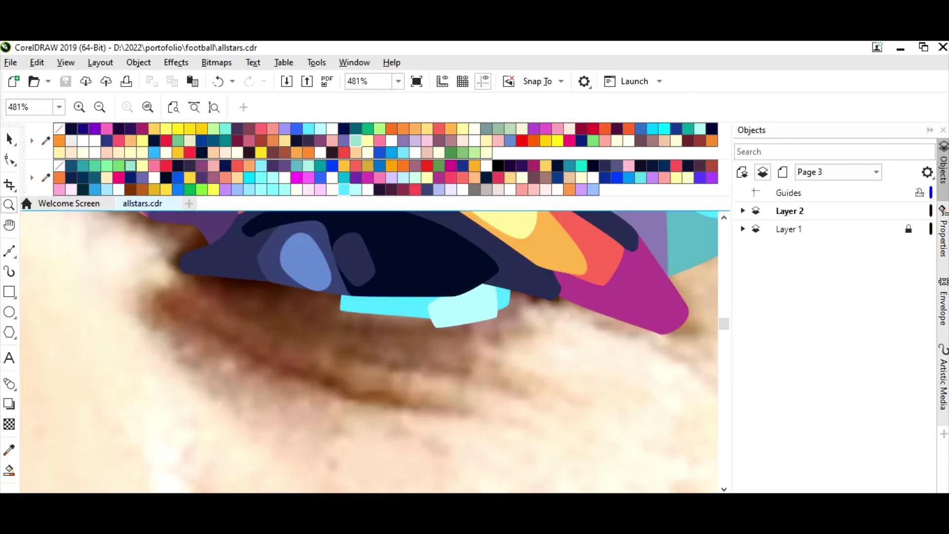
pyautogui.press('F5')
pyautogui.click(178, 314)
pyautogui.click(375, 410)
pyautogui.moveTo(382, 392); pyautogui.dragTo(396, 392)
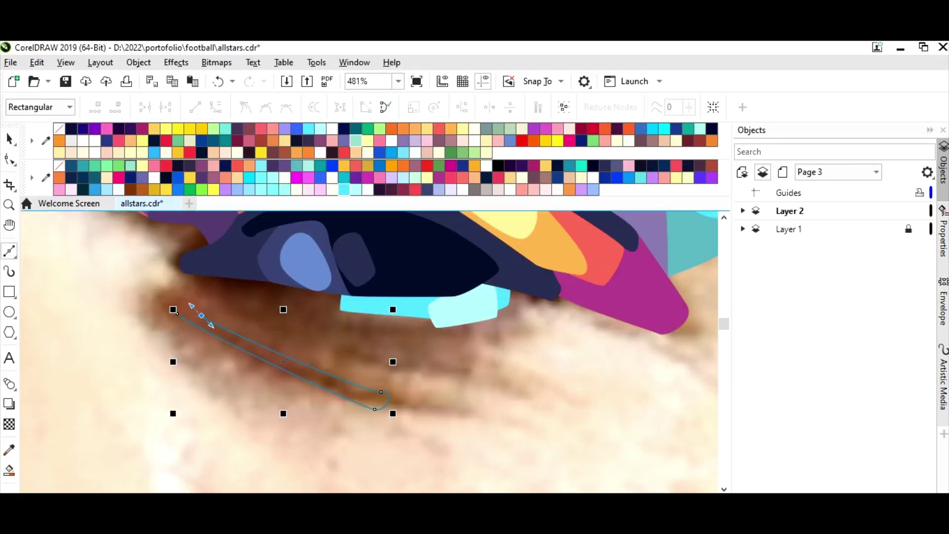
pyautogui.moveTo(212, 325); pyautogui.dragTo(181, 286)
# Trace a closed outline along the lower eyelid toward the inner eye corner
pyautogui.click(189, 273)
pyautogui.moveTo(242, 307); pyautogui.dragTo(250, 308)
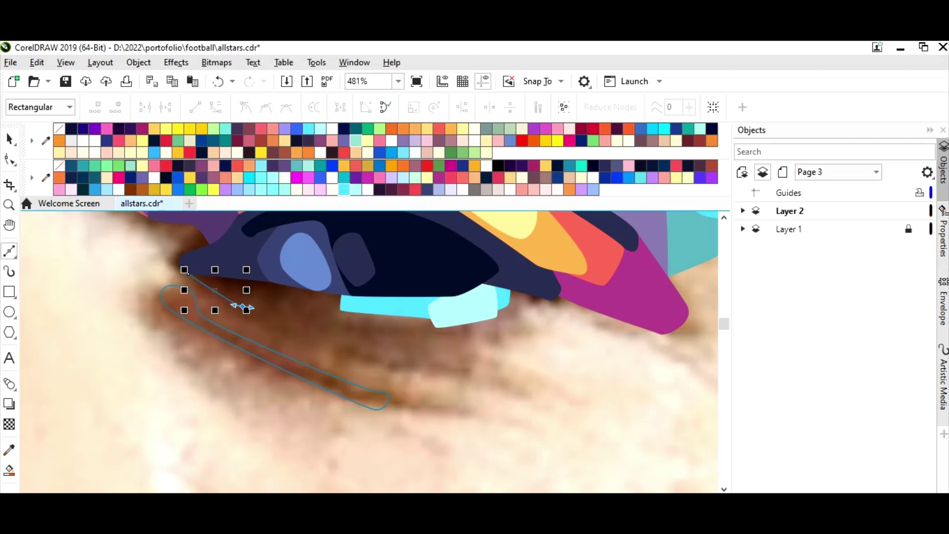
pyautogui.click(302, 302)
pyautogui.click(322, 274)
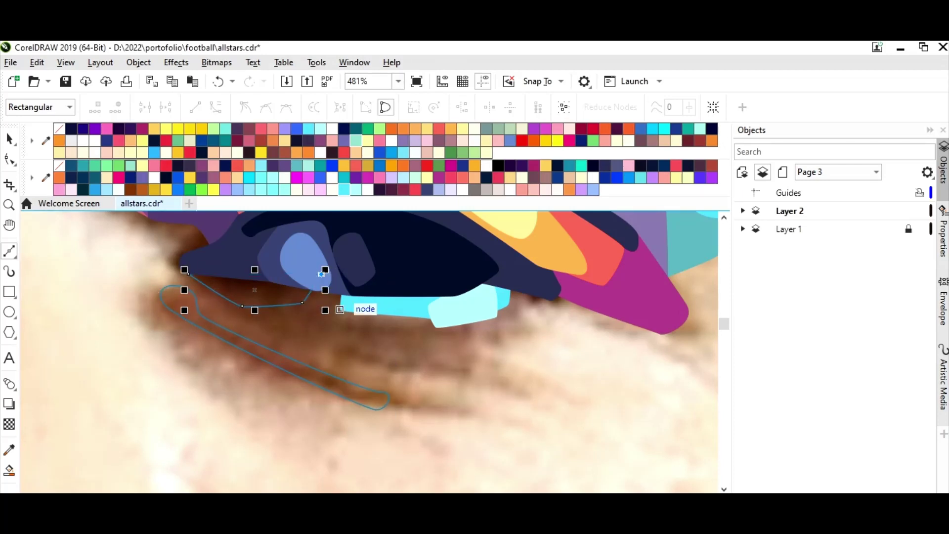
pyautogui.moveTo(333, 317); pyautogui.dragTo(322, 334)
pyautogui.click(323, 381)
pyautogui.click(173, 327)
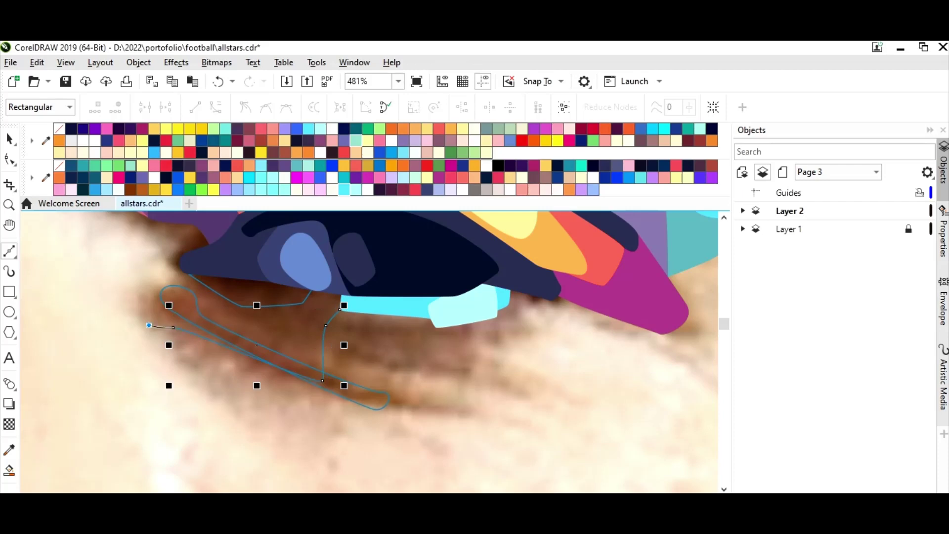
pyautogui.click(145, 290)
pyautogui.click(181, 269)
# Trace a small shape at the inner eye corner
pyautogui.click(366, 274)
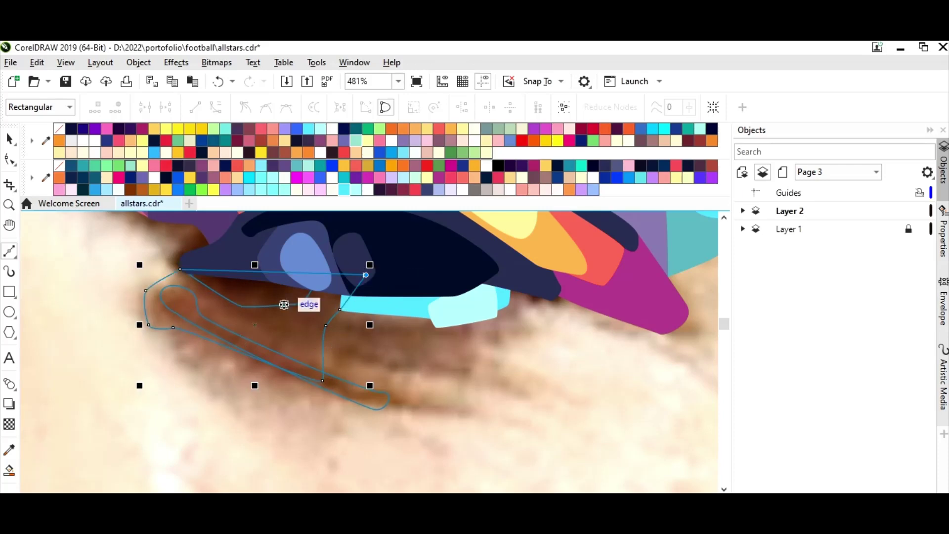
pyautogui.click(168, 263)
pyautogui.click(148, 217)
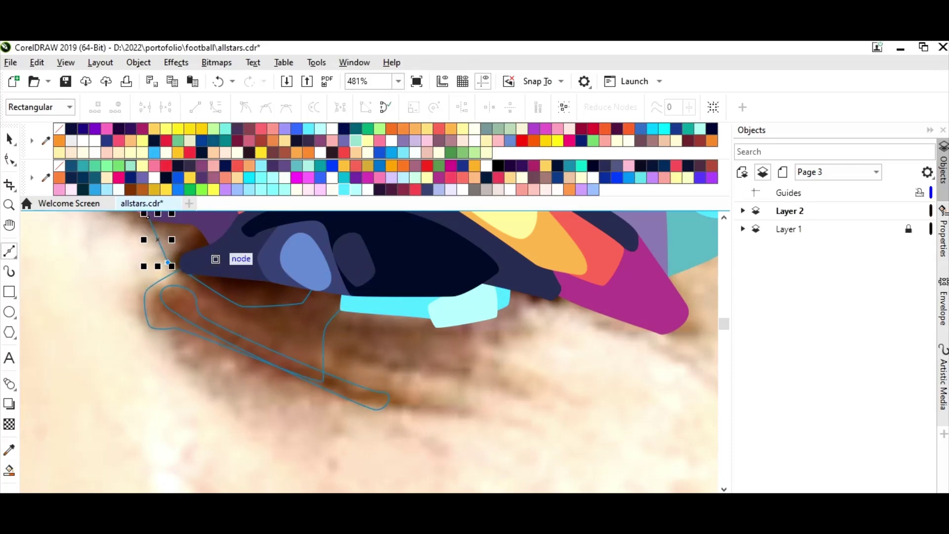
pyautogui.click(216, 259)
pyautogui.scroll(2, 216, 260)
pyautogui.click(197, 242)
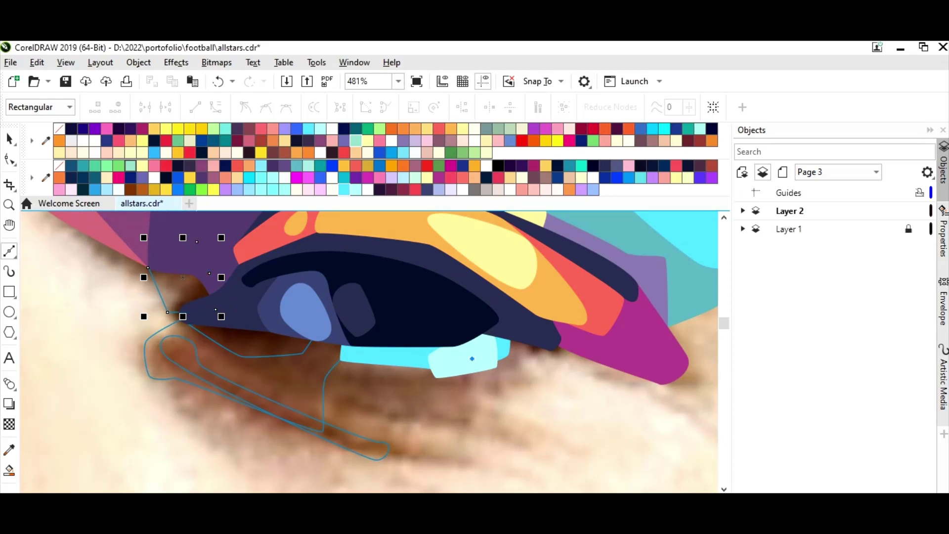
# Trace a new polygon running down-left beneath the eye's outer side
pyautogui.click(472, 359)
pyautogui.click(470, 414)
pyautogui.moveTo(347, 429); pyautogui.dragTo(351, 450)
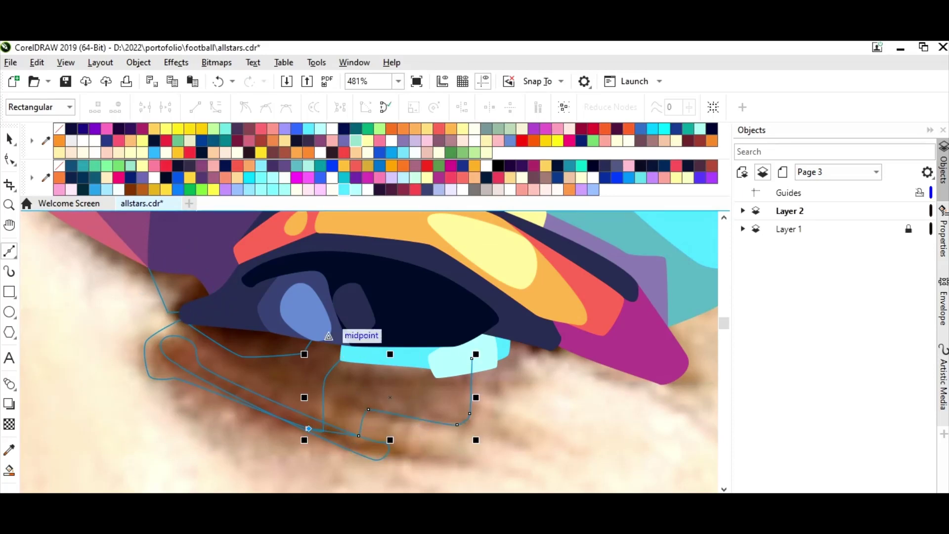
pyautogui.moveTo(566, 324)
pyautogui.mouseDown()
pyautogui.moveTo(531, 382)
pyautogui.moveTo(451, 451)
pyautogui.mouseUp()
pyautogui.hotkey('ctrl', 'z')
pyautogui.click(470, 414)
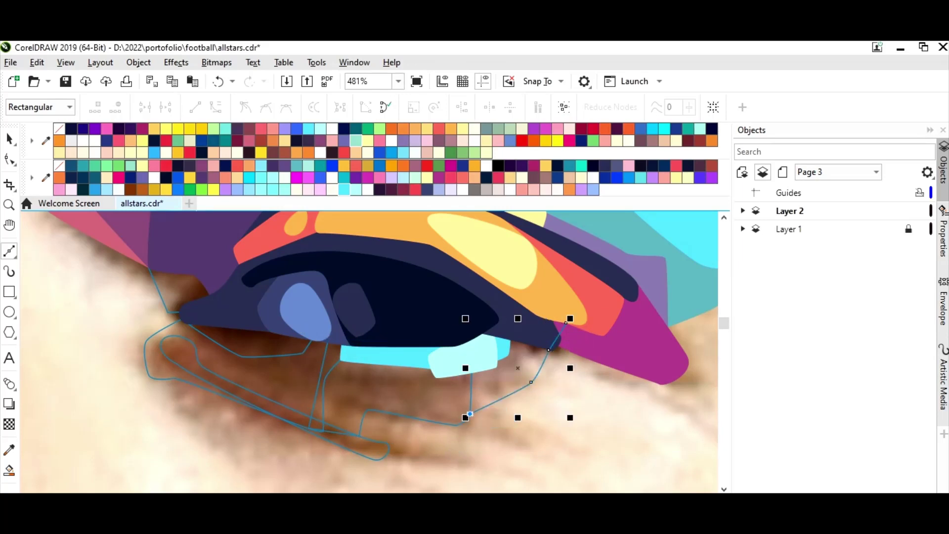
pyautogui.click(440, 459)
pyautogui.moveTo(369, 459)
pyautogui.mouseDown()
pyautogui.moveTo(348, 422)
pyautogui.moveTo(390, 341)
pyautogui.mouseUp()
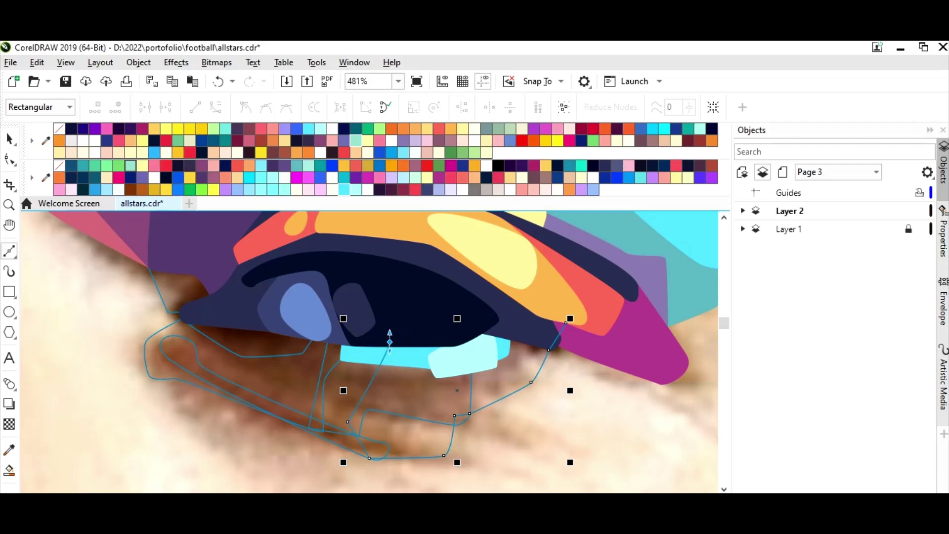
pyautogui.press('space')
# Zoom to 200% and copy a nearby purple fill onto the leftmost under-eye shape
pyautogui.click(398, 81)
pyautogui.click(361, 197)
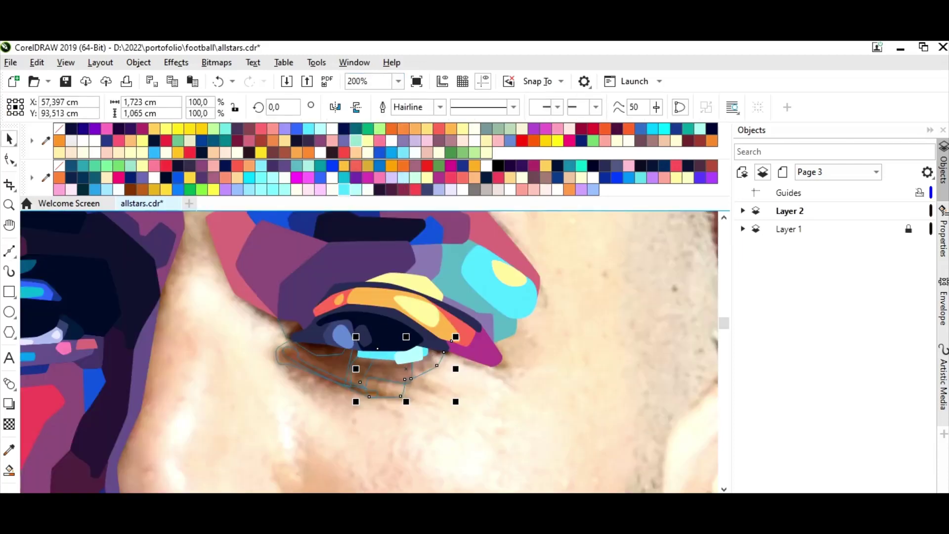
pyautogui.press('Escape')
pyautogui.press('i')
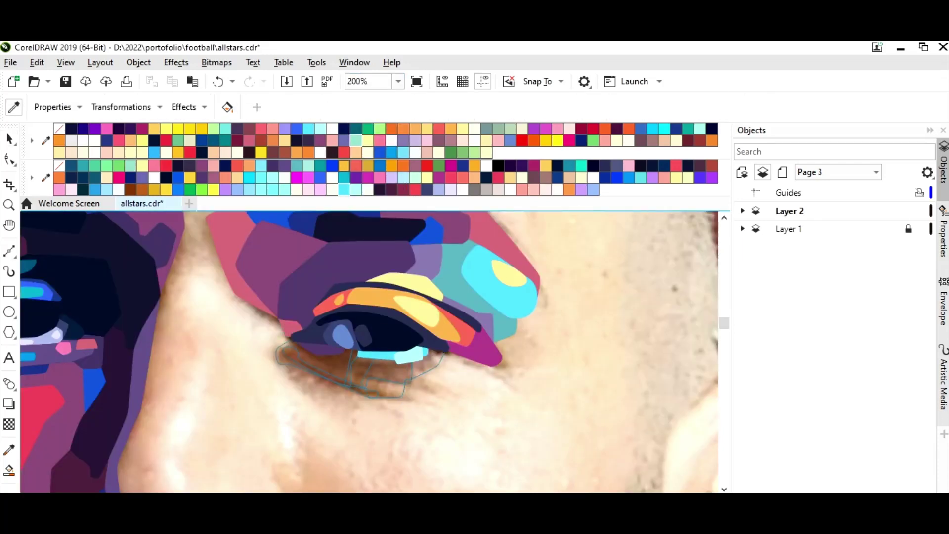
pyautogui.click(297, 301)
pyautogui.click(307, 360)
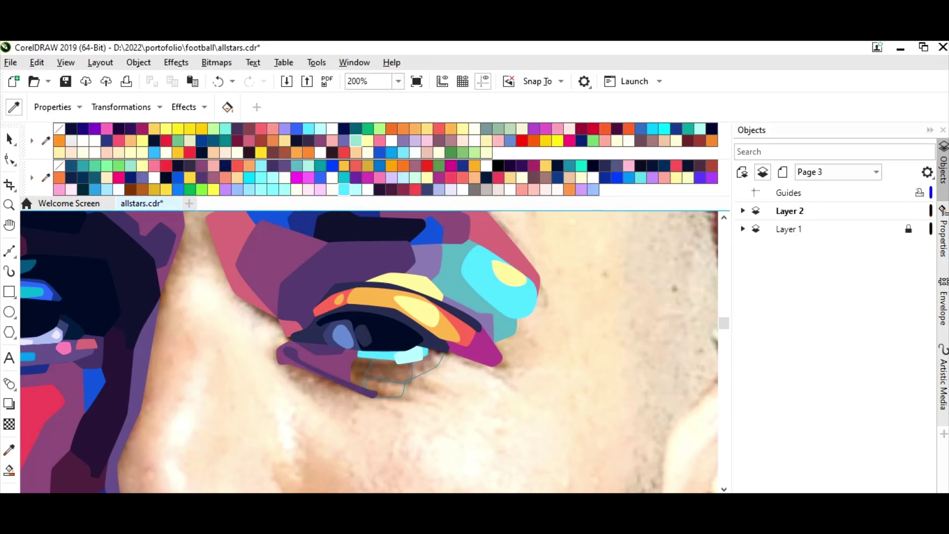
# Colour the remaining under-eye shapes from palette swatches, ending coral red and orange, at 100% zoom
pyautogui.press('space')
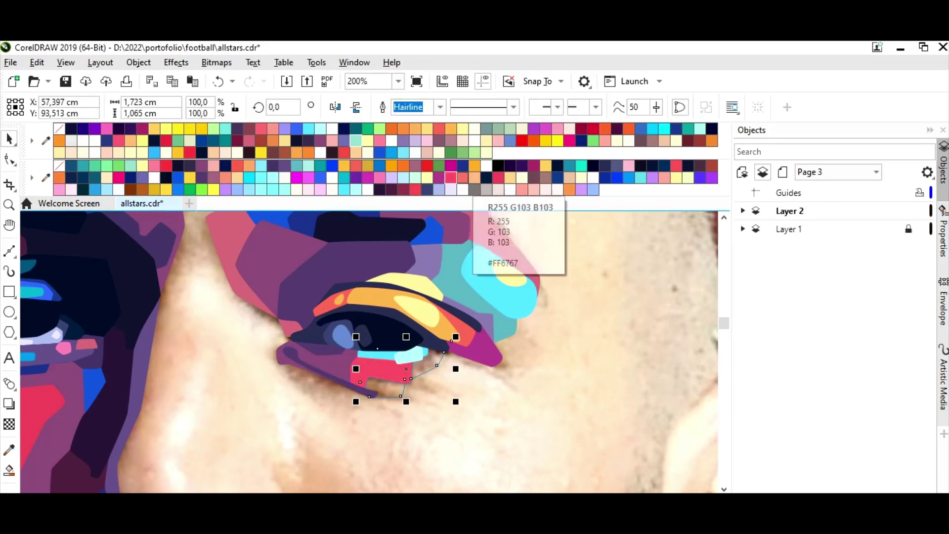
pyautogui.click(463, 177)
pyautogui.click(463, 152)
pyautogui.click(367, 165)
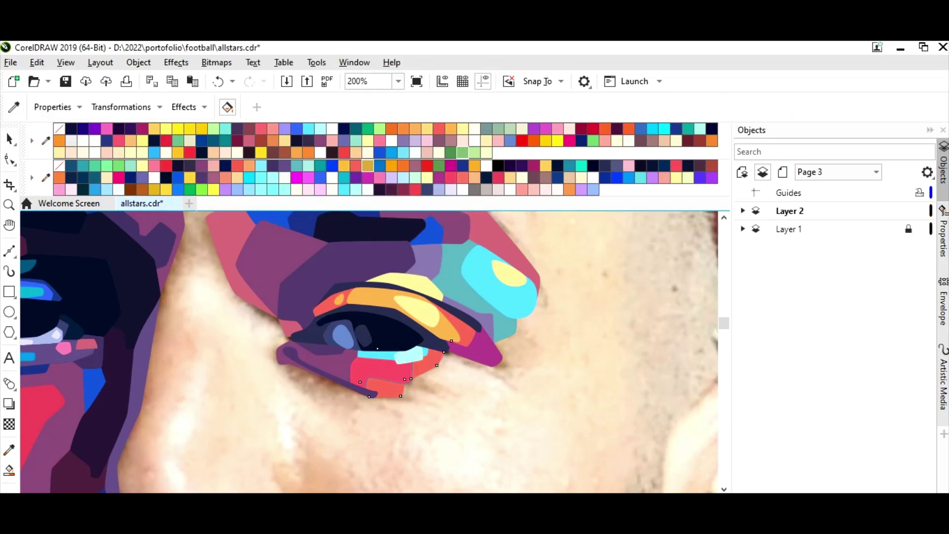
pyautogui.click(398, 82)
pyautogui.click(356, 190)
# Clear the selection and zoom in on the brow above the left-hand eye
pyautogui.press('Escape')
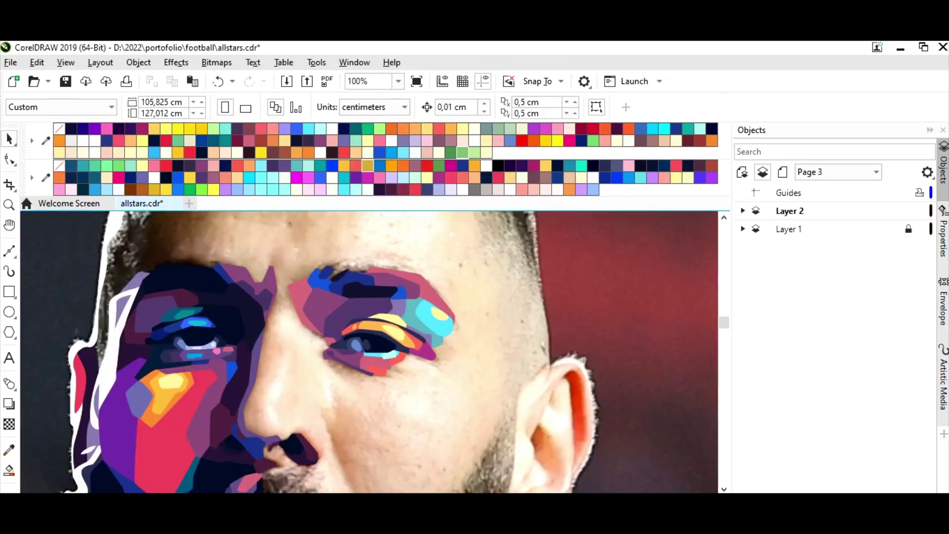
pyautogui.press('i')
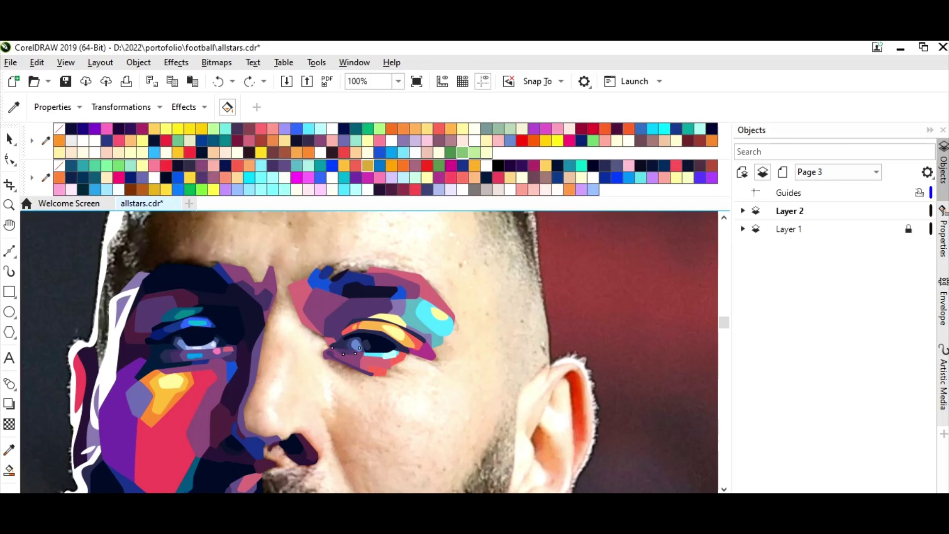
pyautogui.press('space')
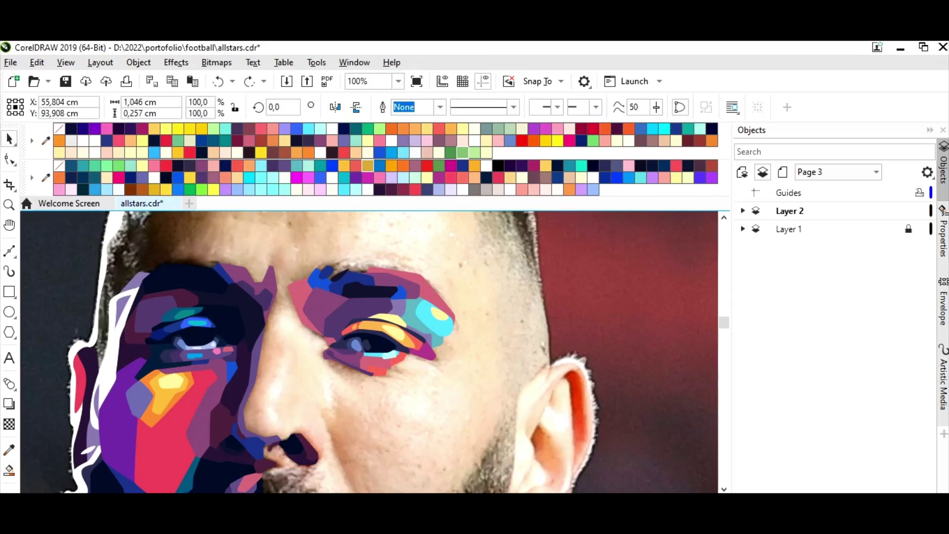
pyautogui.press('Escape')
pyautogui.scroll(2, 369, 352)
pyautogui.press('z')
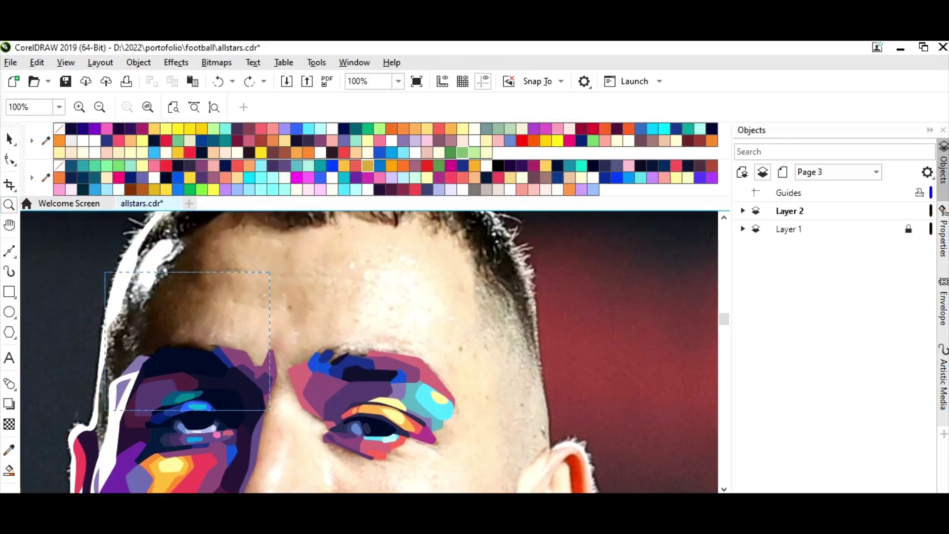
pyautogui.moveTo(105, 272); pyautogui.dragTo(270, 411)
# Extend the thin line above the left eye into a temple outline across the brow
pyautogui.press('F10')
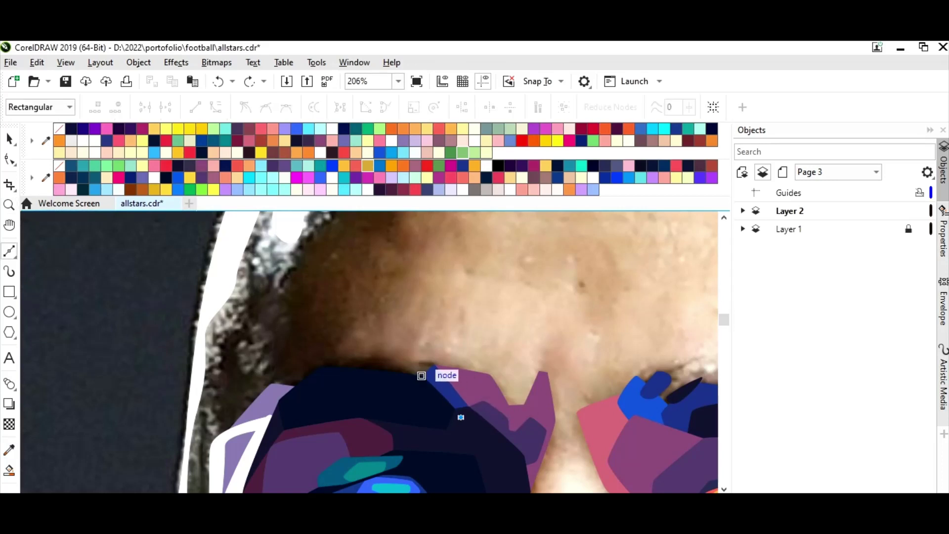
pyautogui.click(462, 415)
pyautogui.click(381, 351)
pyautogui.click(321, 346)
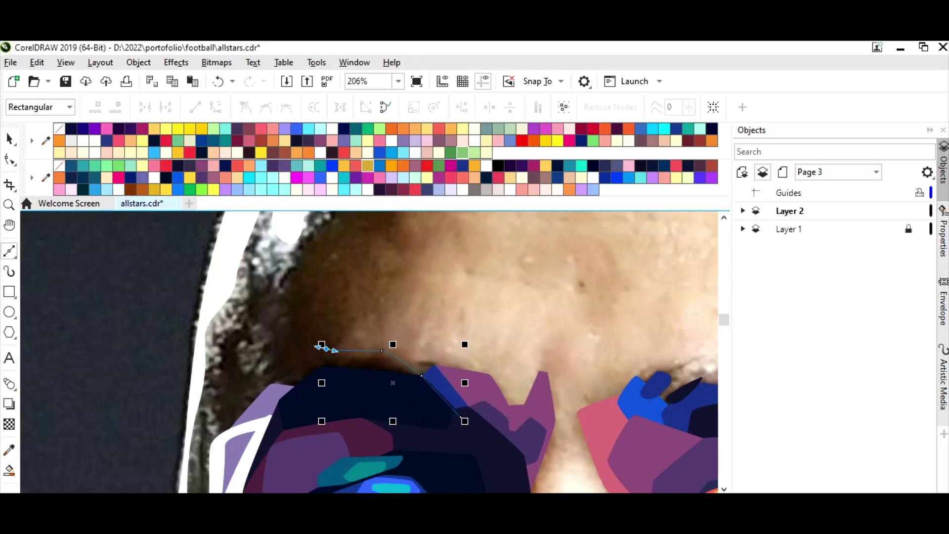
pyautogui.click(249, 286)
pyautogui.click(219, 355)
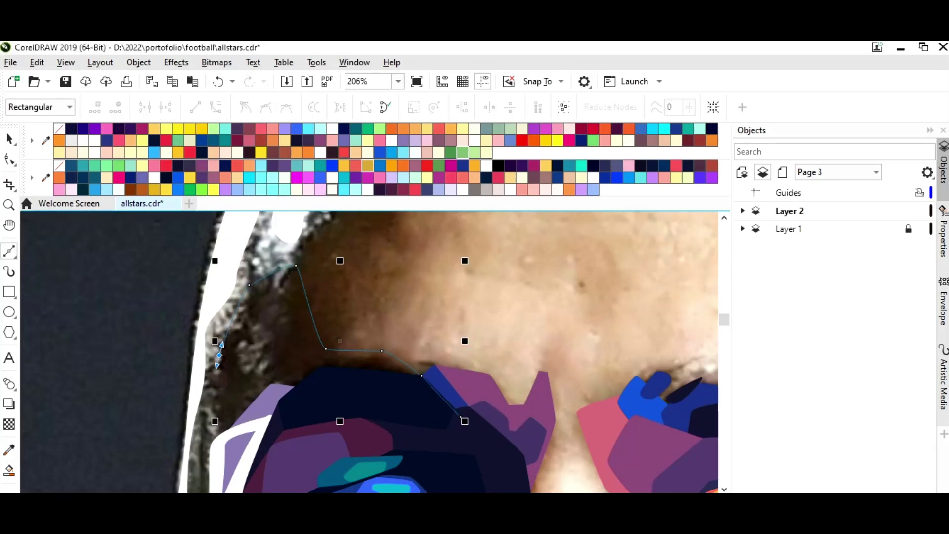
pyautogui.click(208, 450)
pyautogui.hotkey('ctrl', 'z')
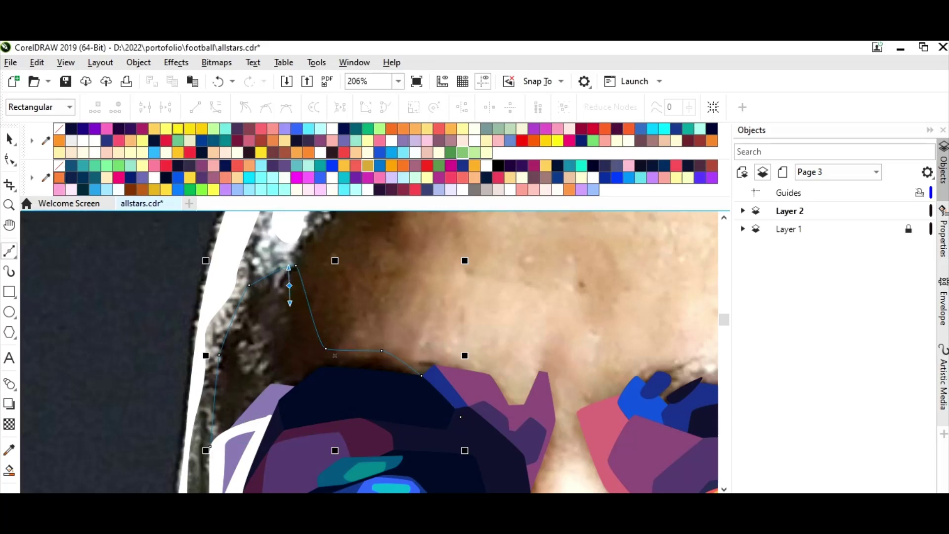
# Curve the outline down the temple and close a small inner loop
pyautogui.moveTo(274, 368); pyautogui.dragTo(238, 367)
pyautogui.click(263, 278)
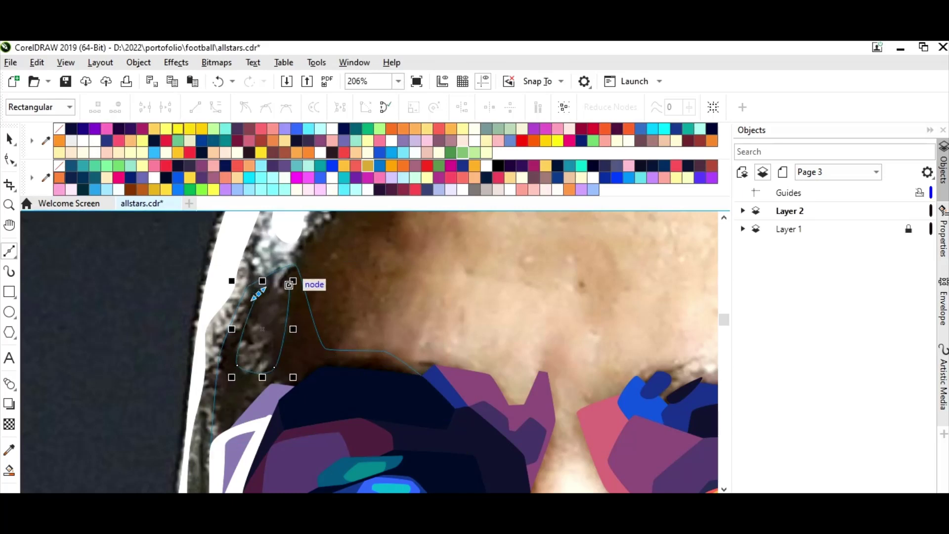
pyautogui.click(263, 376)
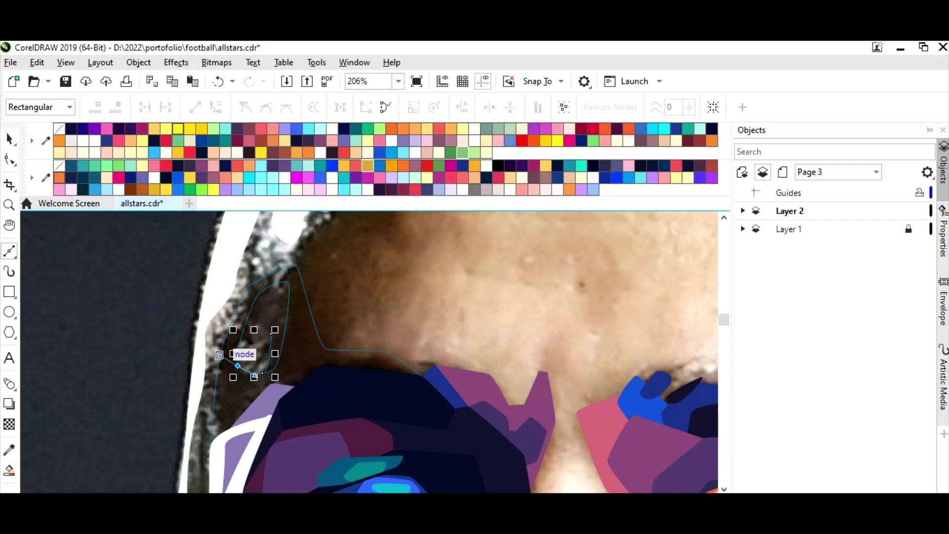
pyautogui.click(271, 336)
pyautogui.press('space')
# Fill the temple shape dark blue-purple and its inner loop light purple
pyautogui.click(348, 349)
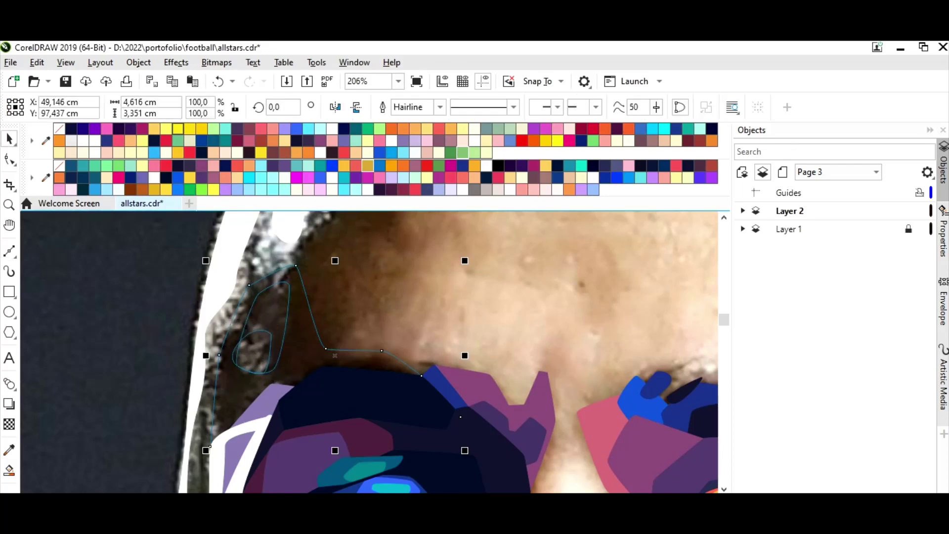
pyautogui.click(368, 166)
pyautogui.click(271, 341)
pyautogui.click(344, 141)
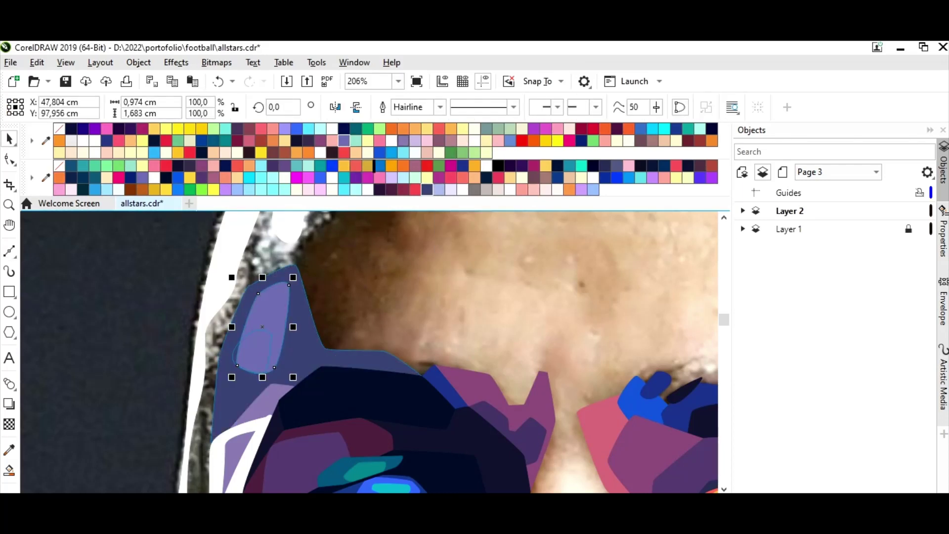
pyautogui.click(398, 81)
pyautogui.click(361, 180)
# Draw a tall shape up the left forehead toward the hairline and fill it with sampled purple
pyautogui.keyDown('shift'); pyautogui.click(376, 390); pyautogui.keyUp('shift')
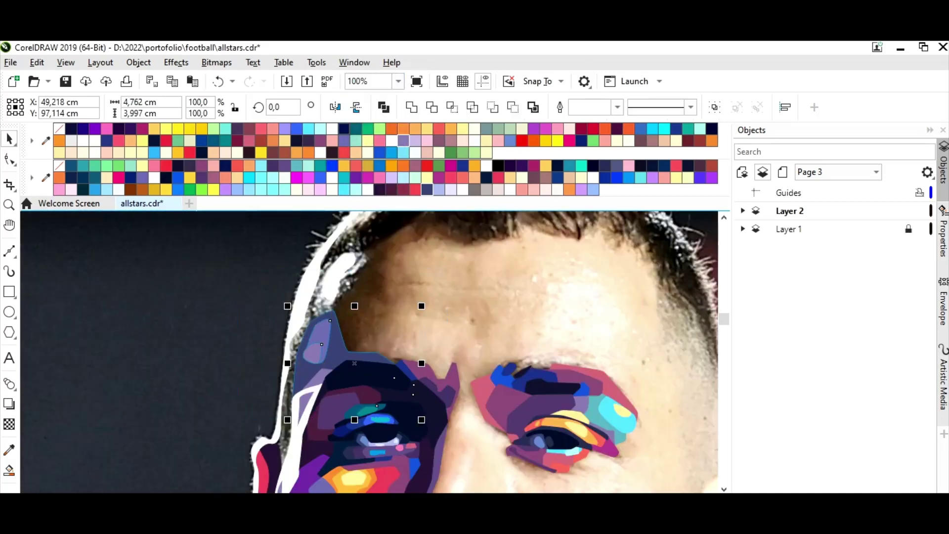
pyautogui.press('space')
pyautogui.click(334, 312)
pyautogui.moveTo(369, 248); pyautogui.dragTo(379, 268)
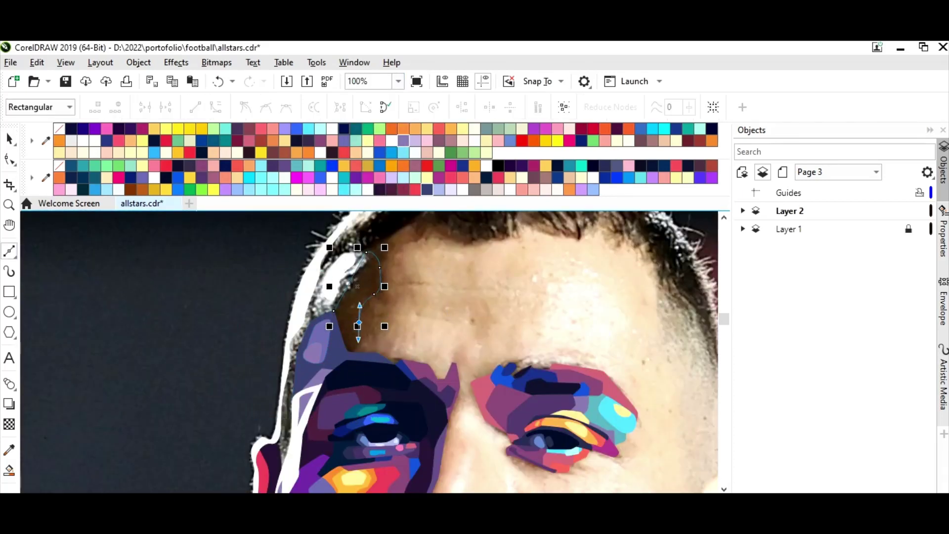
pyautogui.click(357, 377)
pyautogui.click(361, 261)
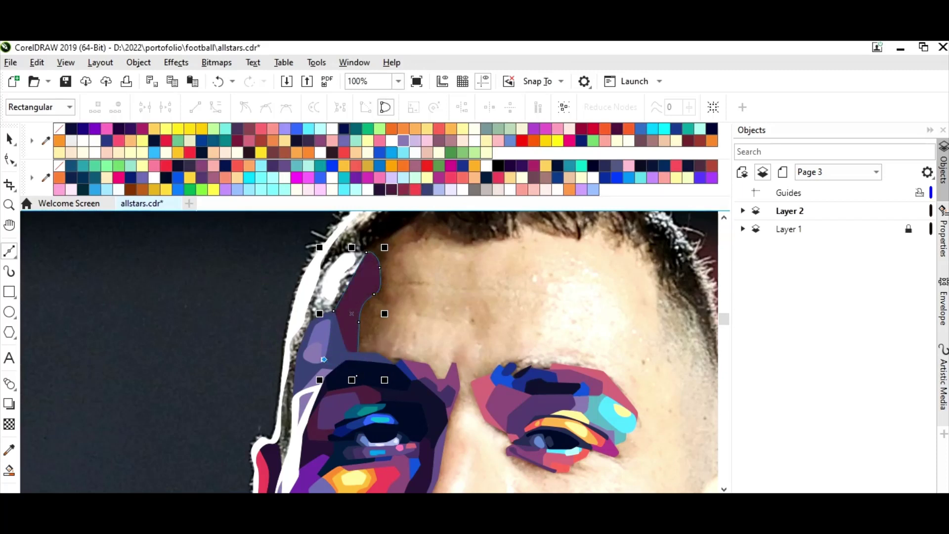
pyautogui.press('i')
pyautogui.click(363, 297)
# Create a Smart Fill shape along the left edge, then delete that stray blue shape
pyautogui.press('F5')
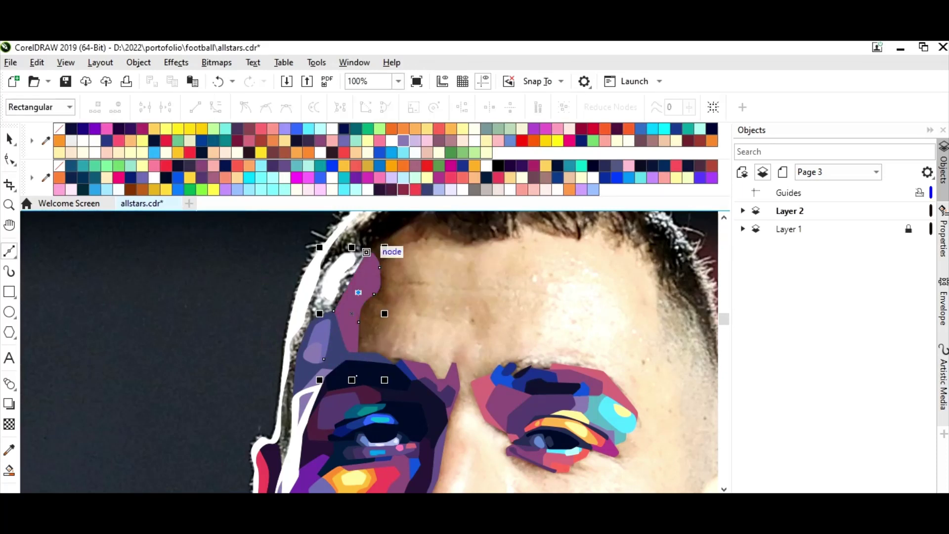
pyautogui.press('space')
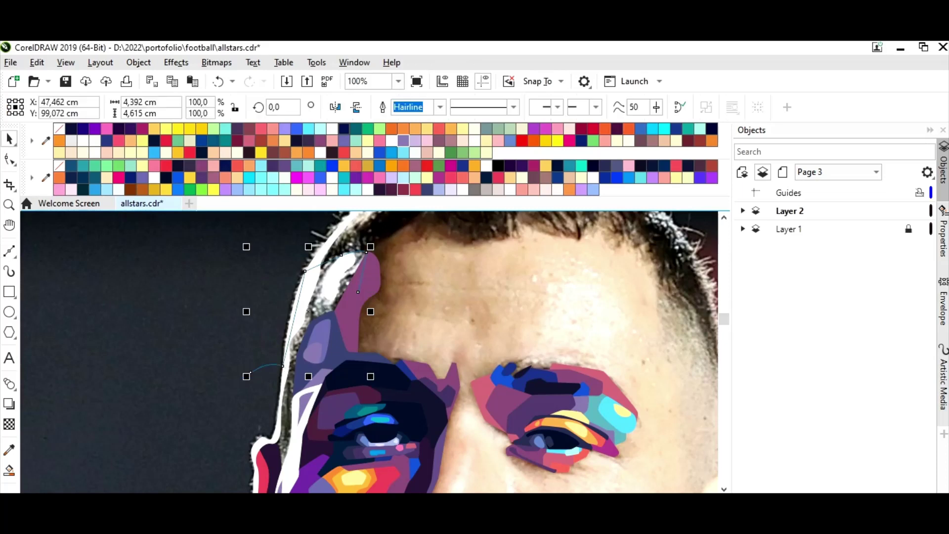
pyautogui.click(8, 470)
pyautogui.press('space')
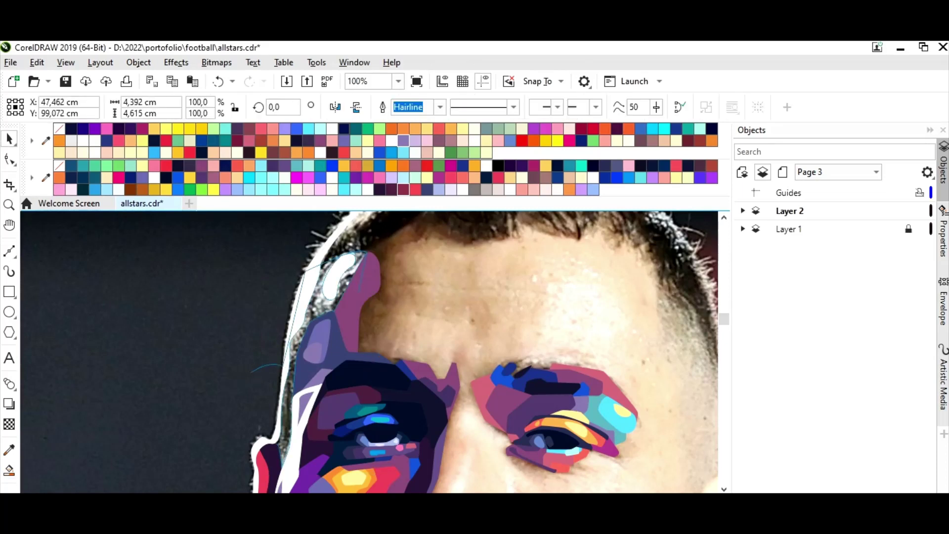
pyautogui.press('space')
pyautogui.click(301, 356)
pyautogui.press('space')
pyautogui.click(380, 165)
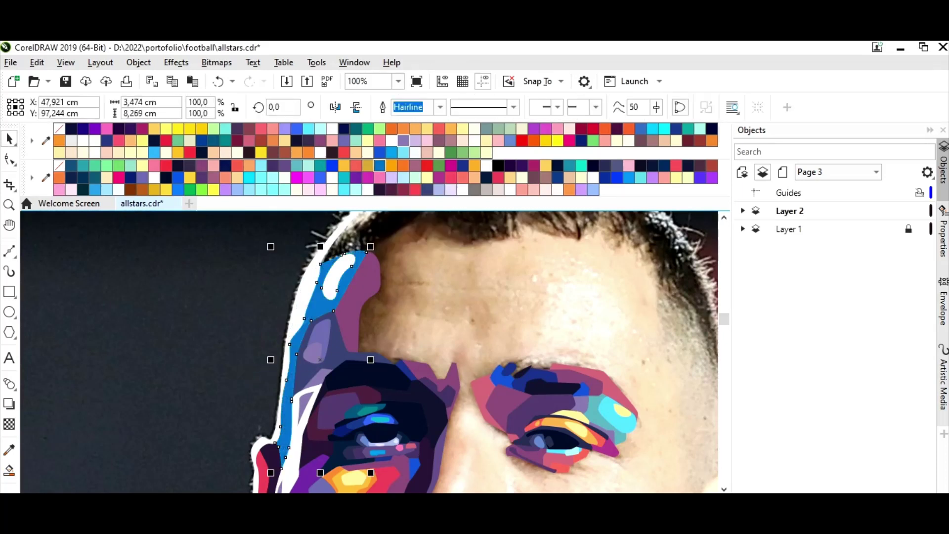
pyautogui.press('Delete')
# Trace a curved outline around the white hair highlight, snapping it to an existing node
pyautogui.scroll(5, 306, 268)
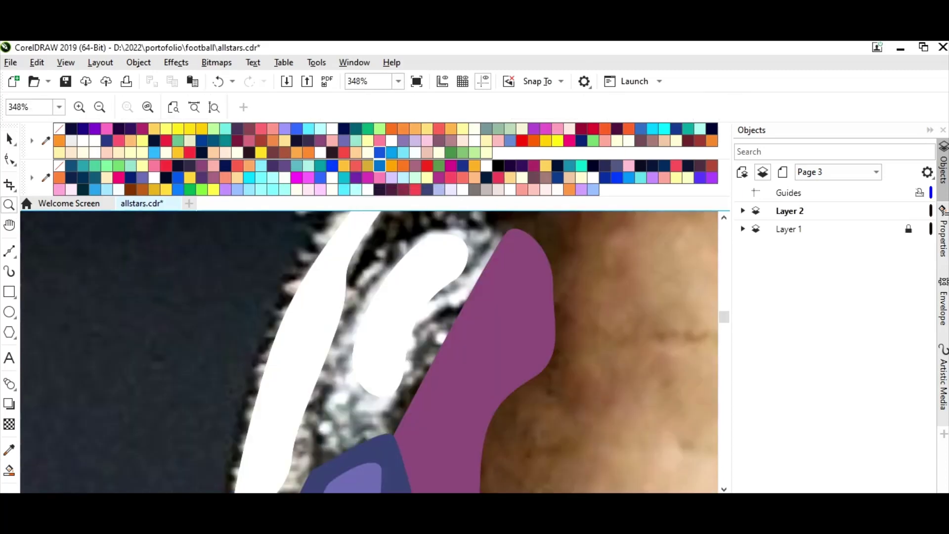
pyautogui.press('F10')
pyautogui.scroll(1, 514, 300)
pyautogui.moveTo(373, 303); pyautogui.dragTo(379, 300)
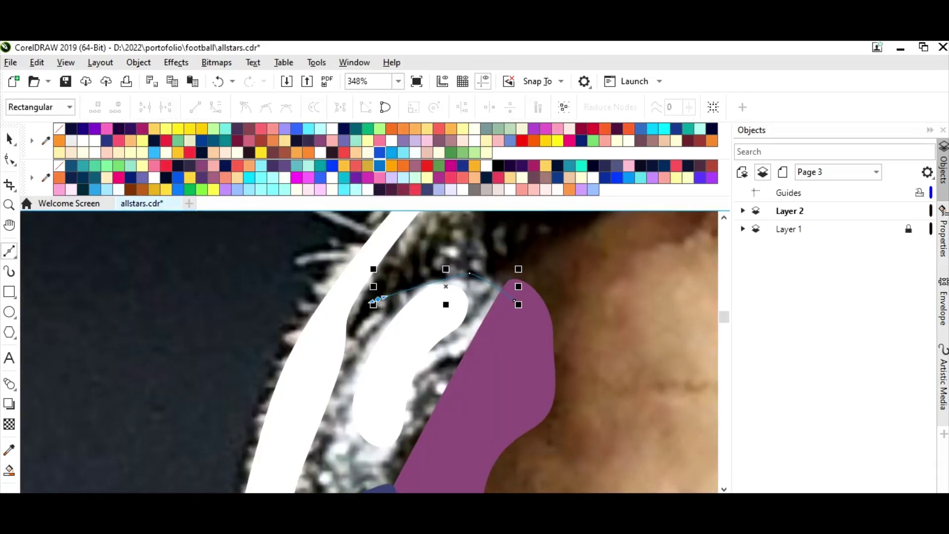
pyautogui.click(320, 375)
pyautogui.scroll(-1, 320, 375)
pyautogui.scroll(-2, 320, 374)
pyautogui.click(323, 392)
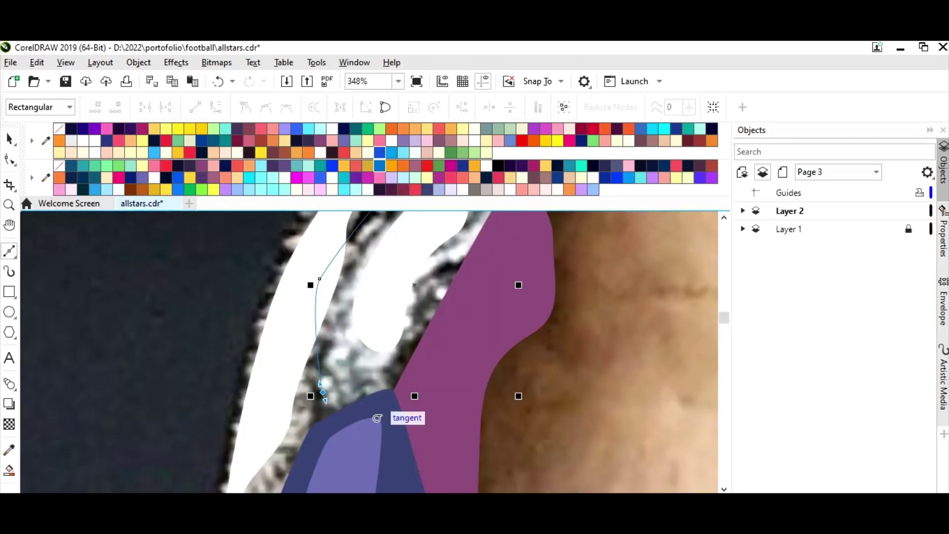
pyautogui.click(361, 427)
pyautogui.click(379, 178)
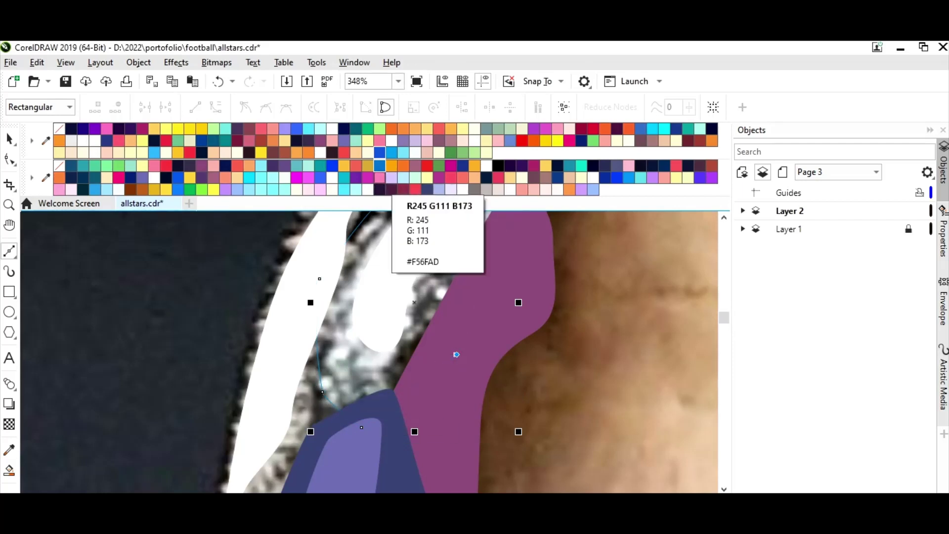
# Draw a small closed outline inside the highlight and another following the hair edge
pyautogui.click(441, 257)
pyautogui.moveTo(488, 217); pyautogui.dragTo(487, 204)
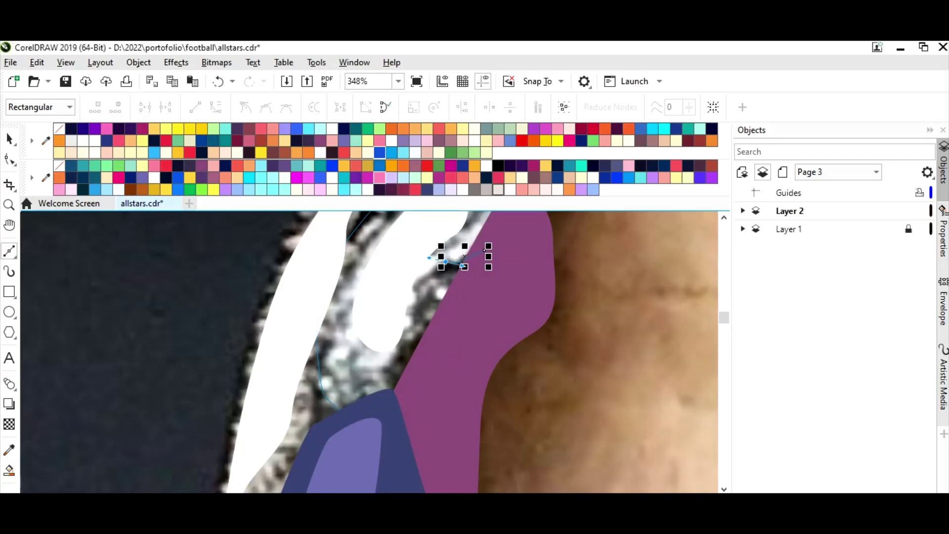
pyautogui.scroll(1, 487, 204)
pyautogui.click(484, 300)
pyautogui.click(445, 312)
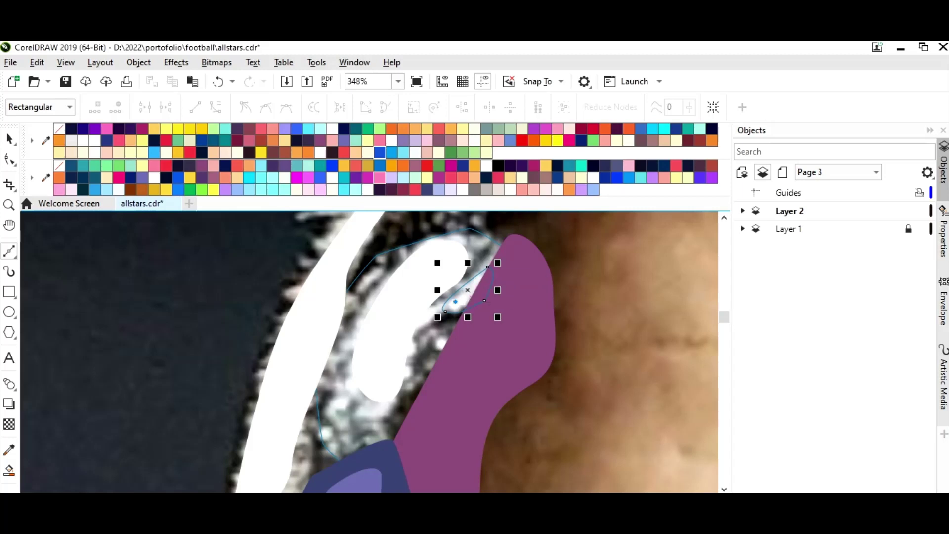
pyautogui.click(390, 368)
pyautogui.click(379, 465)
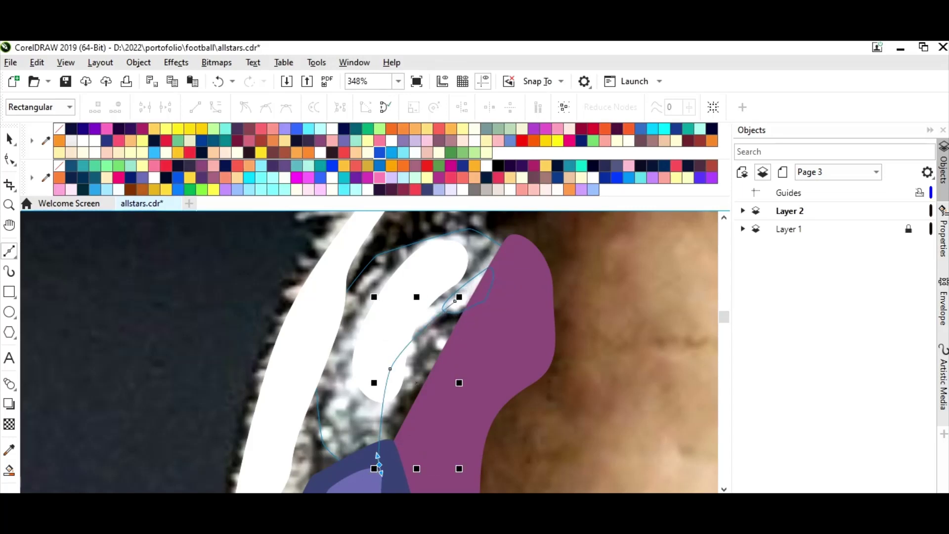
pyautogui.moveTo(469, 325); pyautogui.dragTo(462, 311)
# Add small hole loops to the highlight outline and fill them white
pyautogui.press('space')
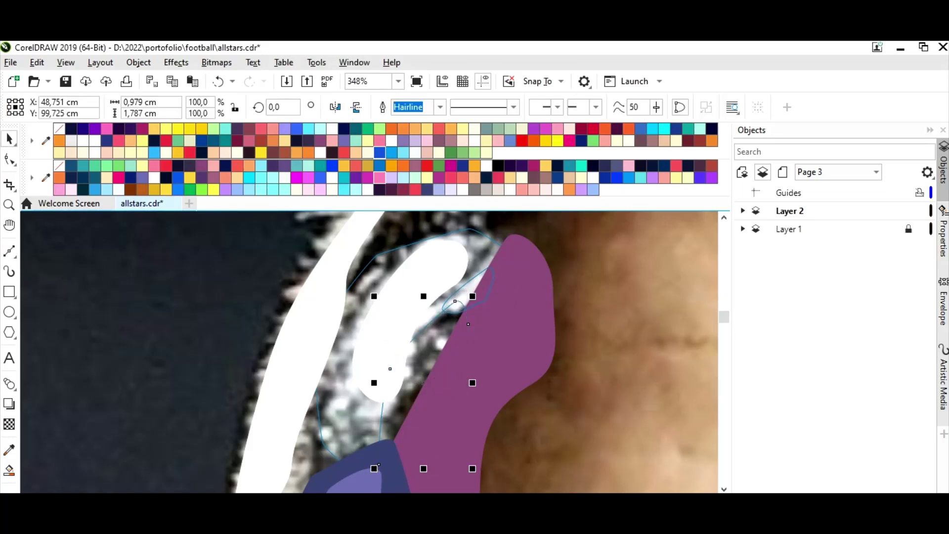
pyautogui.click(447, 338)
pyautogui.press('space')
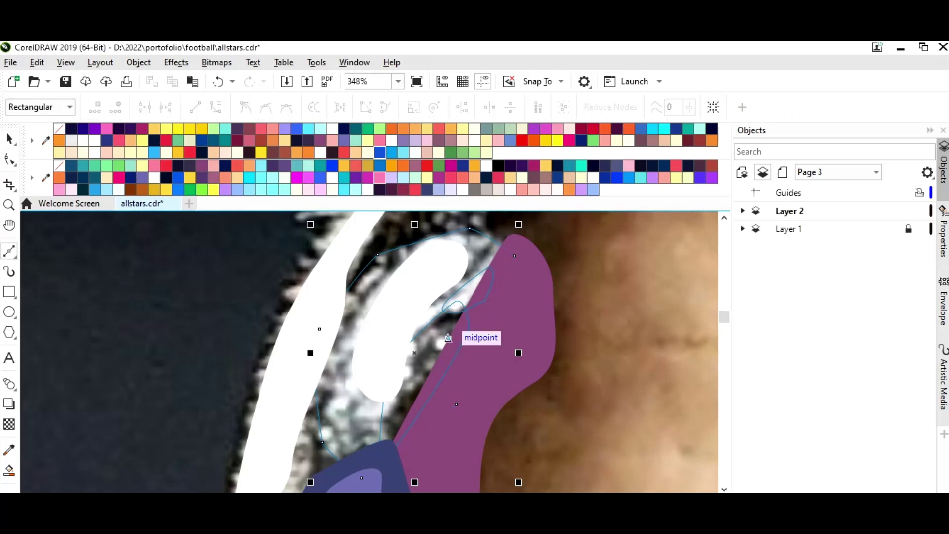
pyautogui.click(442, 346)
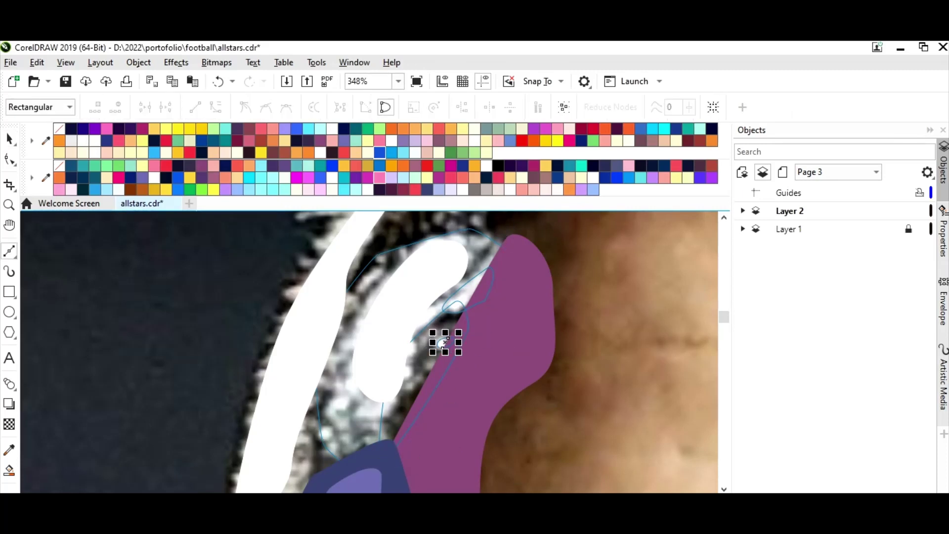
pyautogui.click(356, 410)
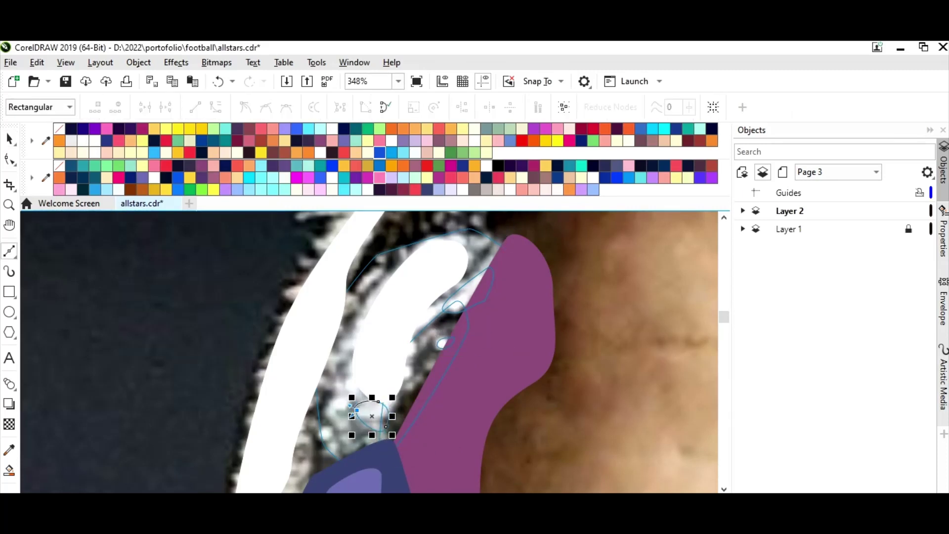
pyautogui.moveTo(316, 392); pyautogui.dragTo(346, 429)
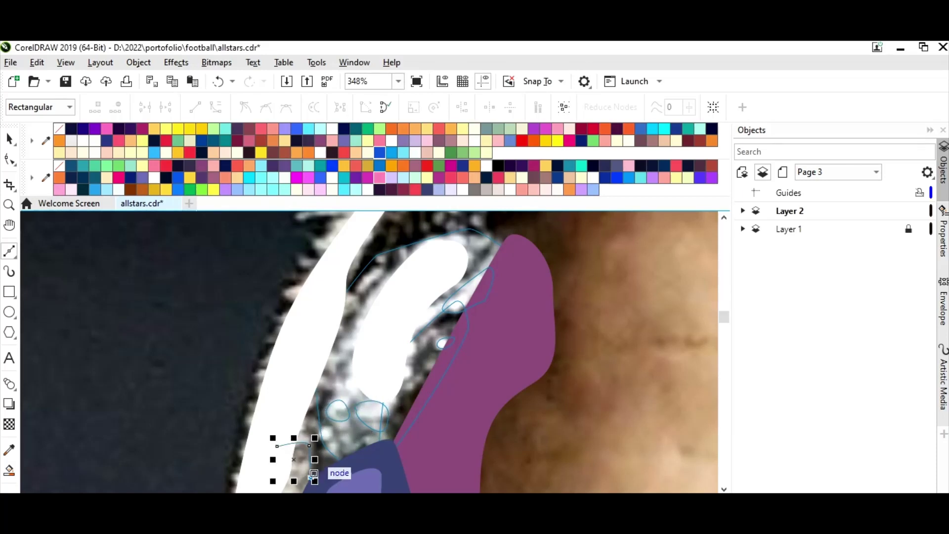
pyautogui.click(314, 476)
pyautogui.press('i')
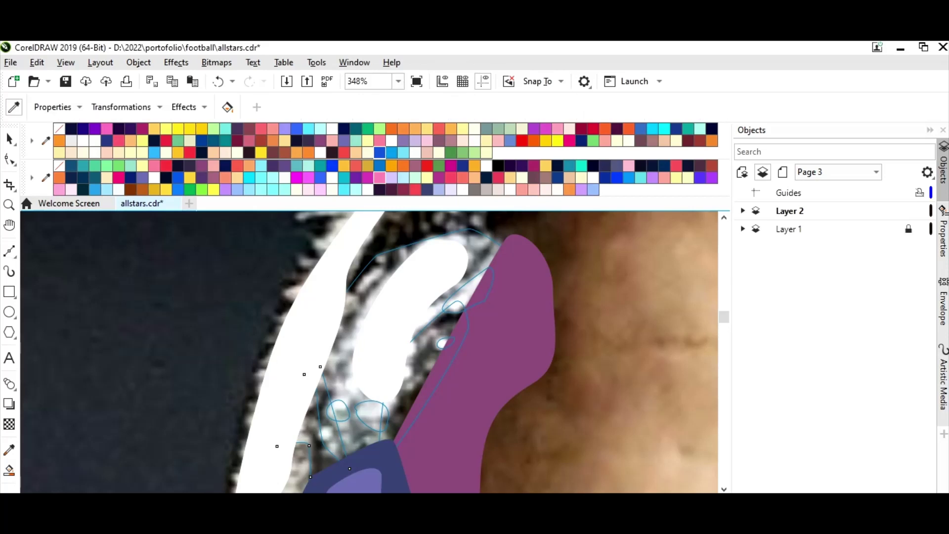
# Fill the highlight shape light blue and zoom out to the whole face
pyautogui.press('space')
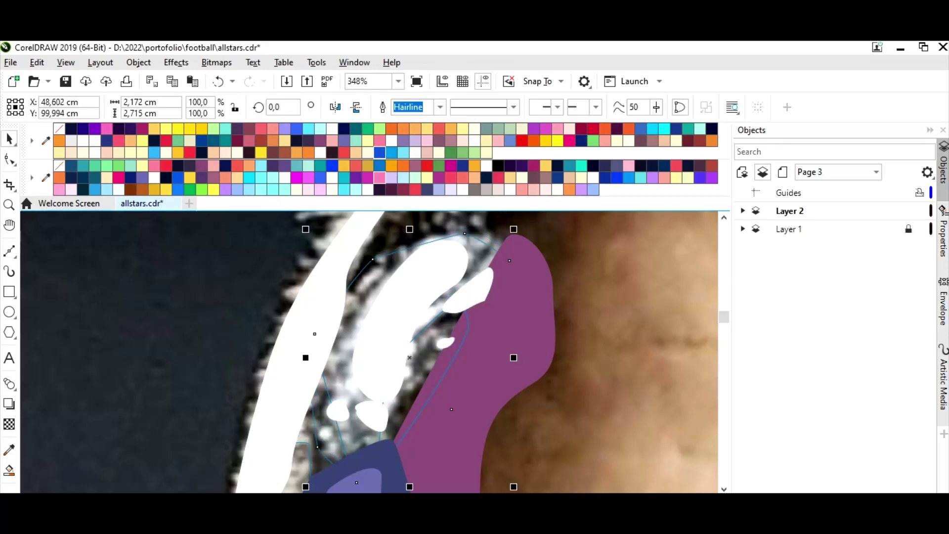
pyautogui.click(404, 177)
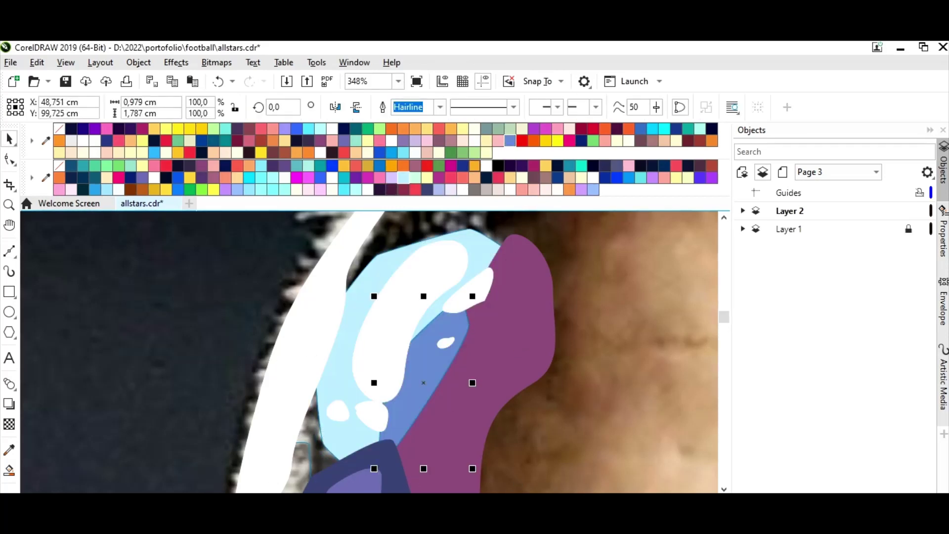
pyautogui.click(398, 81)
pyautogui.click(370, 175)
# Extend the unfinished curve up the left face edge and close it as a light blue strip
pyautogui.press('Escape')
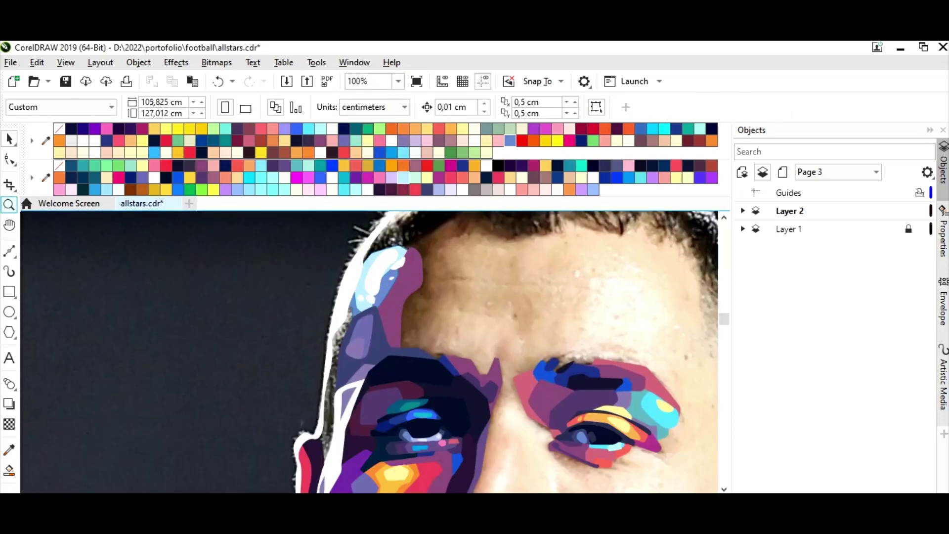
pyautogui.press('z')
pyautogui.scroll(3, 420, 340)
pyautogui.press('F10')
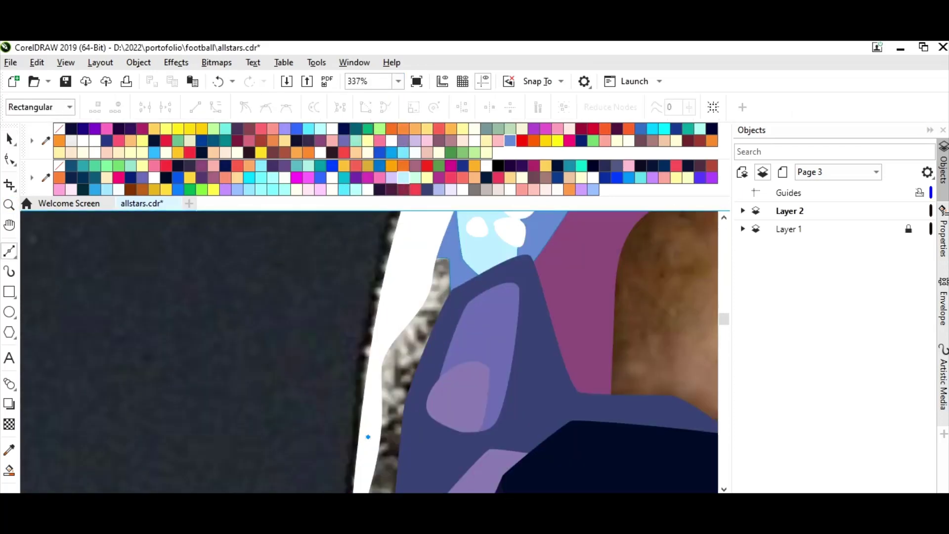
pyautogui.click(420, 400)
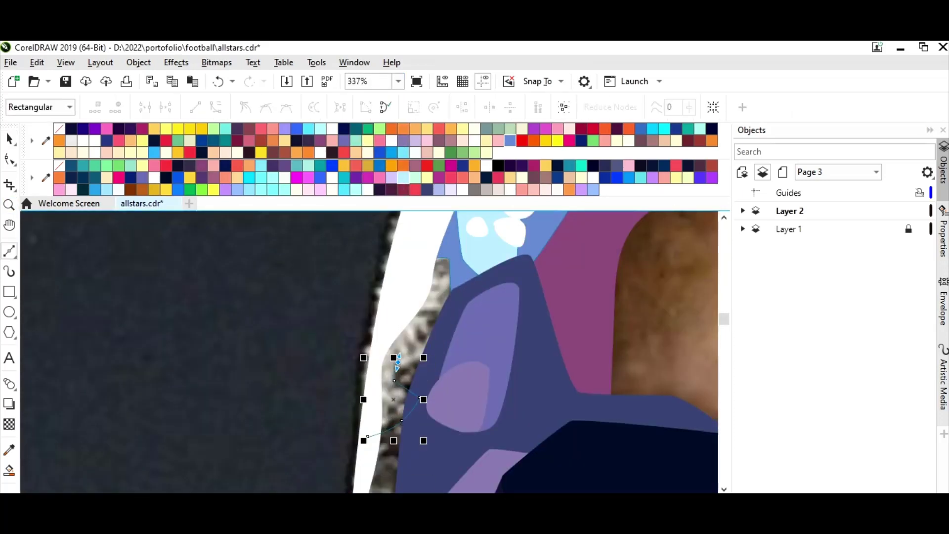
pyautogui.click(398, 362)
pyautogui.click(433, 354)
pyautogui.click(469, 287)
pyautogui.click(453, 237)
pyautogui.click(415, 251)
pyautogui.click(367, 437)
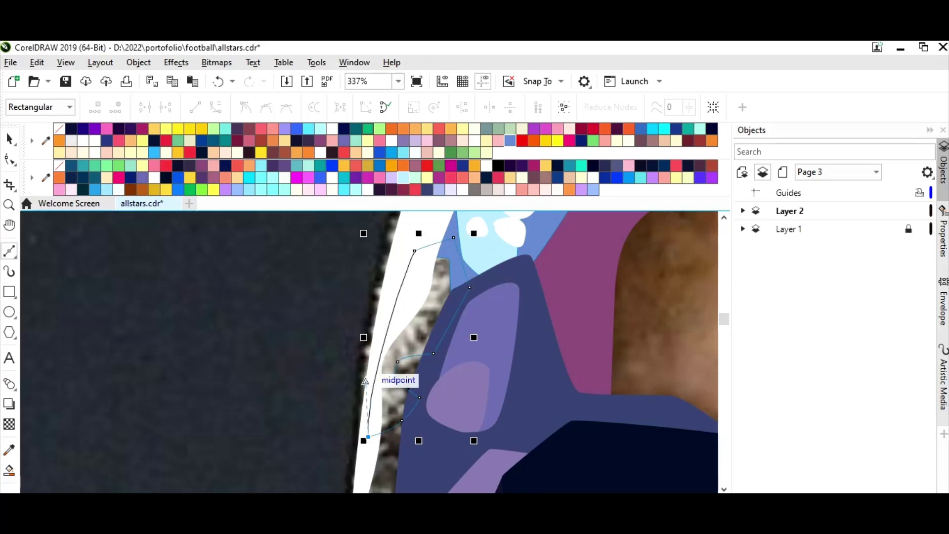
pyautogui.press('i')
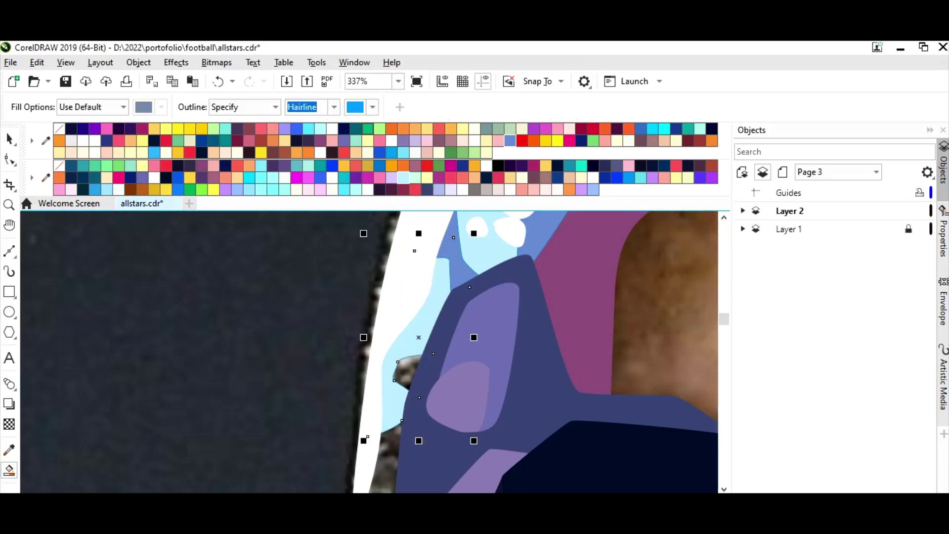
# Check the shapes at the face edge, then zoom in on the upper left forehead
pyautogui.press('space')
pyautogui.scroll(-4, 402, 371)
pyautogui.press('Escape')
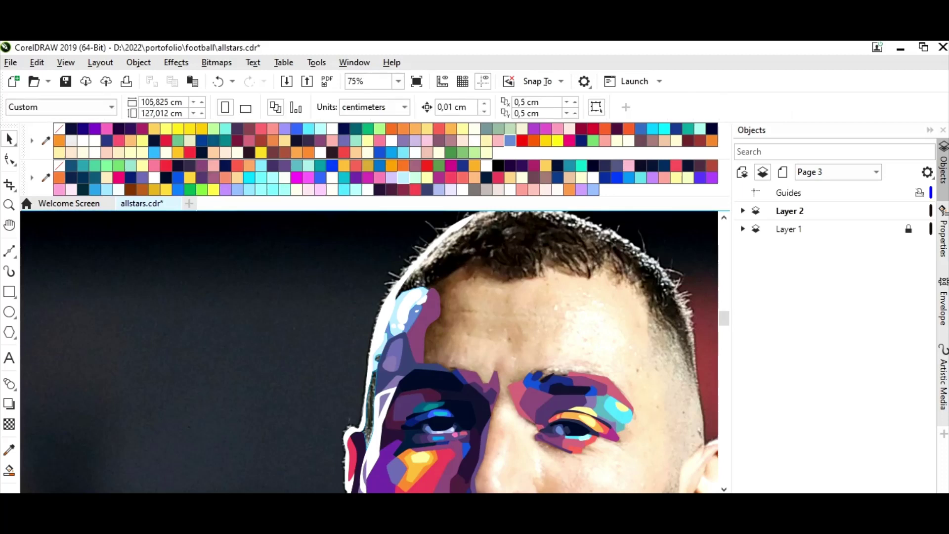
pyautogui.click(366, 434)
pyautogui.press('Escape')
pyautogui.keyDown('alt'); pyautogui.click(366, 434); pyautogui.keyUp('alt')
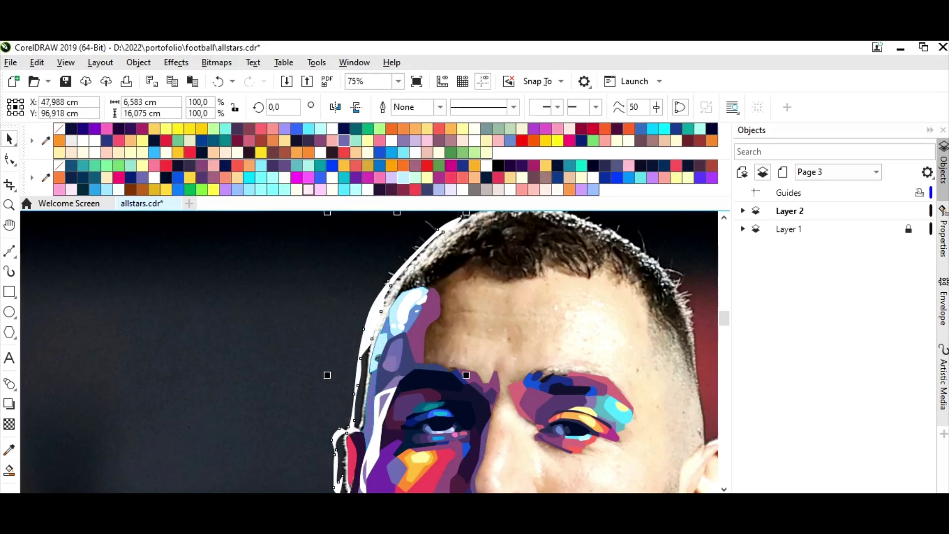
pyautogui.press('Escape')
pyautogui.press('z')
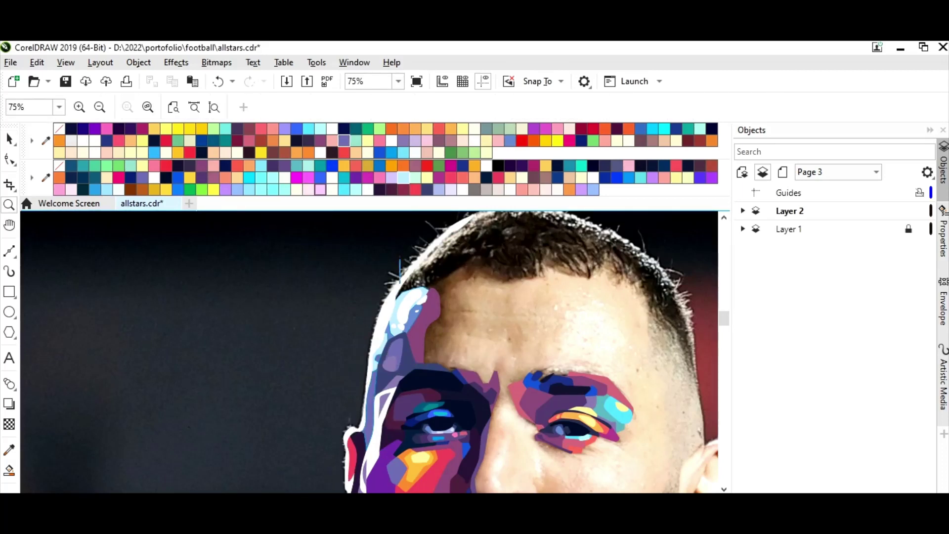
pyautogui.click(524, 309)
# Draw a polygon outline on the left forehead, snapping it to the hairline point
pyautogui.press('F10')
pyautogui.click(334, 295)
pyautogui.click(337, 270)
pyautogui.click(372, 242)
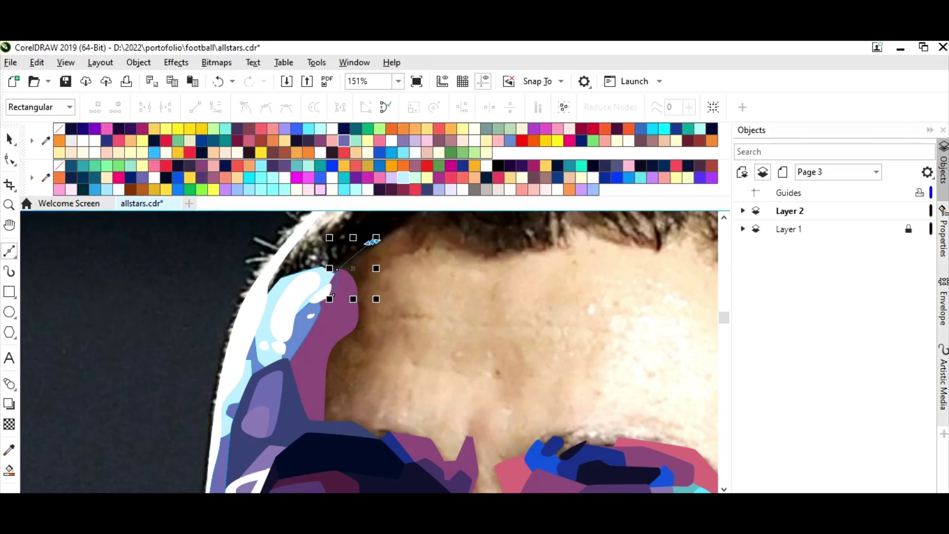
pyautogui.click(381, 332)
pyautogui.moveTo(381, 331); pyautogui.dragTo(381, 261)
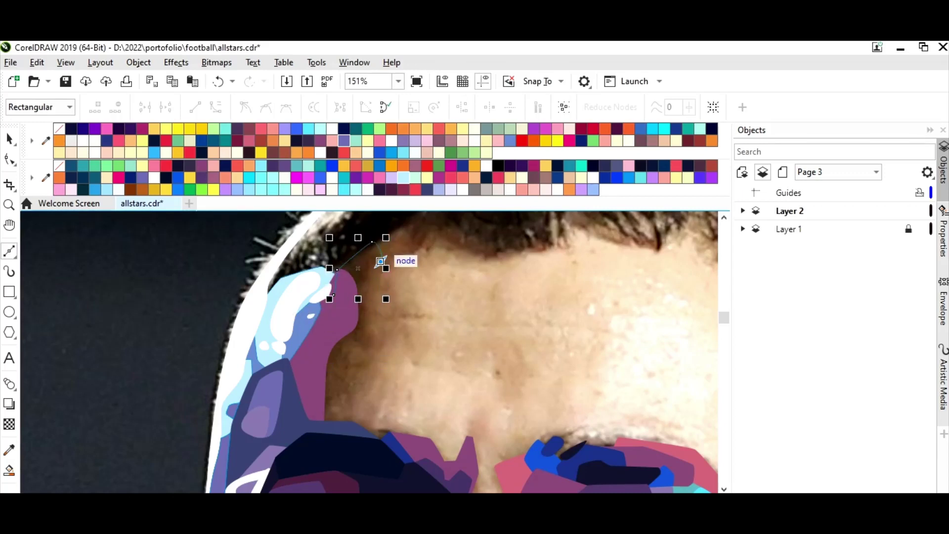
pyautogui.click(364, 369)
pyautogui.click(346, 390)
pyautogui.click(343, 446)
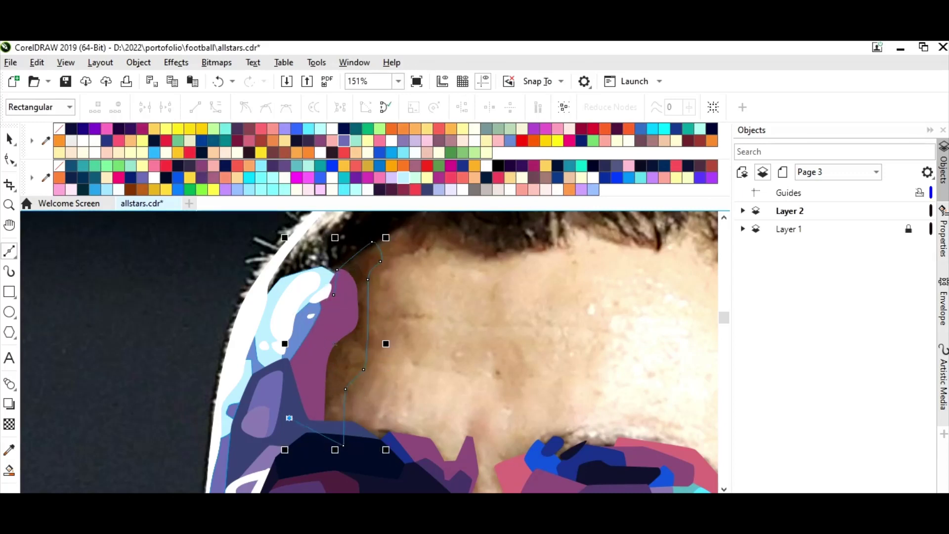
# Fill the left forehead polygon rose pink
pyautogui.click(380, 166)
pyautogui.click(250, 141)
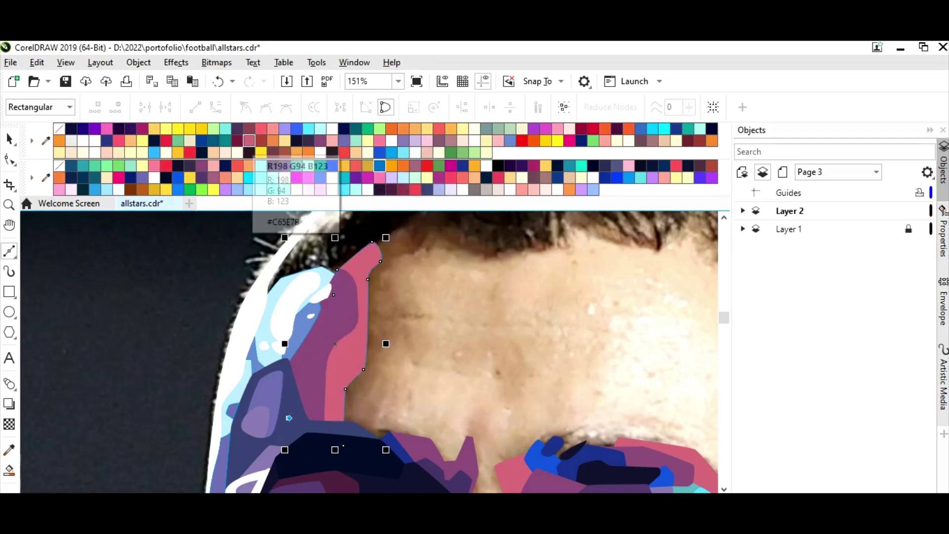
pyautogui.click(398, 81)
pyautogui.click(366, 144)
pyautogui.press('space')
pyautogui.scroll(-3, 369, 351)
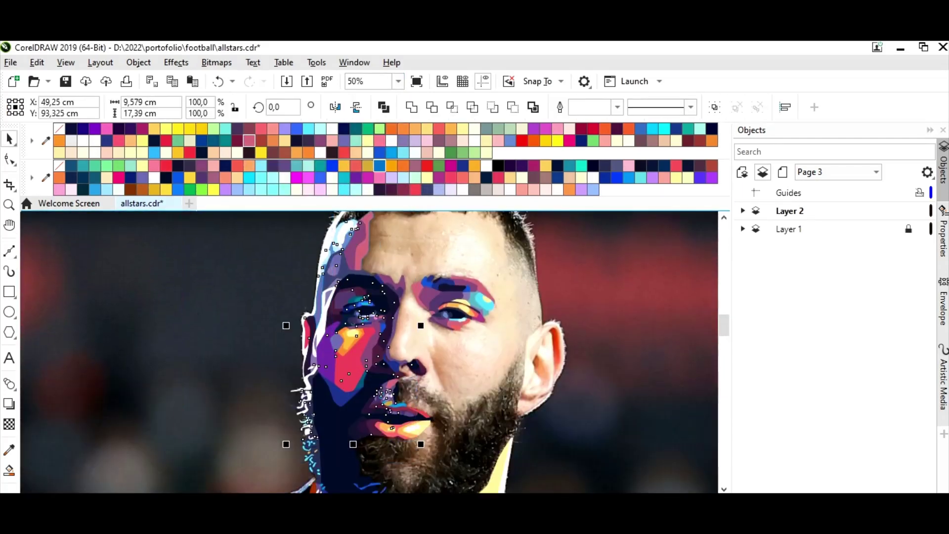
# Zoom out, hide the background photo to check the portrait, save, and restore the photo
pyautogui.click(398, 81)
pyautogui.click(354, 137)
pyautogui.press('z')
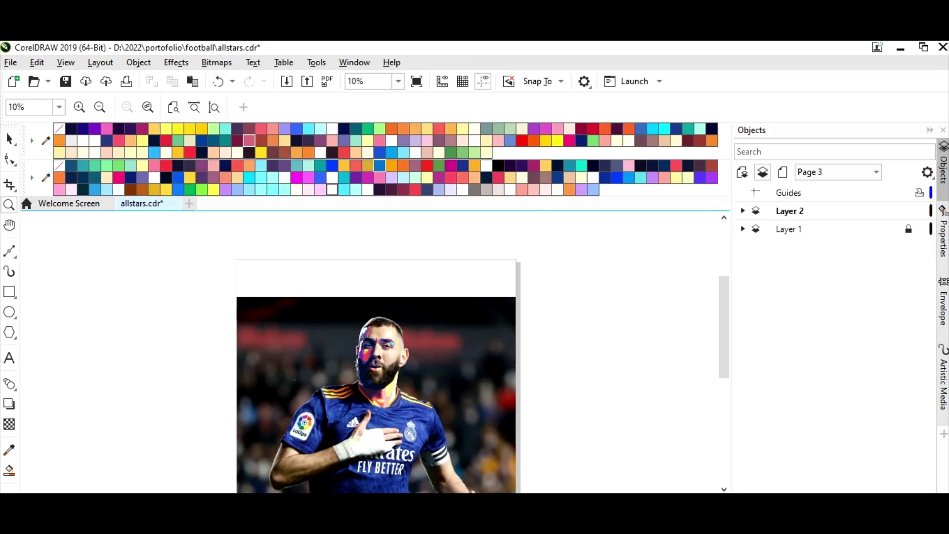
pyautogui.click(377, 361)
pyautogui.click(897, 229)
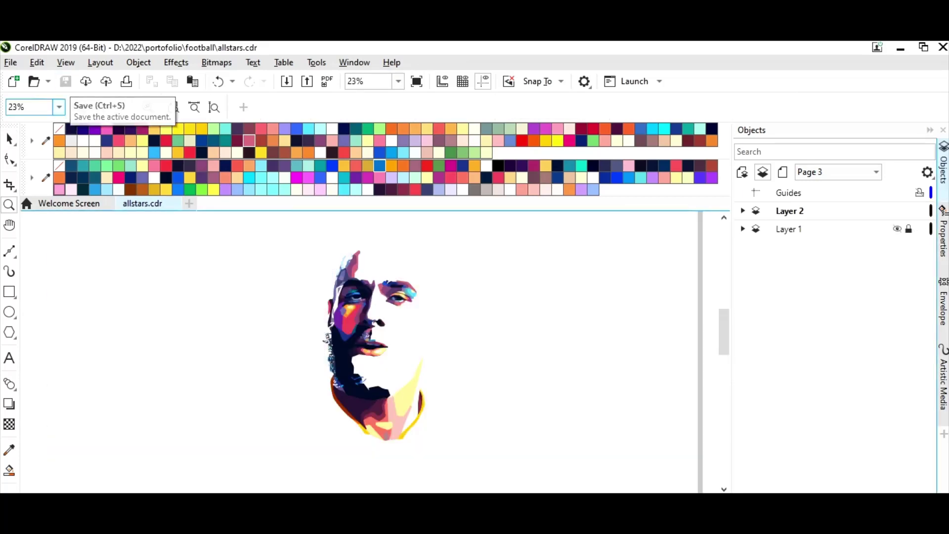
pyautogui.click(897, 229)
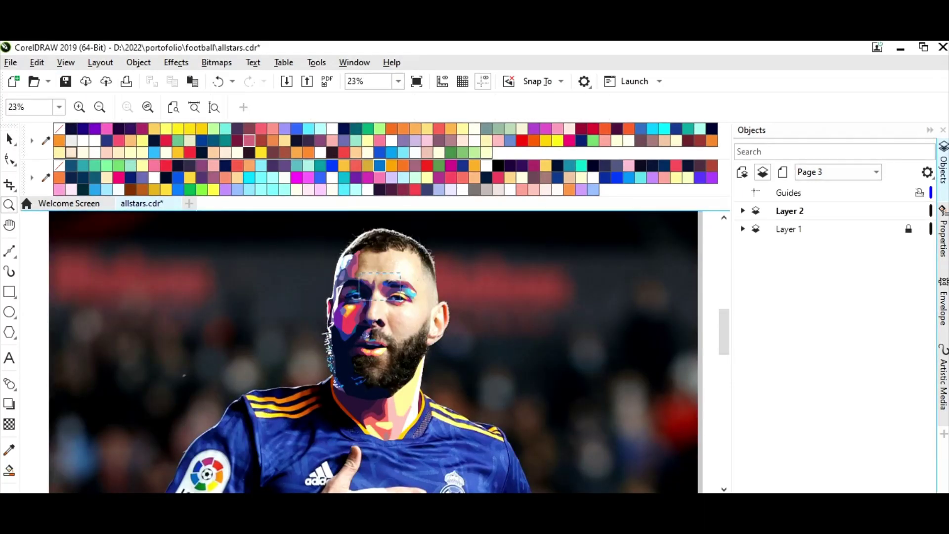
pyautogui.moveTo(346, 275); pyautogui.dragTo(412, 302)
# Draw a closed polygon between the brows on the nose bridge and fill it teal-grey
pyautogui.click(9, 250)
pyautogui.click(304, 286)
pyautogui.click(317, 249)
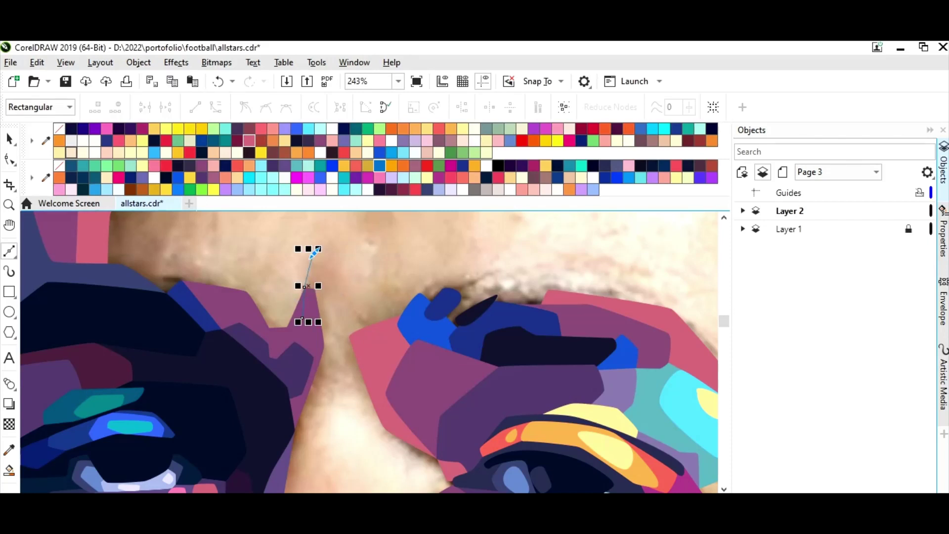
pyautogui.click(335, 256)
pyautogui.click(346, 283)
pyautogui.click(420, 292)
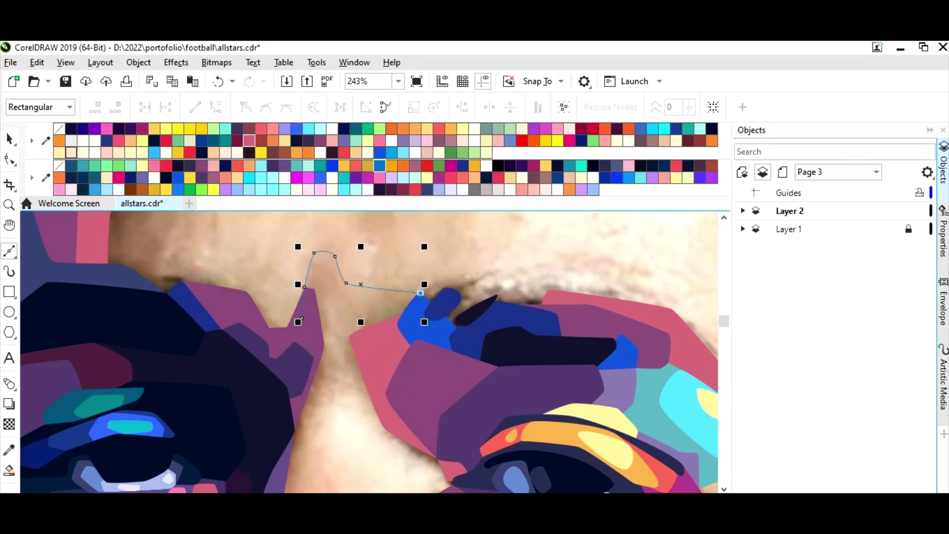
pyautogui.moveTo(401, 397); pyautogui.dragTo(338, 384)
pyautogui.click(294, 429)
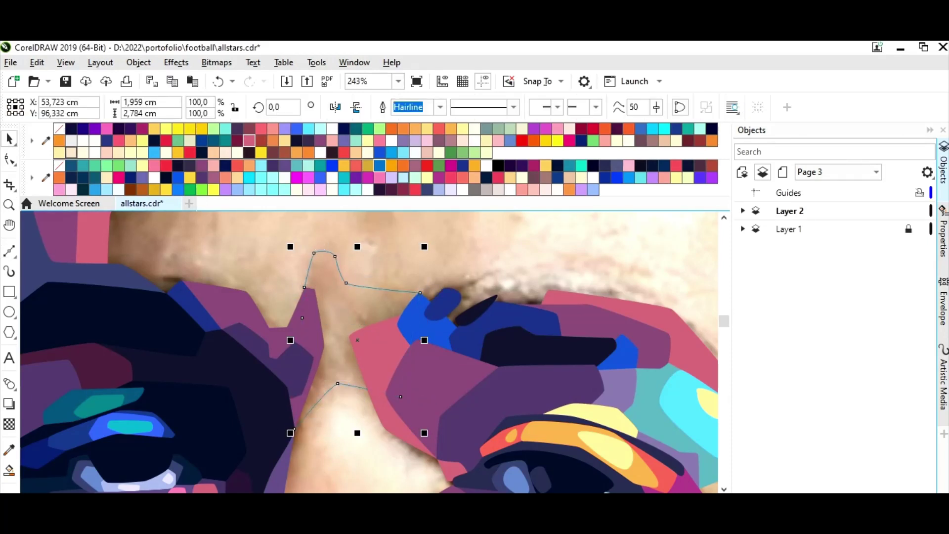
pyautogui.click(486, 128)
pyautogui.click(398, 82)
pyautogui.click(366, 129)
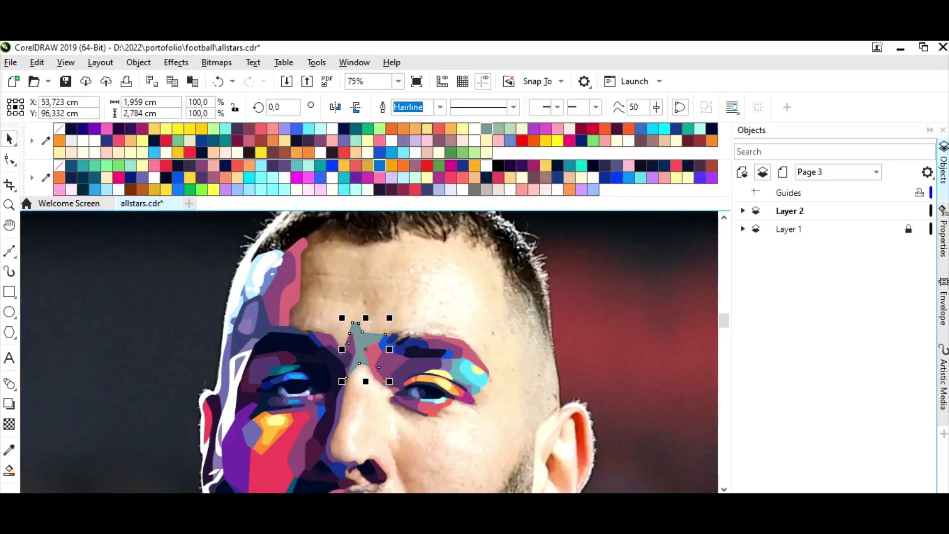
pyautogui.scroll(-1, 369, 352)
pyautogui.press('Escape')
# Trace an outline from the top of the nose to the bridge corner and down its side
pyautogui.scroll(2, 344, 341)
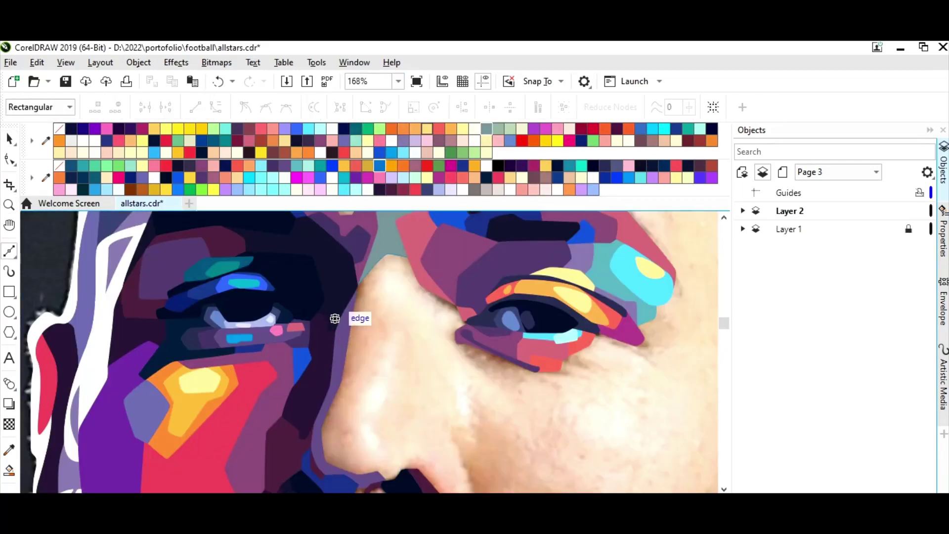
pyautogui.click(330, 322)
pyautogui.click(369, 253)
pyautogui.moveTo(369, 253); pyautogui.dragTo(388, 254)
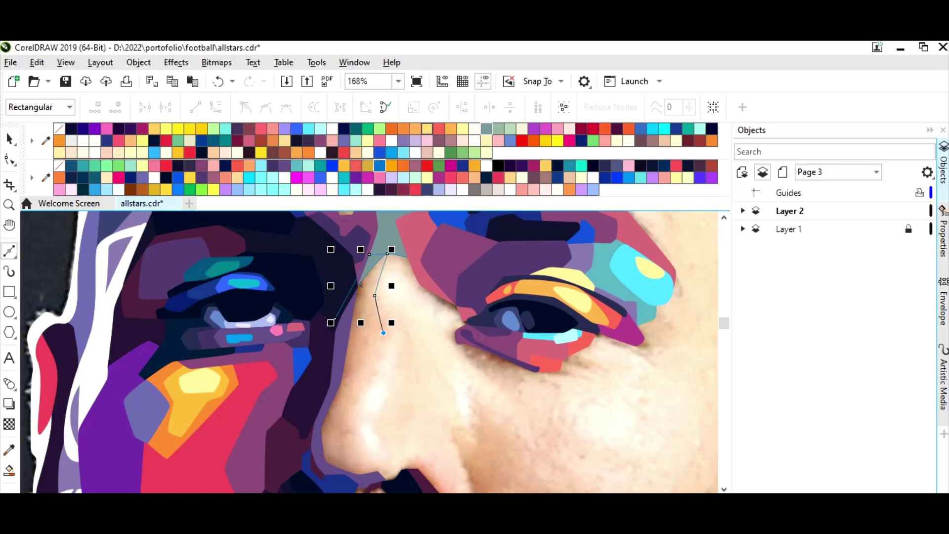
pyautogui.moveTo(342, 410); pyautogui.dragTo(339, 422)
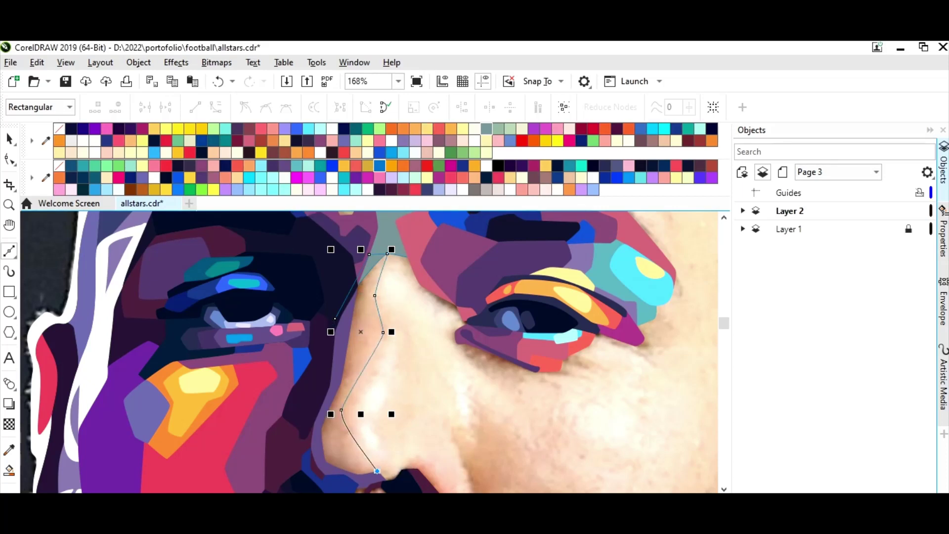
# Replace the misplaced lower nose point and carry the outline around the nostril
pyautogui.hotkey('ctrl', 'z')
pyautogui.click(345, 418)
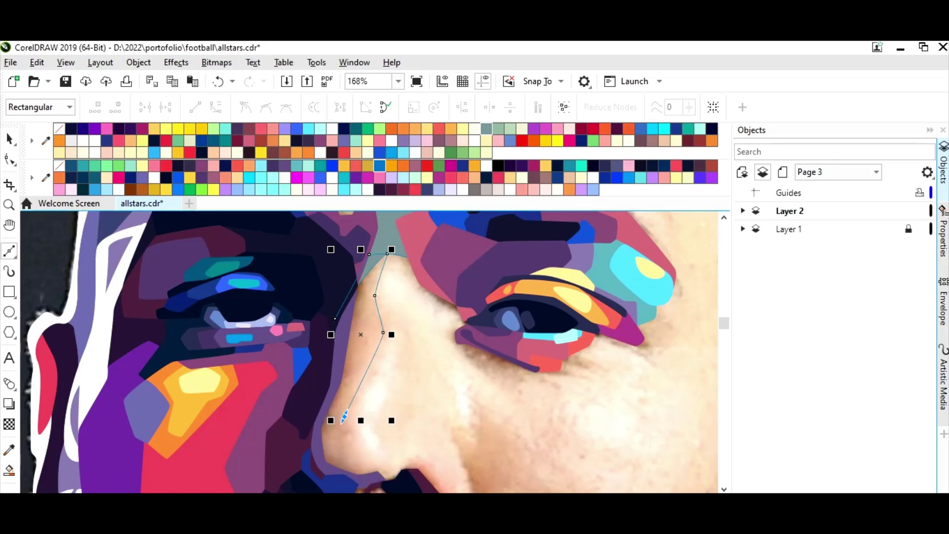
pyautogui.click(348, 461)
pyautogui.click(377, 471)
pyautogui.click(300, 465)
pyautogui.click(288, 441)
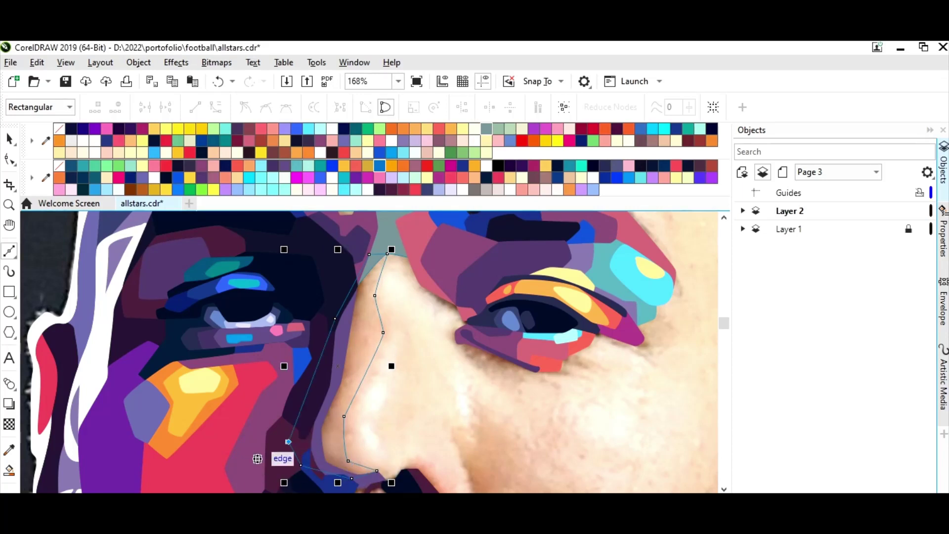
# Start a new outline beside and beneath the right eye
pyautogui.click(456, 342)
pyautogui.click(497, 323)
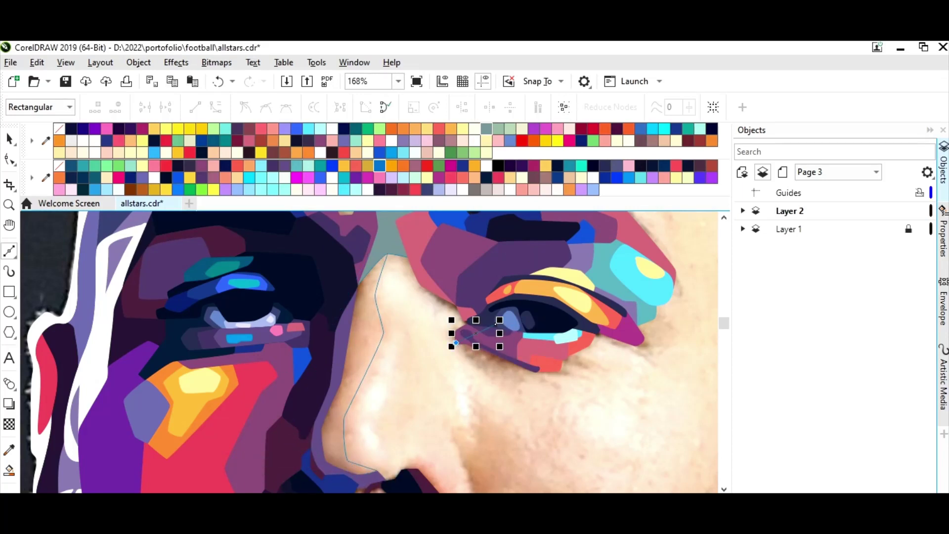
pyautogui.click(487, 377)
pyautogui.click(535, 372)
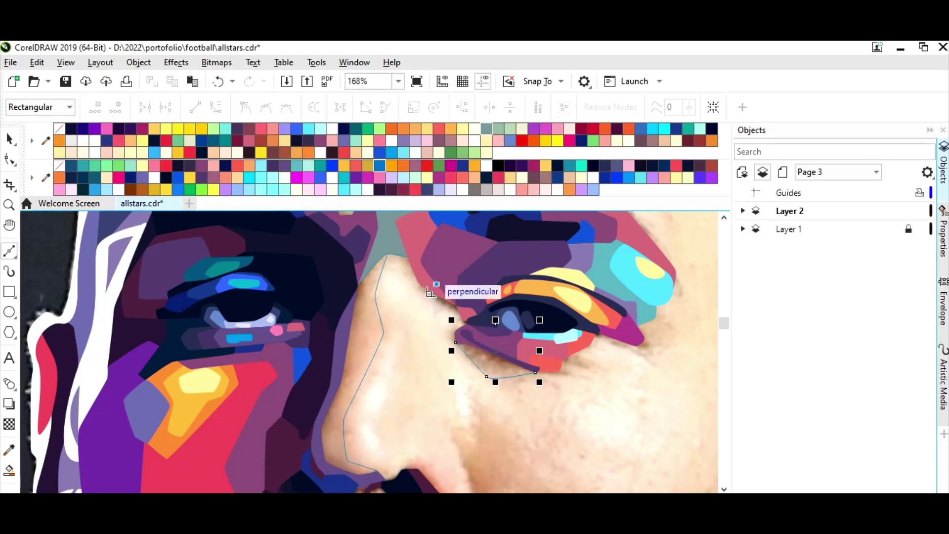
# Trace another outline between the nose and the right eye's inner corner
pyautogui.click(420, 285)
pyautogui.click(418, 317)
pyautogui.click(455, 331)
pyautogui.click(472, 296)
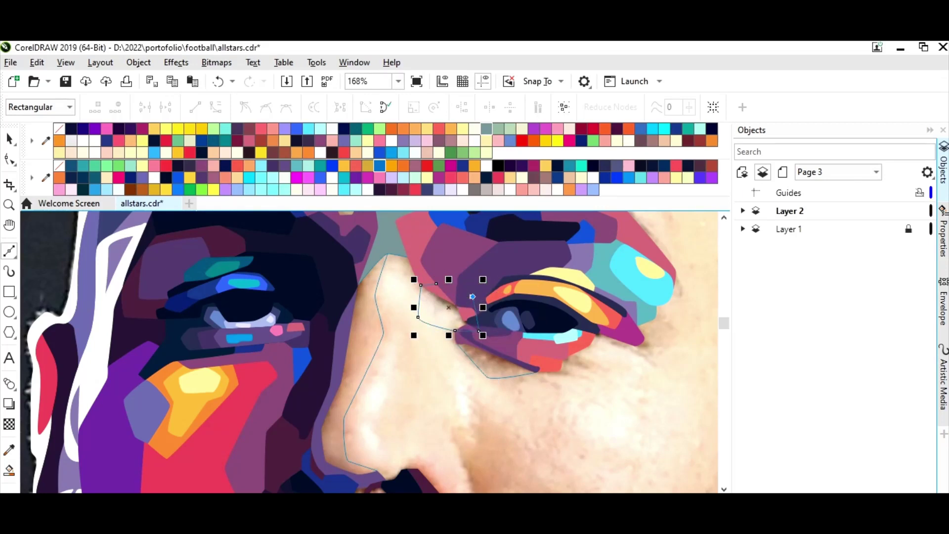
pyautogui.scroll(-2, 346, 322)
# Zoom in on the nose and discard two false-start paths near the nostril
pyautogui.scroll(-2, 347, 321)
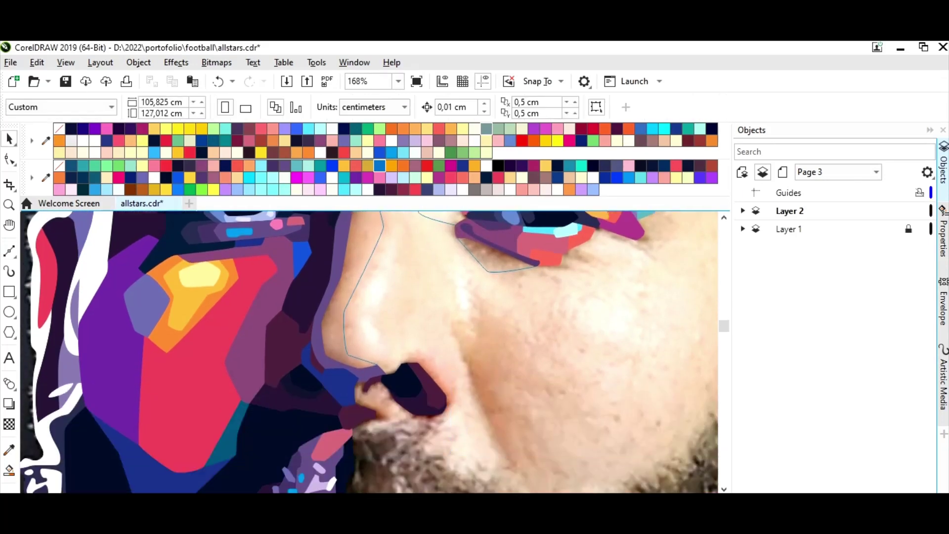
pyautogui.scroll(3, 324, 337)
pyautogui.click(346, 372)
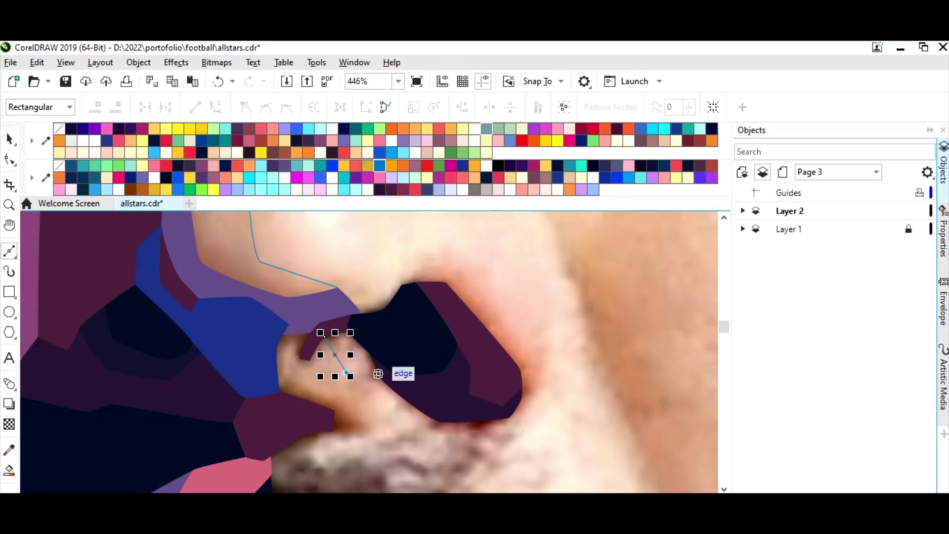
pyautogui.press('Delete')
pyautogui.click(440, 403)
pyautogui.click(432, 419)
pyautogui.click(383, 422)
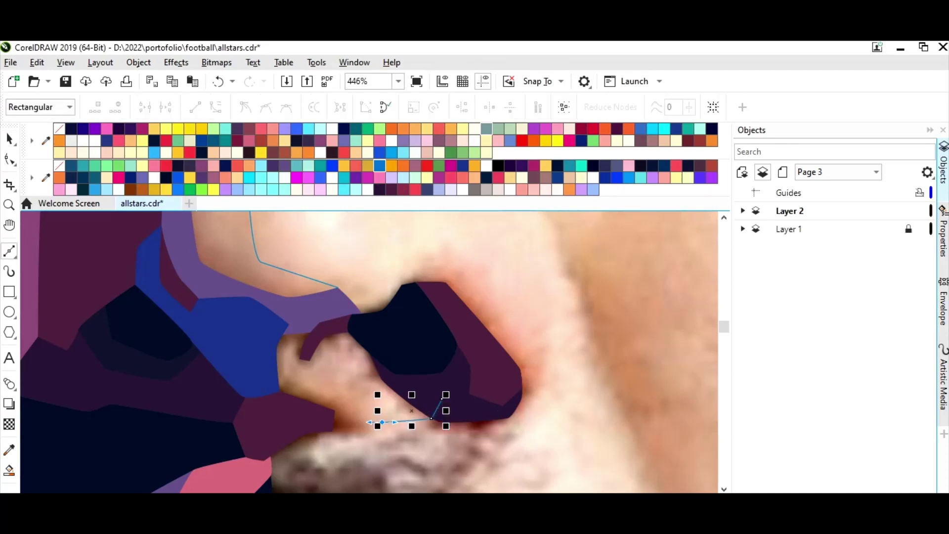
pyautogui.click(366, 396)
pyautogui.click(388, 368)
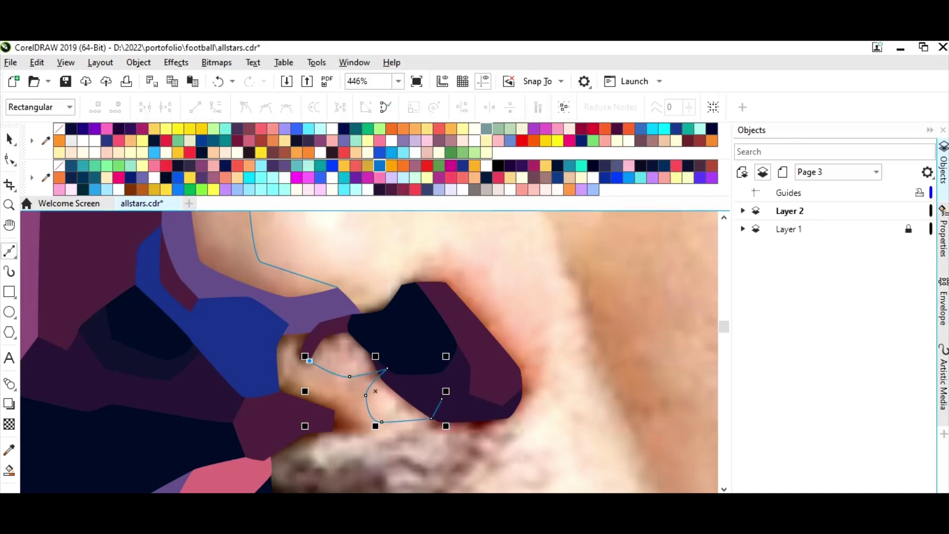
pyautogui.press('Delete')
# Trace a shape along the nostril's lower edge, extending up and left toward the nose
pyautogui.click(279, 391)
pyautogui.click(351, 402)
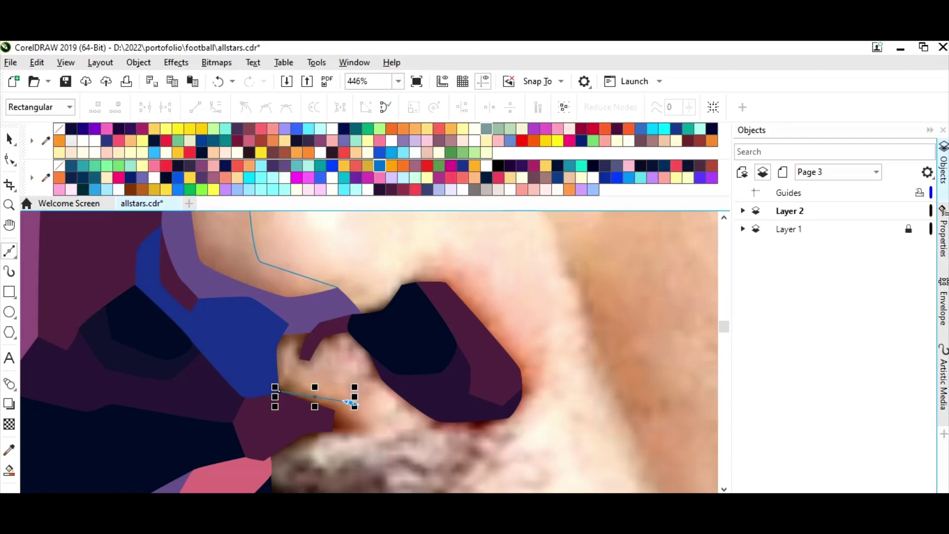
pyautogui.click(361, 428)
pyautogui.click(333, 431)
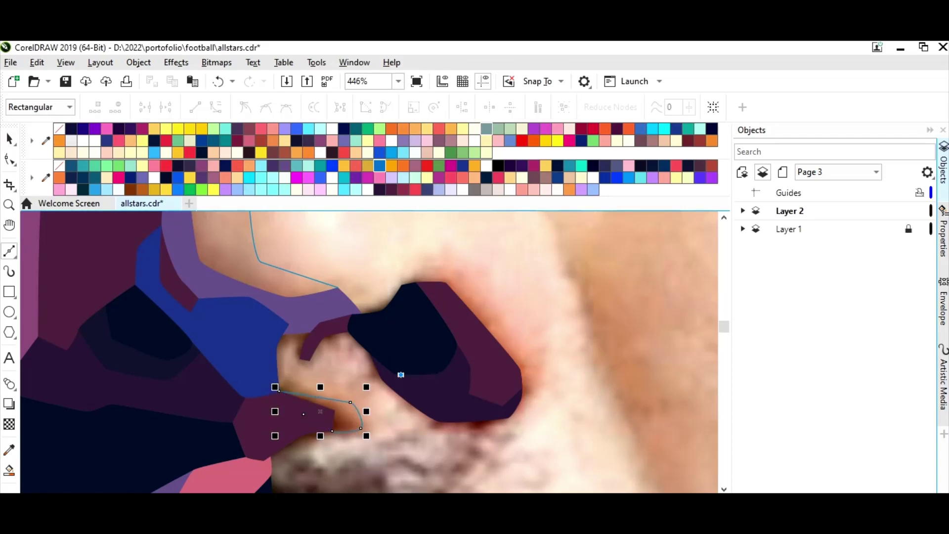
pyautogui.click(373, 413)
pyautogui.click(357, 430)
pyautogui.click(270, 408)
pyautogui.click(256, 354)
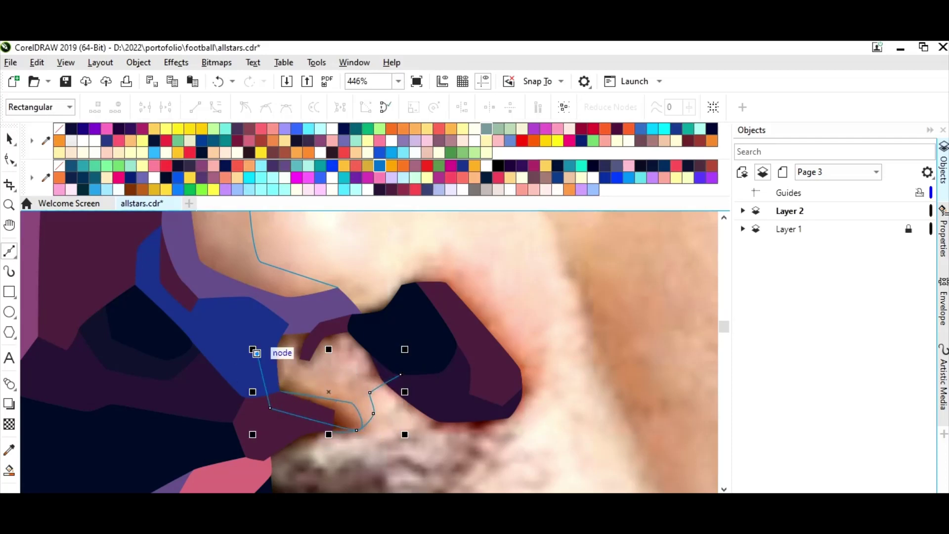
pyautogui.click(281, 312)
pyautogui.press('space')
pyautogui.press('space')
# Outline a shape around the nostril opening and its outer edge
pyautogui.click(431, 355)
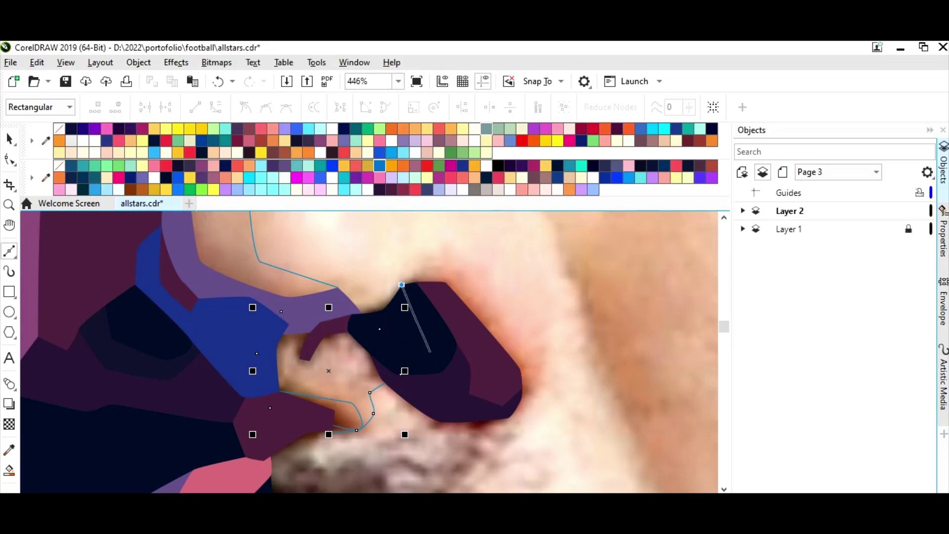
pyautogui.click(402, 284)
pyautogui.click(463, 266)
pyautogui.click(539, 361)
pyautogui.click(517, 402)
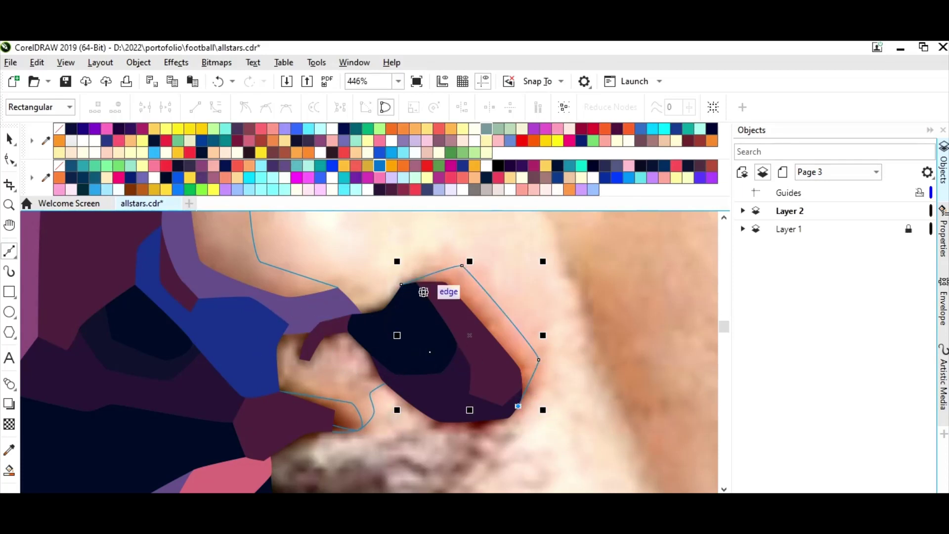
# At 200% zoom, trace a closed shape along the cheek crease beside the nose
pyautogui.click(398, 82)
pyautogui.click(363, 193)
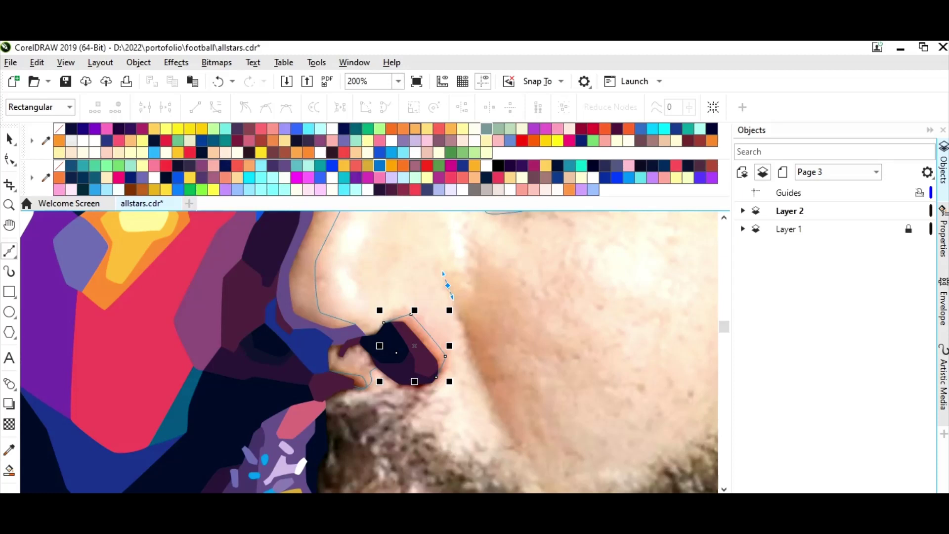
pyautogui.click(498, 419)
pyautogui.moveTo(510, 410); pyautogui.dragTo(510, 429)
pyautogui.click(446, 285)
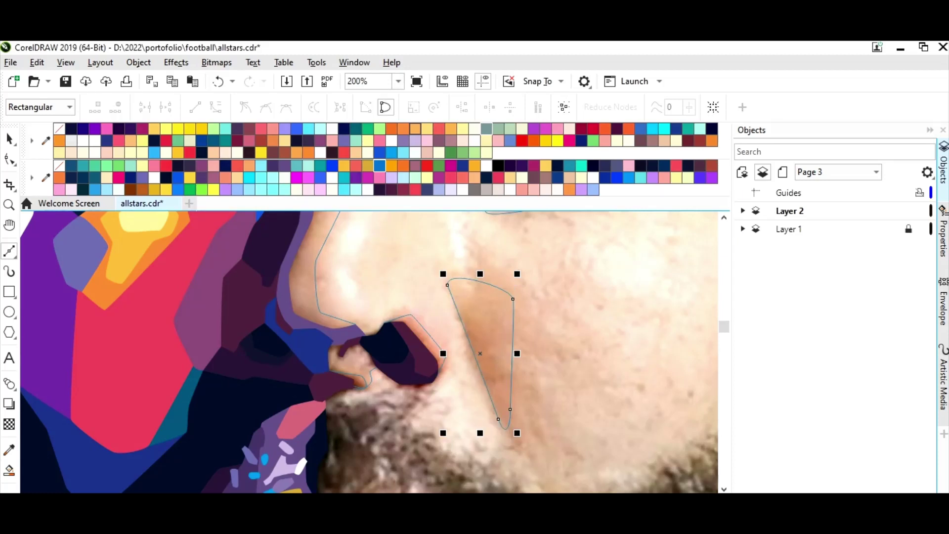
# Draw a smaller shape inside the cheek outline and zoom out to see more of the face
pyautogui.click(495, 387)
pyautogui.click(466, 334)
pyautogui.click(499, 322)
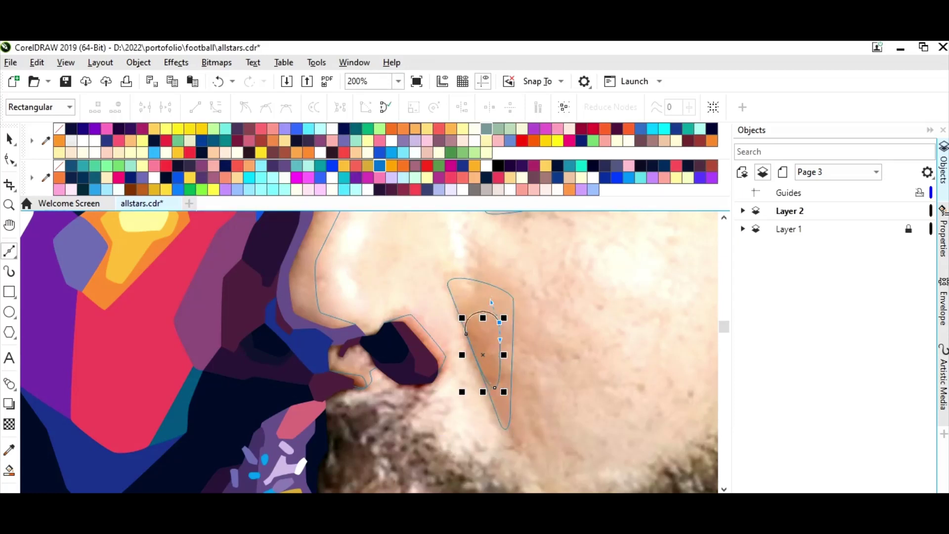
pyautogui.click(398, 81)
pyautogui.click(355, 169)
pyautogui.scroll(2, 376, 346)
# Fill the nose-side shape pink and the eye-corner shape cyan
pyautogui.click(344, 386)
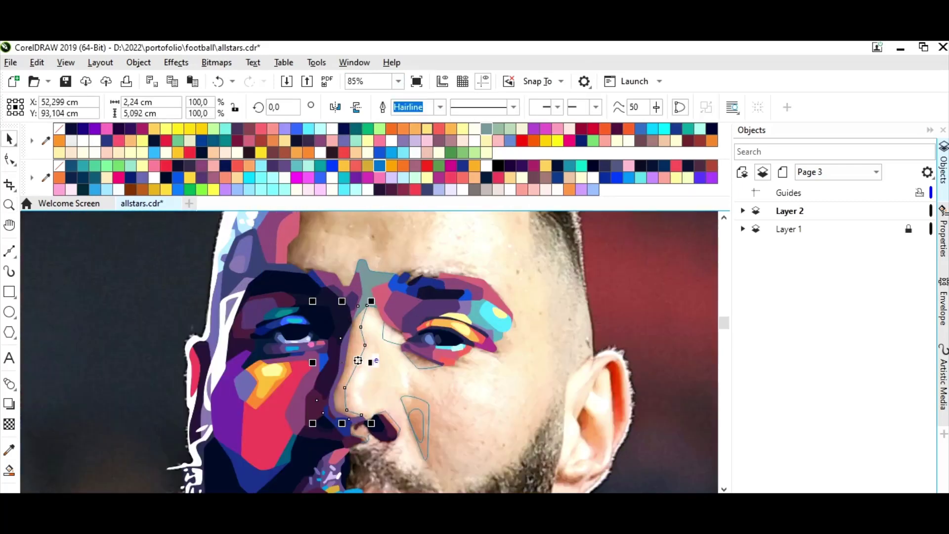
pyautogui.click(415, 141)
pyautogui.click(380, 177)
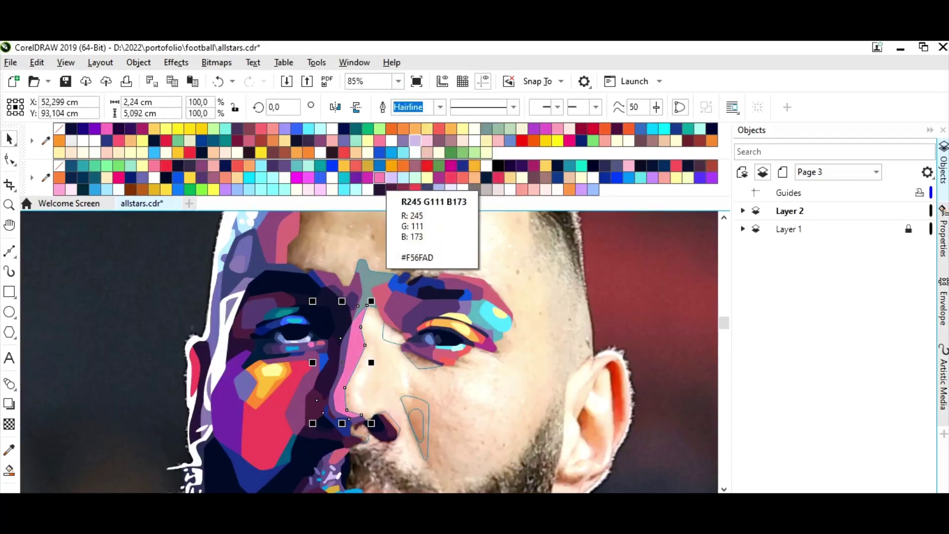
pyautogui.click(394, 334)
pyautogui.click(344, 190)
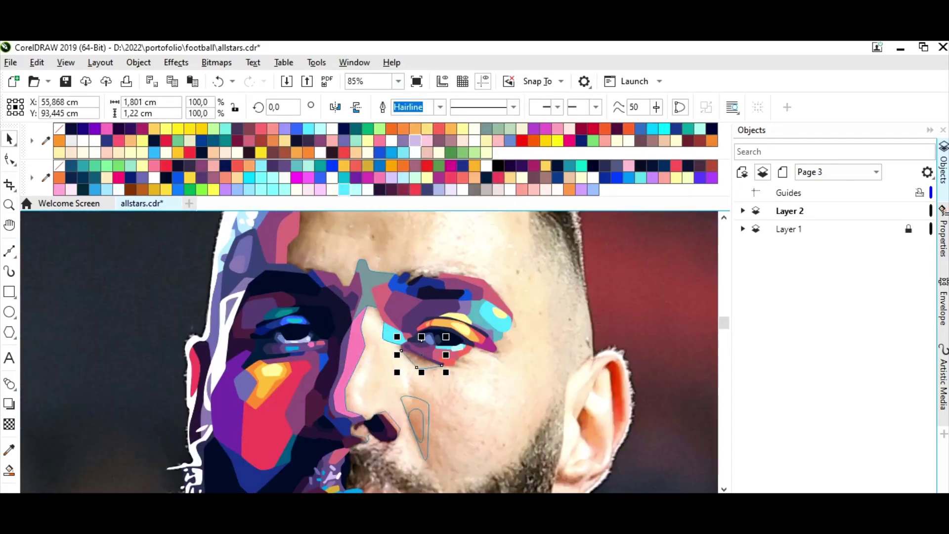
# Fill the cheek crease shape salmon pink and zoom out to 25%
pyautogui.press('F5')
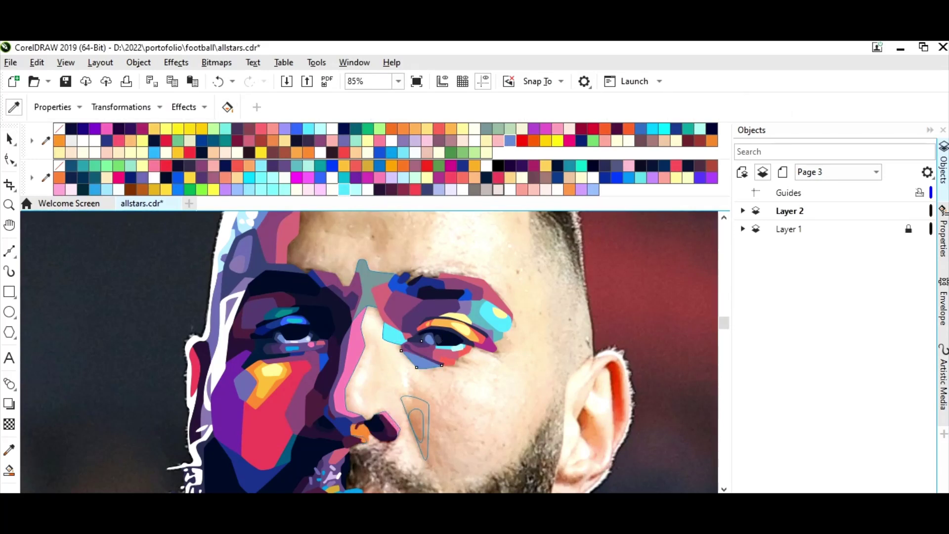
pyautogui.press('space')
pyautogui.click(415, 420)
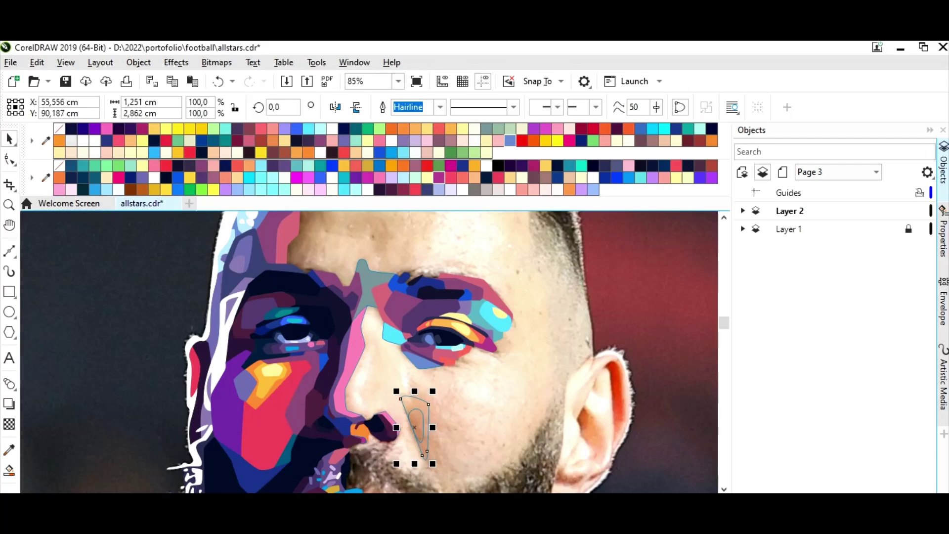
pyautogui.click(523, 189)
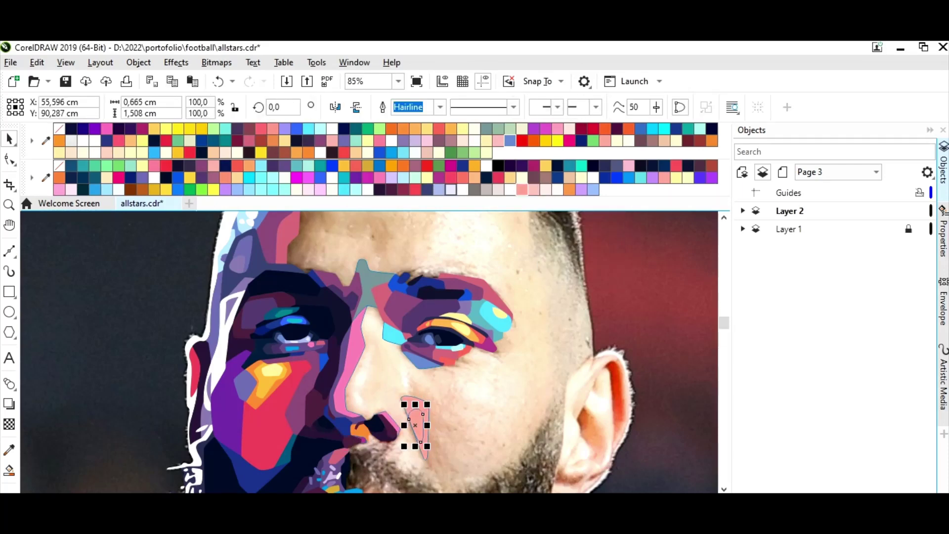
pyautogui.click(398, 82)
pyautogui.click(361, 163)
pyautogui.click(398, 81)
# Zoom in on the face and fill the small between-eyebrow shape pink
pyautogui.click(361, 152)
pyautogui.moveTo(197, 247); pyautogui.dragTo(445, 469)
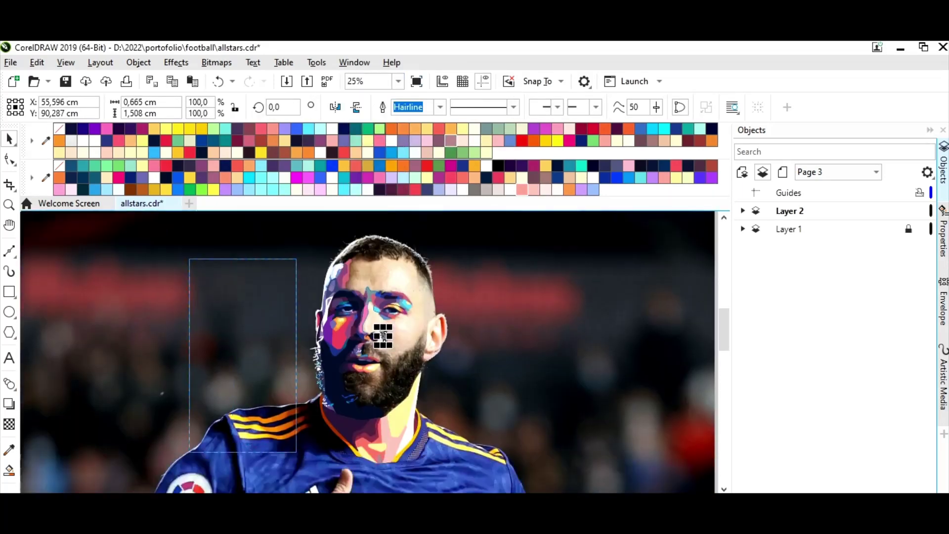
pyautogui.click(371, 299)
pyautogui.press('z')
pyautogui.moveTo(316, 262); pyautogui.dragTo(409, 360)
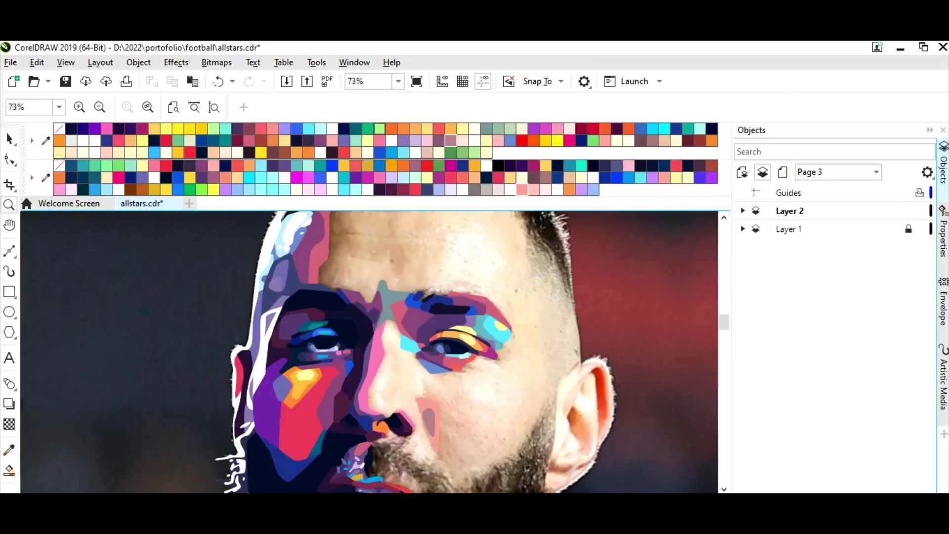
pyautogui.press('space')
pyautogui.click(463, 177)
# Try blue on the between-eyebrow shape, then settle on mauve-pink
pyautogui.click(386, 331)
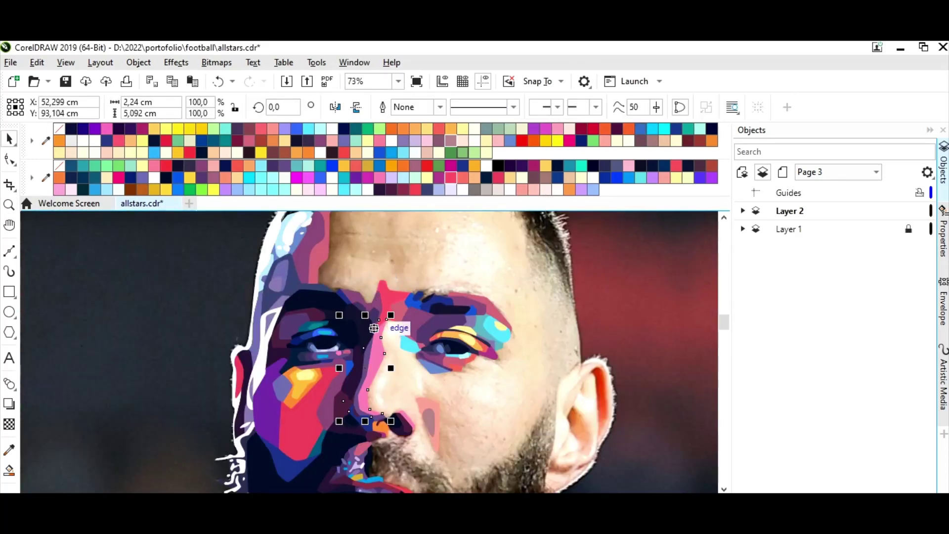
pyautogui.click(388, 299)
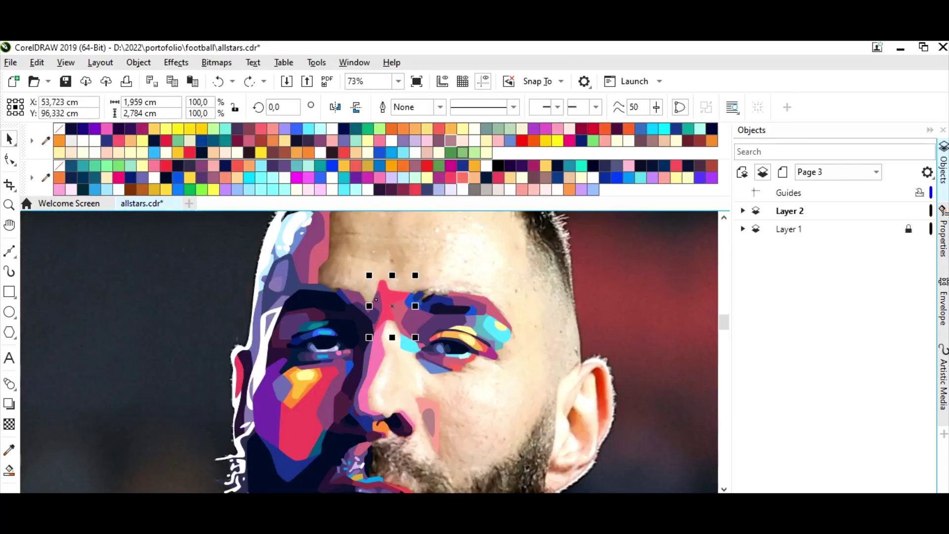
pyautogui.click(510, 141)
pyautogui.press('i')
pyautogui.press('space')
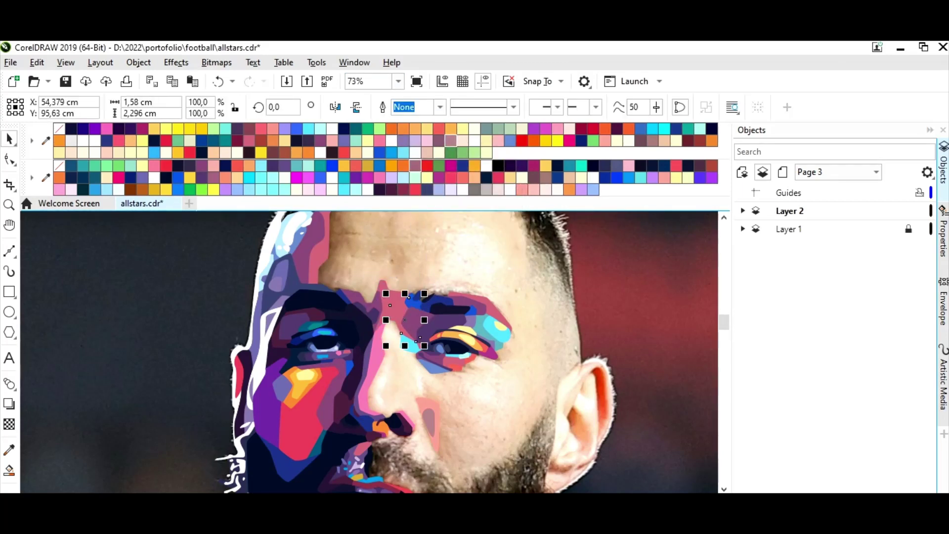
pyautogui.click(415, 167)
# Deselect, zoom out to the whole page, then zoom in on the face and upper body
pyautogui.press('Escape')
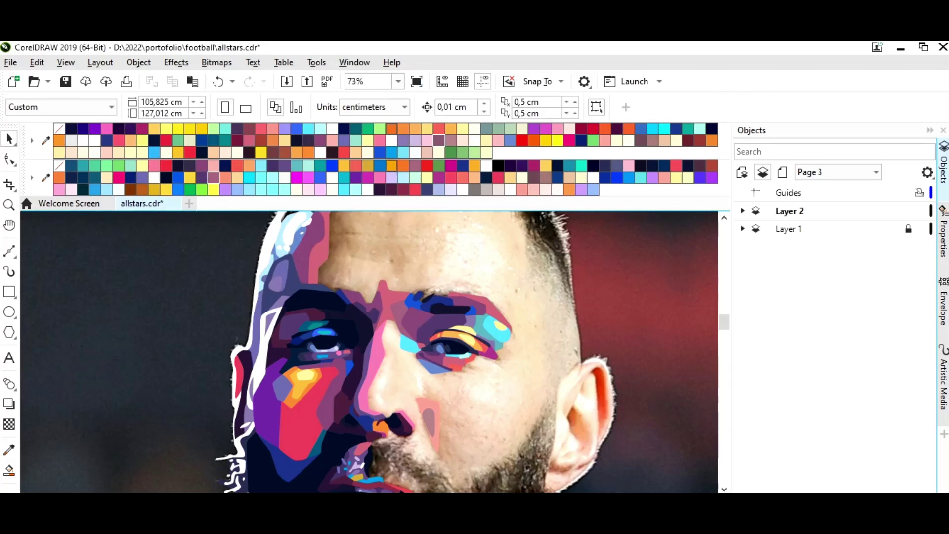
pyautogui.click(398, 81)
pyautogui.click(365, 148)
pyautogui.press('z')
pyautogui.moveTo(326, 315); pyautogui.dragTo(403, 410)
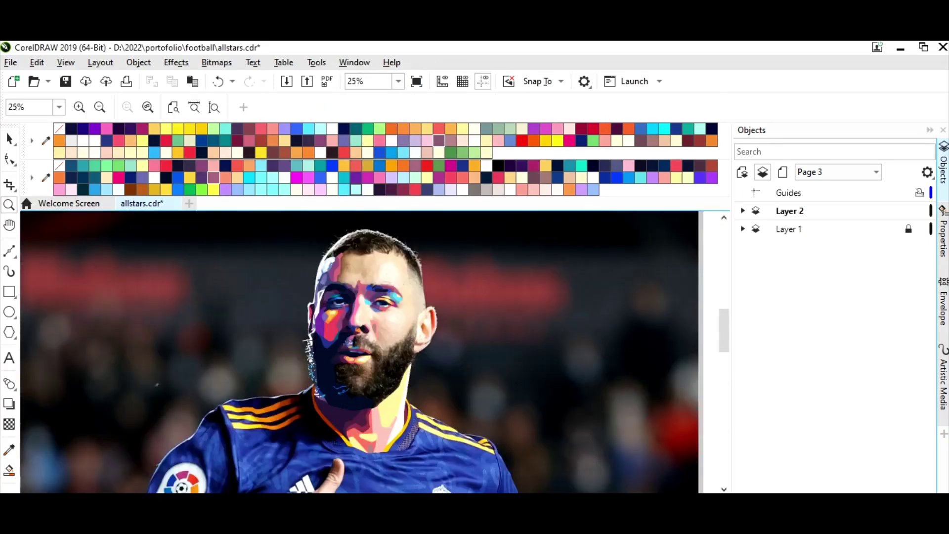